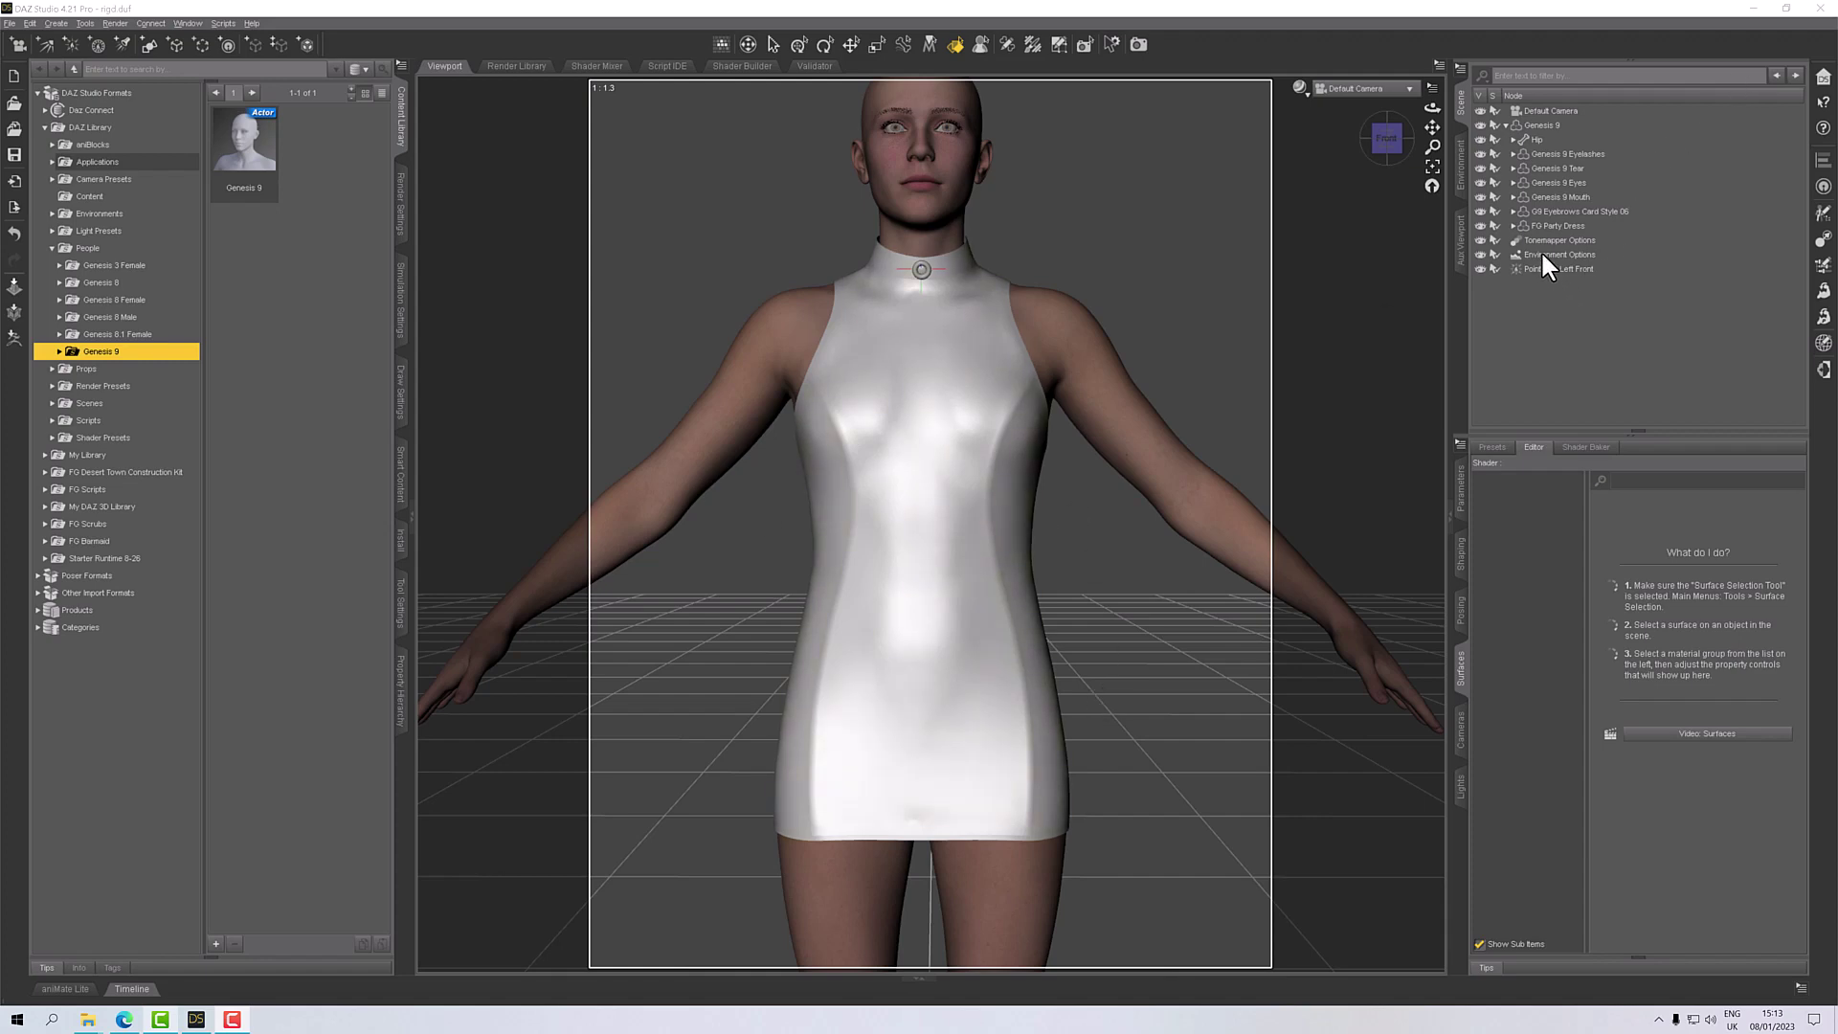
# Send the Genesis 9 figure to ZBrush through GoZ, exporting with deformations at base resolution.
pyautogui.click(1542, 125)
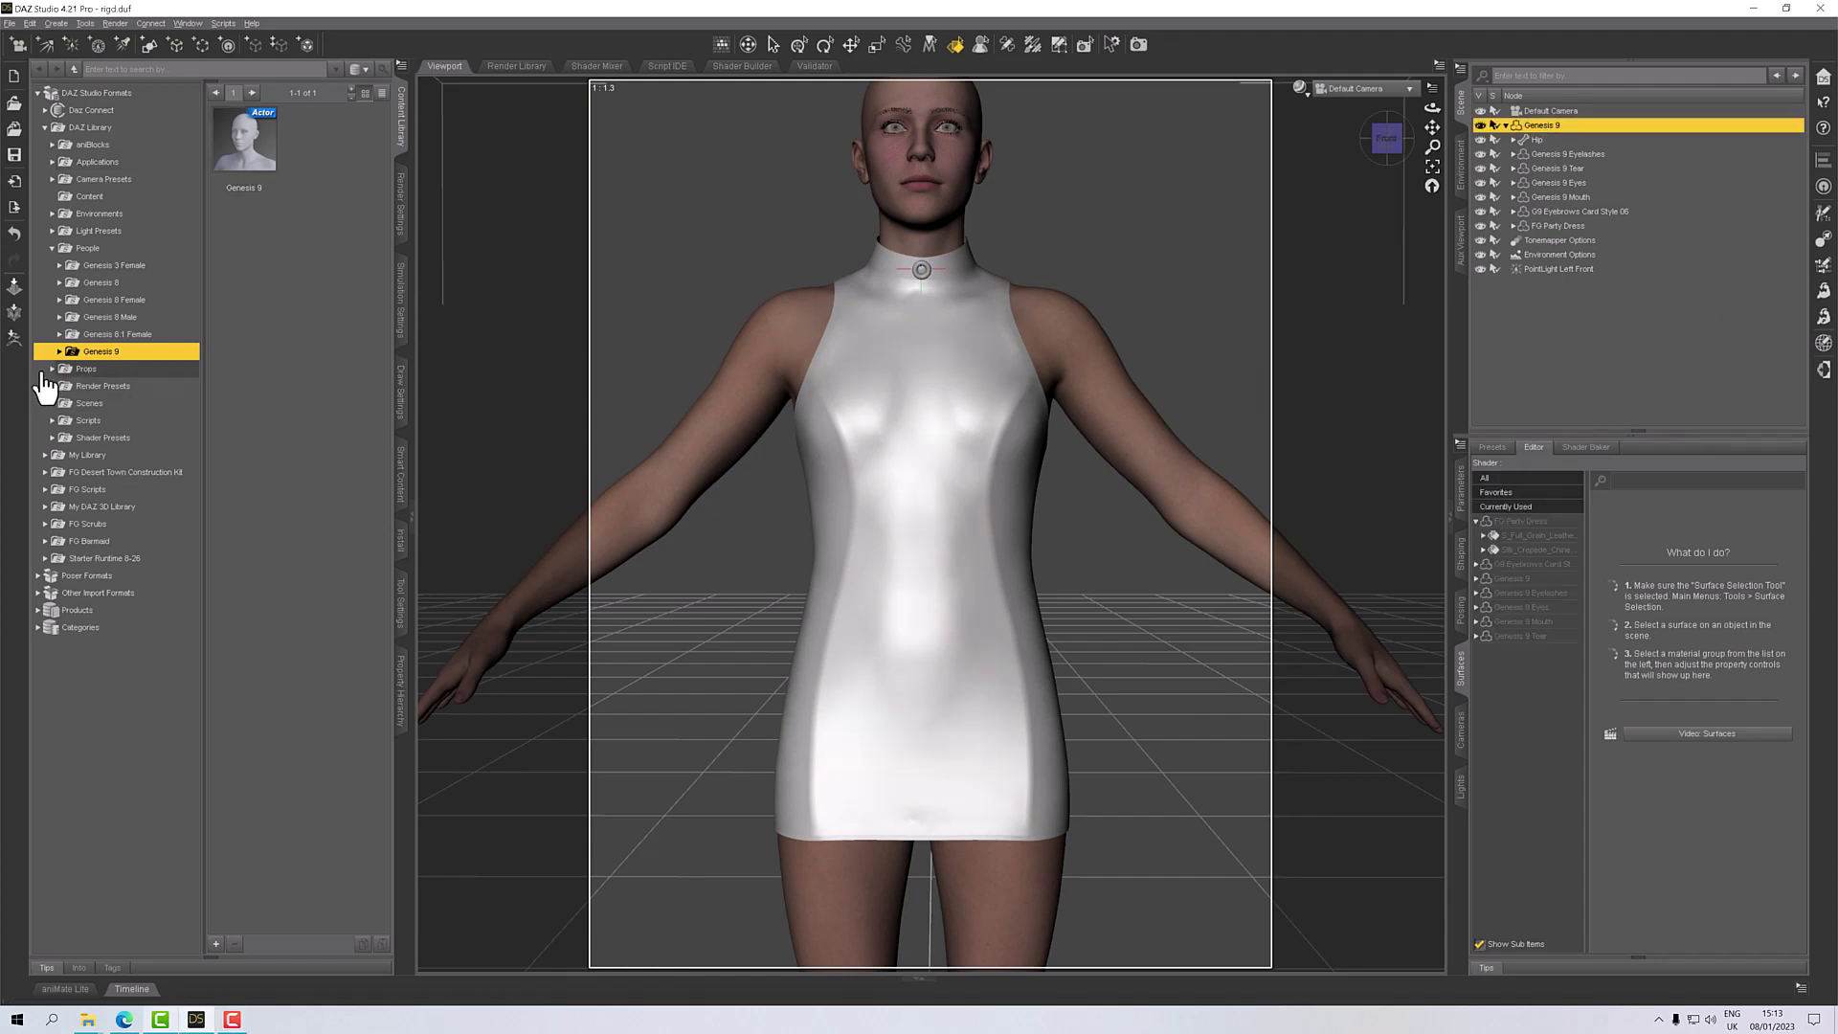
pyautogui.click(14, 345)
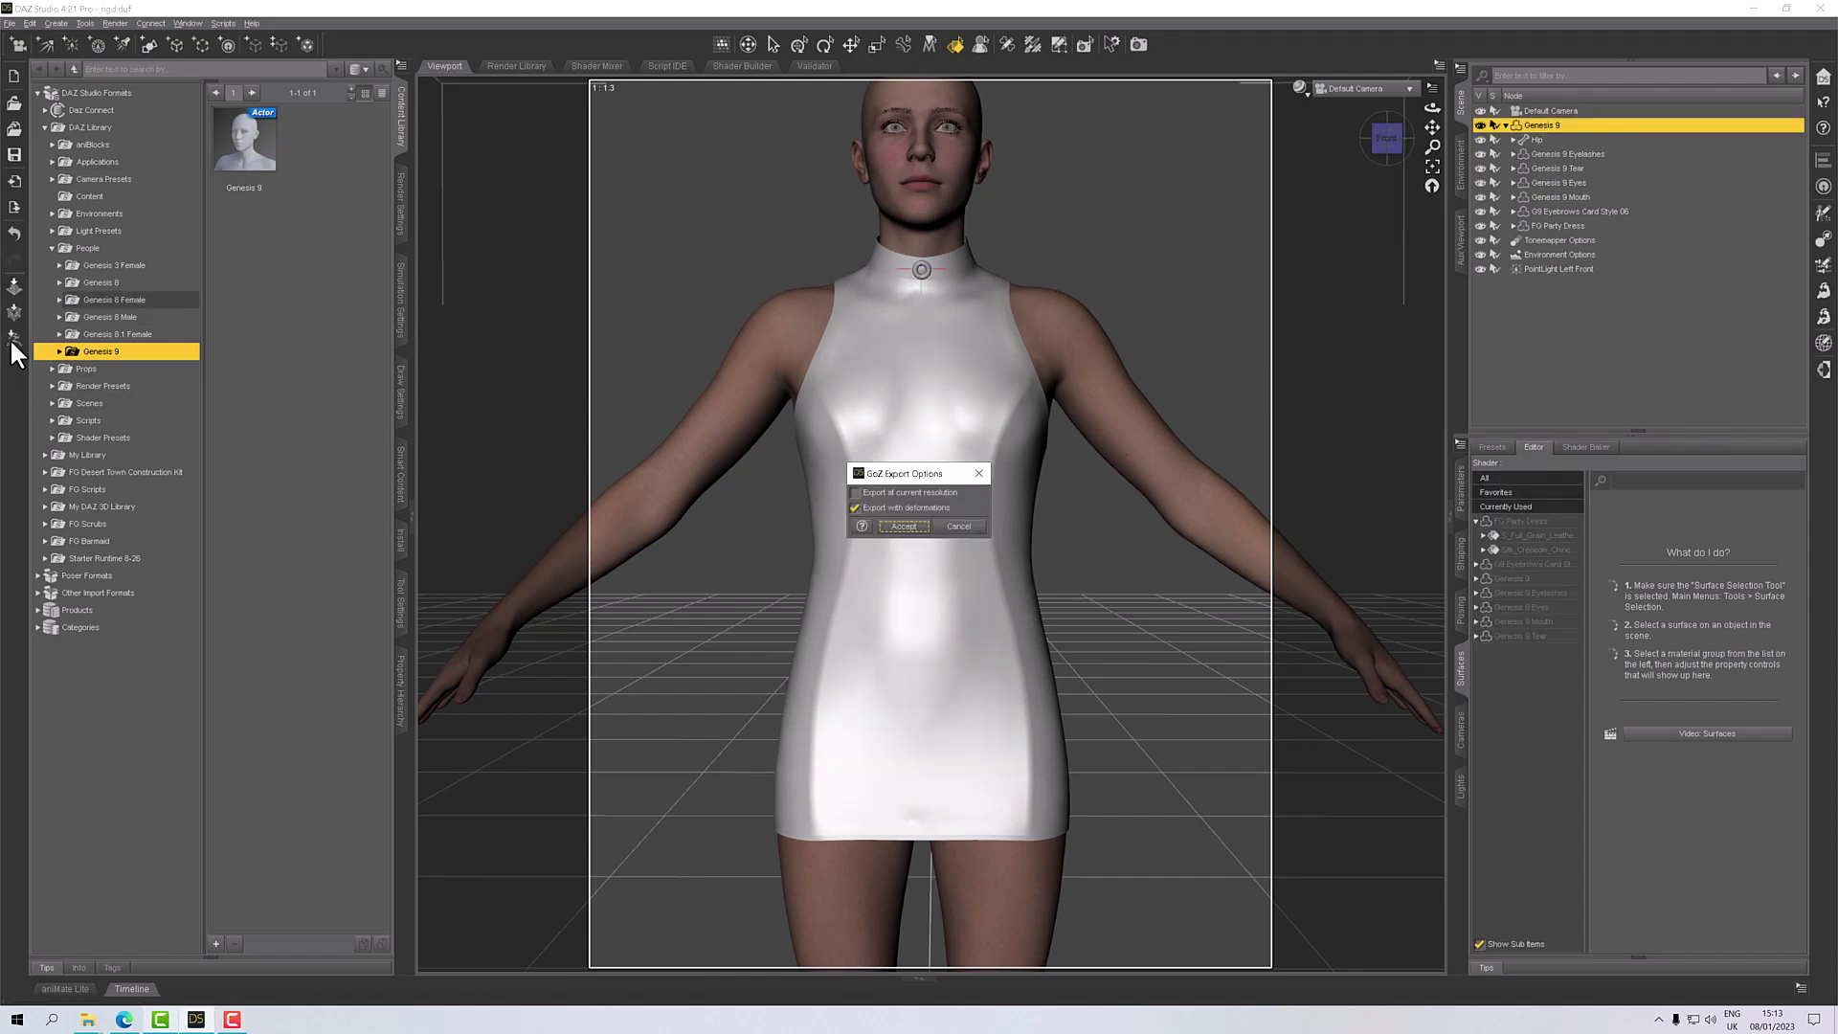
pyautogui.click(905, 527)
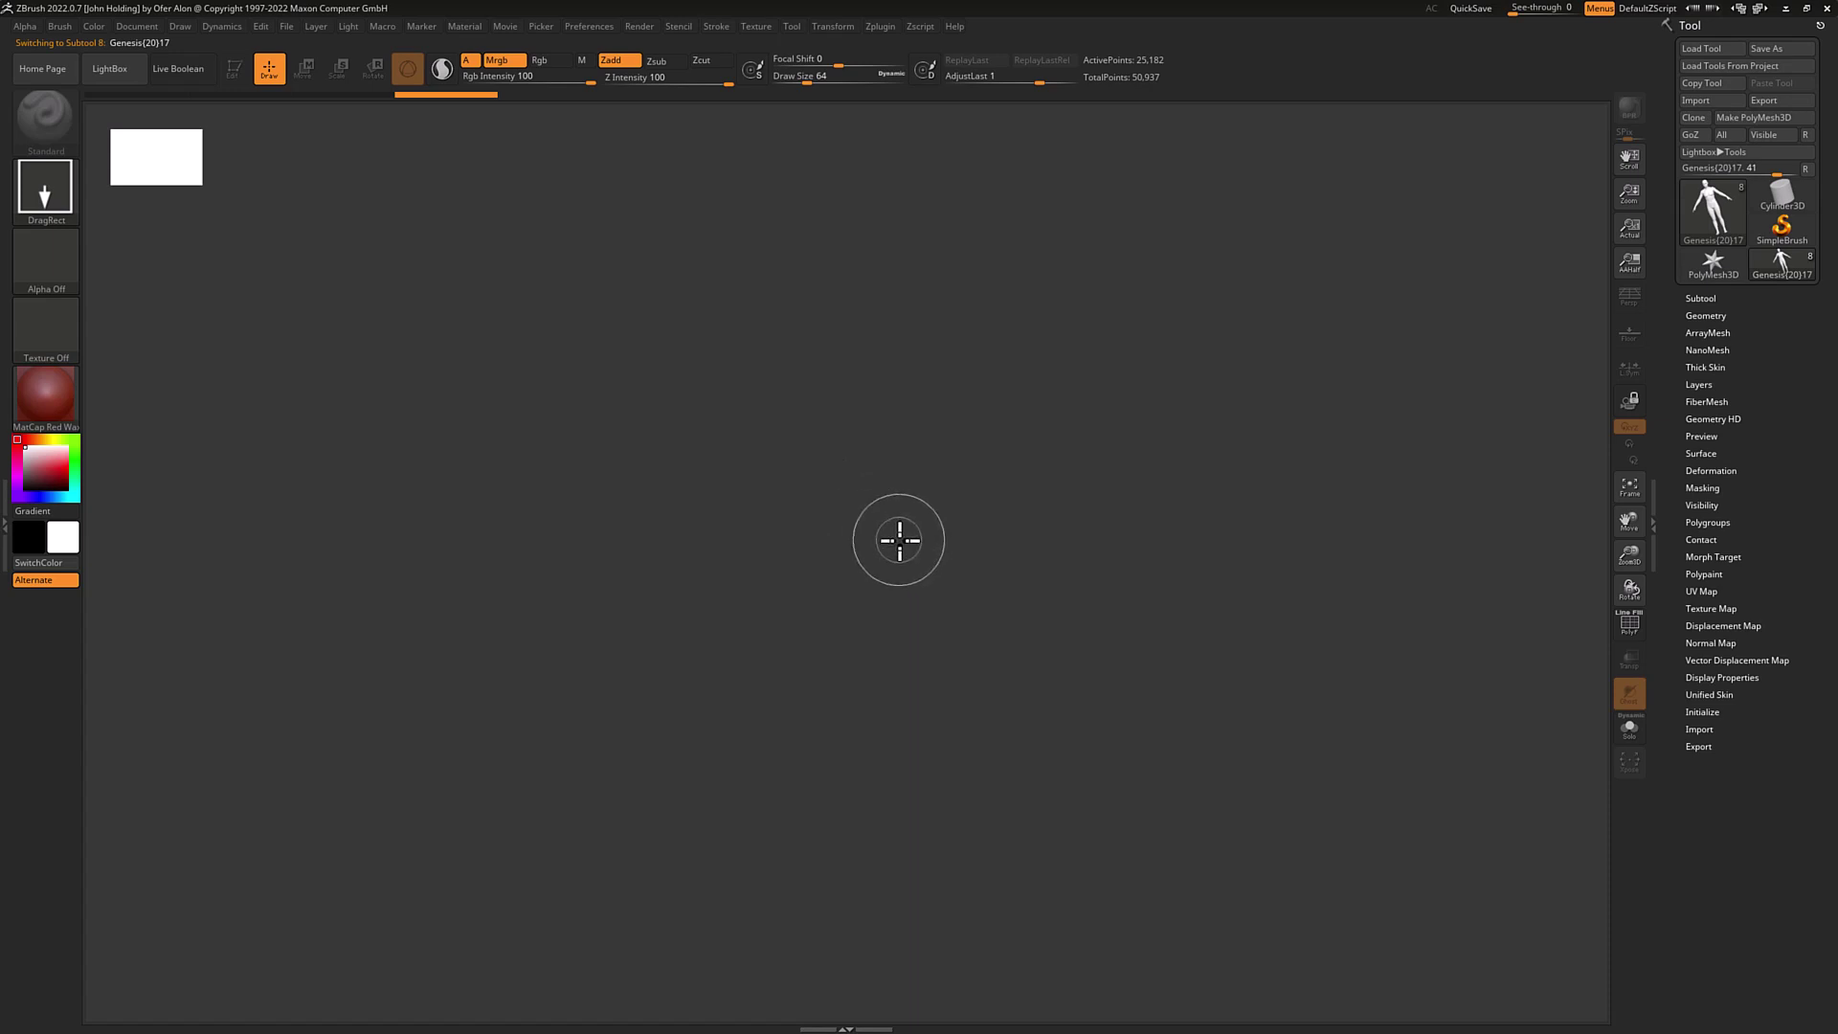
# Place the imported Genesis 9 model on the canvas, enable Edit mode and frame the whole figure.
pyautogui.moveTo(825, 485)
pyautogui.mouseDown()
pyautogui.moveTo(830, 754)
pyautogui.moveTo(779, 977)
pyautogui.mouseUp()
pyautogui.click(233, 68)
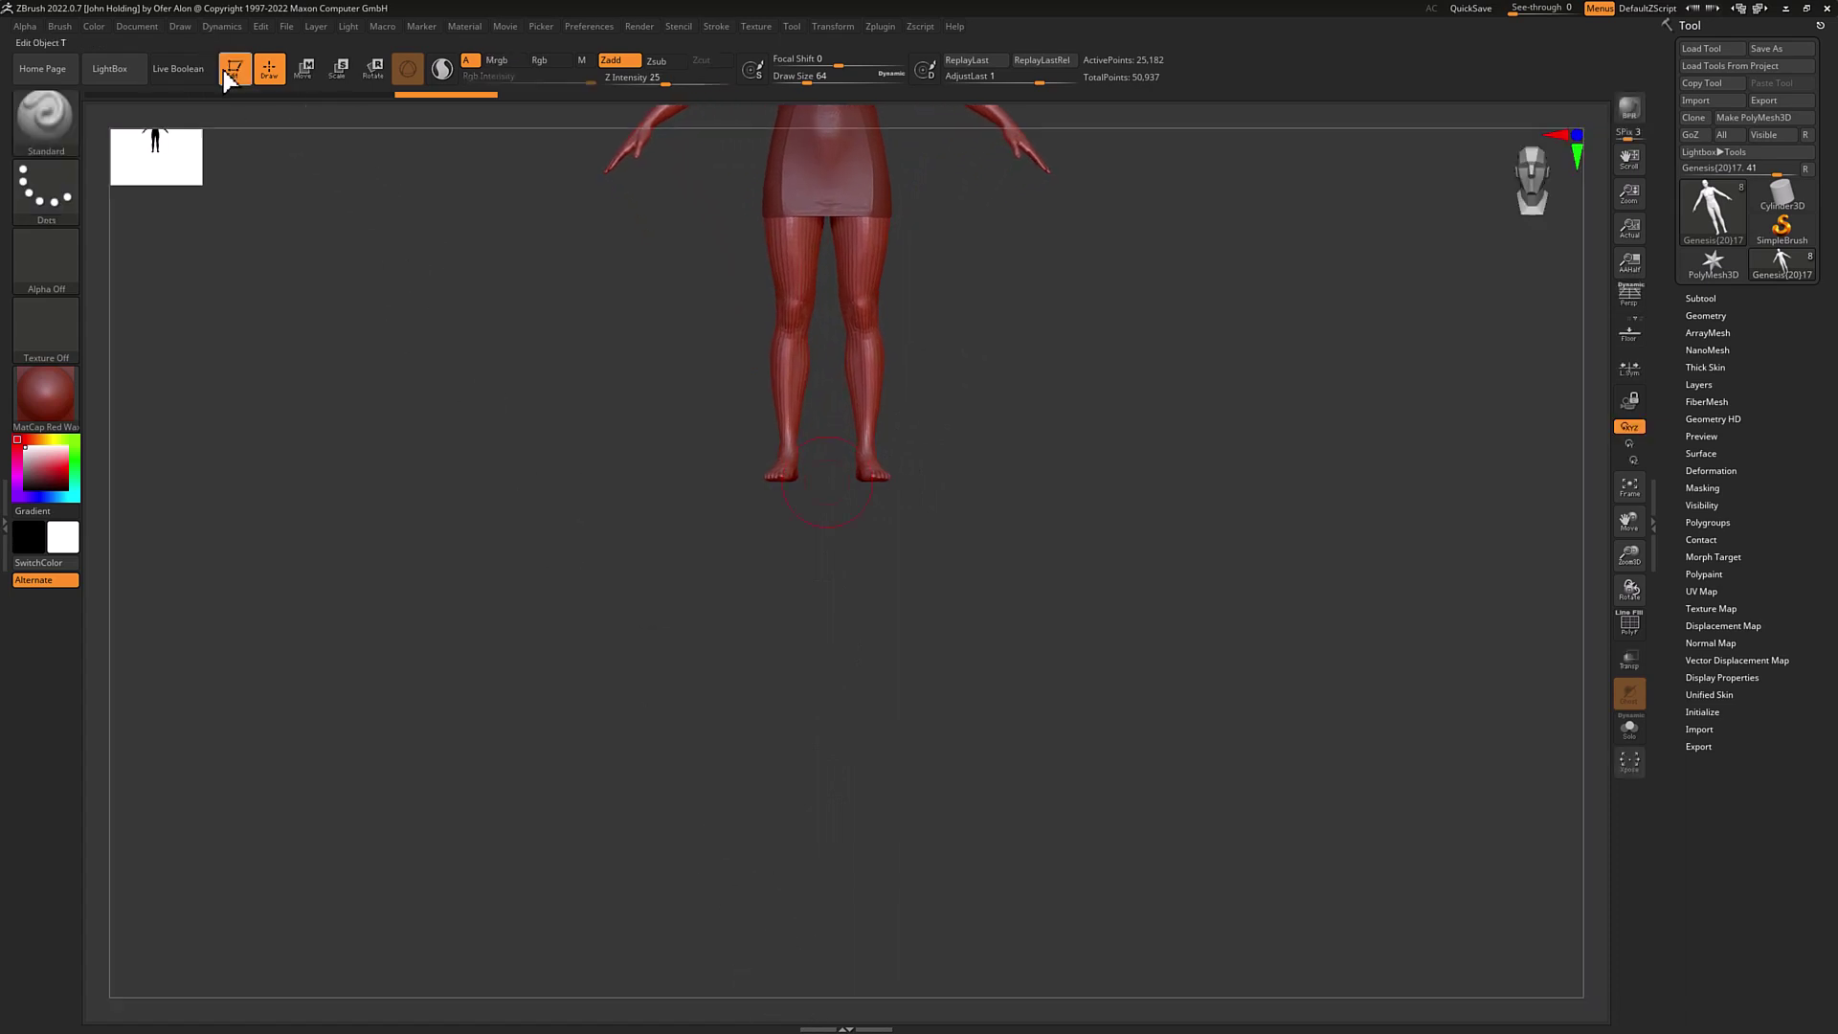
pyautogui.click(1633, 486)
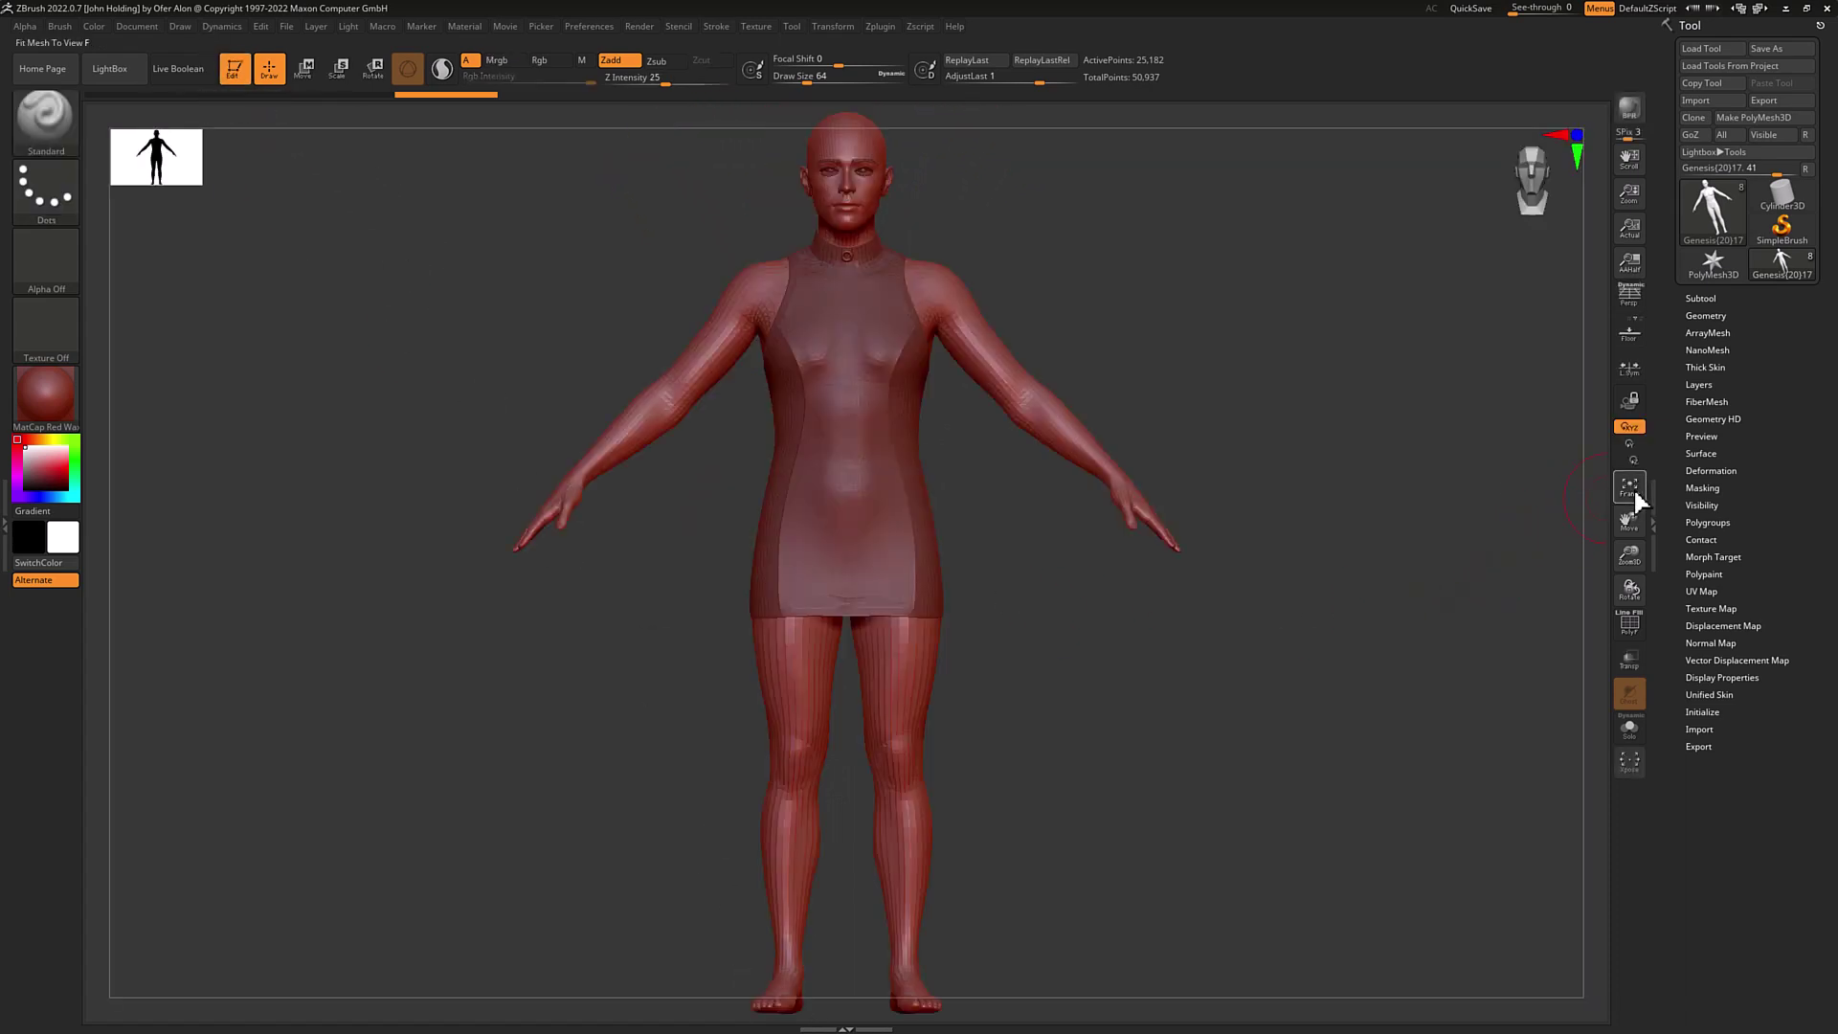
# Select the FG Party Dress subtool and inflate it slightly with the Inflate deformation.
pyautogui.click(1701, 299)
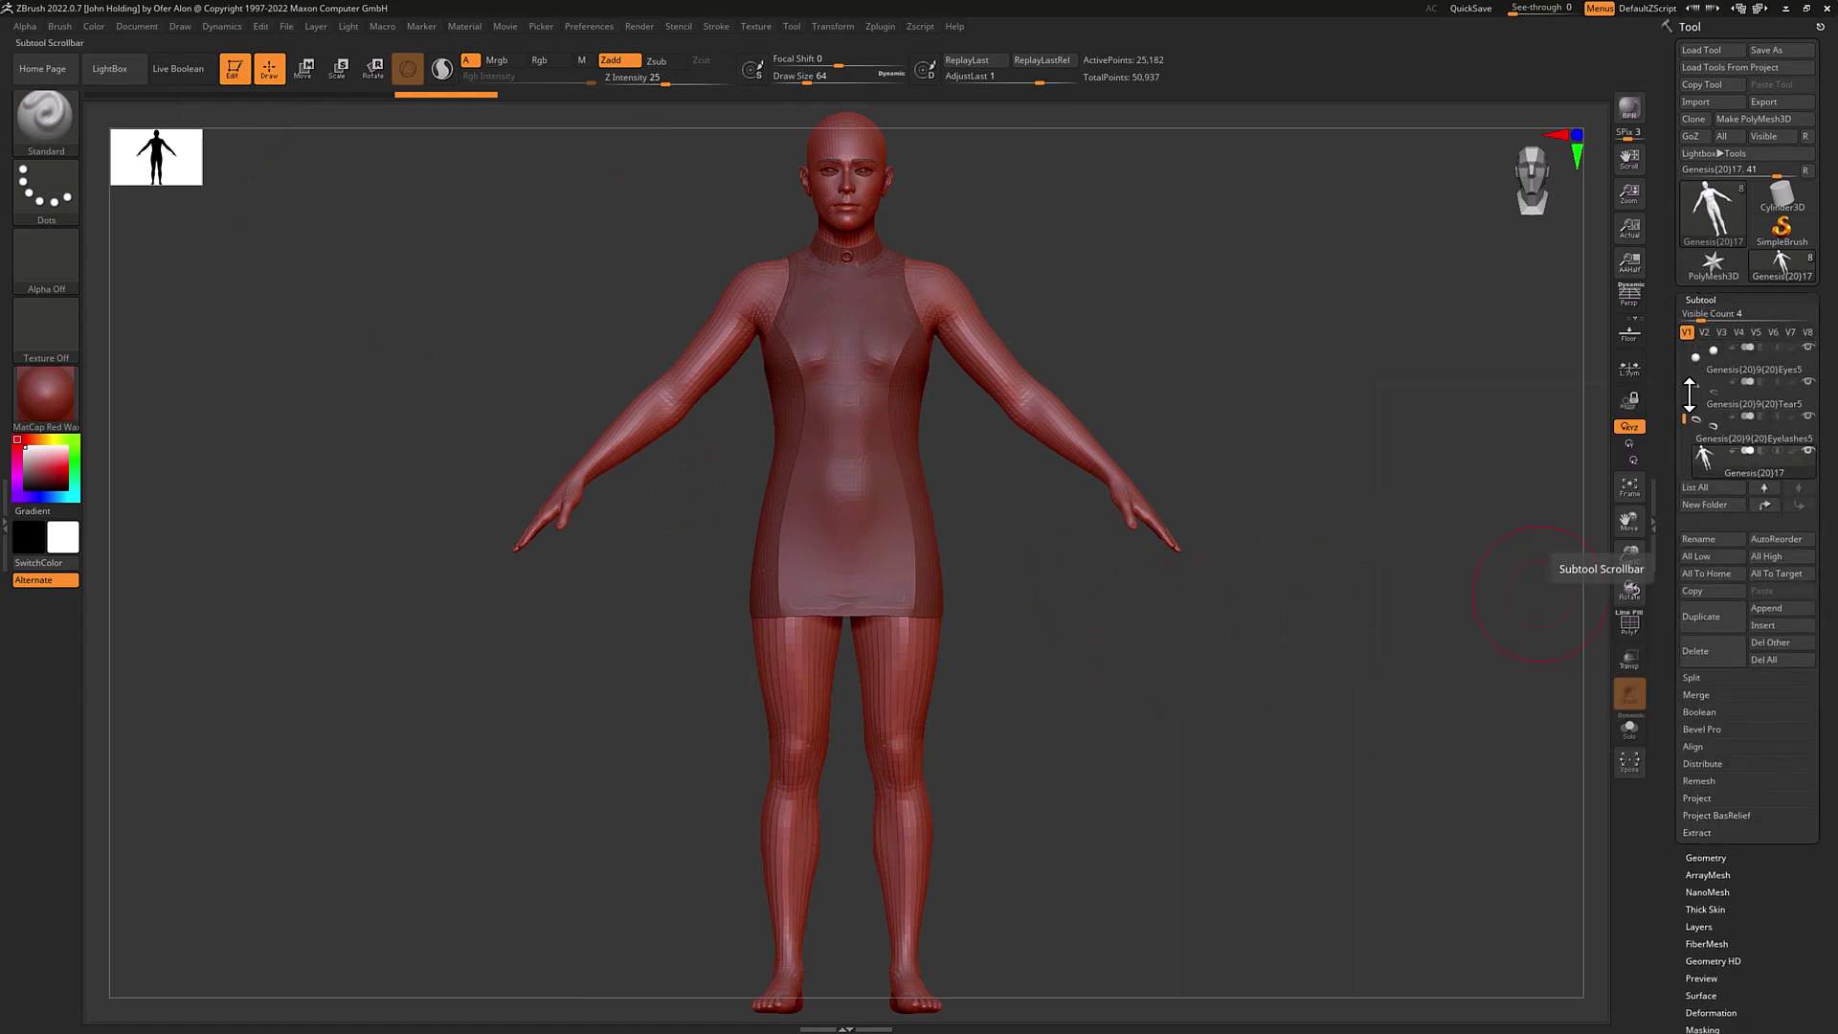
pyautogui.moveTo(1686, 395); pyautogui.dragTo(1684, 340)
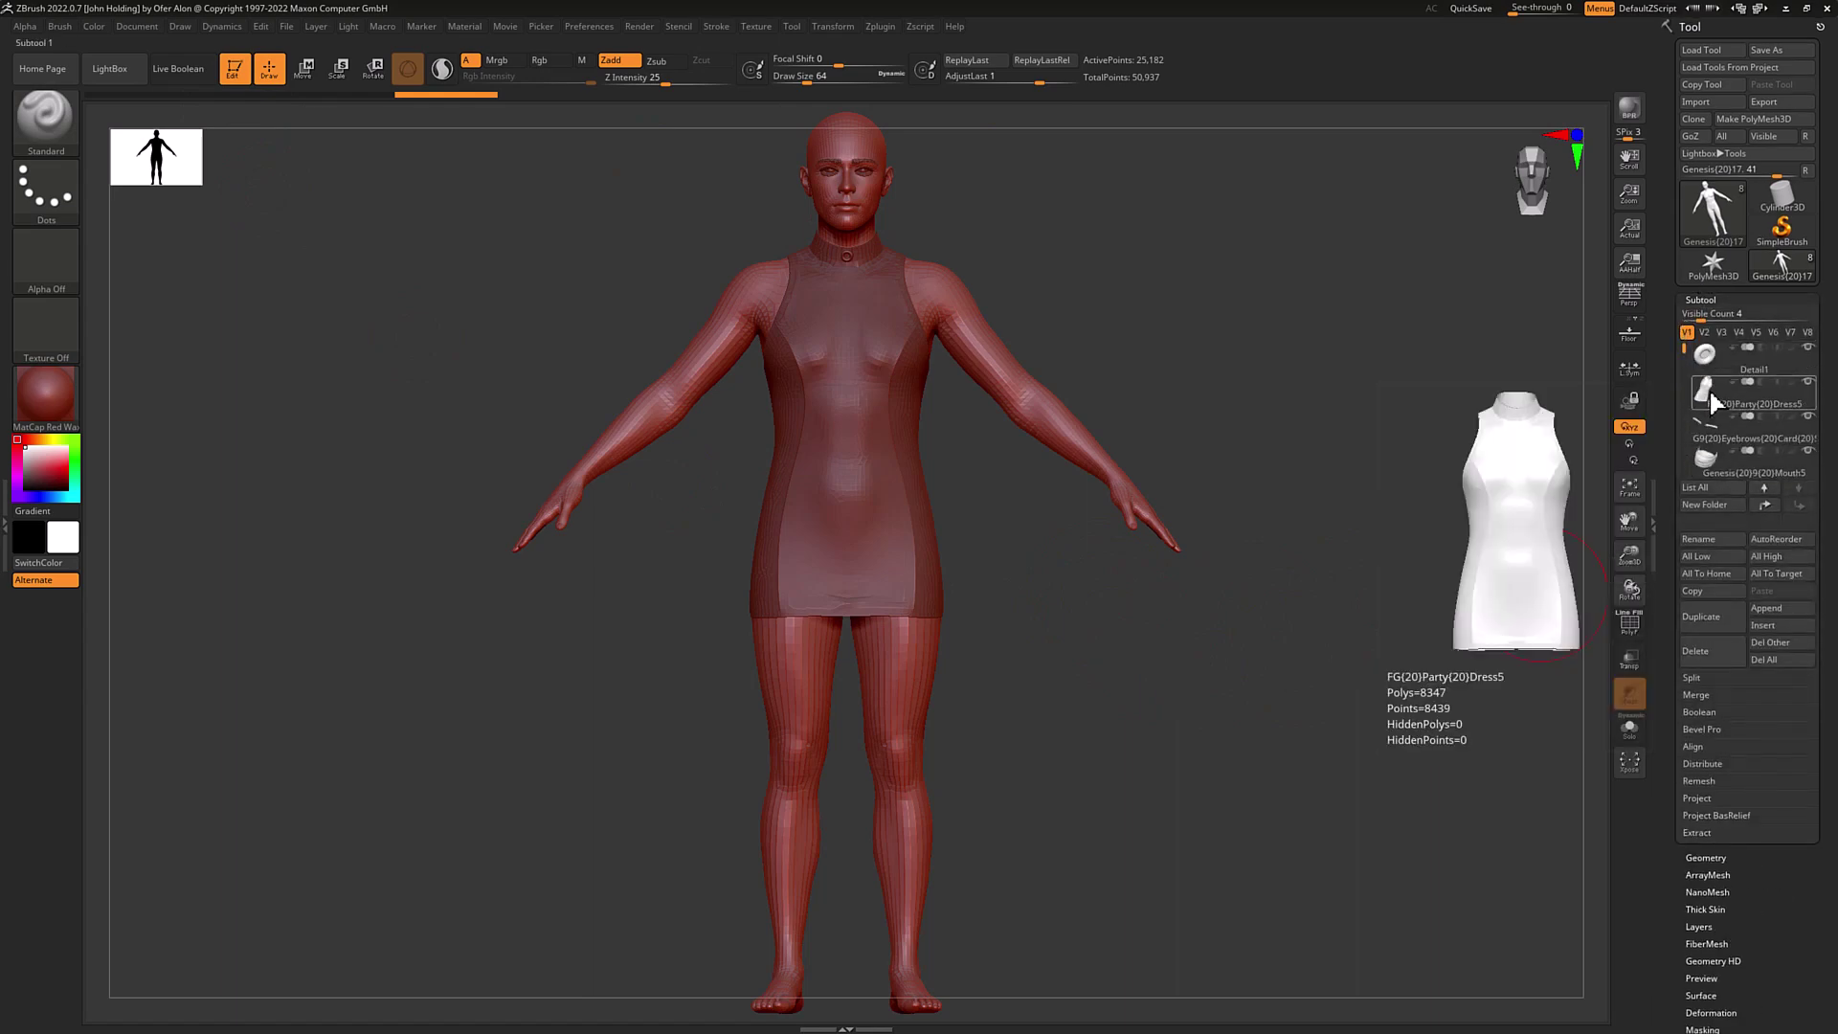
pyautogui.click(1710, 401)
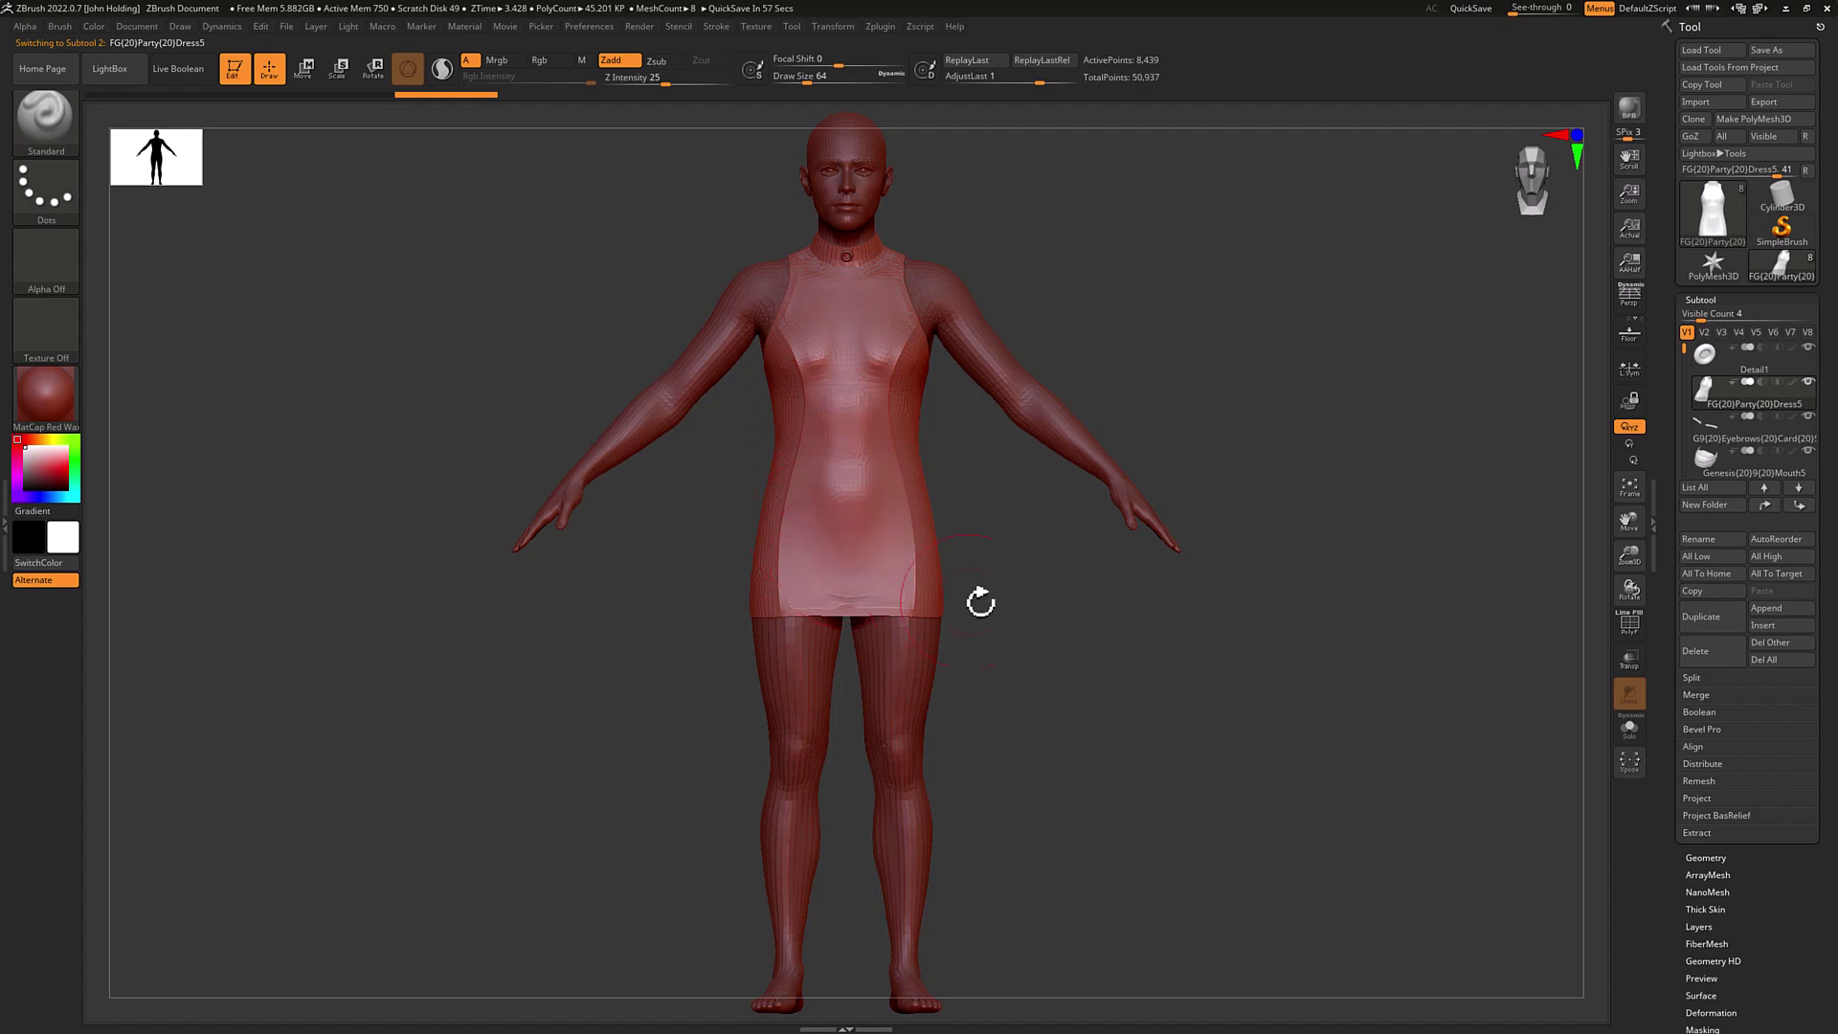
pyautogui.scroll(-5, 1786, 843)
pyautogui.scroll(-1, 1778, 854)
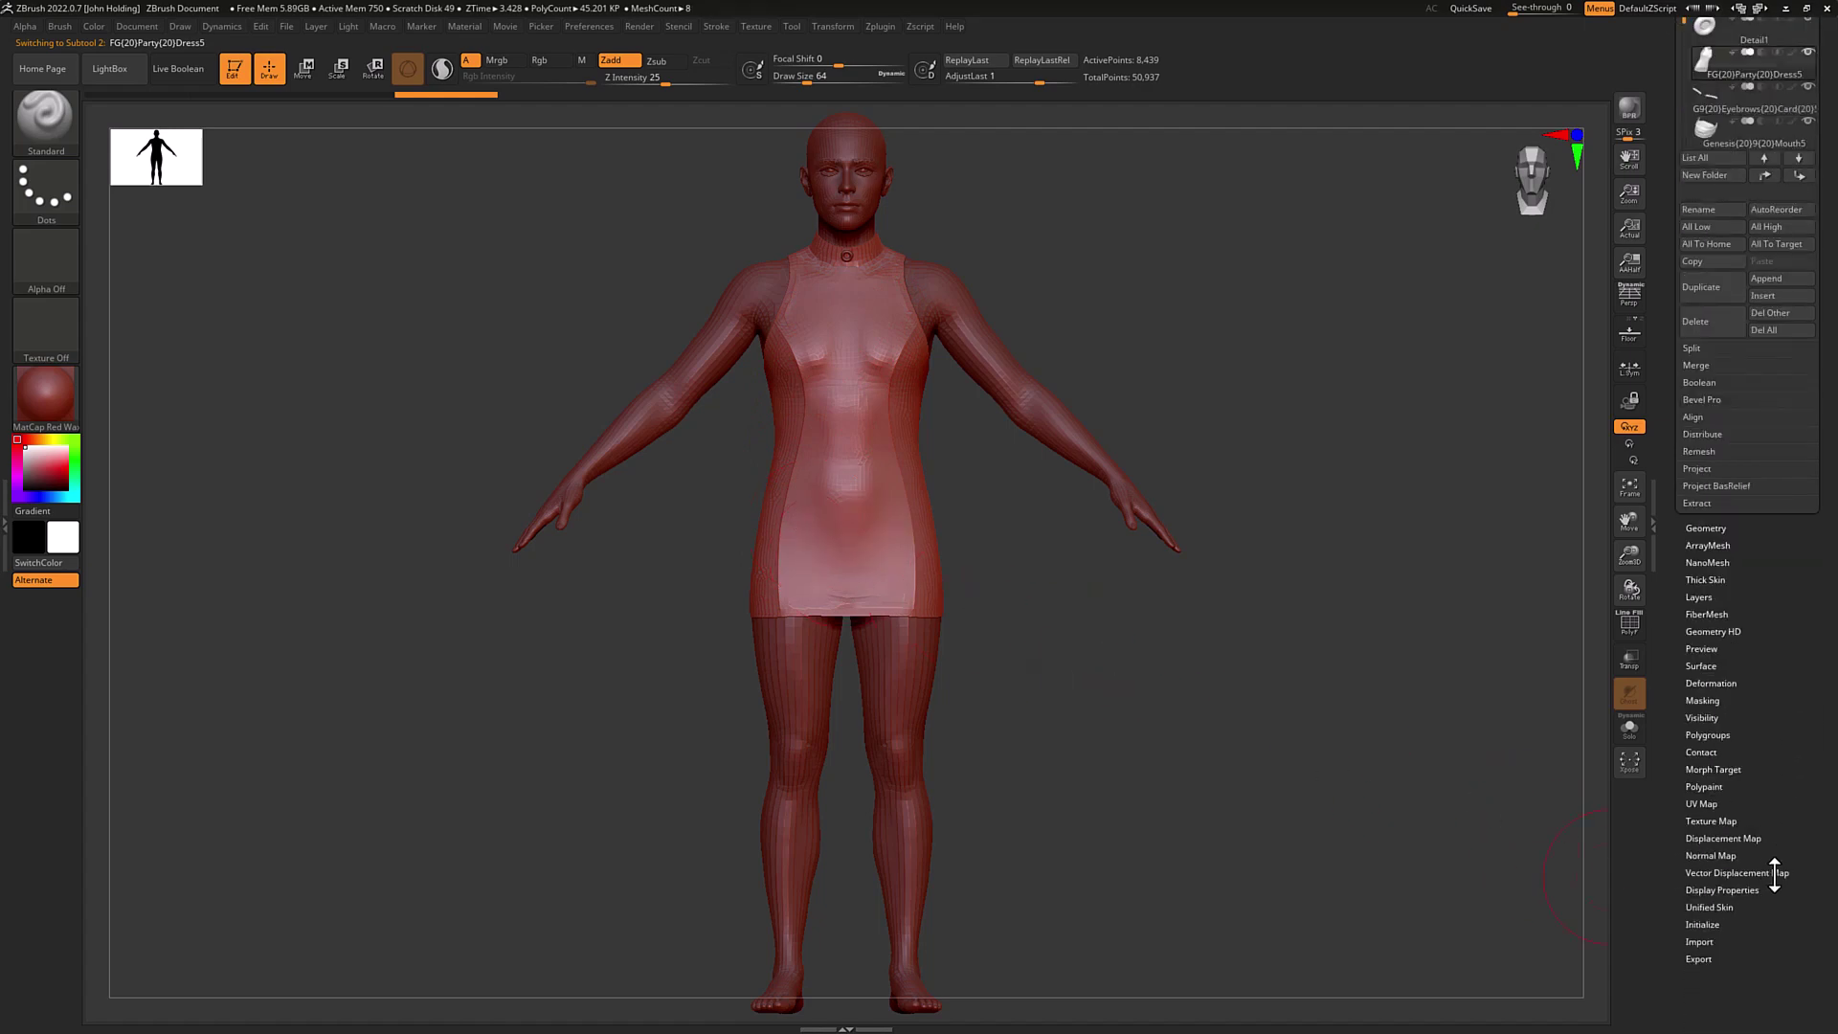
pyautogui.click(1714, 682)
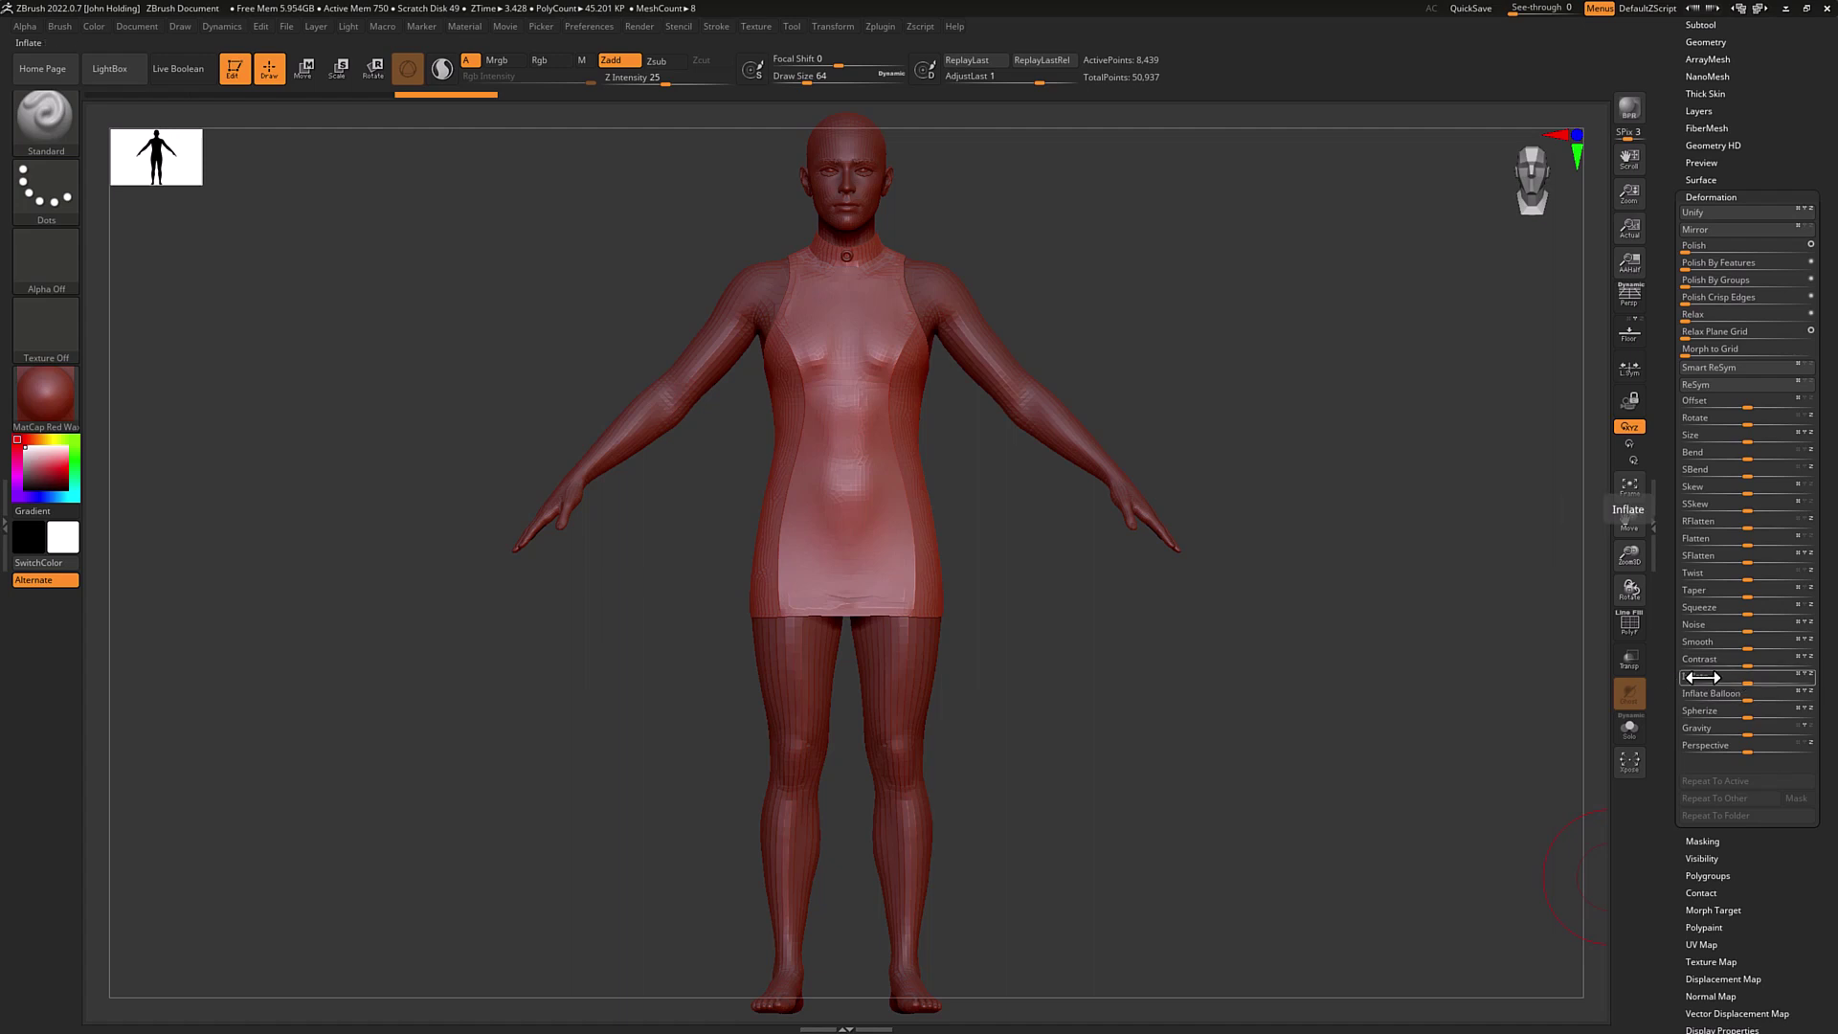
pyautogui.moveTo(1747, 685)
pyautogui.mouseDown()
pyautogui.moveTo(1779, 683)
pyautogui.moveTo(1728, 684)
pyautogui.moveTo(1756, 685)
pyautogui.moveTo(1743, 691)
pyautogui.mouseUp()
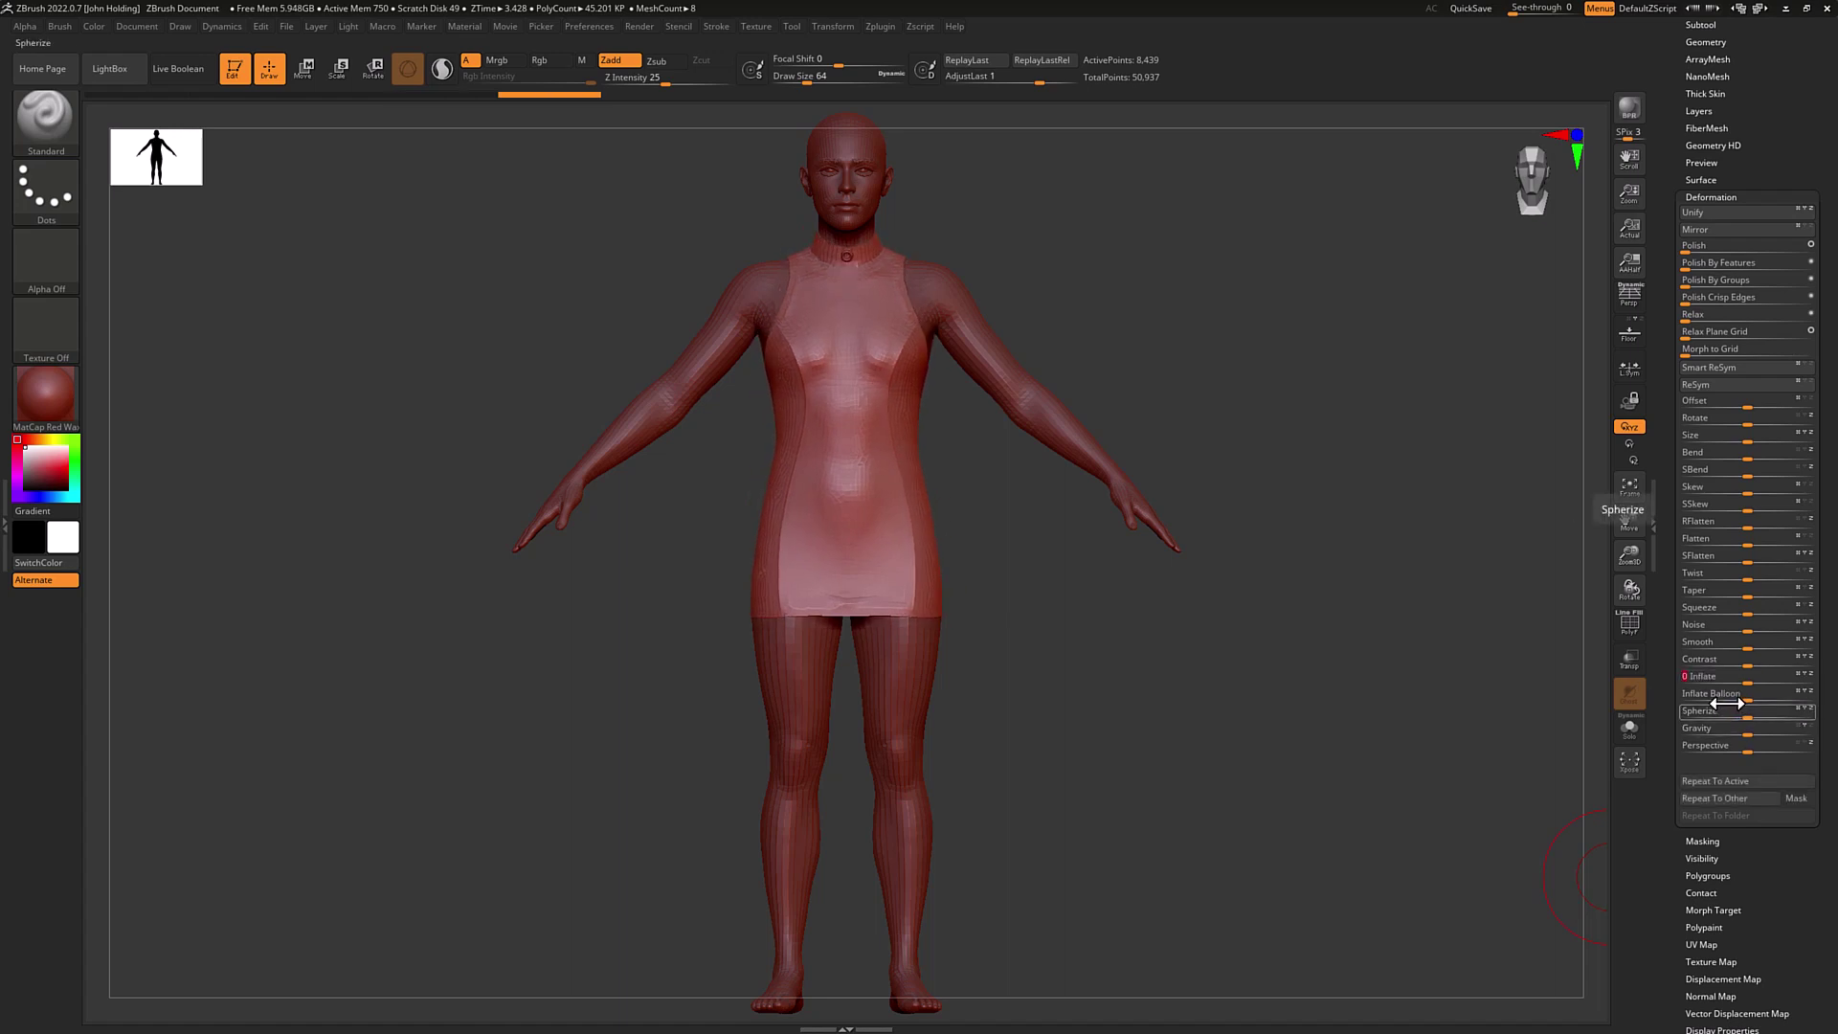
pyautogui.press('ctrl')
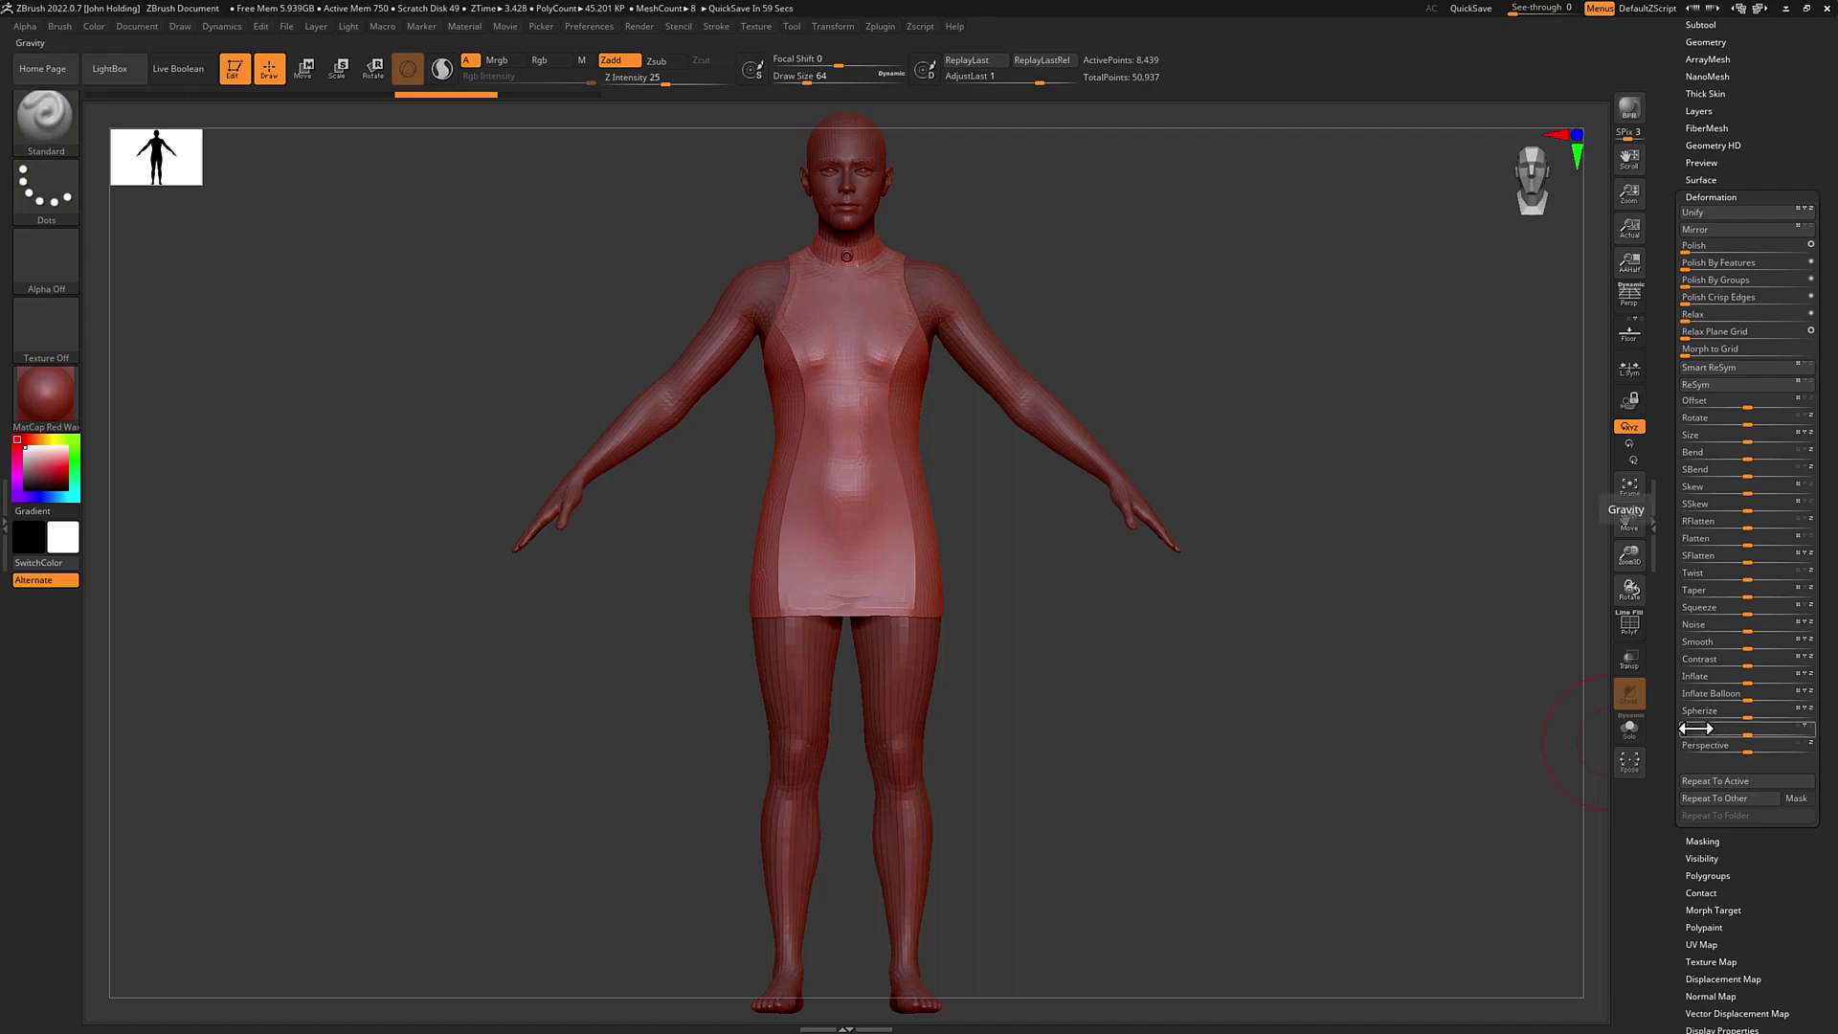
pyautogui.click(1695, 680)
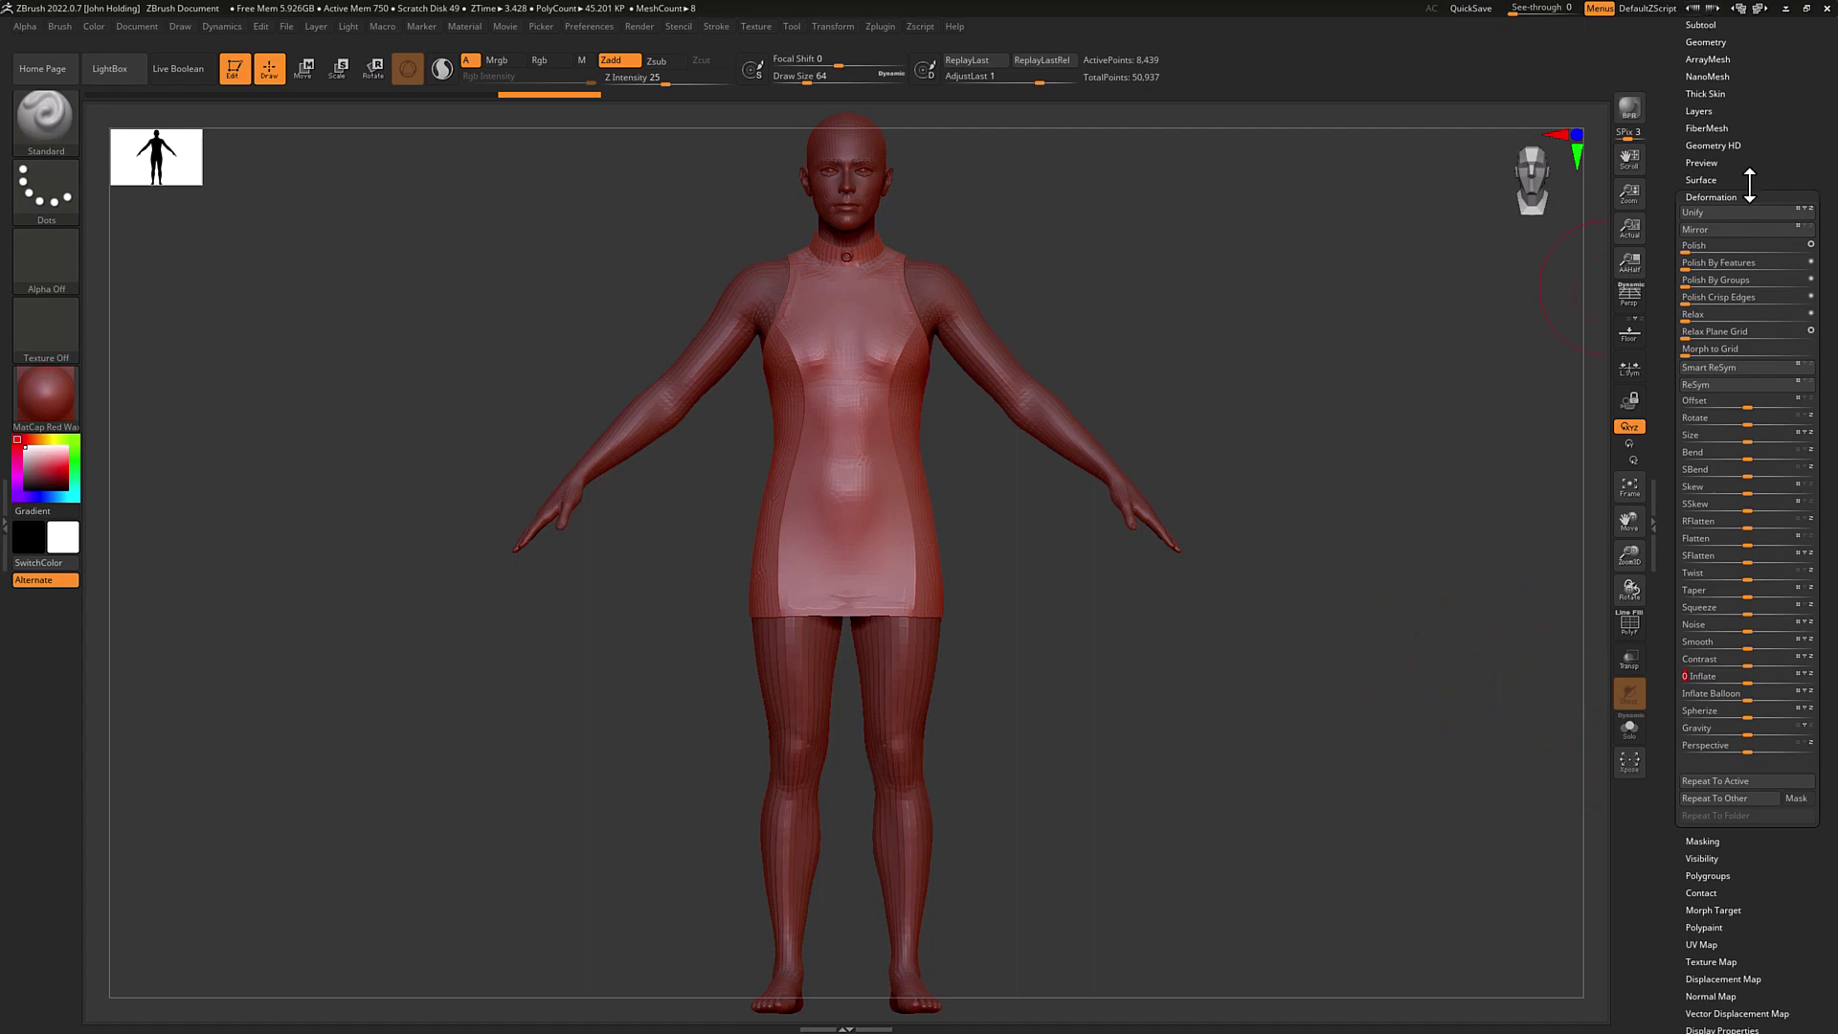
# Send all subtools back to DAZ Studio through GoZ and name the dress morph Exccopand/Contract in the Morphs/Adjust group.
pyautogui.scroll(3, 1747, 185)
pyautogui.click(1721, 136)
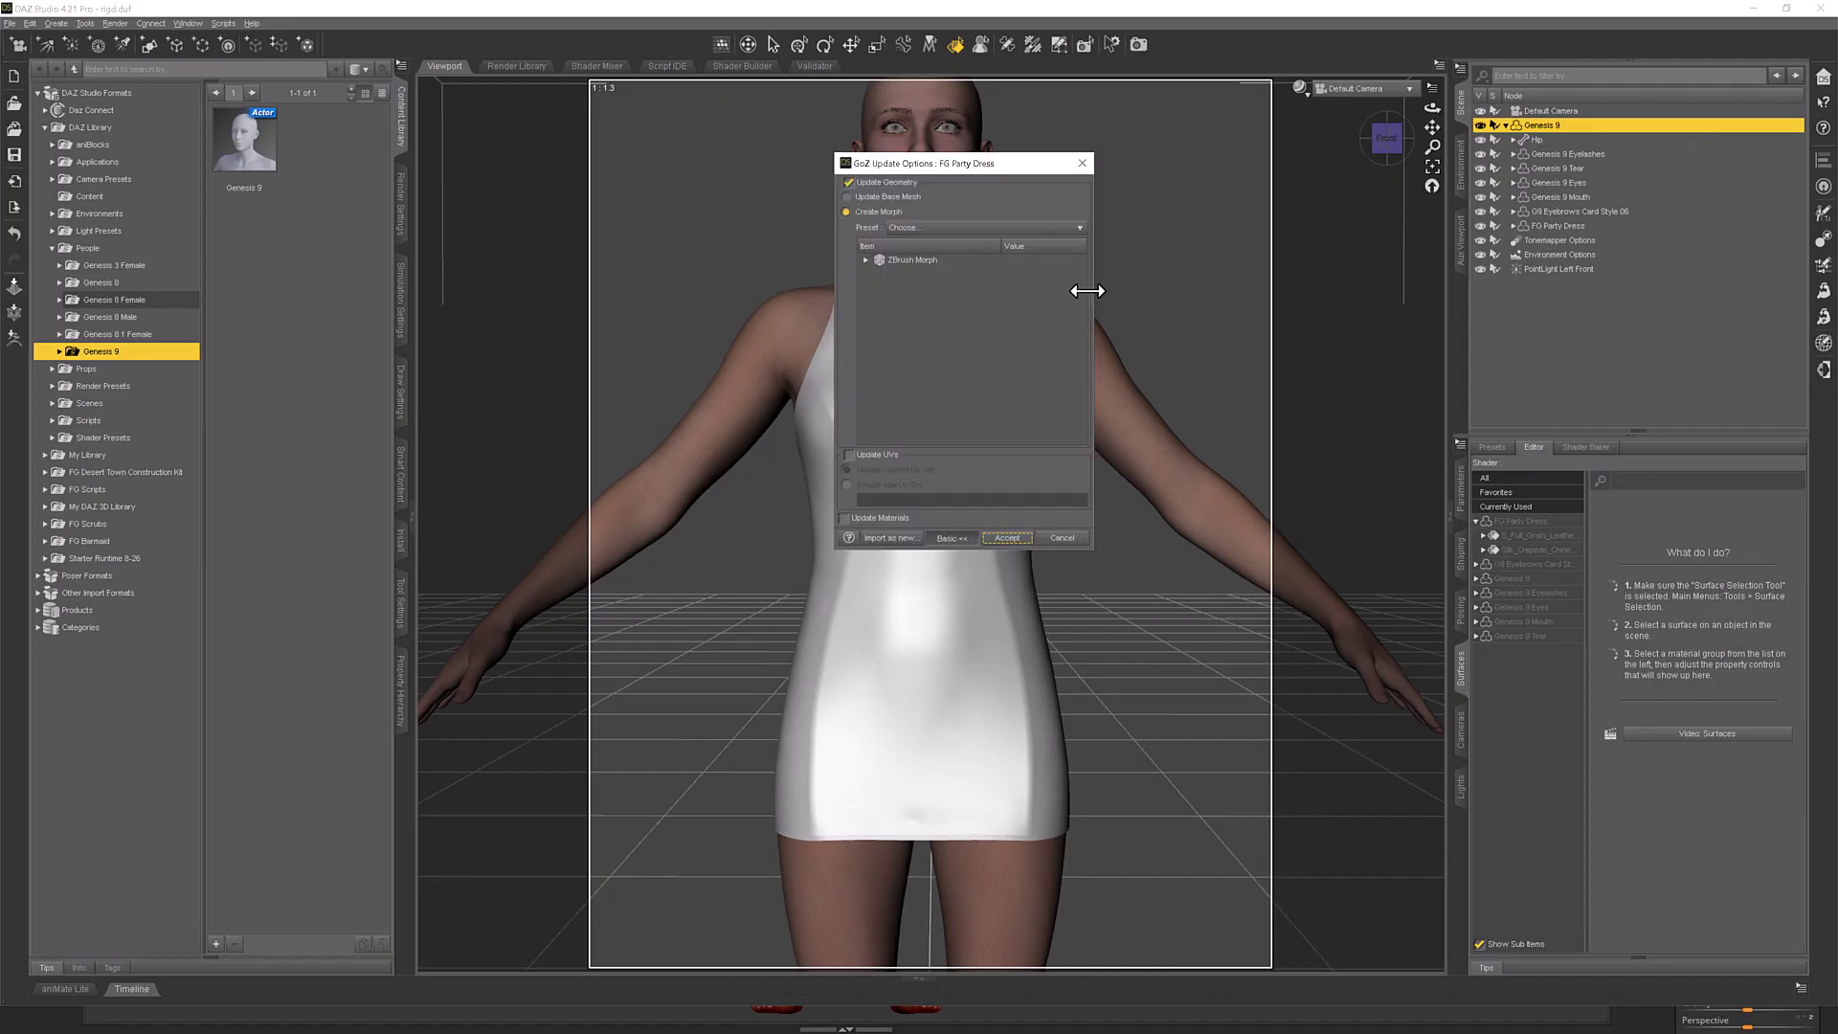
pyautogui.click(951, 538)
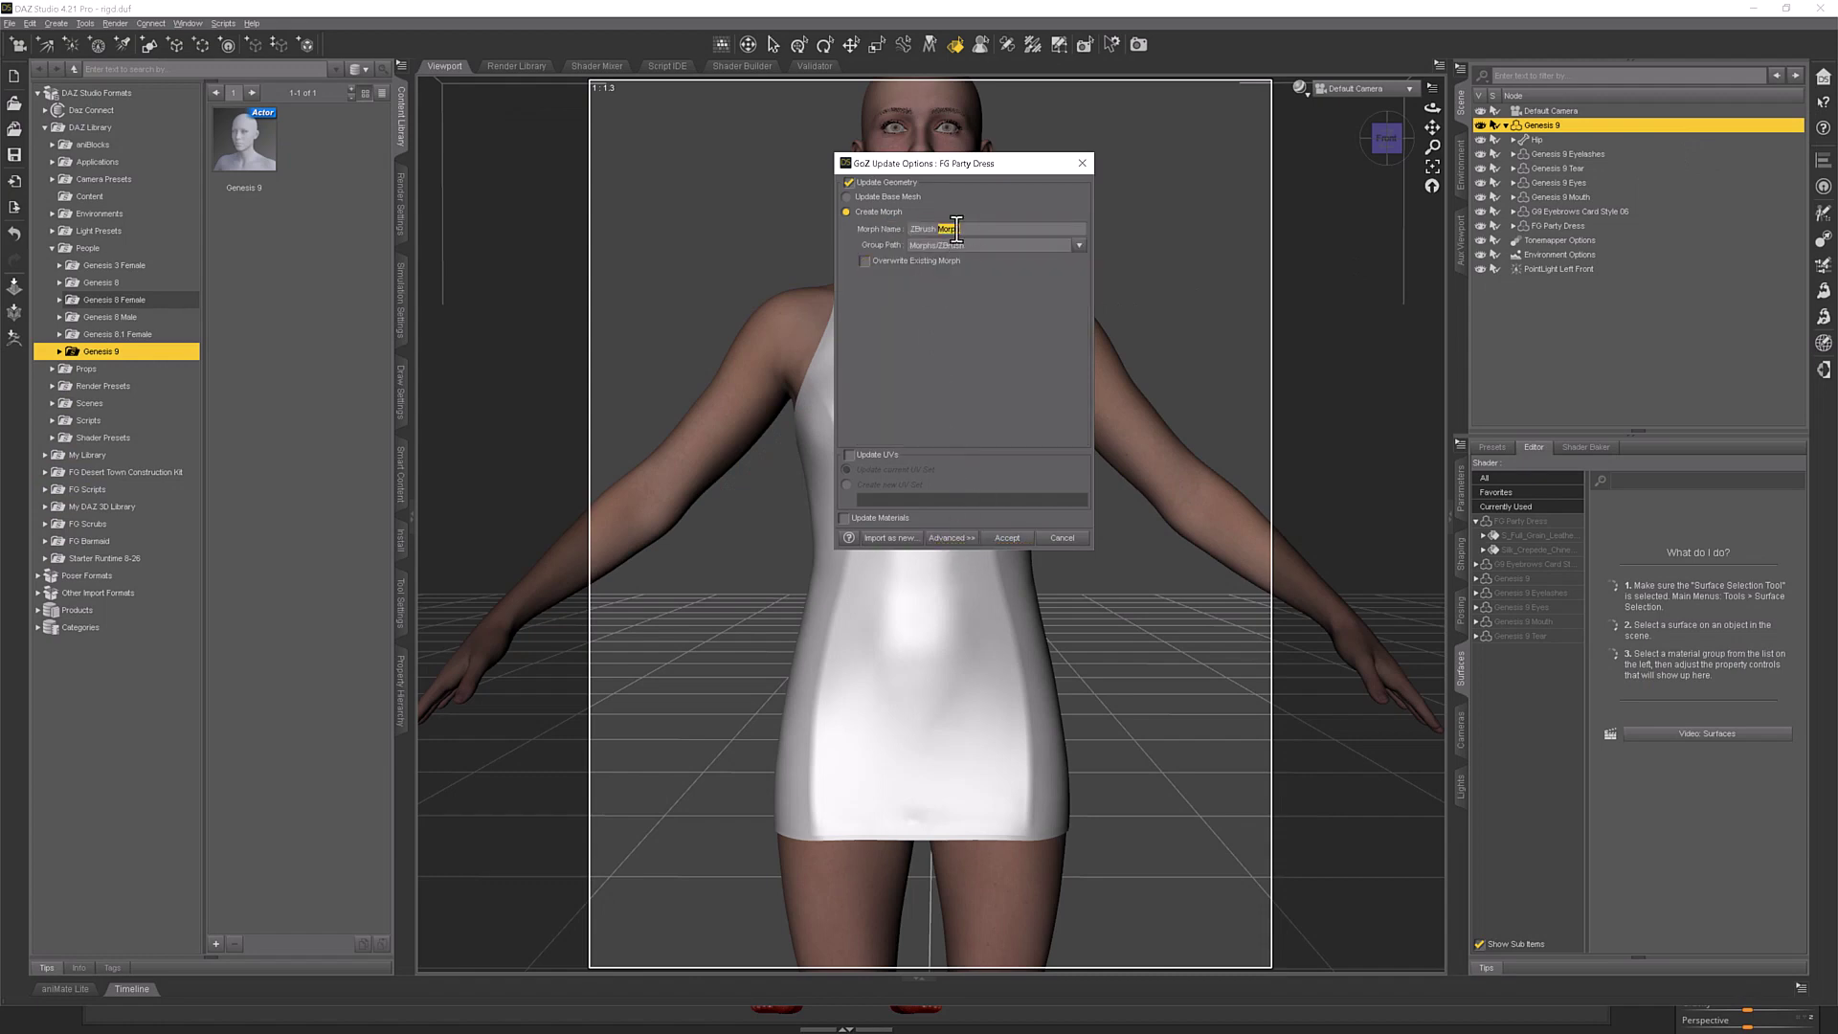
pyautogui.doubleClick(920, 228)
pyautogui.click(972, 241)
pyautogui.moveTo(981, 225); pyautogui.dragTo(896, 222)
pyautogui.write('Excco')
pyautogui.moveTo(975, 250); pyautogui.dragTo(940, 252)
# Review the dress morph's advanced settings and accept the GoZ update.
pyautogui.click(953, 538)
pyautogui.click(899, 261)
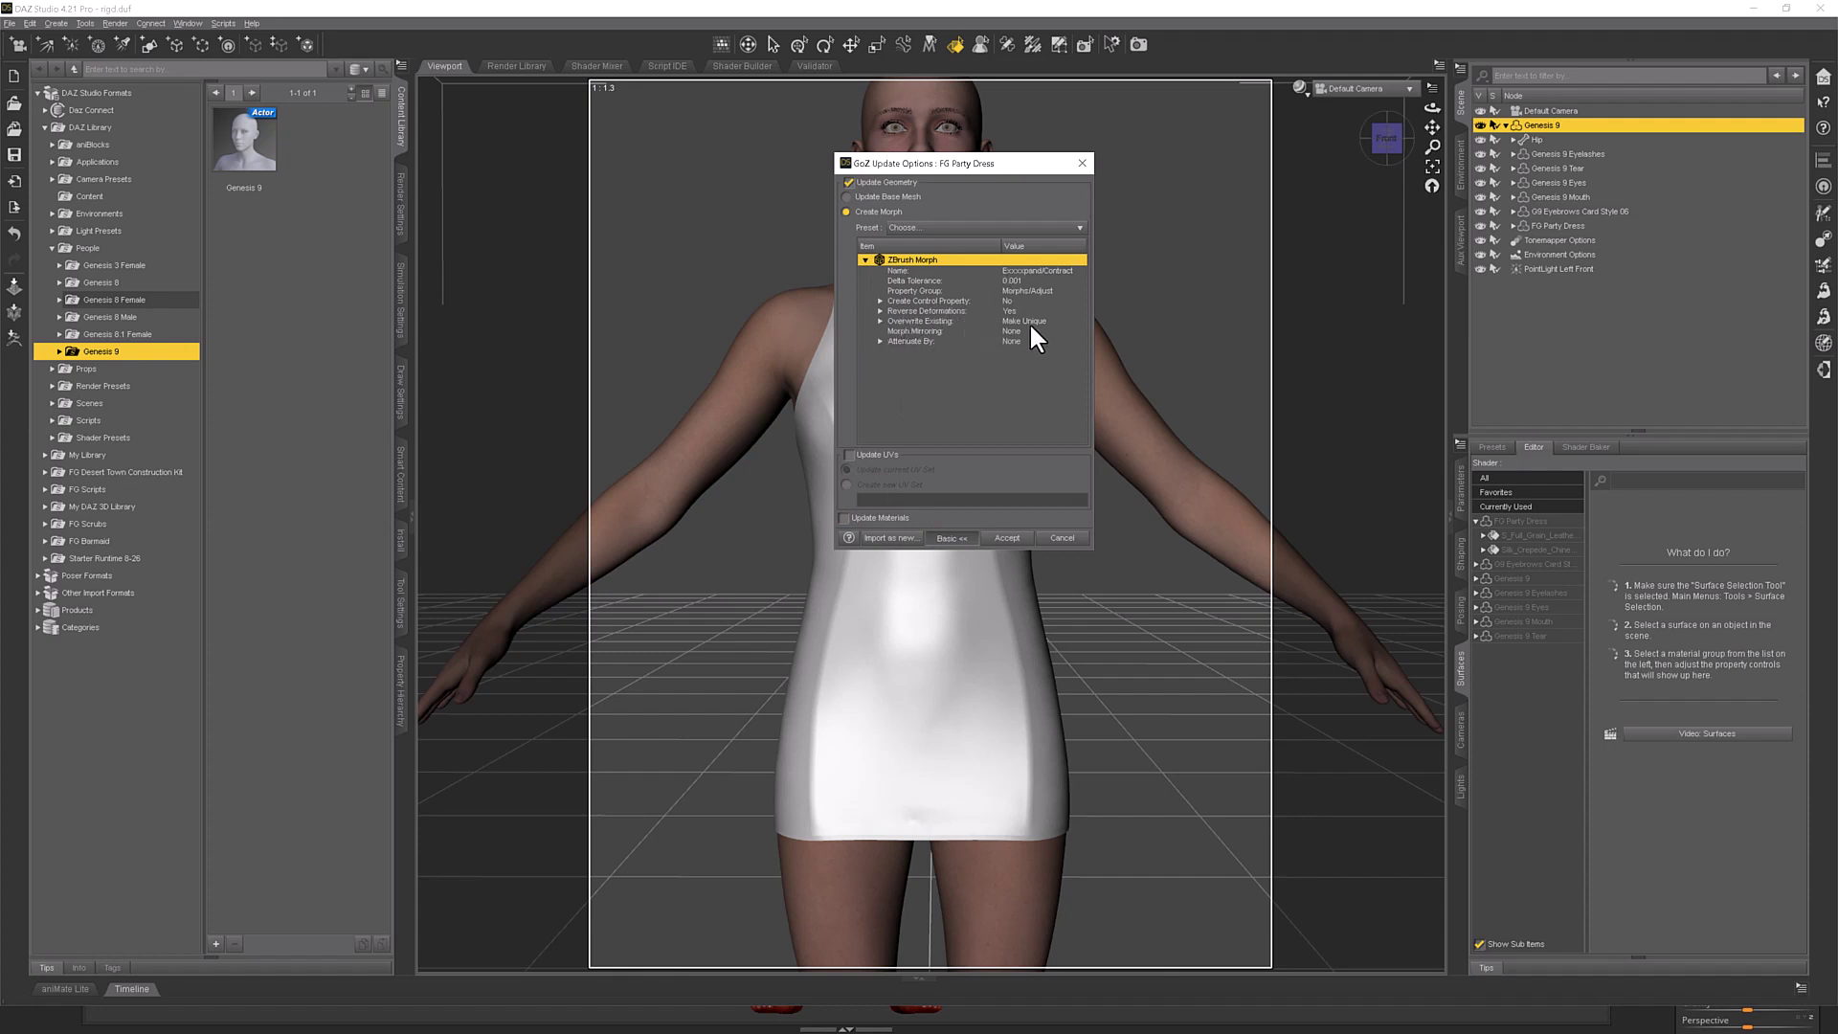
pyautogui.click(1005, 538)
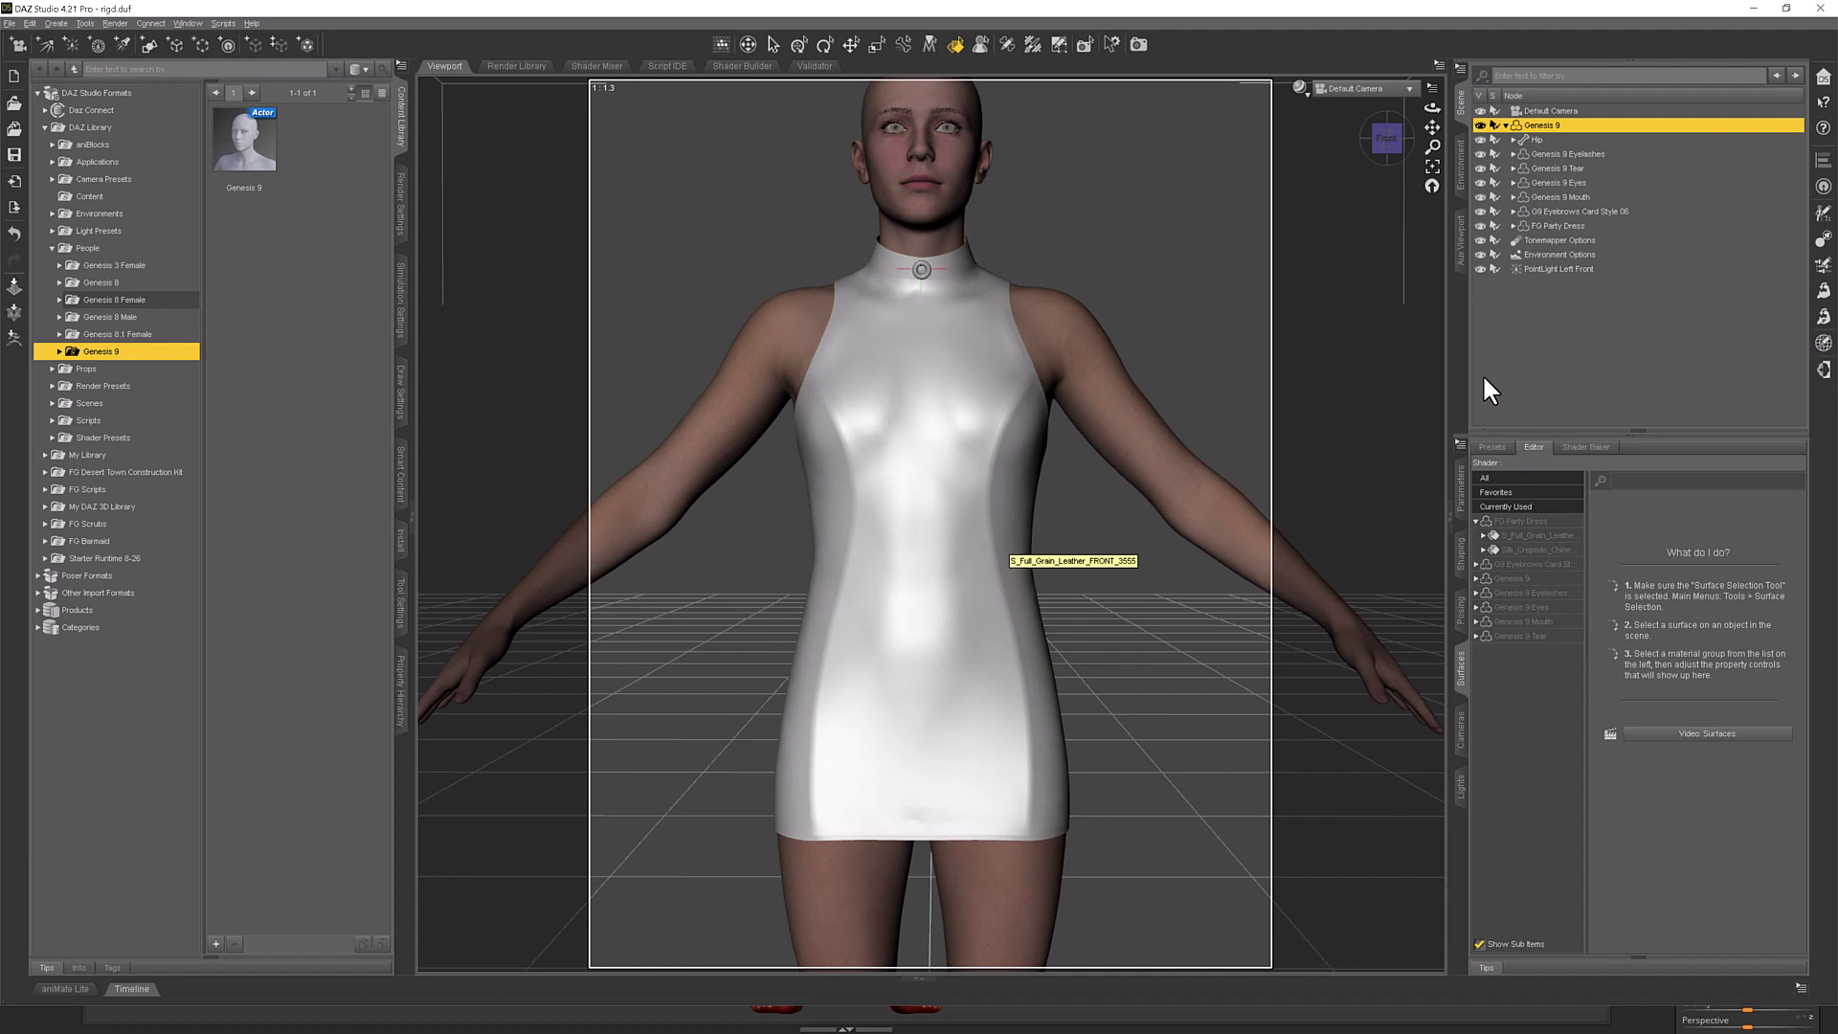
# Test the FG Party Dress's Exccopand/Contract morph at 100% and -100%, and reset it to 0.
pyautogui.click(1545, 226)
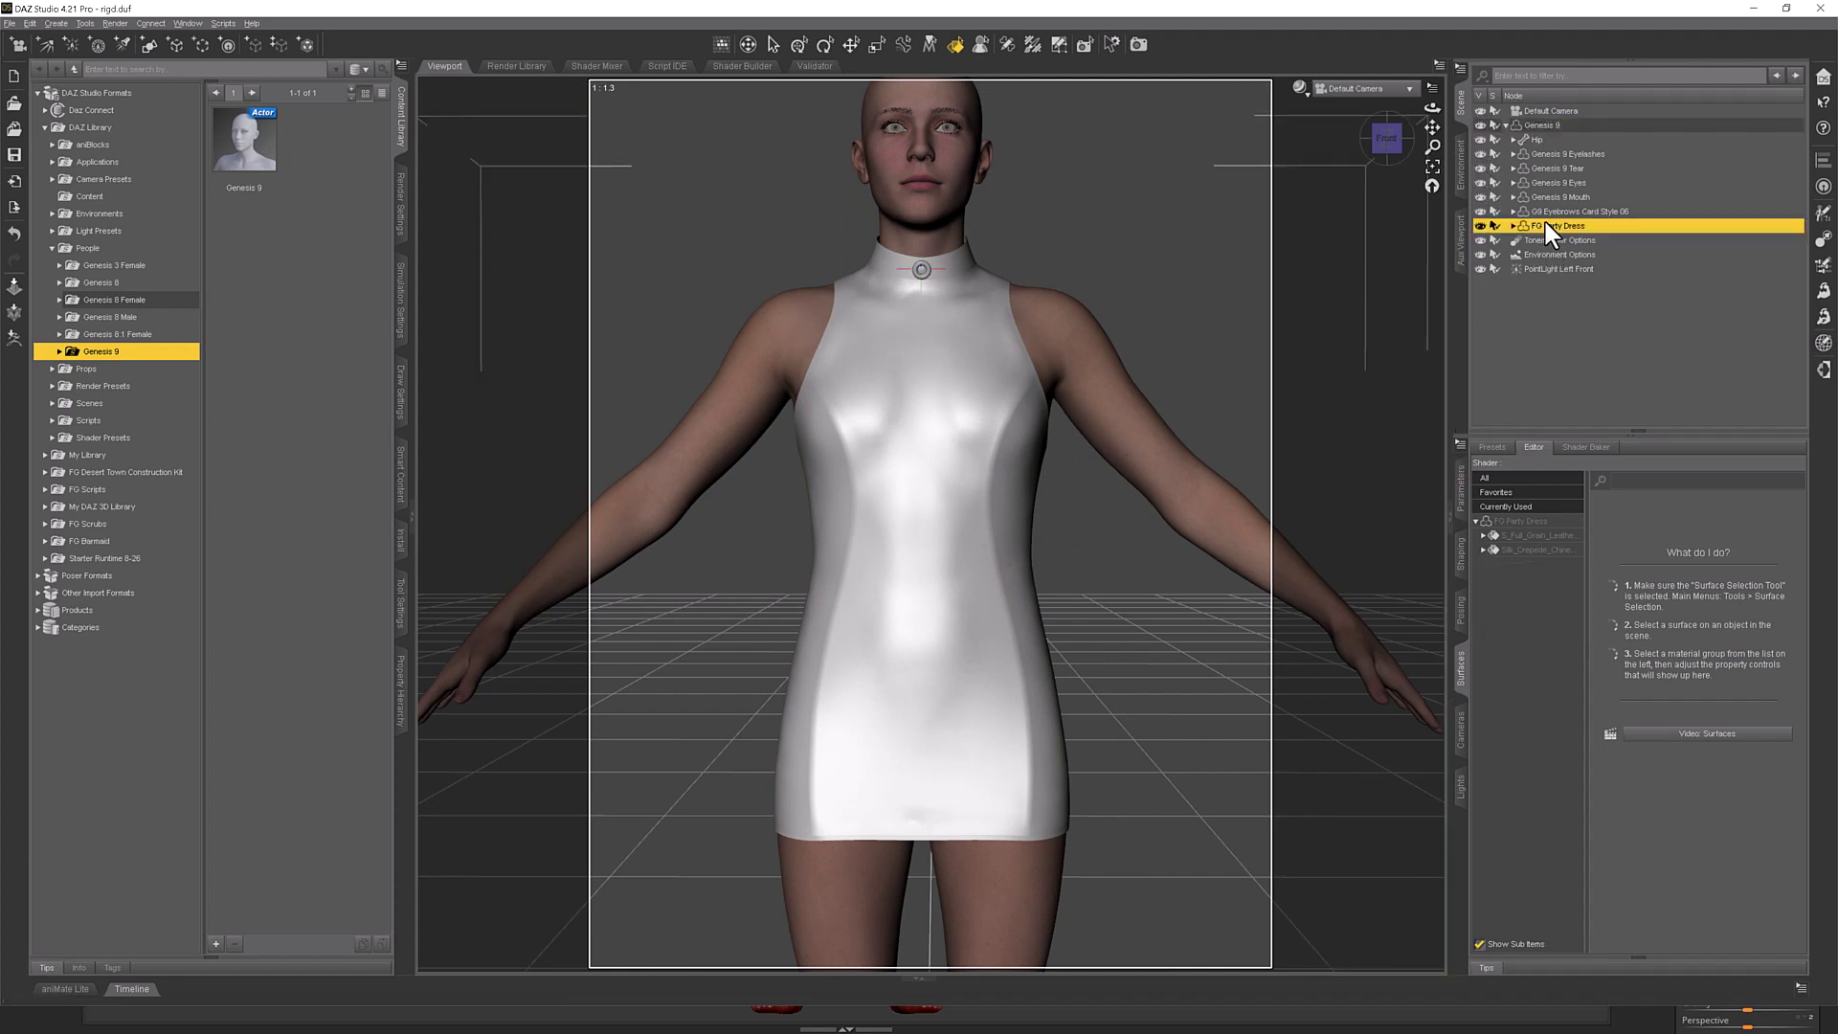
pyautogui.click(1460, 504)
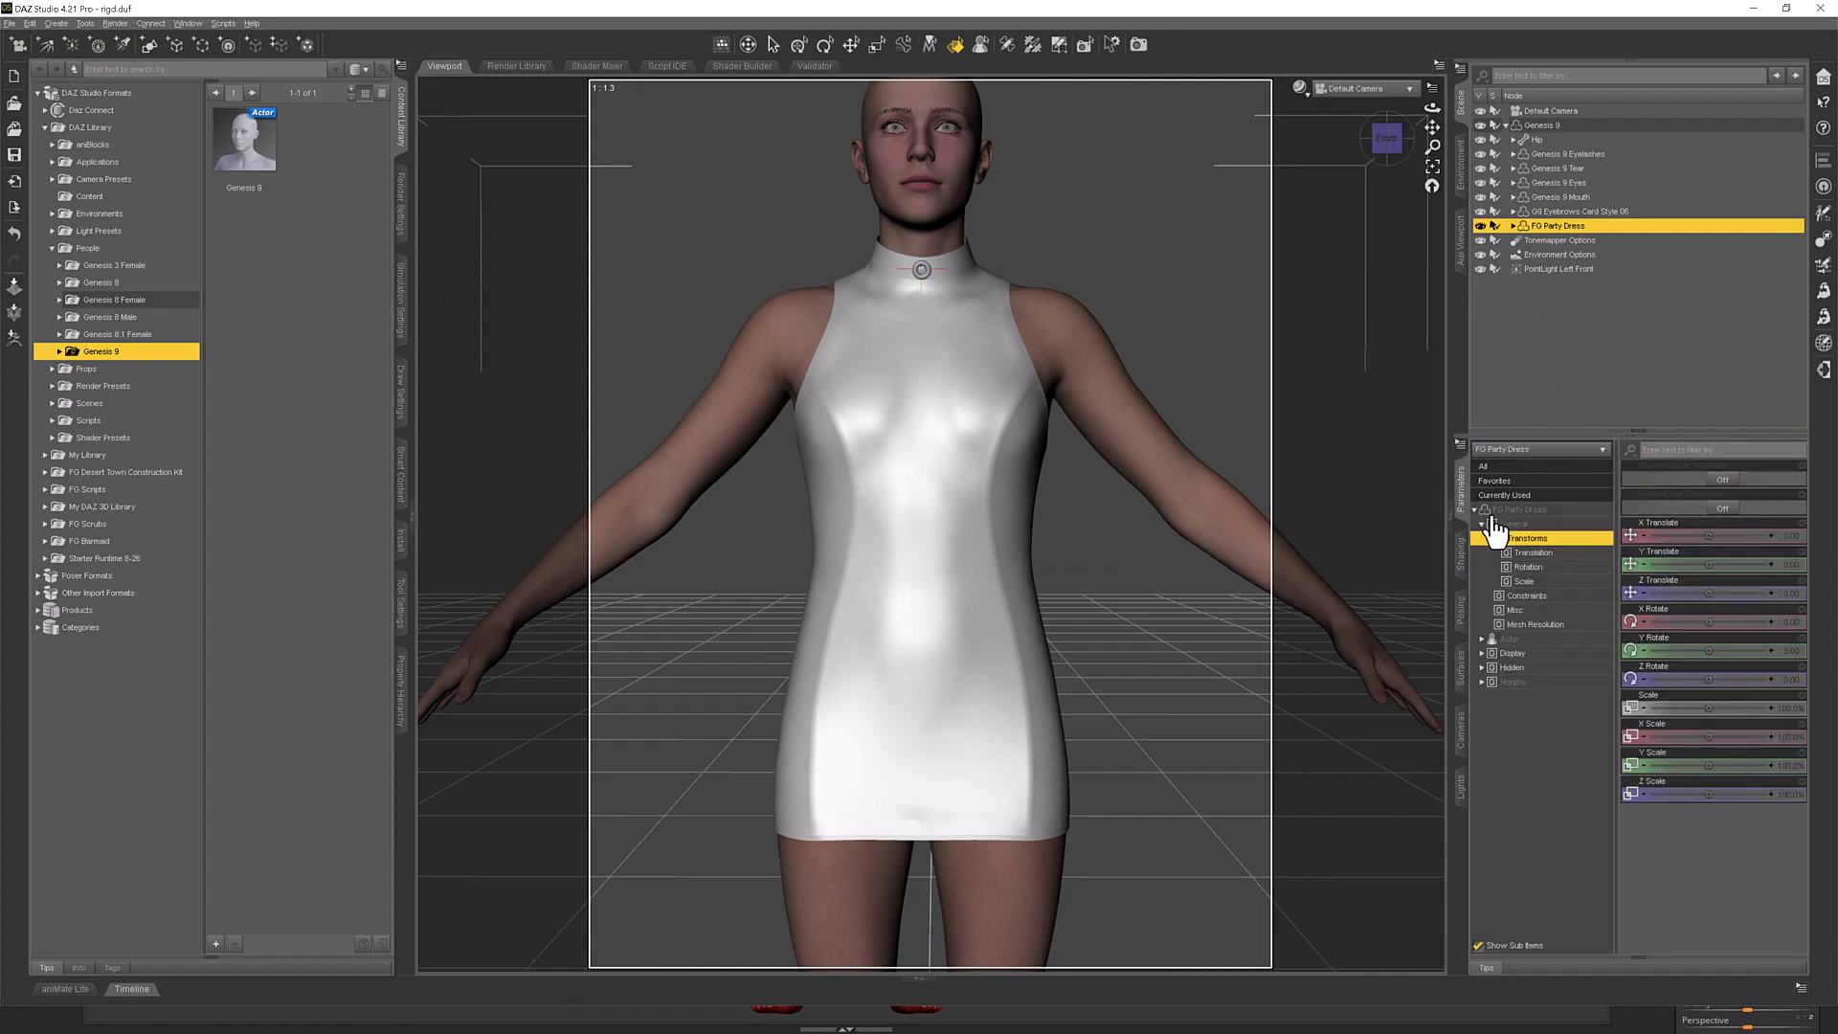
pyautogui.click(1513, 681)
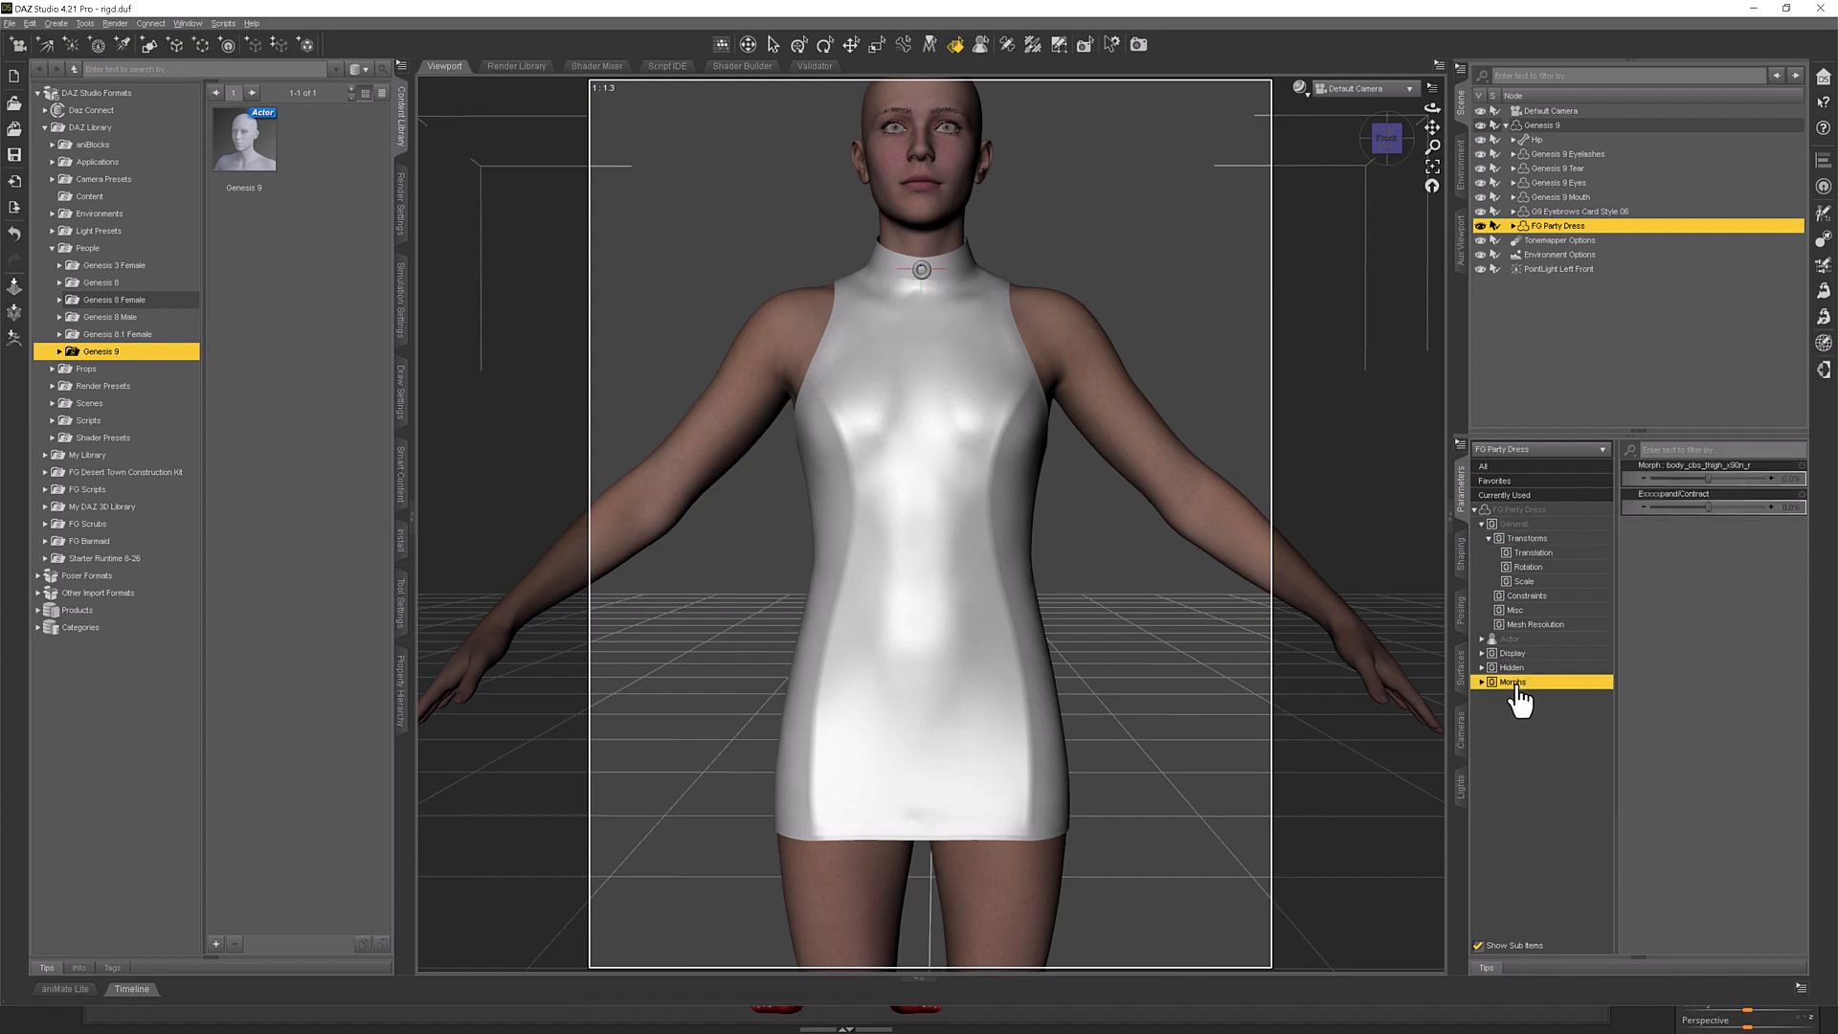
pyautogui.click(1522, 711)
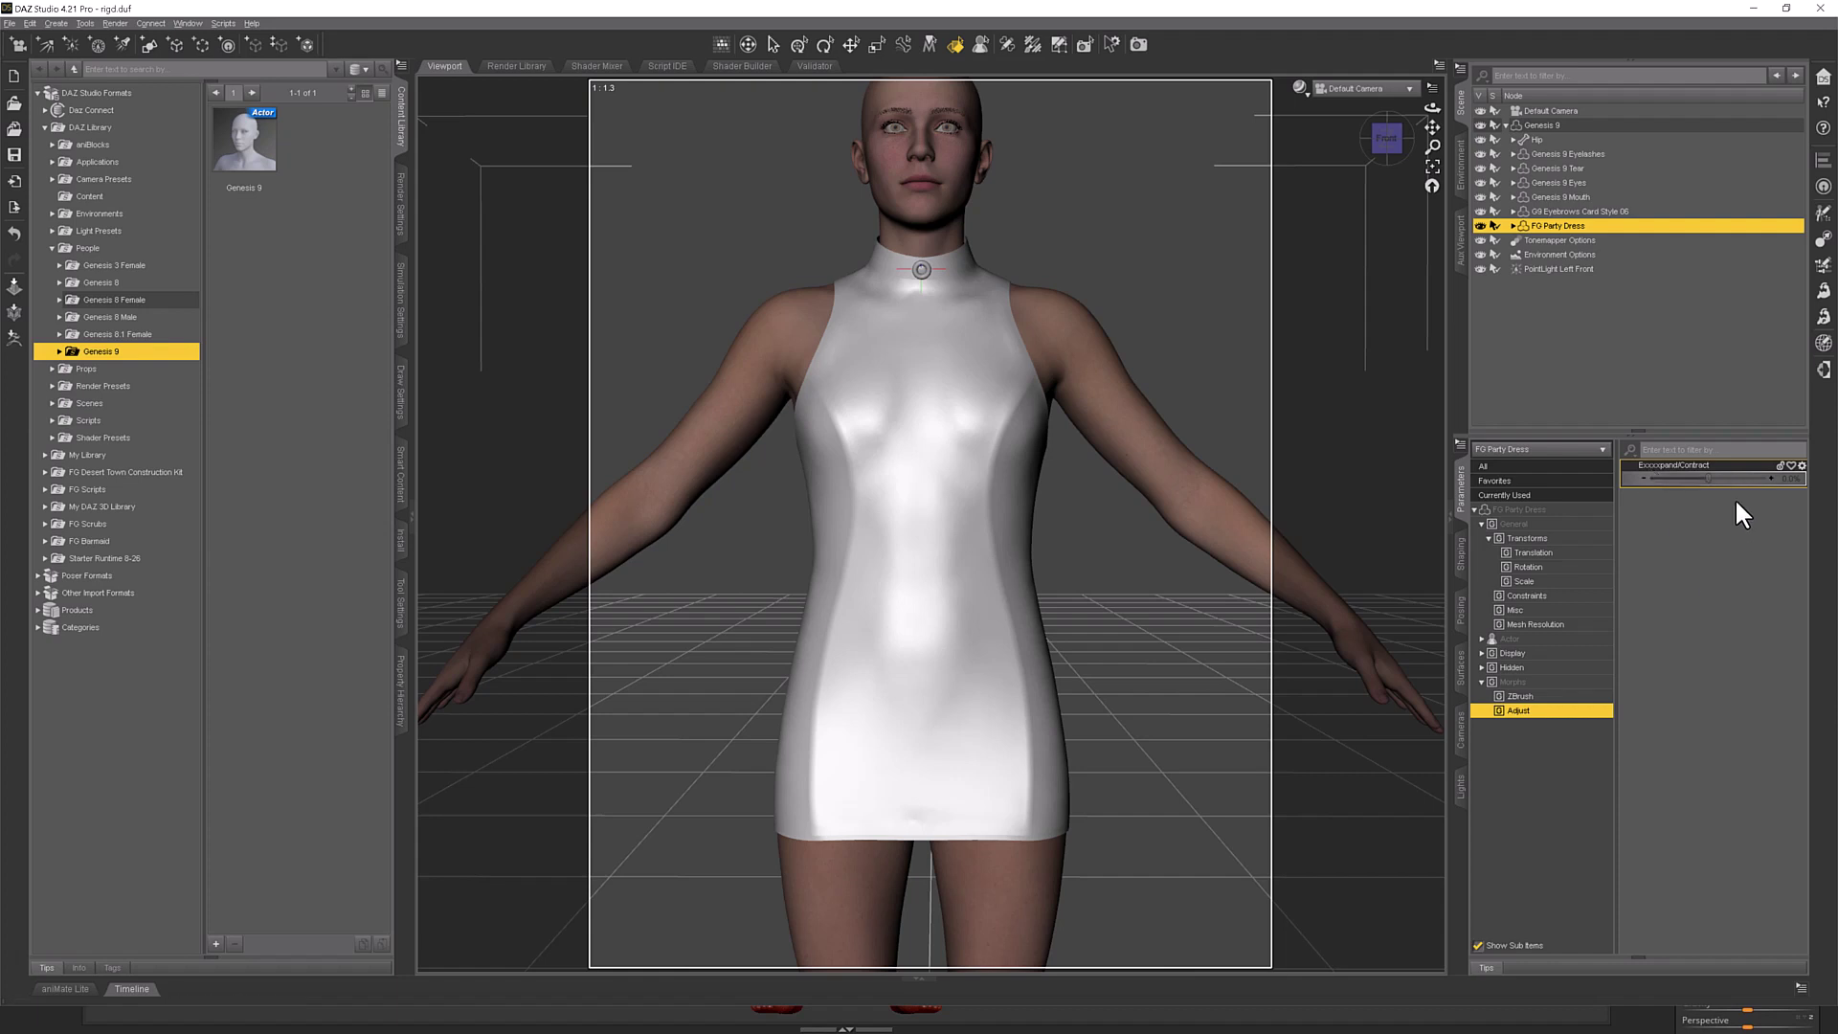
pyautogui.moveTo(1704, 476); pyautogui.dragTo(1829, 471)
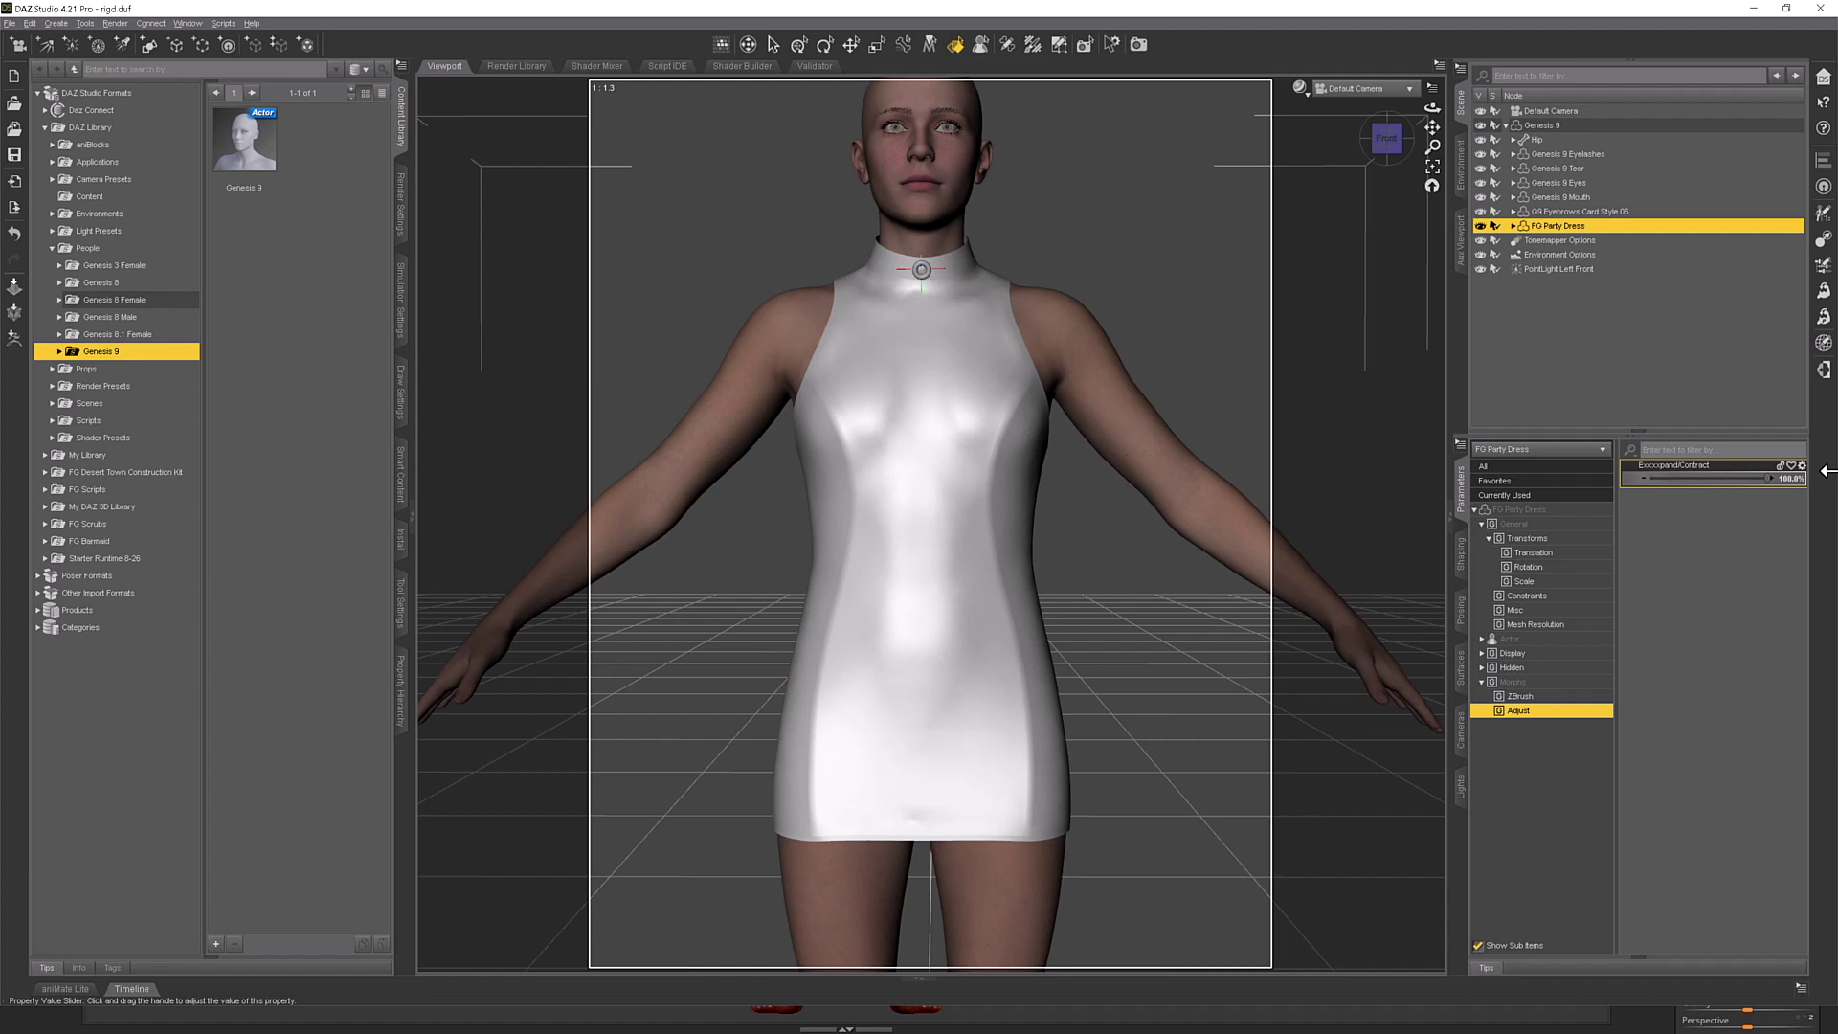
pyautogui.moveTo(1770, 476); pyautogui.dragTo(1470, 481)
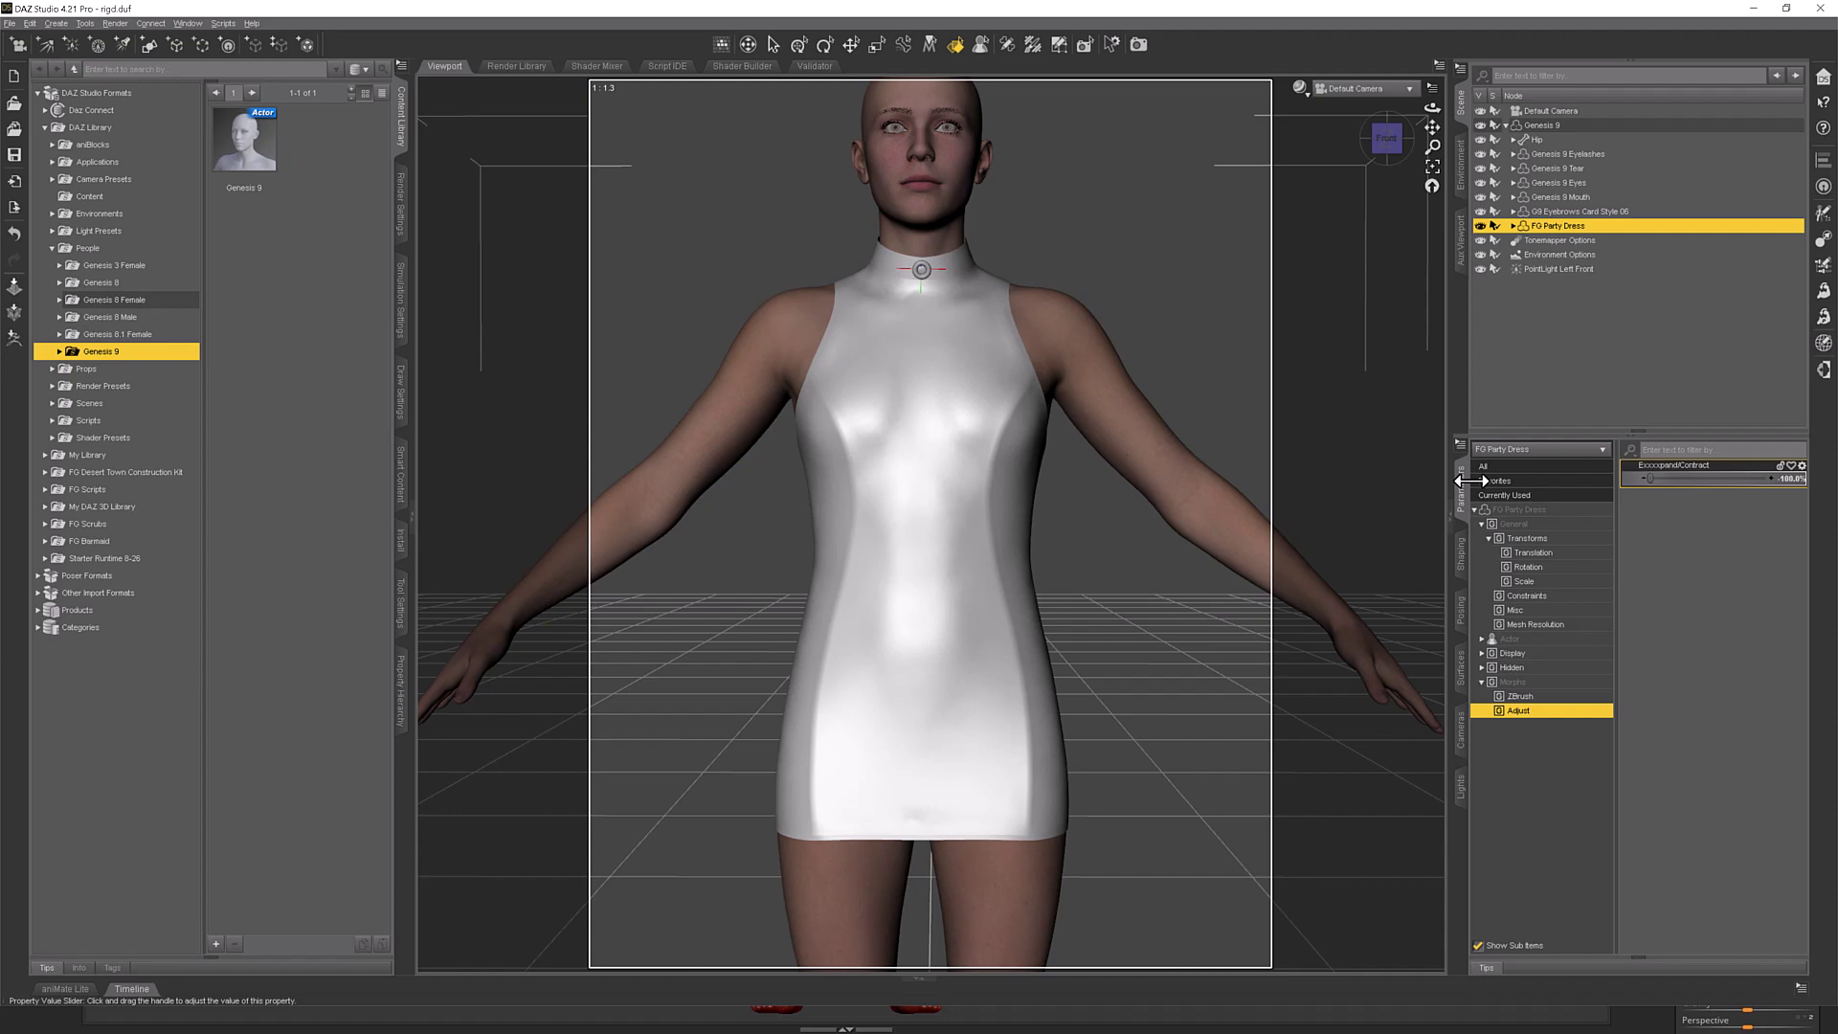
pyautogui.click(1791, 478)
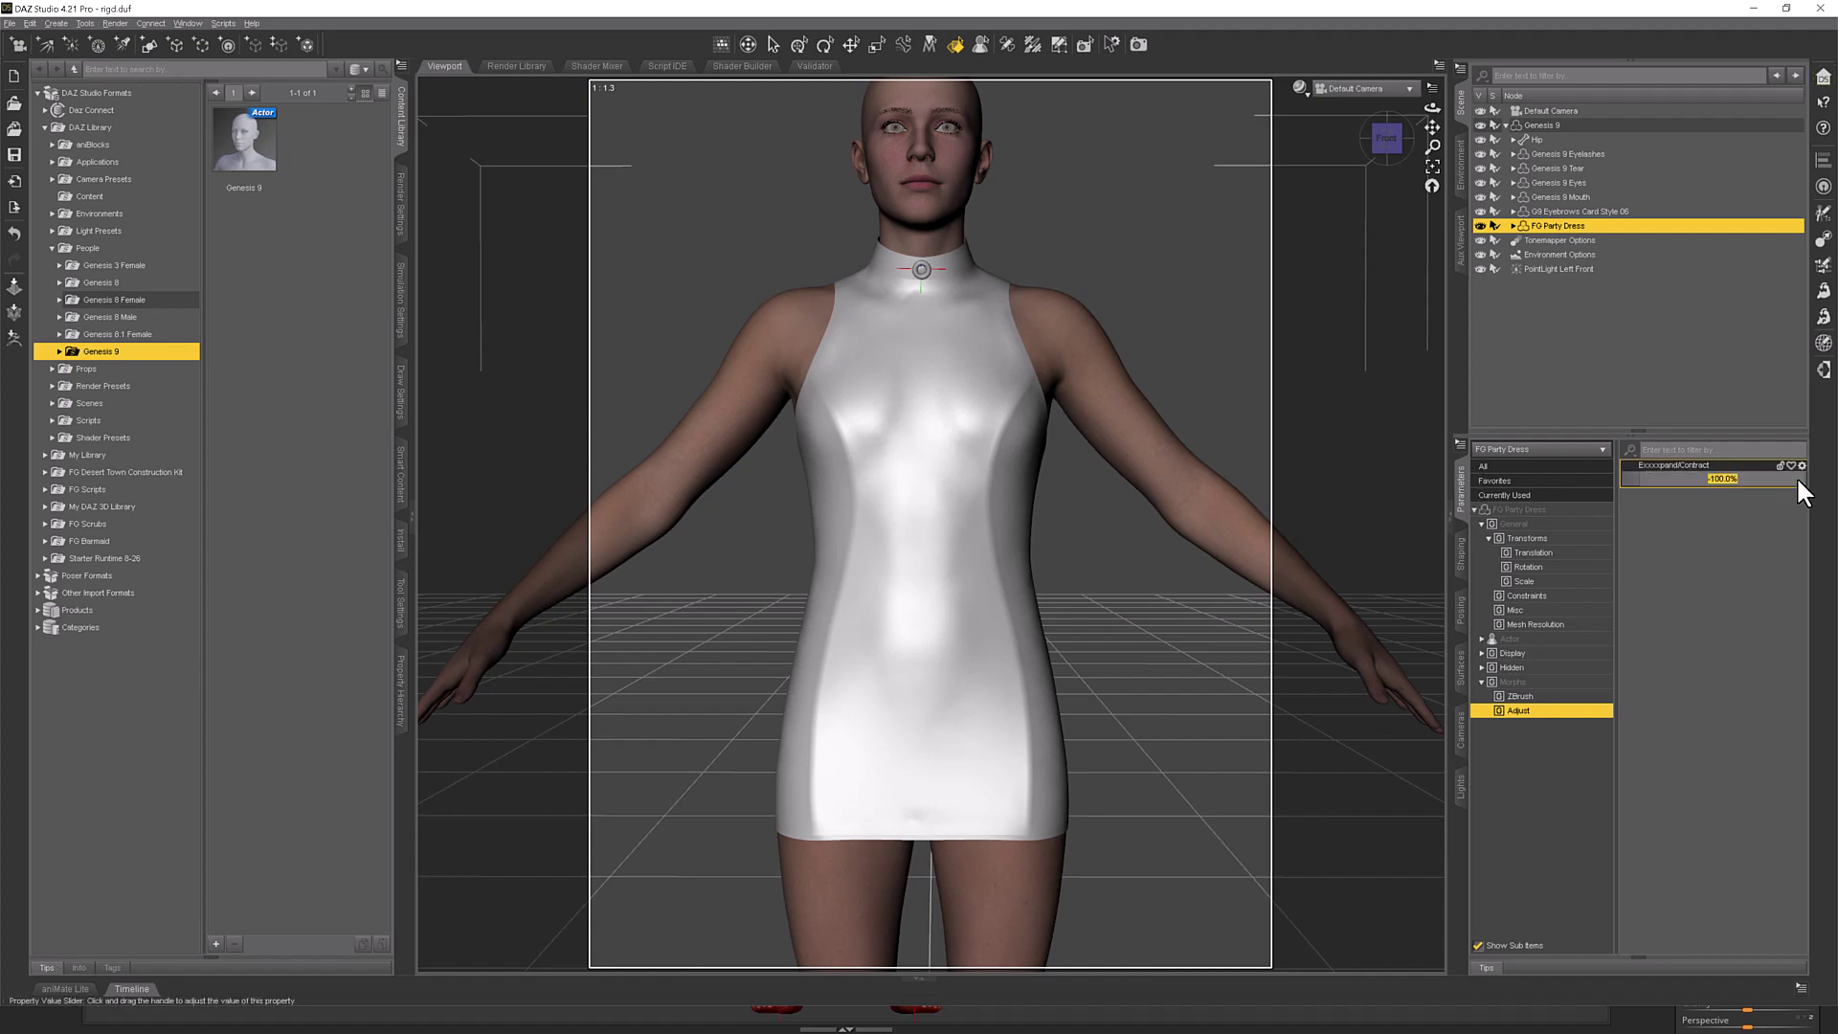
pyautogui.write('0')
pyautogui.press('Return')
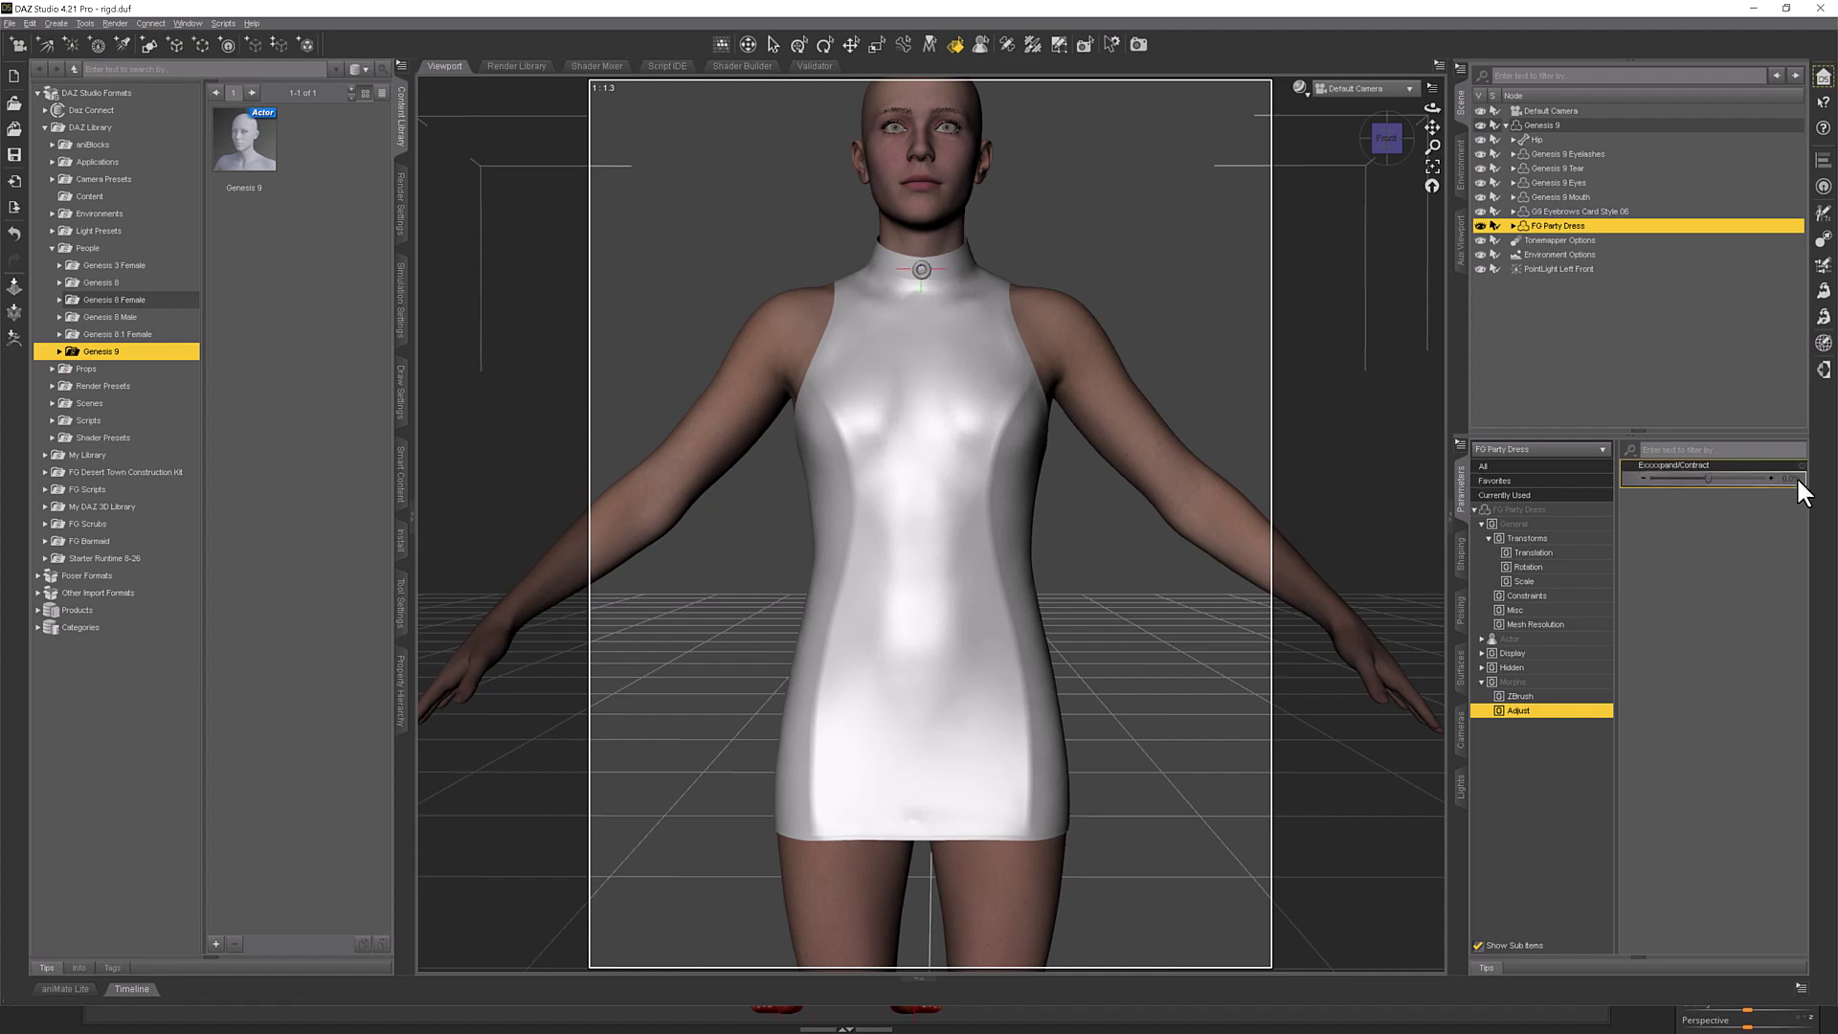
# Check the dress fit from an angled view with the Exccopand/Contract morph at -100%.
pyautogui.click(1383, 160)
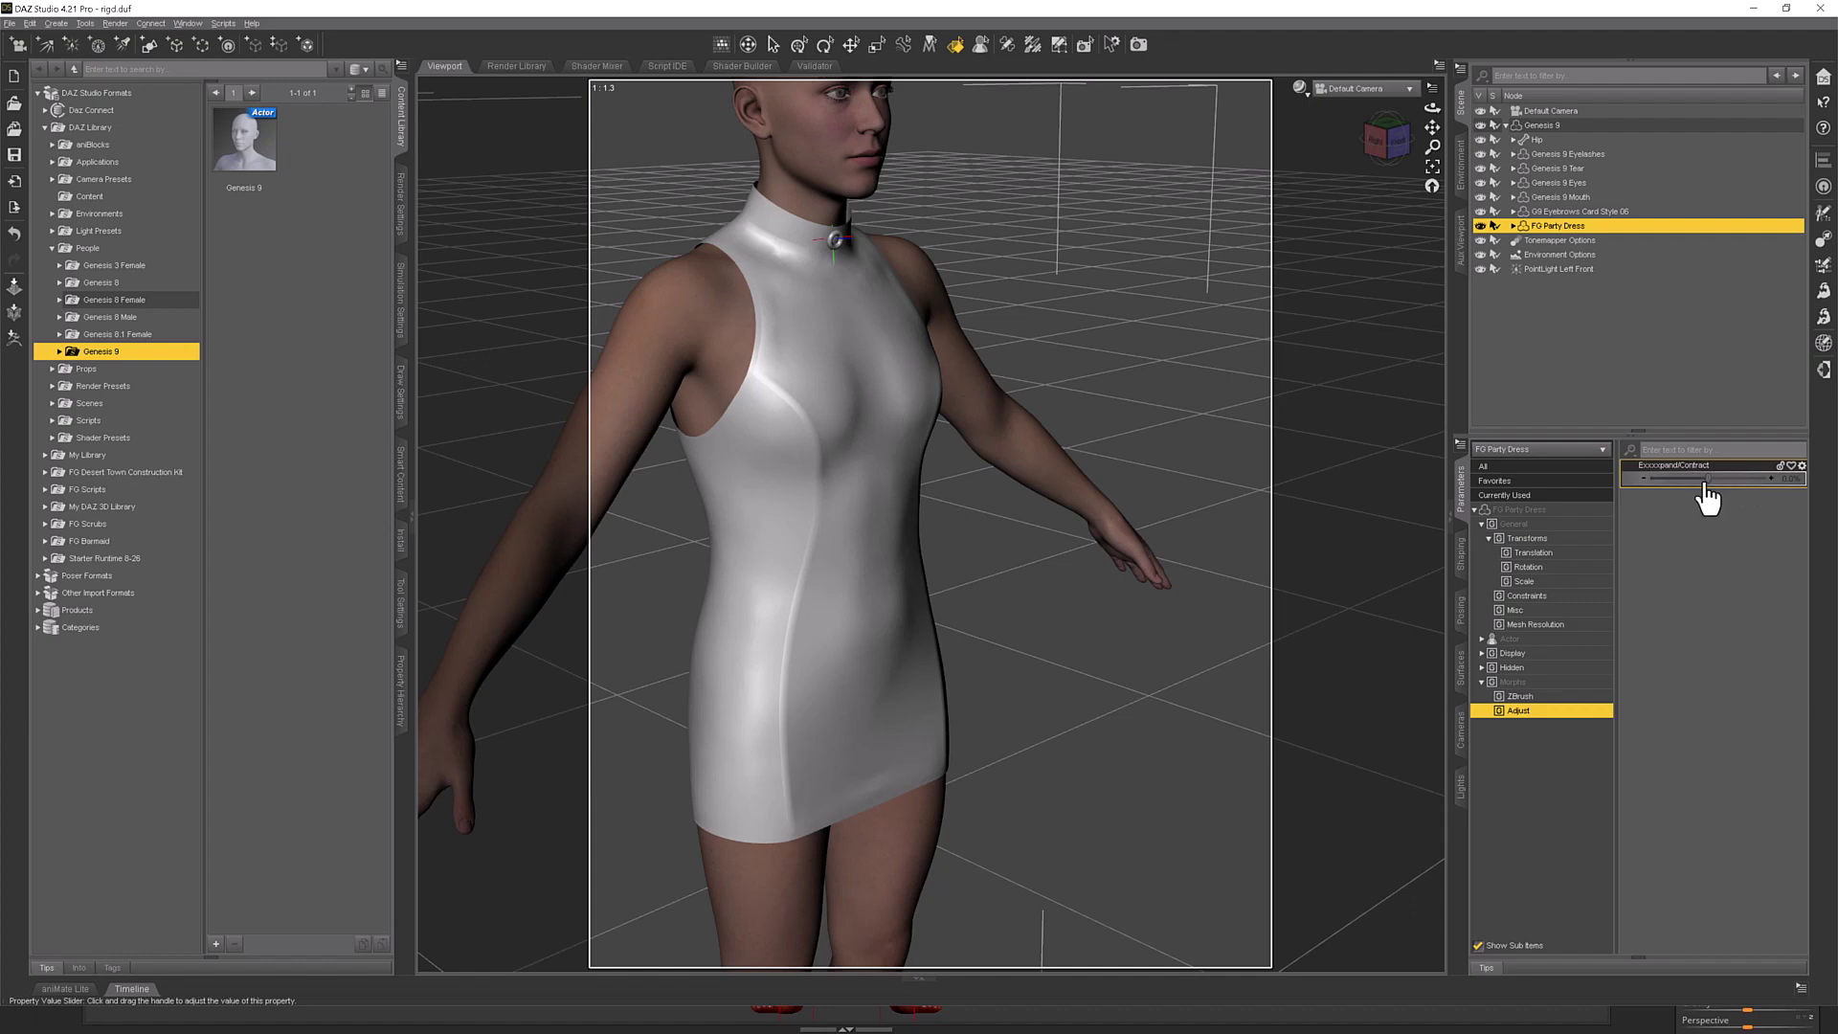
pyautogui.moveTo(1704, 480); pyautogui.dragTo(1513, 491)
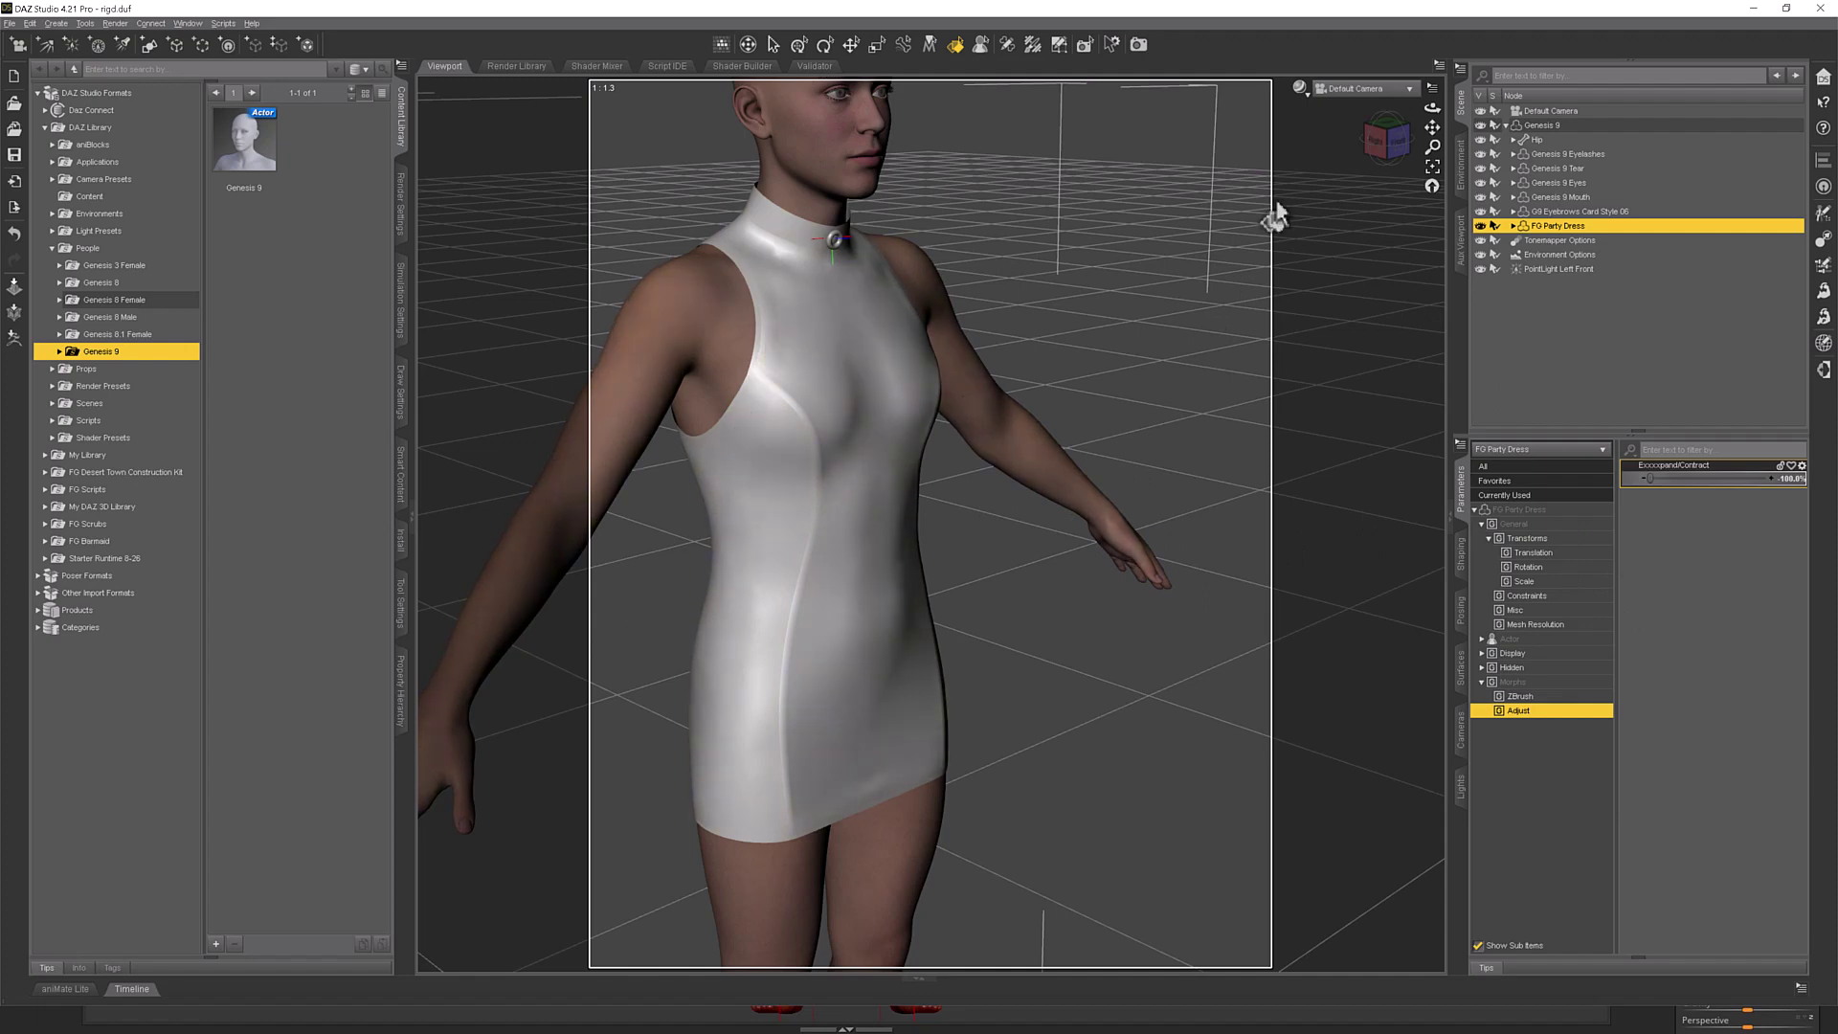
pyautogui.moveTo(1375, 159); pyautogui.dragTo(1317, 124)
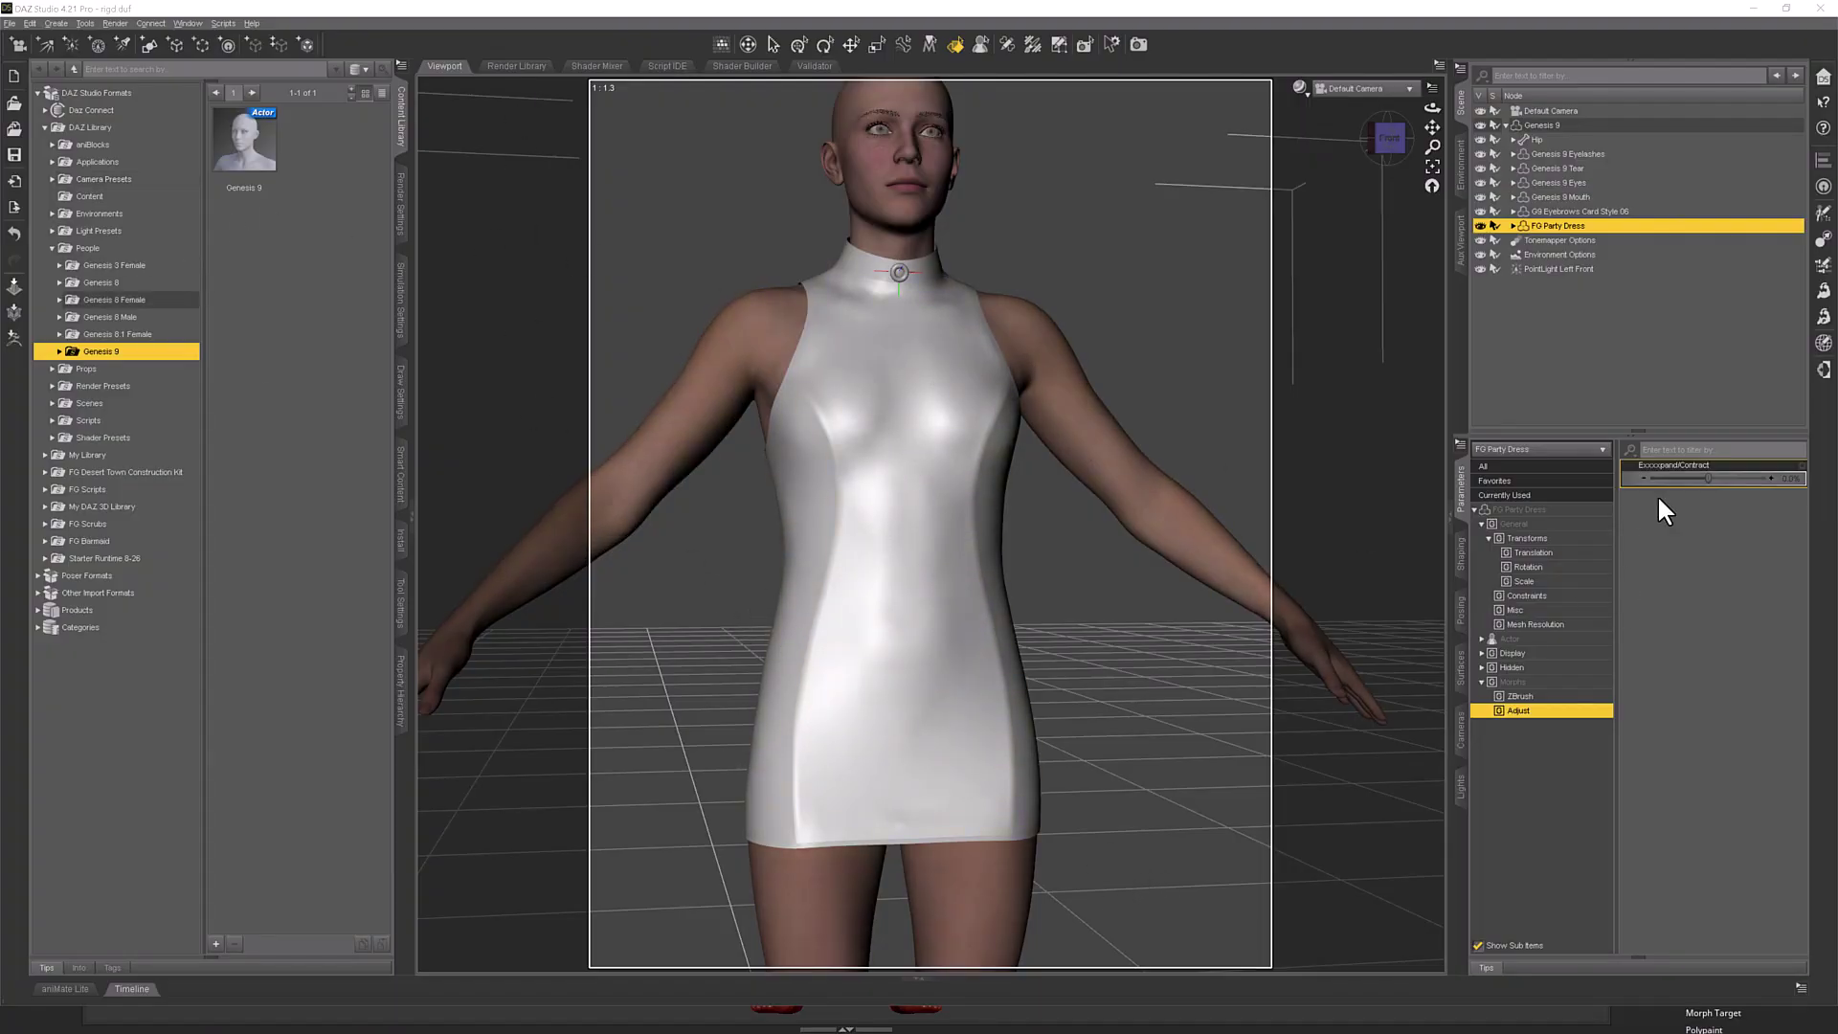
# Send the FG Party Dress to ZBrush through GoZ again, exporting with deformations.
pyautogui.click(15, 342)
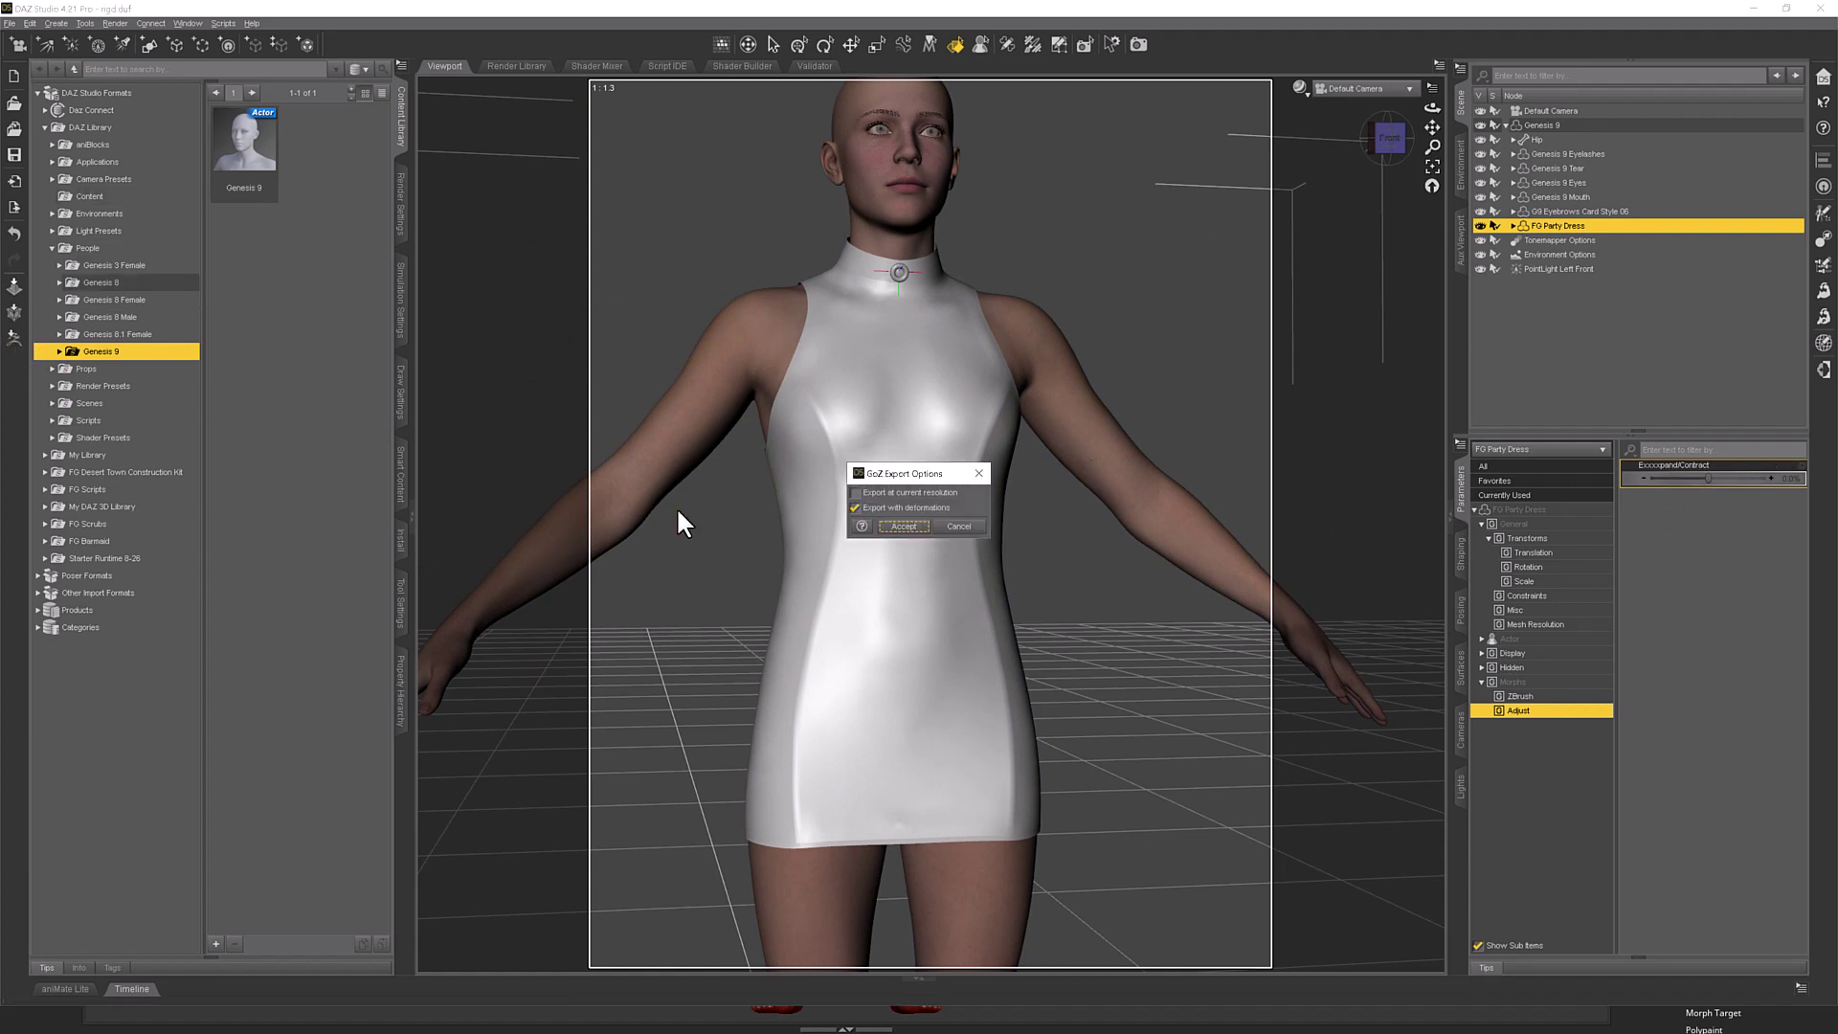
pyautogui.click(904, 529)
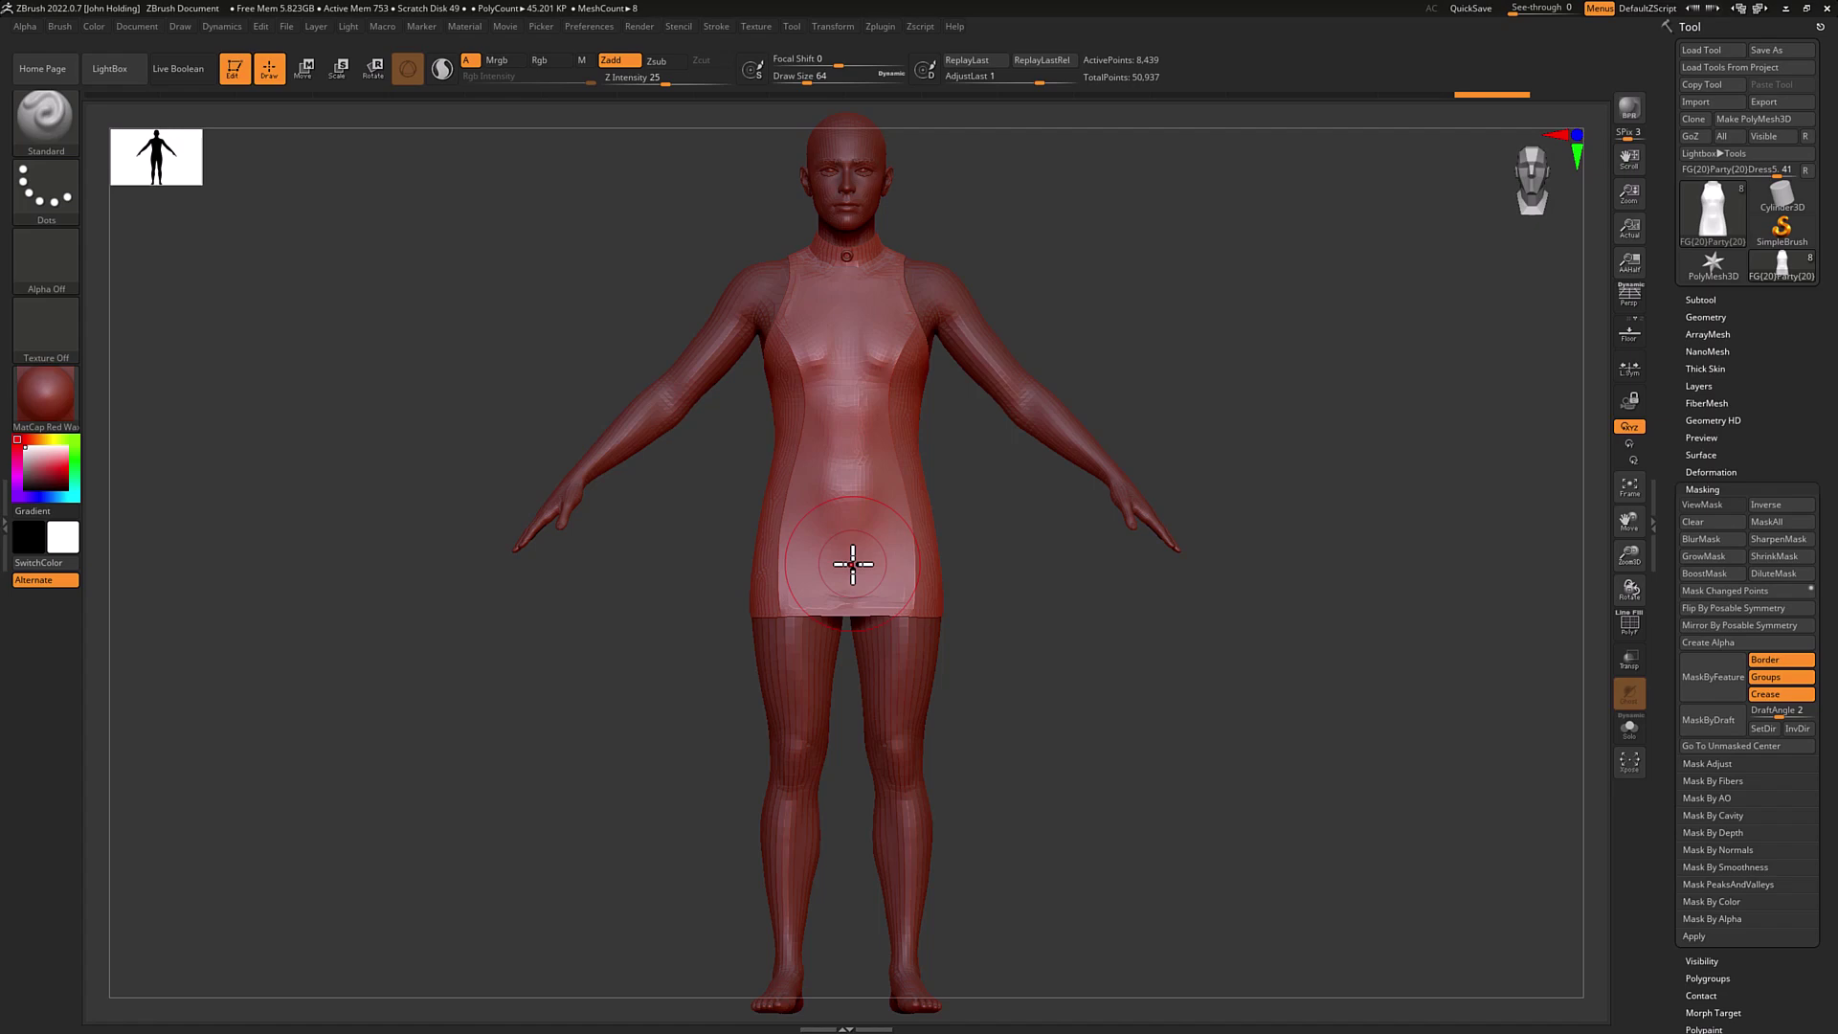
# Mask the whole dress except a strip along the hem, and blur the mask for a gradual falloff.
pyautogui.press('ctrl')
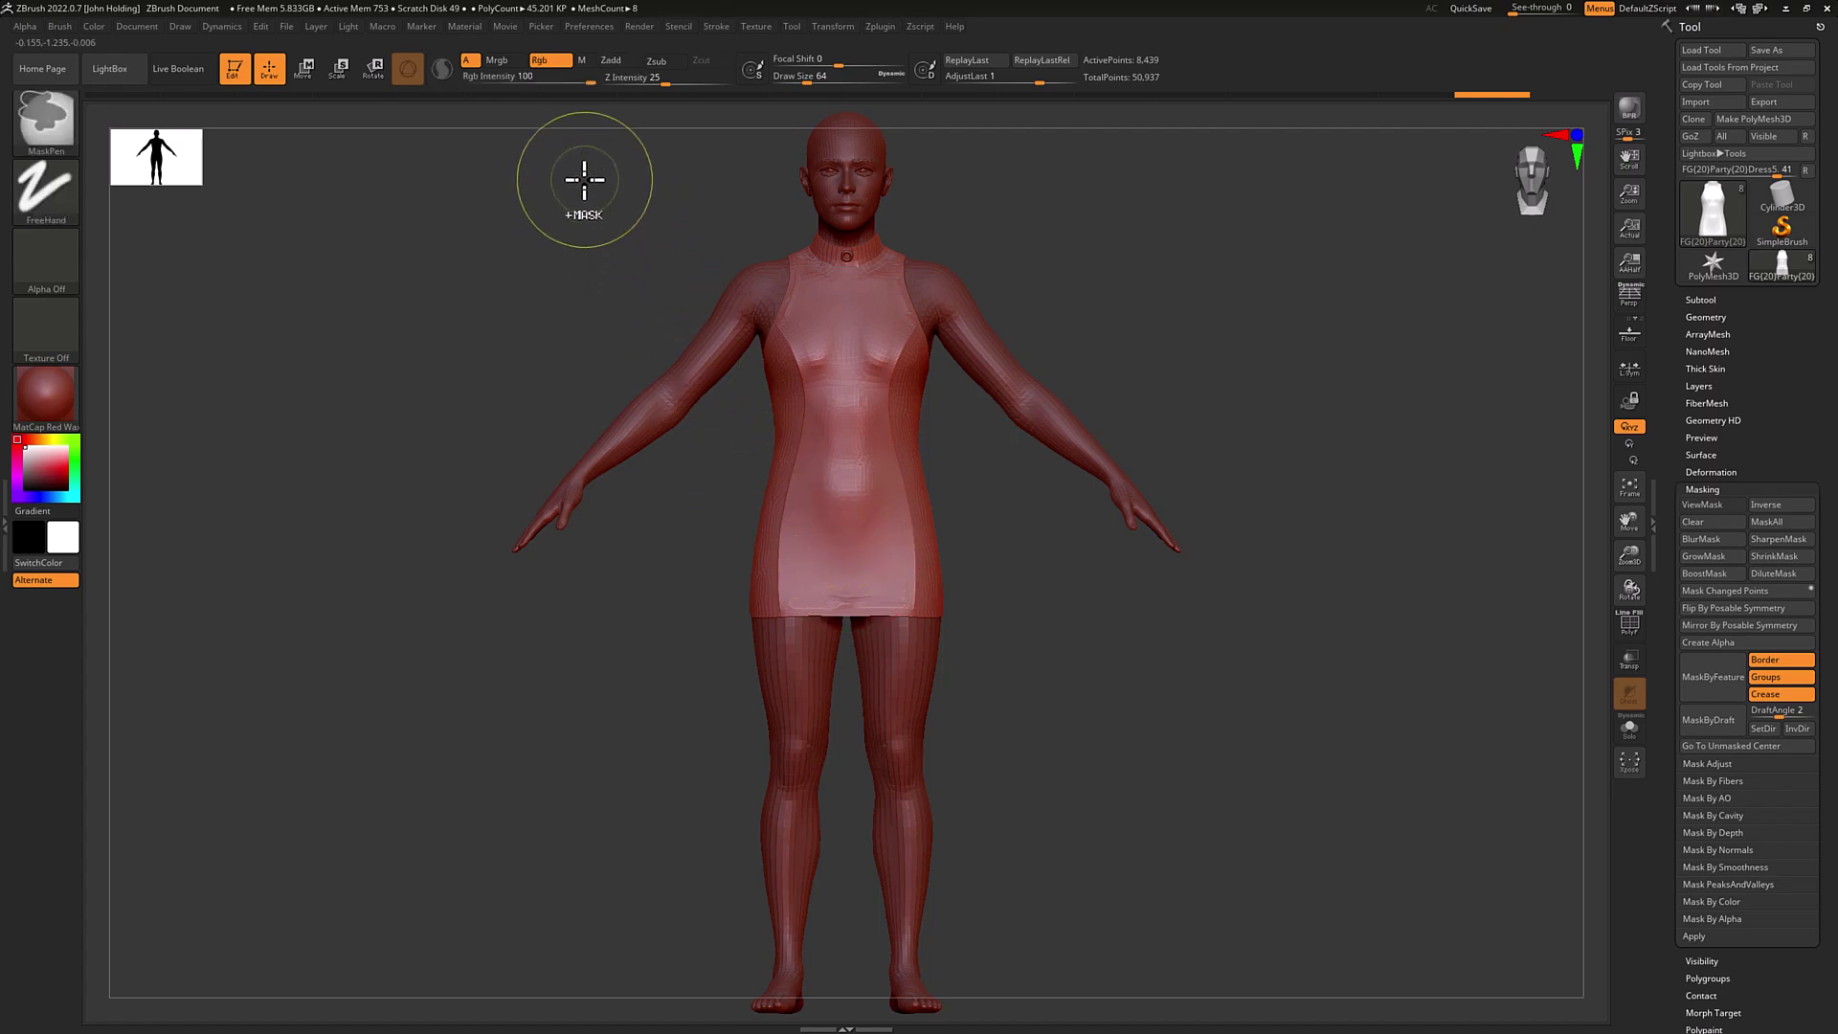
pyautogui.moveTo(586, 170)
pyautogui.keyDown('ctrl'); pyautogui.mouseDown()
pyautogui.moveTo(660, 233)
pyautogui.moveTo(939, 348)
pyautogui.moveTo(1161, 569)
pyautogui.mouseUp(); pyautogui.keyUp('ctrl')
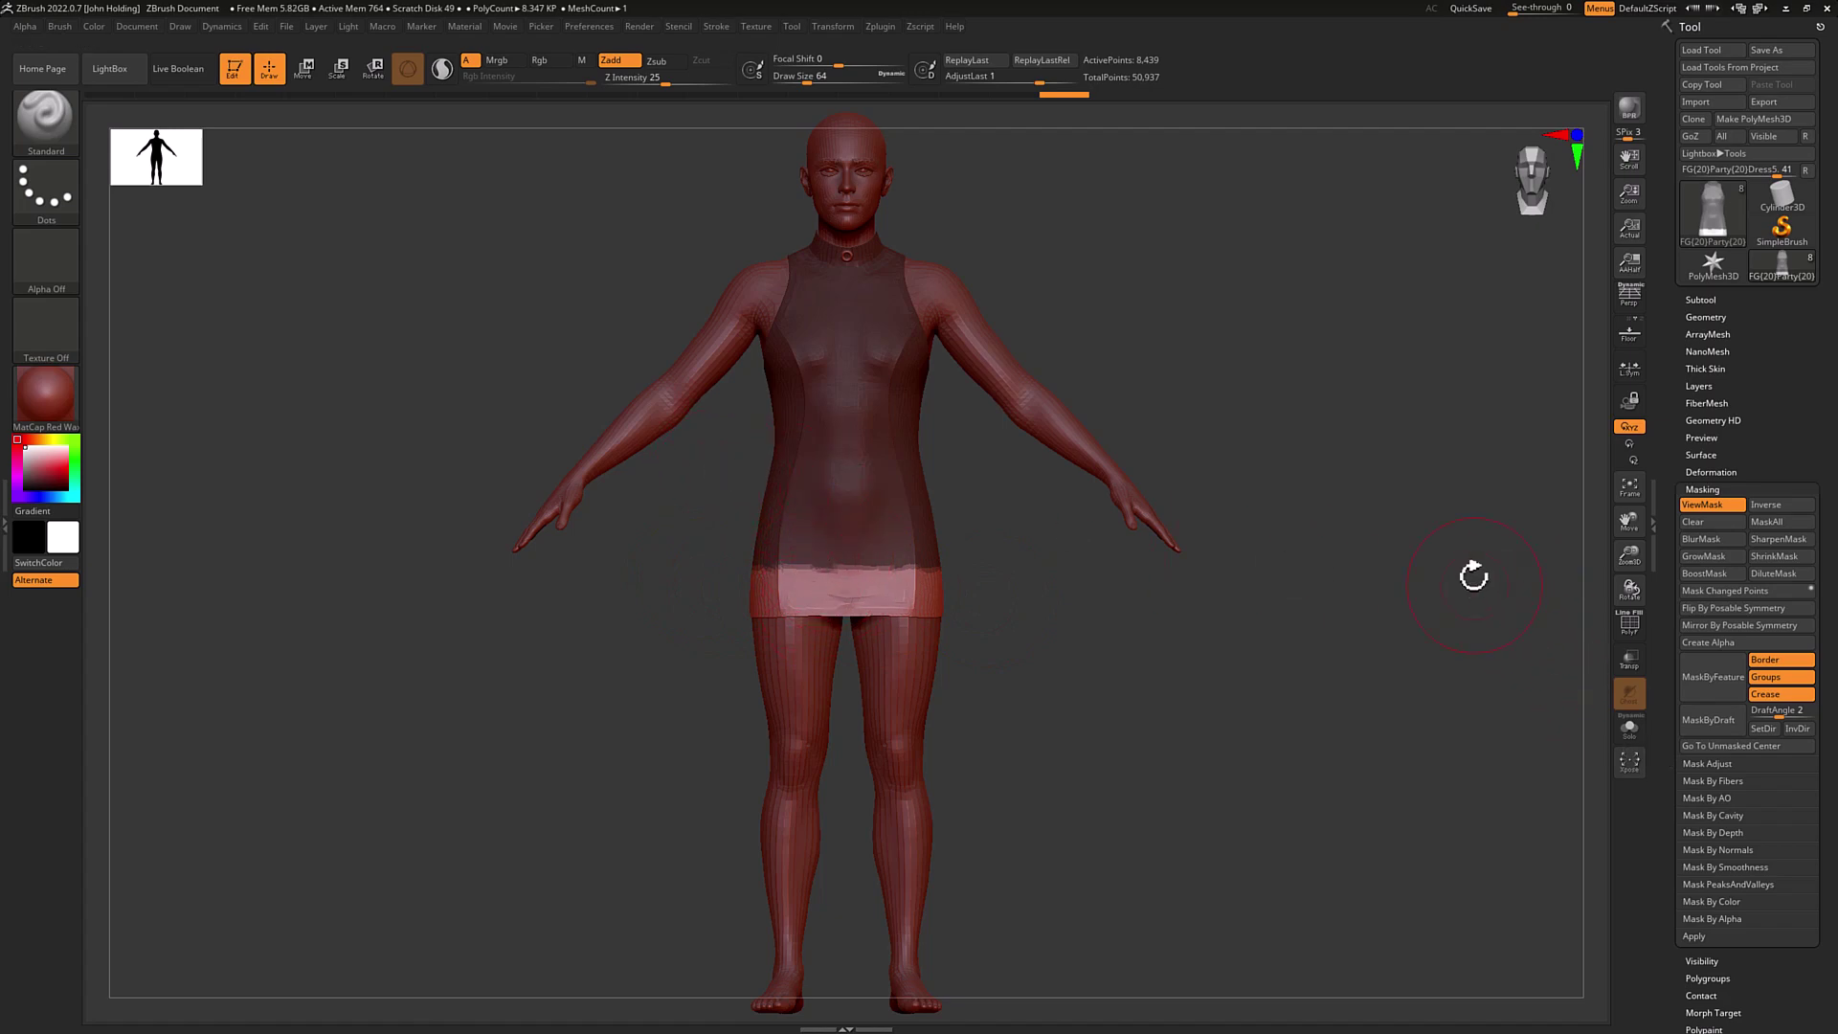
pyautogui.click(1703, 541)
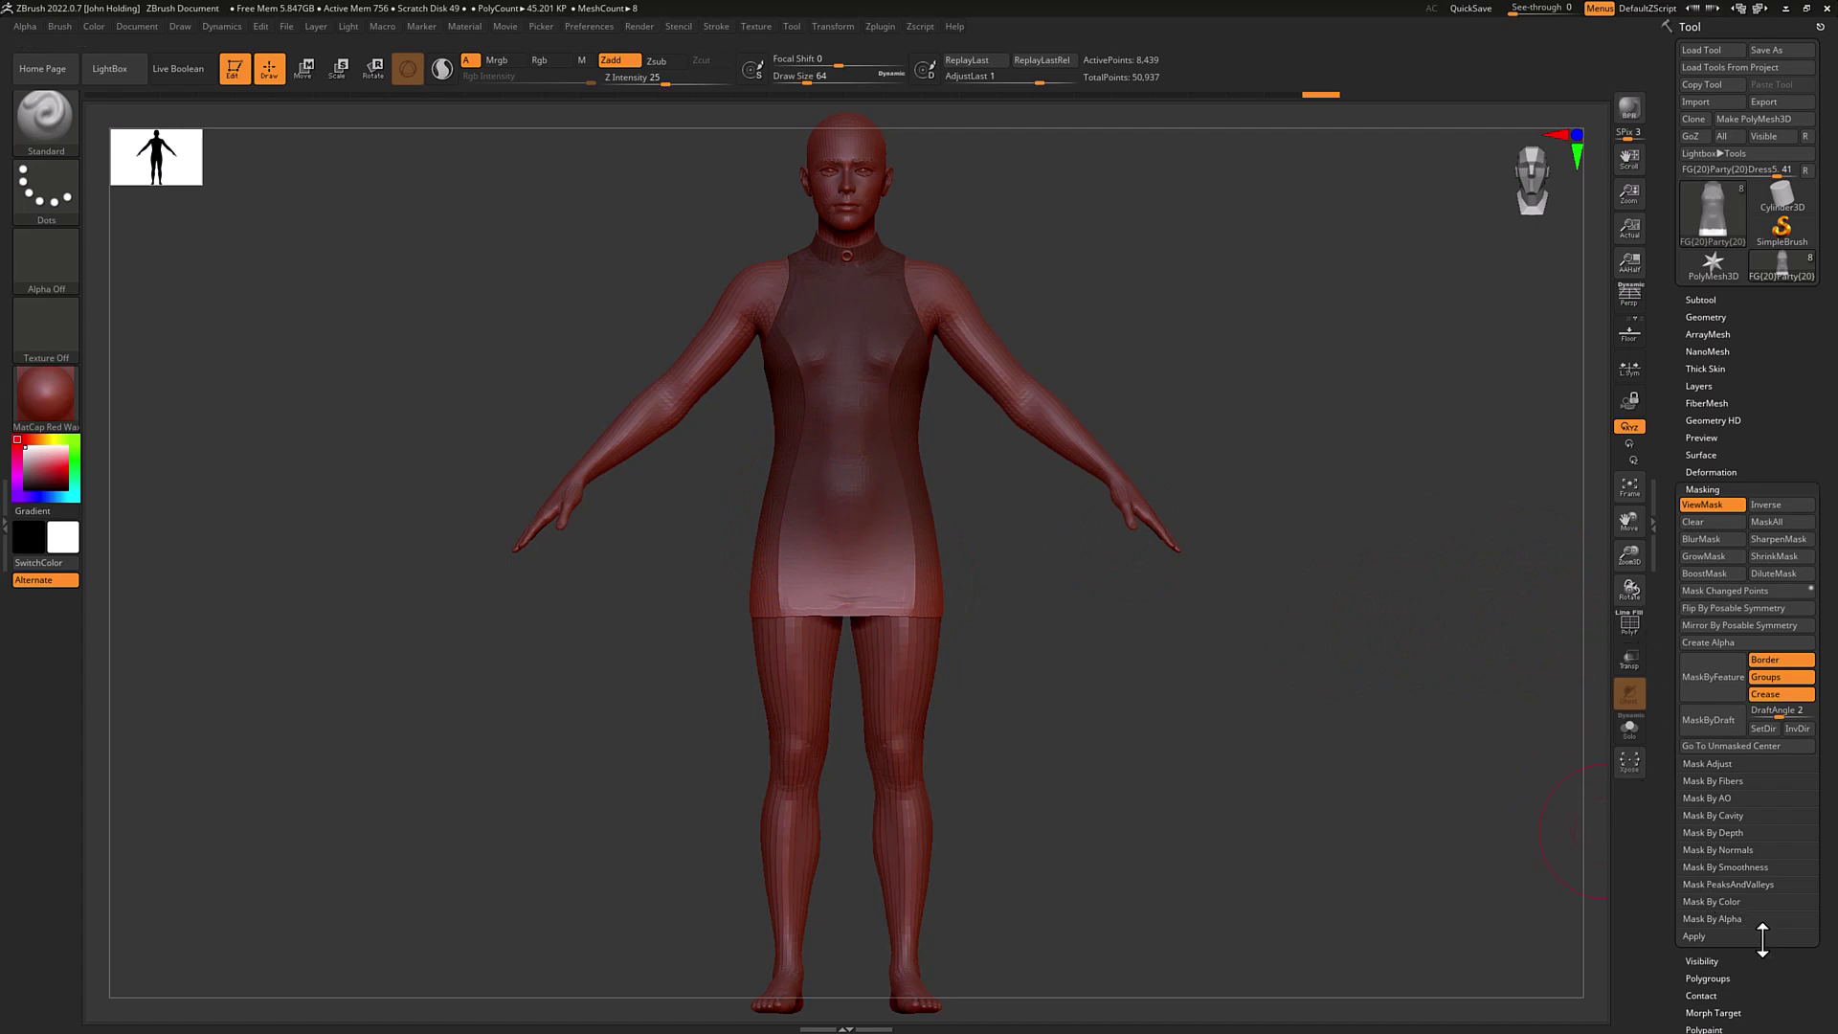
# Inflate the unmasked hem of the dress slightly with the Inflate deformation, undoing any overly strong or inverted attempt.
pyautogui.click(1709, 474)
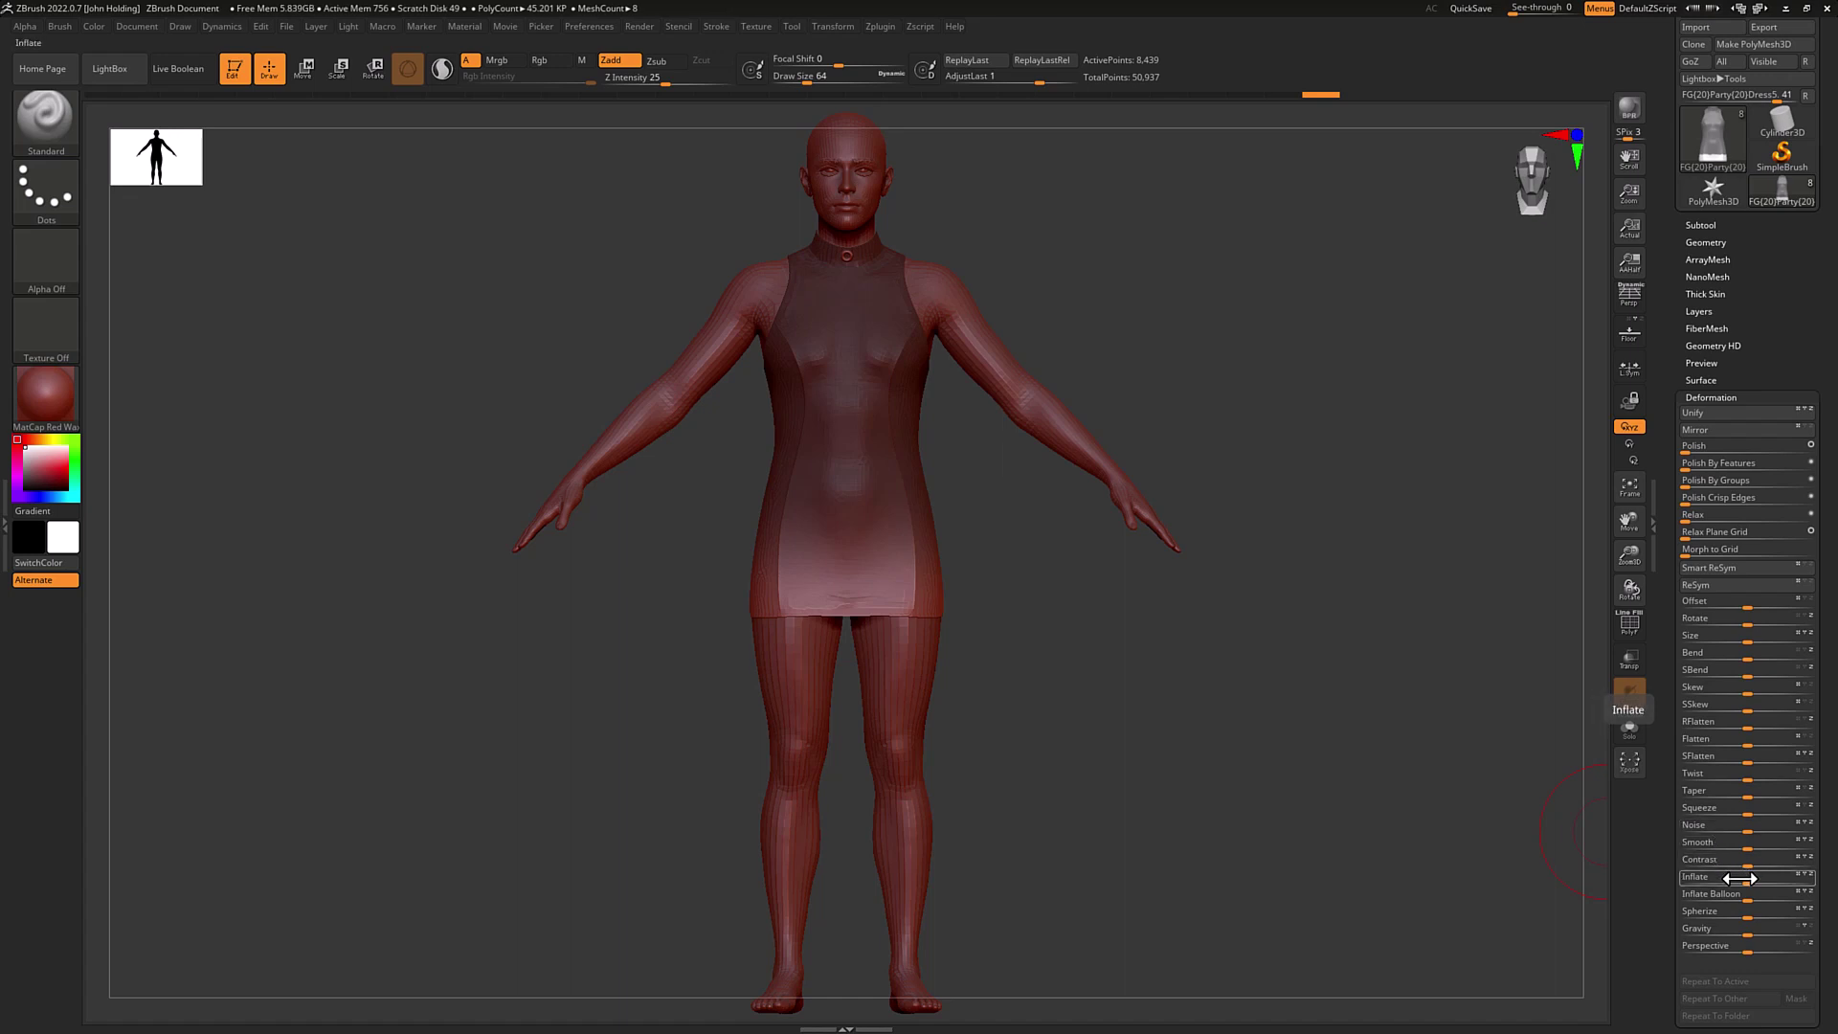
pyautogui.moveTo(1739, 876); pyautogui.dragTo(1704, 882)
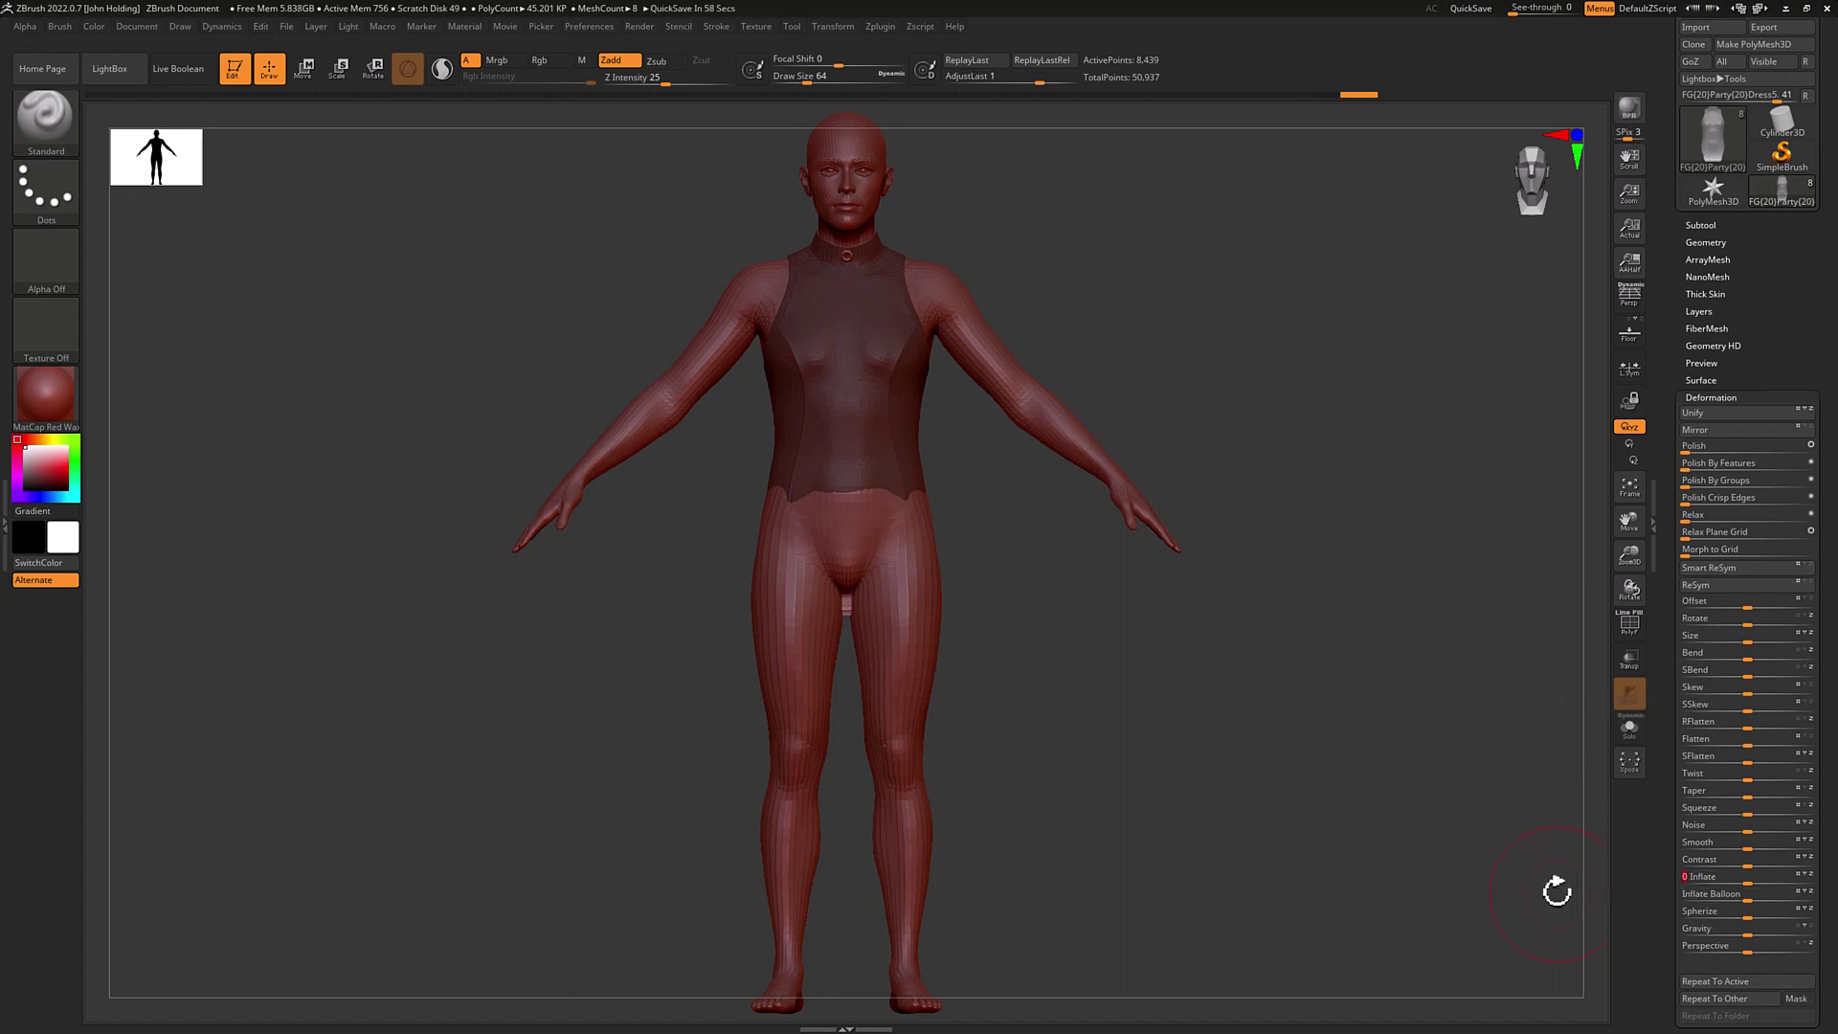
pyautogui.hotkey('ctrl', 'z')
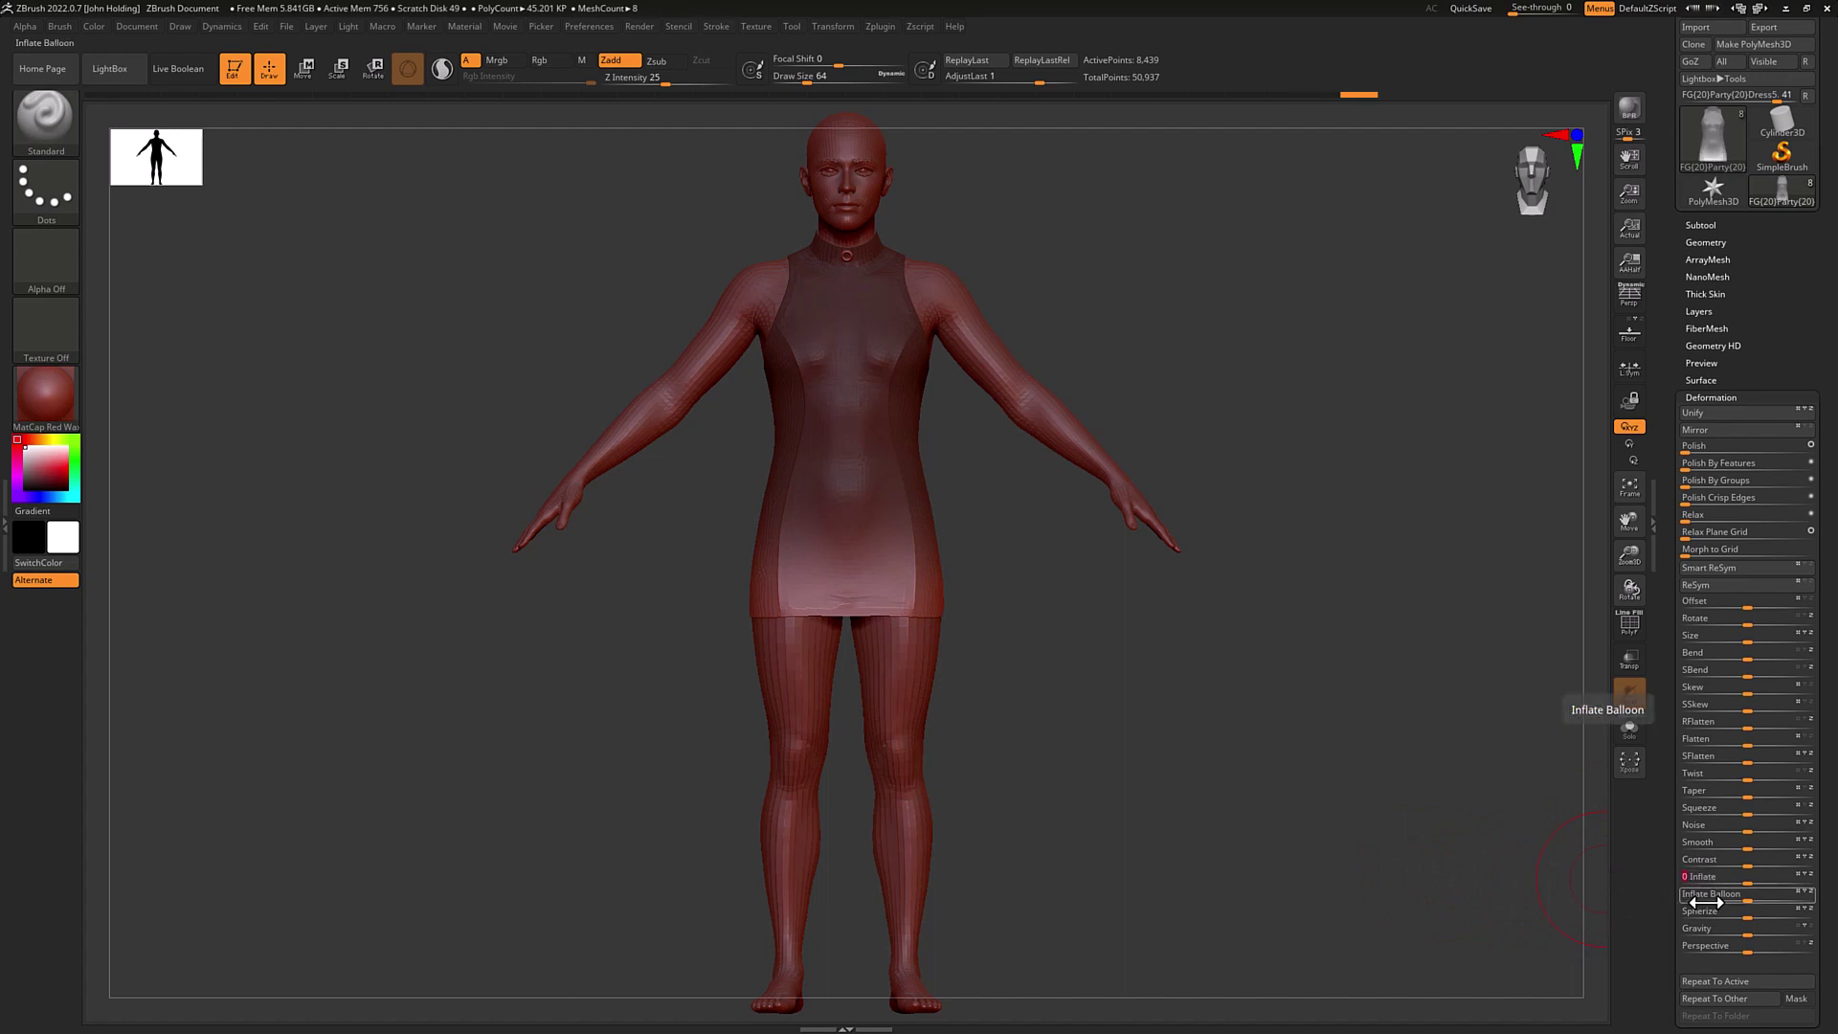
pyautogui.click(1692, 875)
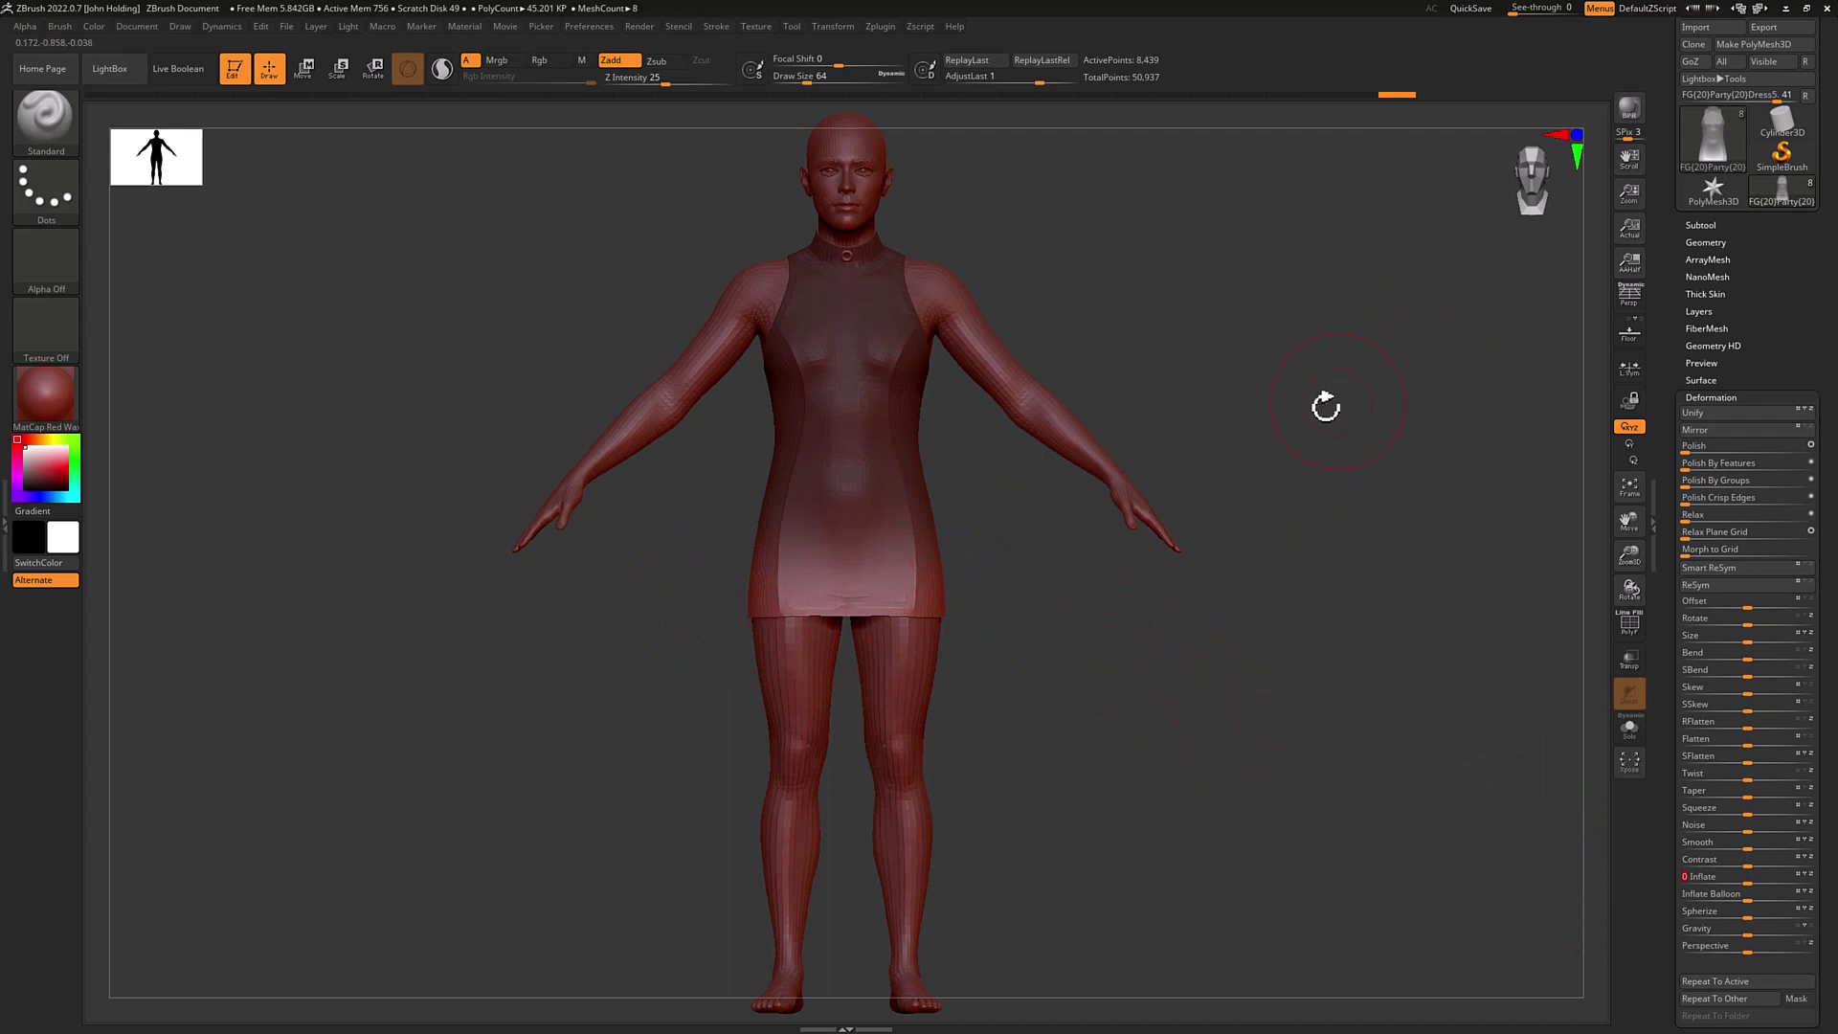
# Return the dress to DAZ Studio through GoZ, creating a morph named Expand Skirt in the Morphs/Adjust group.
pyautogui.click(1692, 65)
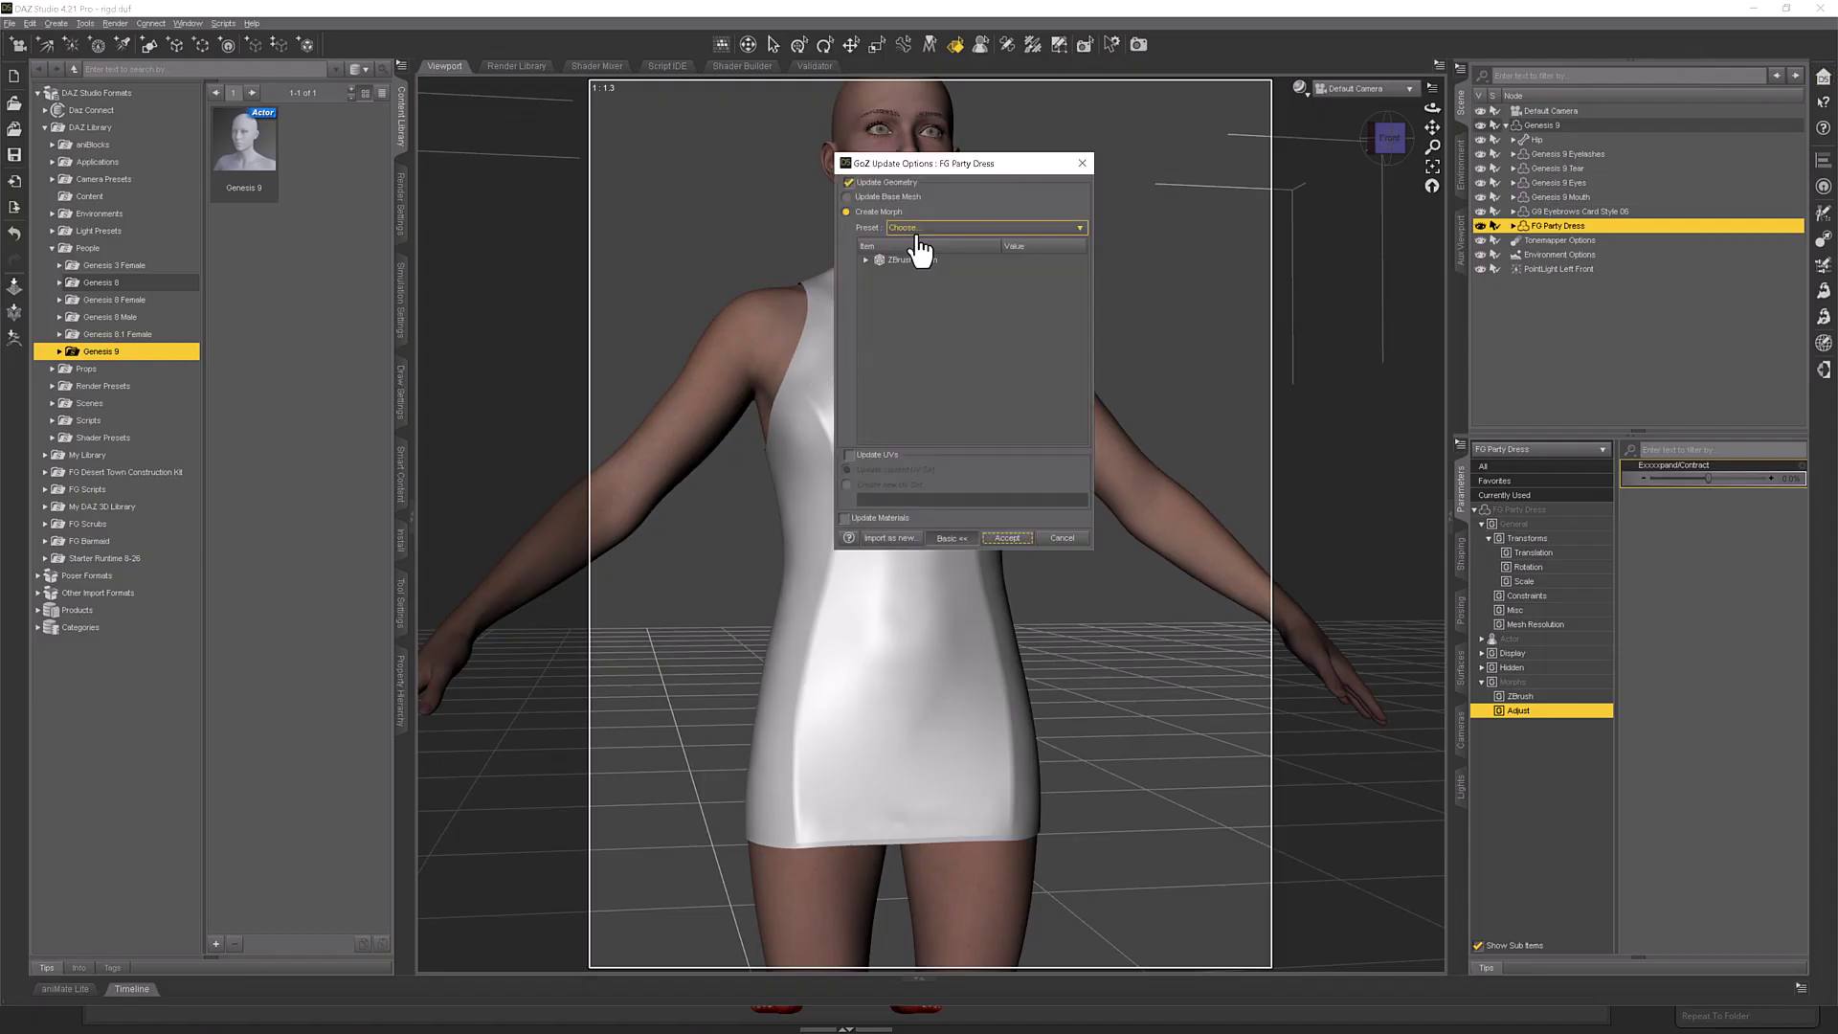
pyautogui.click(955, 538)
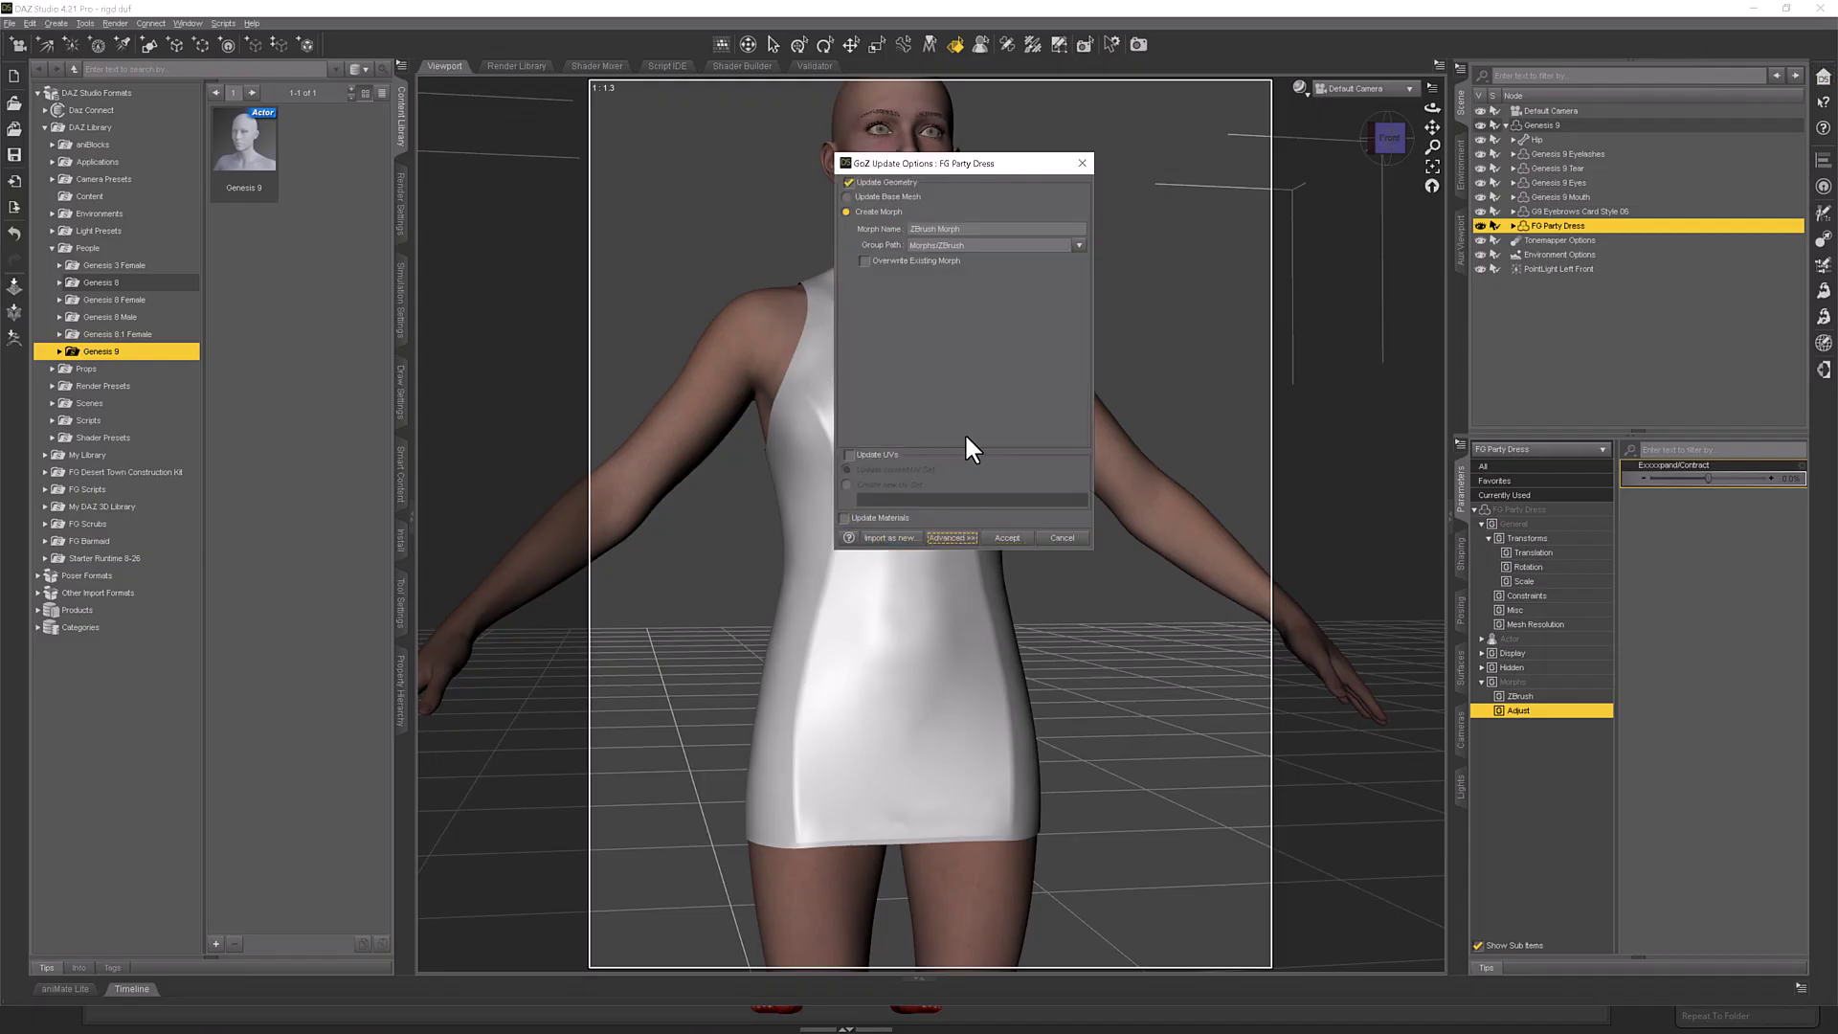
pyautogui.tripleClick(966, 230)
pyautogui.write('Expand Skirt')
pyautogui.doubleClick(943, 245)
pyautogui.write('Adjust')
pyautogui.click(1006, 538)
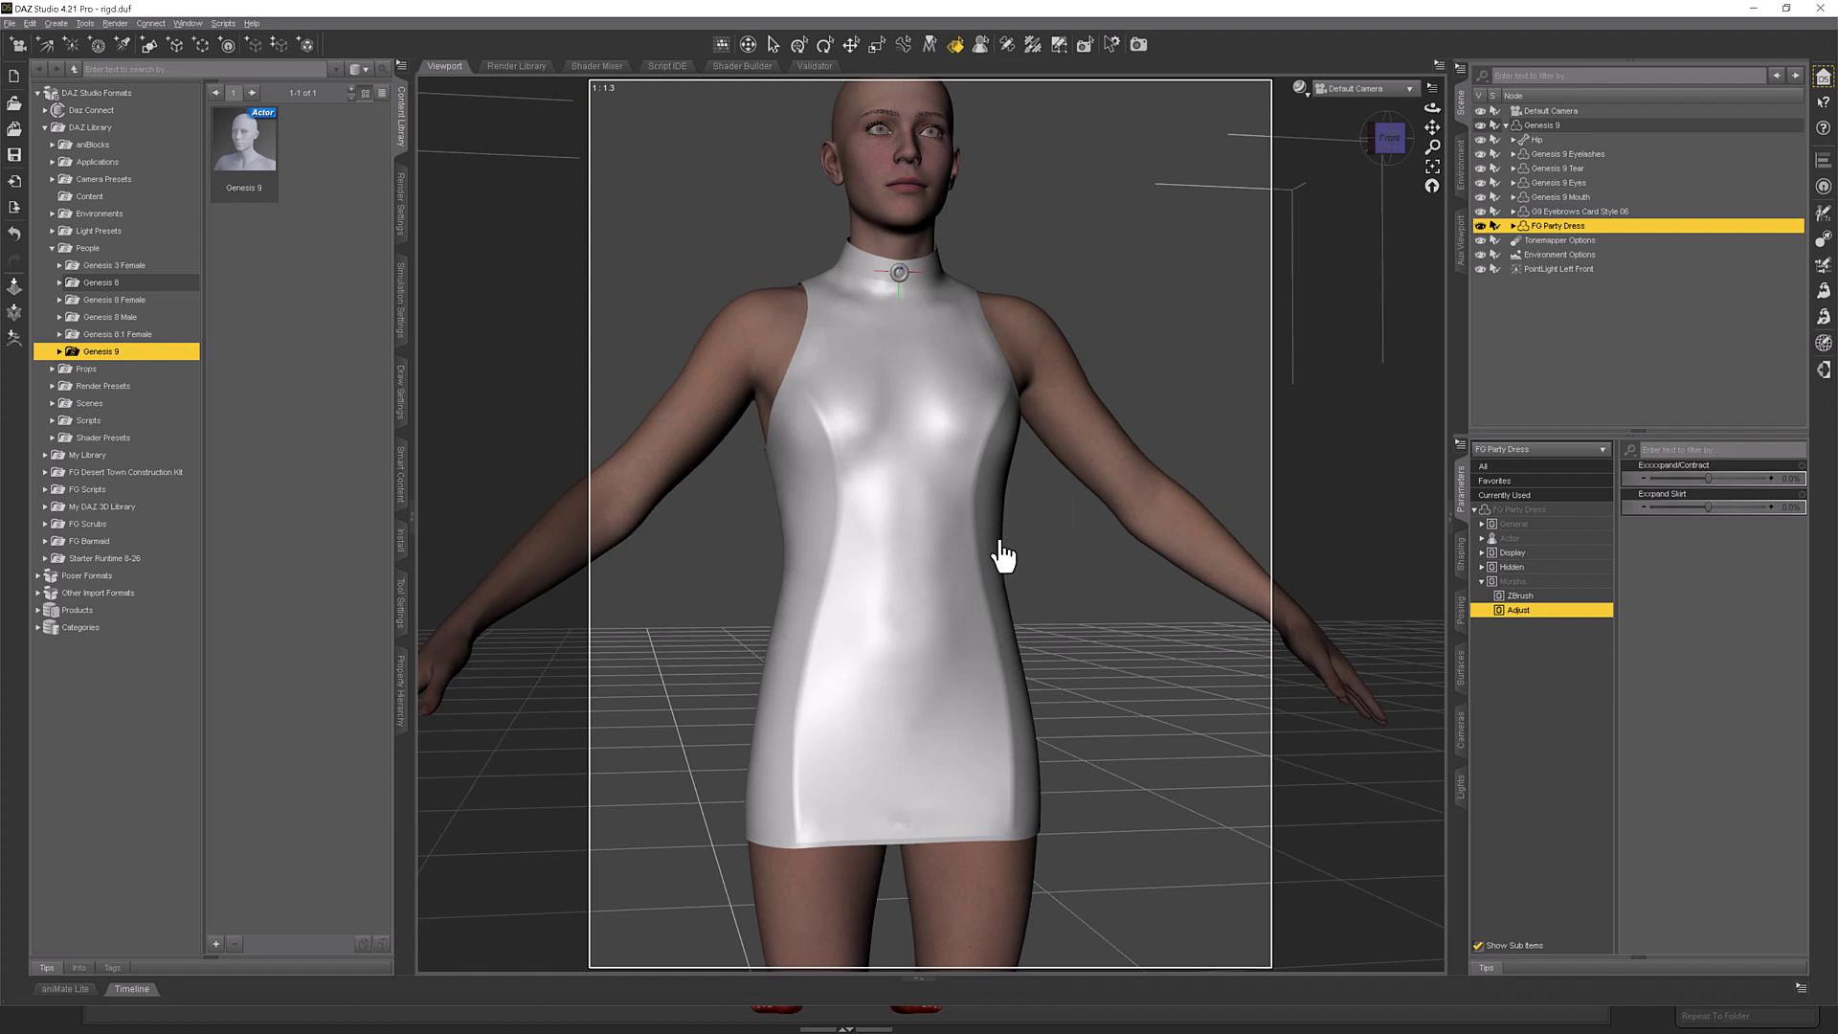
# Send the FG Party Dress from DAZ Studio to ZBrush through GoZ, exporting with deformations.
pyautogui.hotkey('alt', 'Tab')
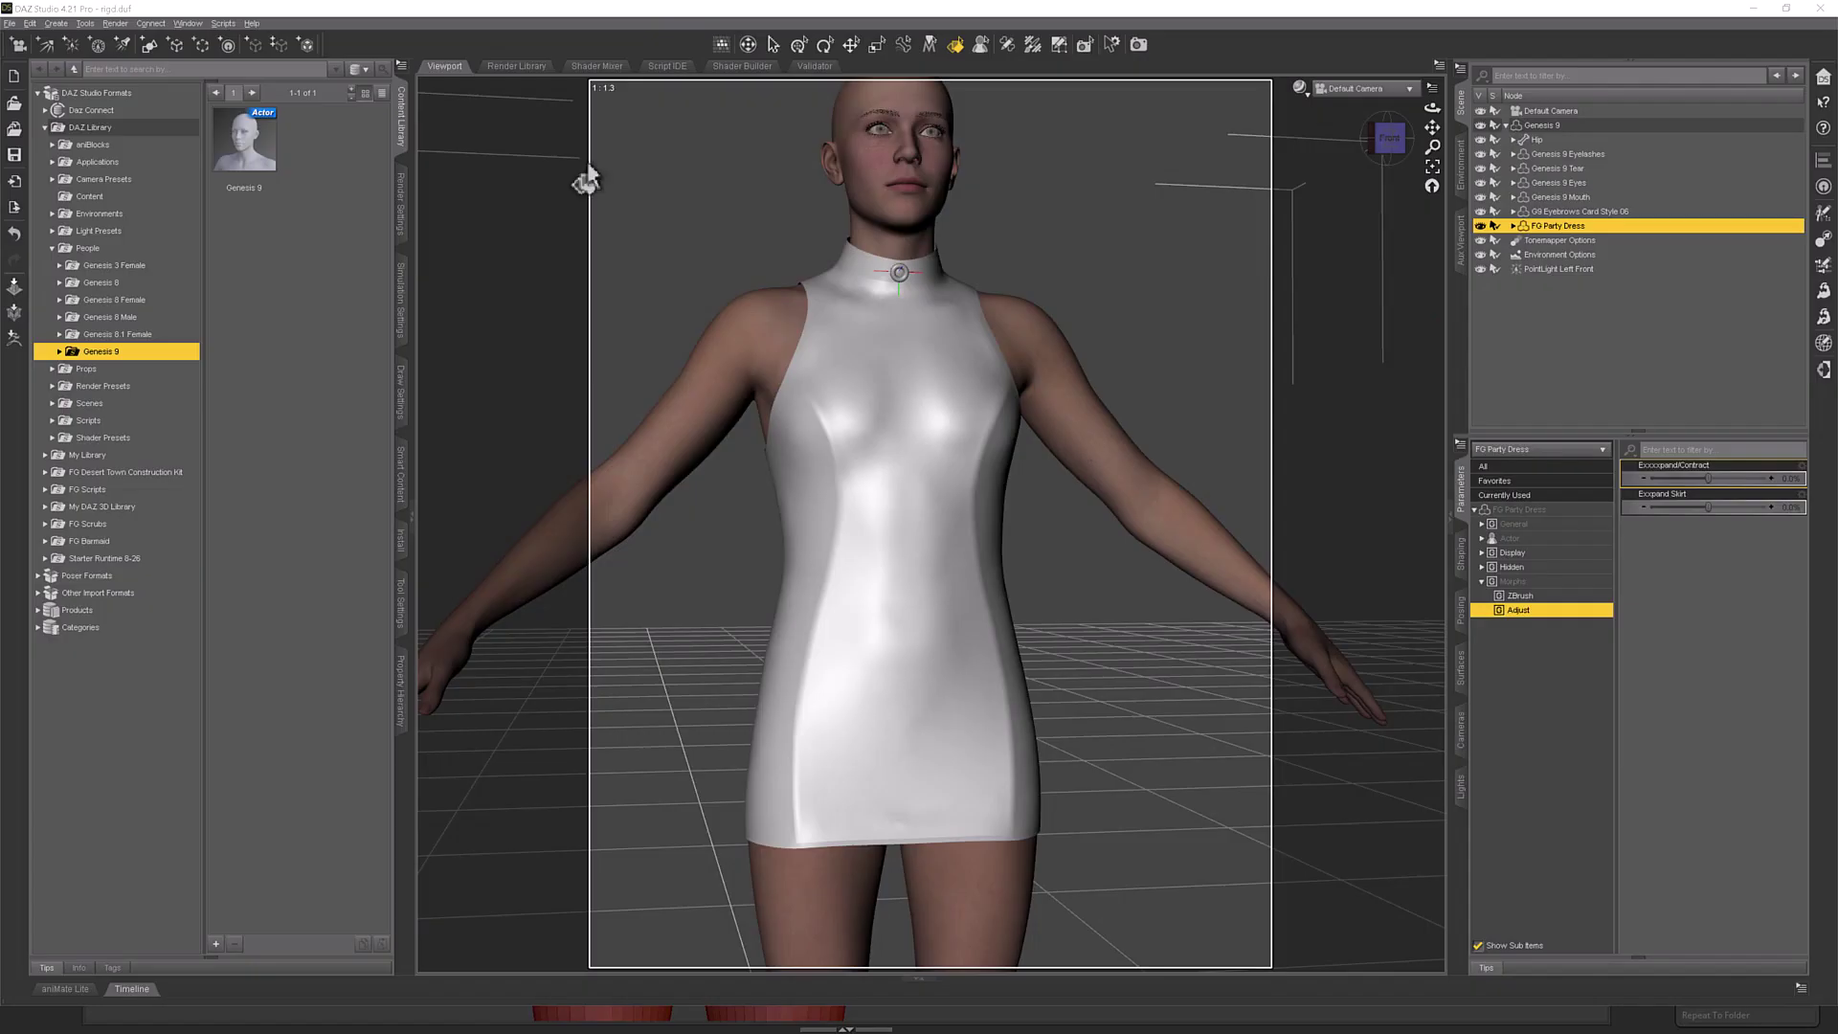
pyautogui.click(14, 342)
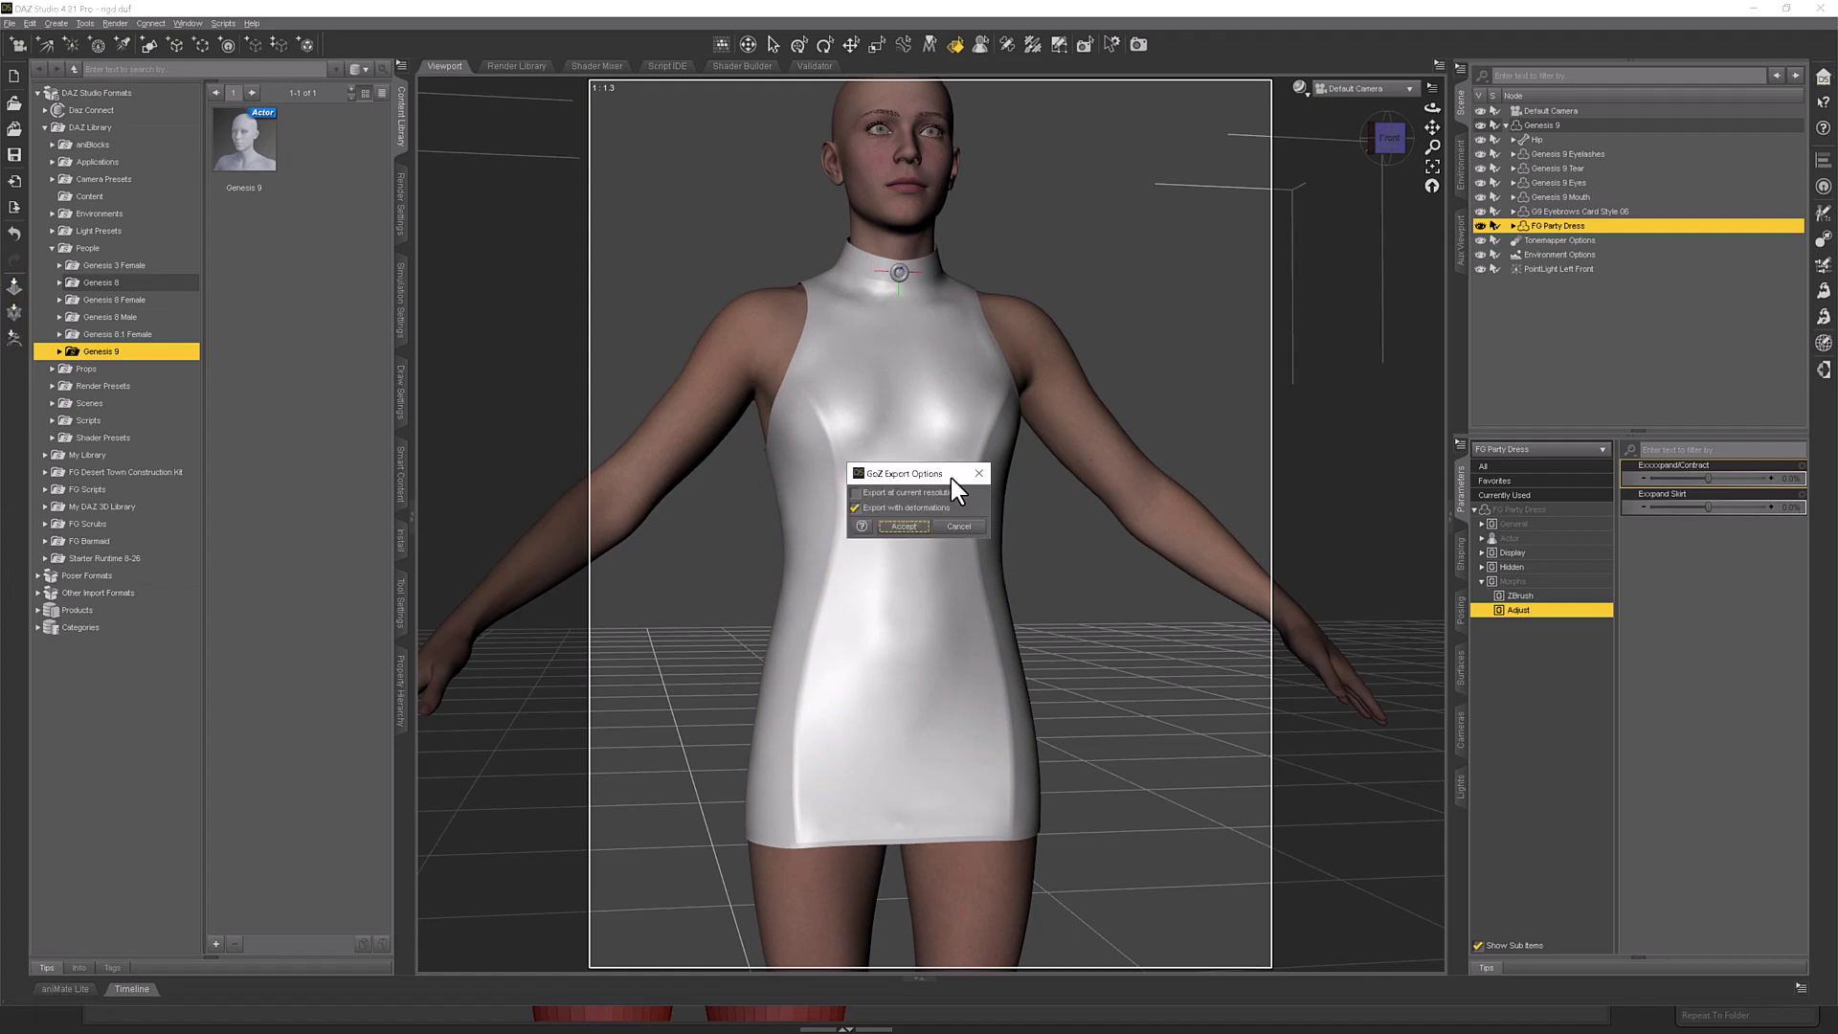
pyautogui.click(903, 526)
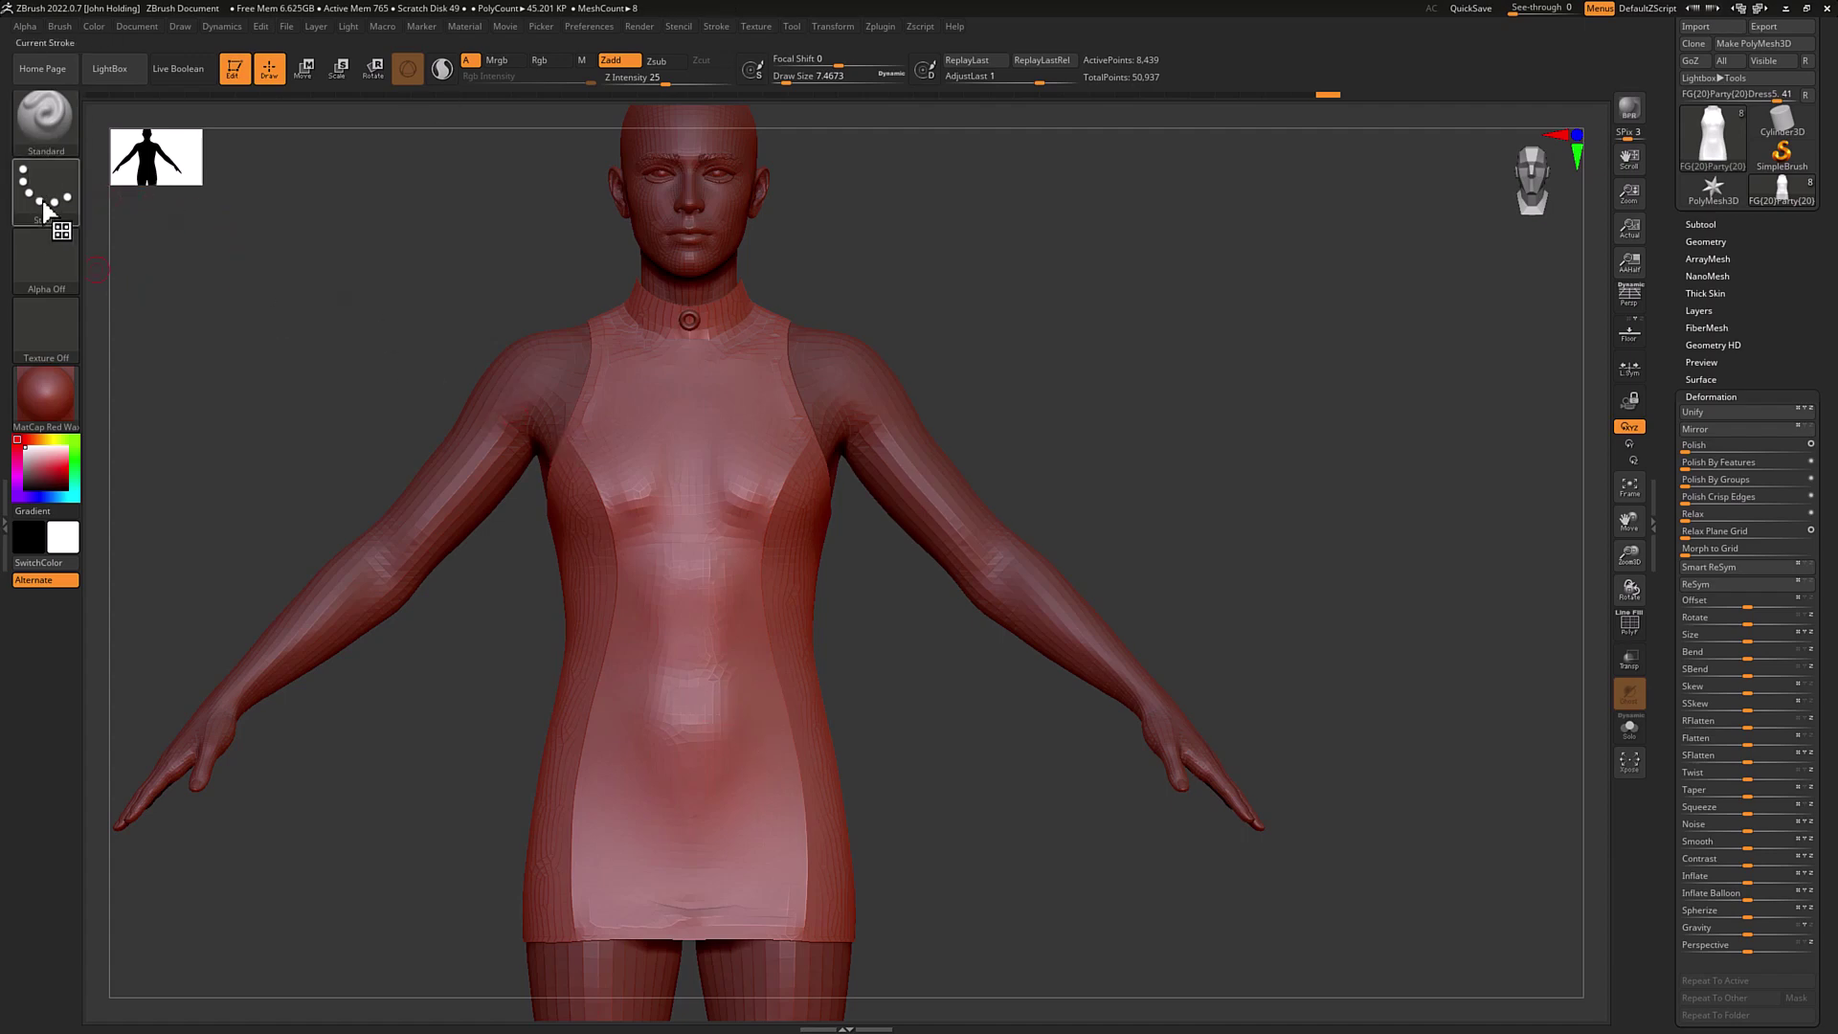
# Sculpt a horizontal wrinkle across the front of the skirt with the Standard brush at Z Intensity 8.
pyautogui.click(48, 115)
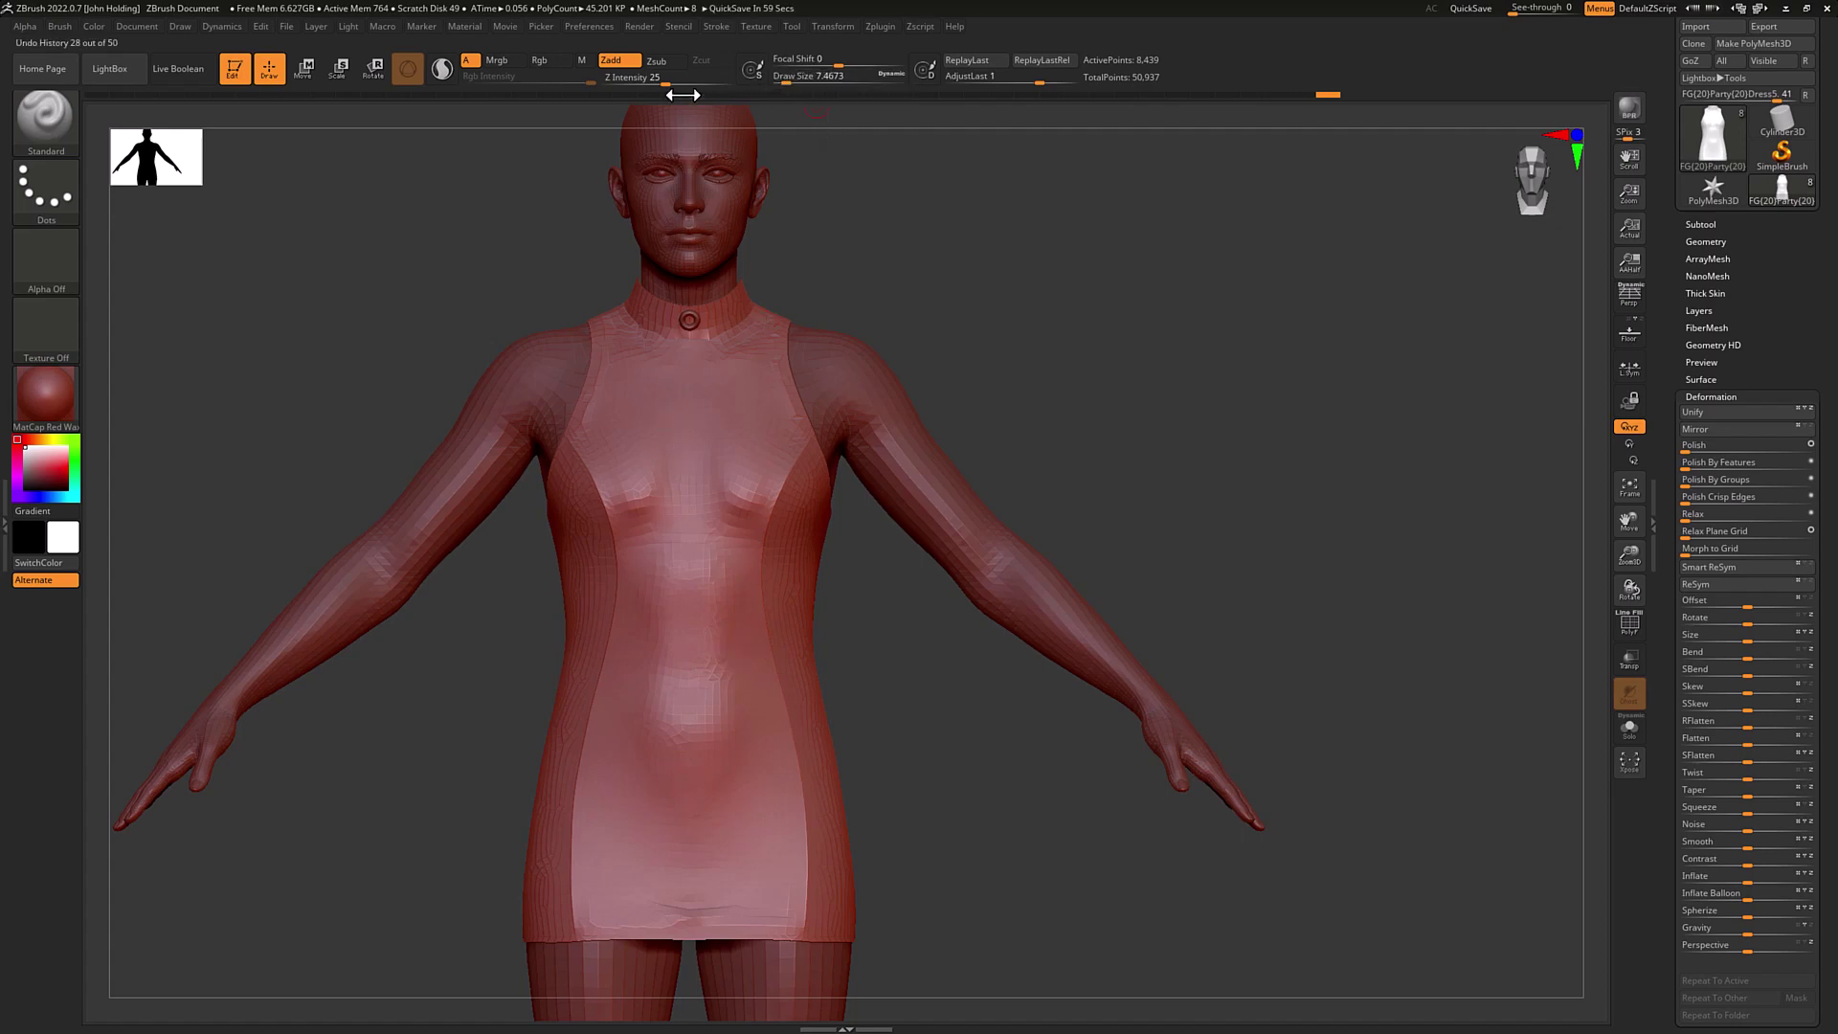
pyautogui.moveTo(667, 85); pyautogui.dragTo(638, 86)
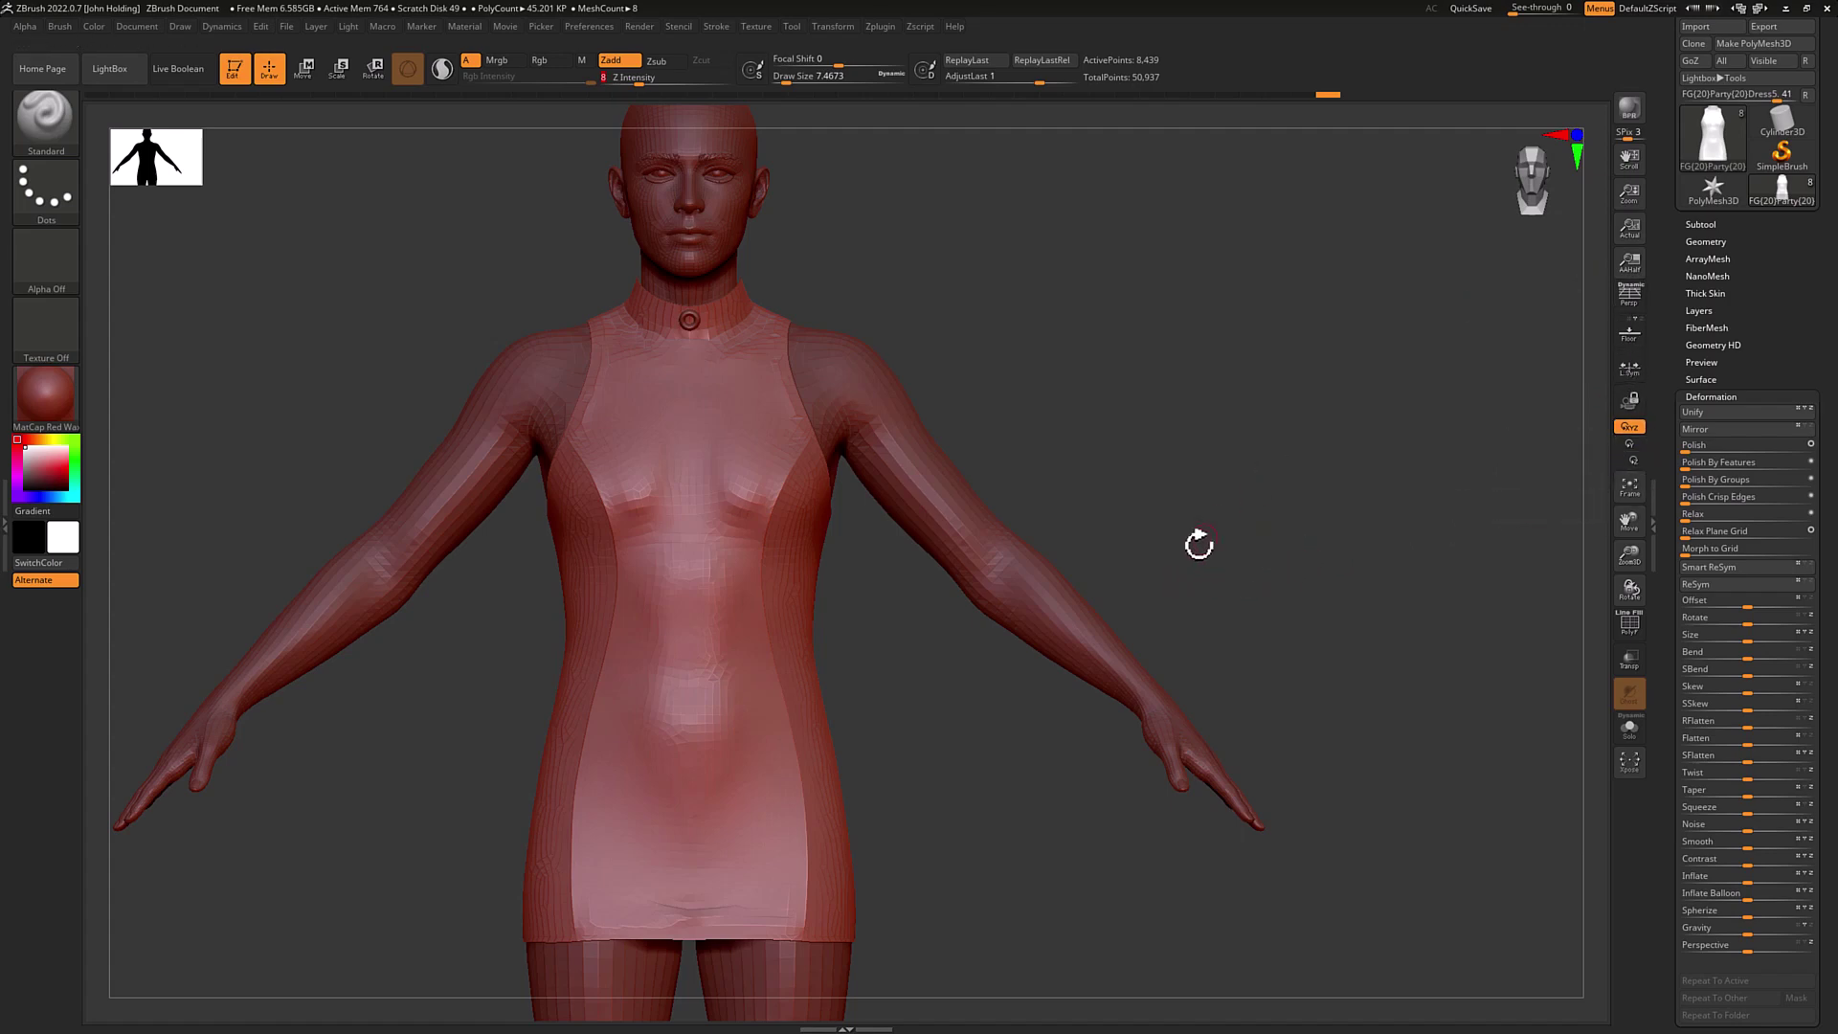
pyautogui.moveTo(1197, 542)
pyautogui.keyDown('alt'); pyautogui.mouseDown()
pyautogui.moveTo(1255, 535)
pyautogui.moveTo(1366, 423)
pyautogui.moveTo(1177, 516)
pyautogui.mouseUp(); pyautogui.keyUp('alt')
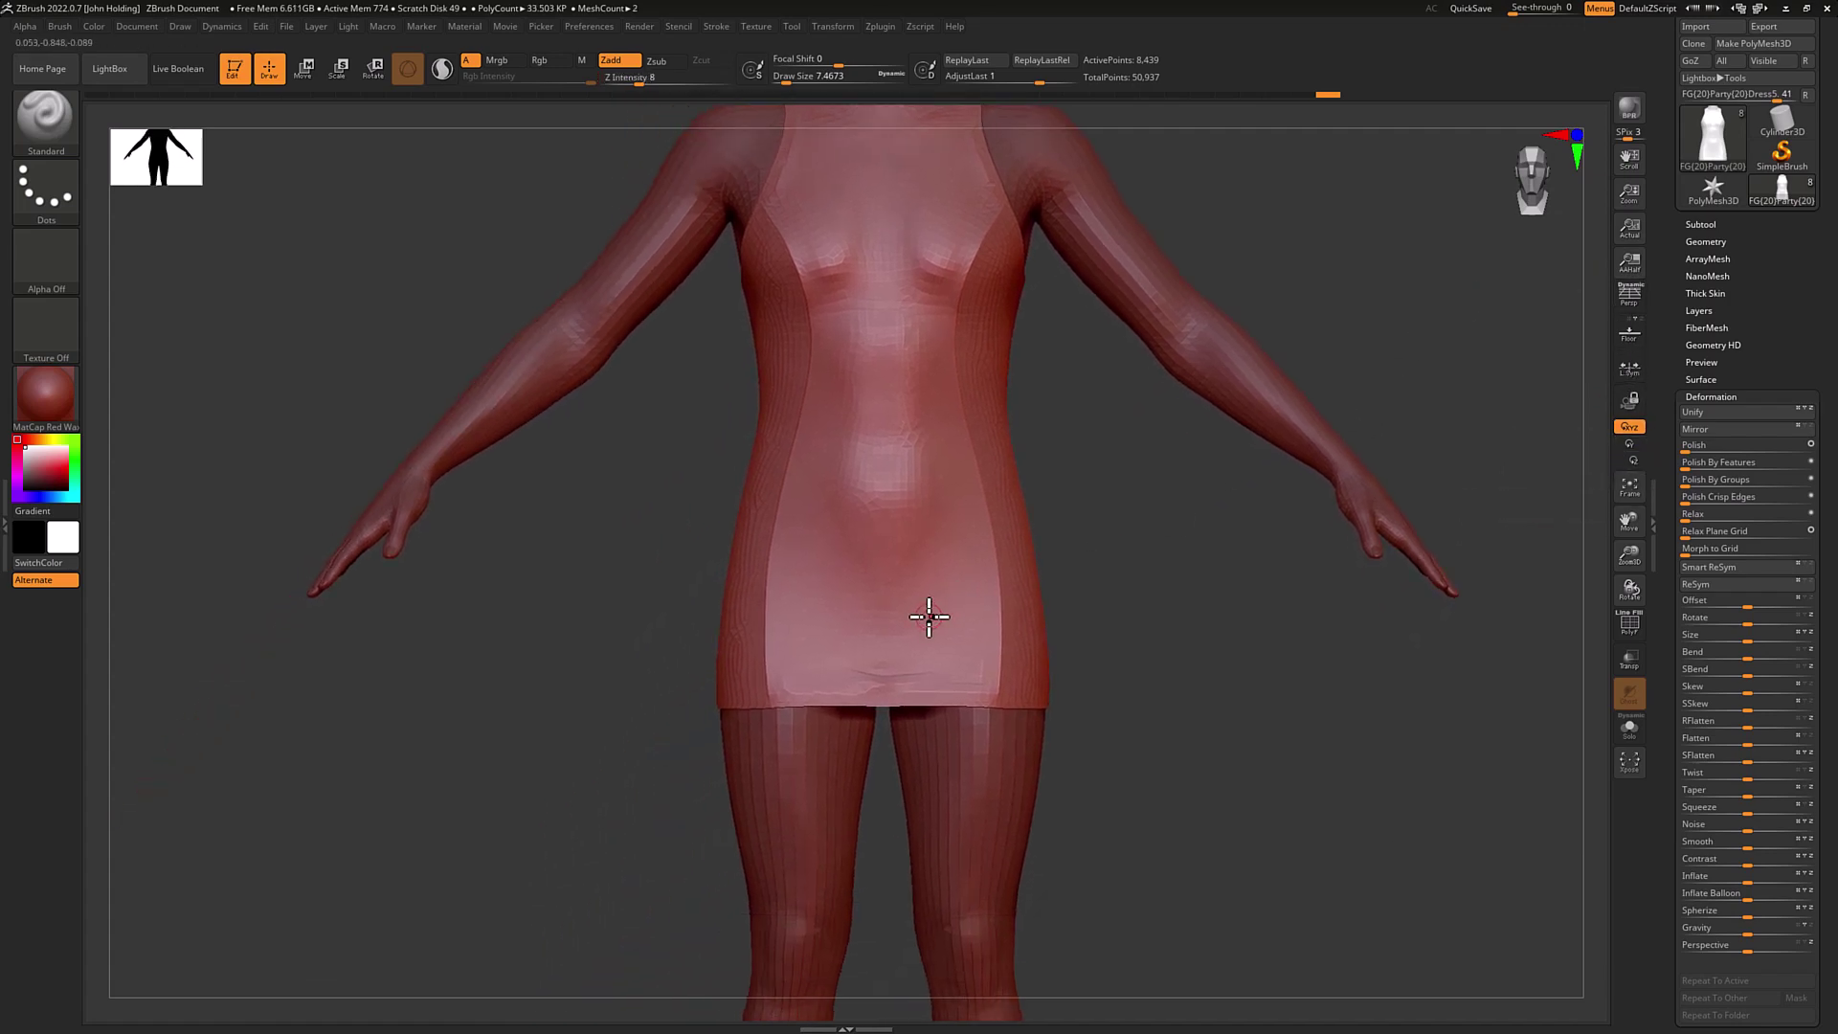
pyautogui.keyDown('alt'); pyautogui.moveTo(1154, 592); pyautogui.dragTo(1325, 612, button='right'); pyautogui.keyUp('alt')
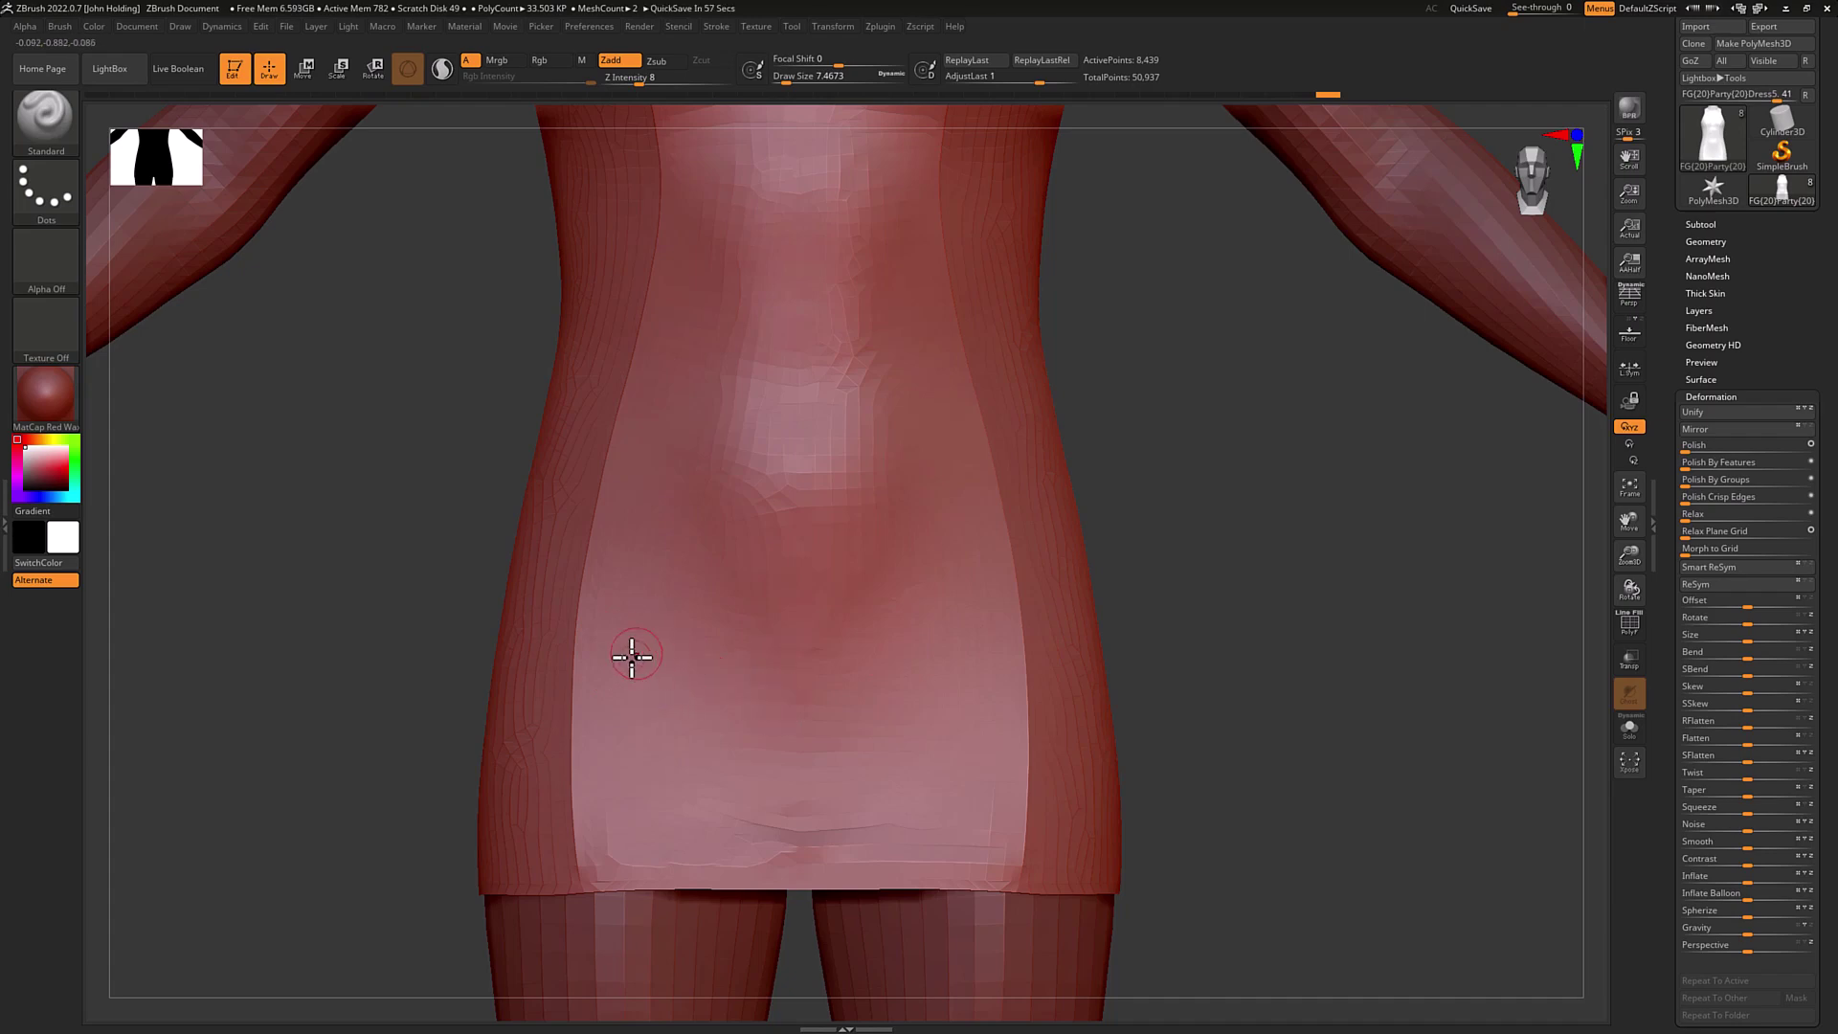
pyautogui.moveTo(627, 652); pyautogui.dragTo(992, 645)
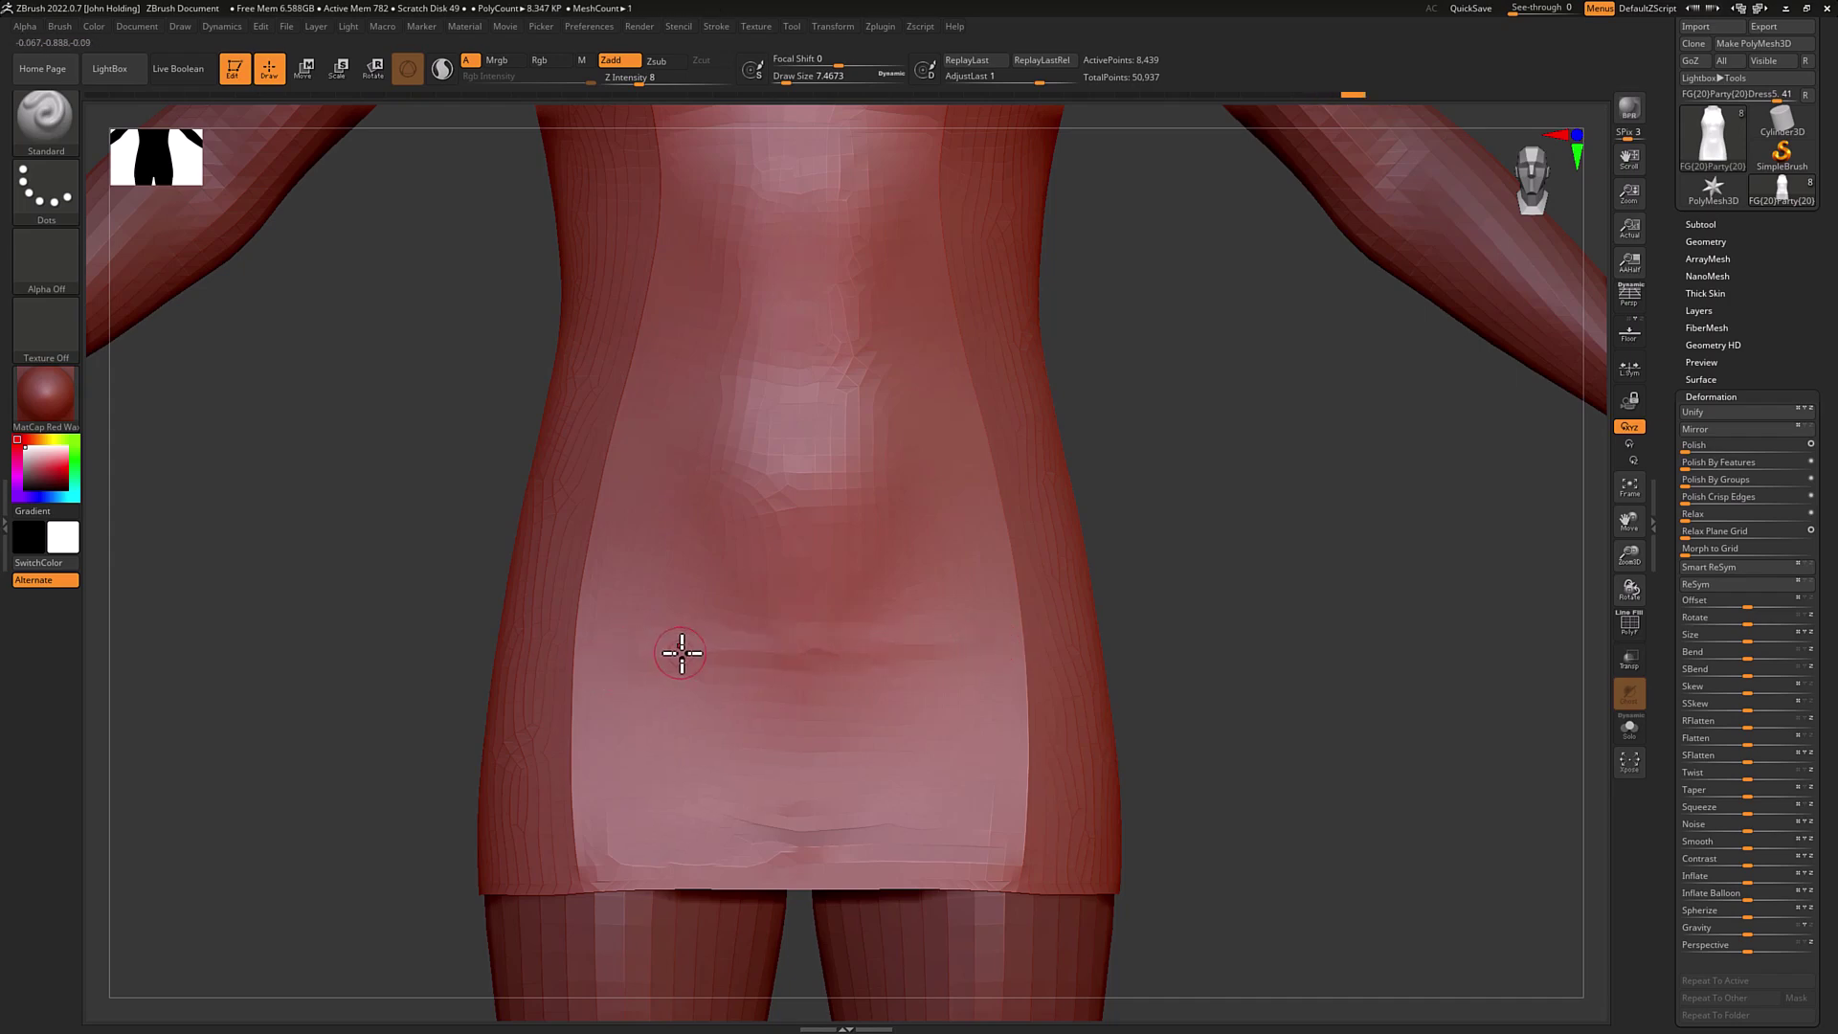
pyautogui.moveTo(628, 648); pyautogui.dragTo(965, 650)
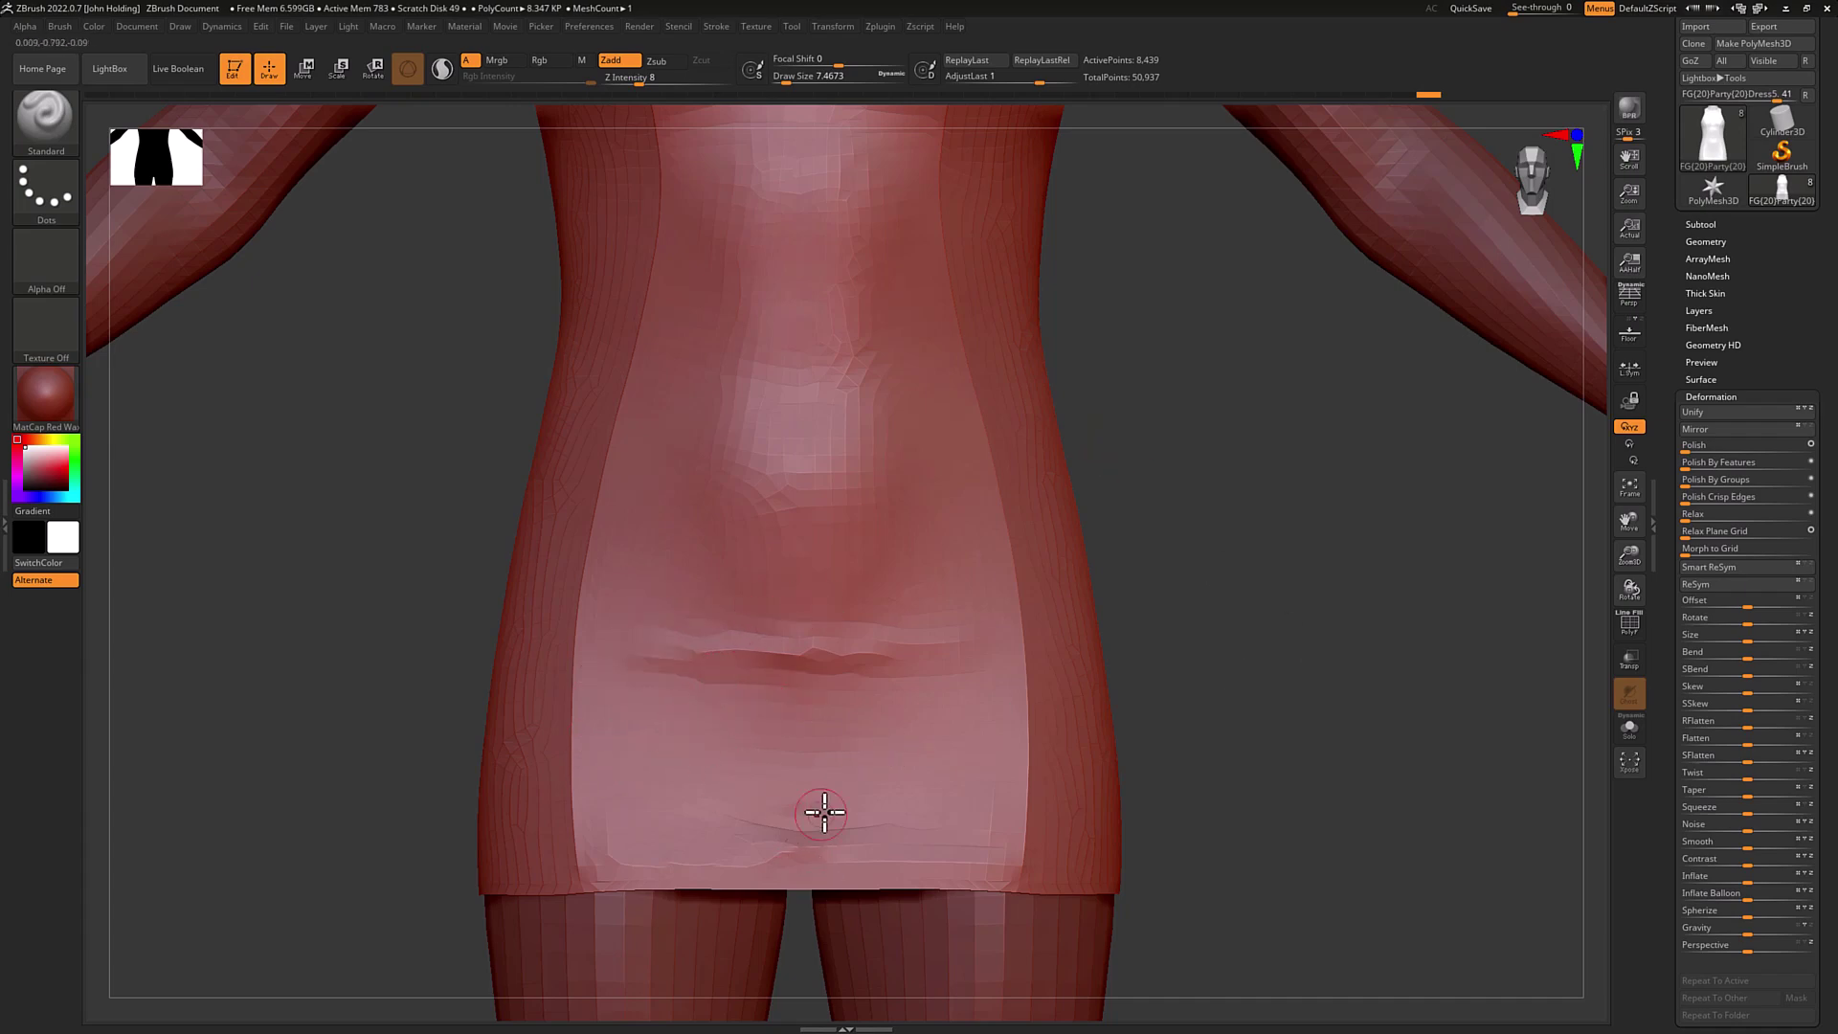
# Sculpt more horizontal wrinkles between the upper crease and the hem, and check the skirt's profile from the side.
pyautogui.moveTo(624, 788); pyautogui.dragTo(959, 787)
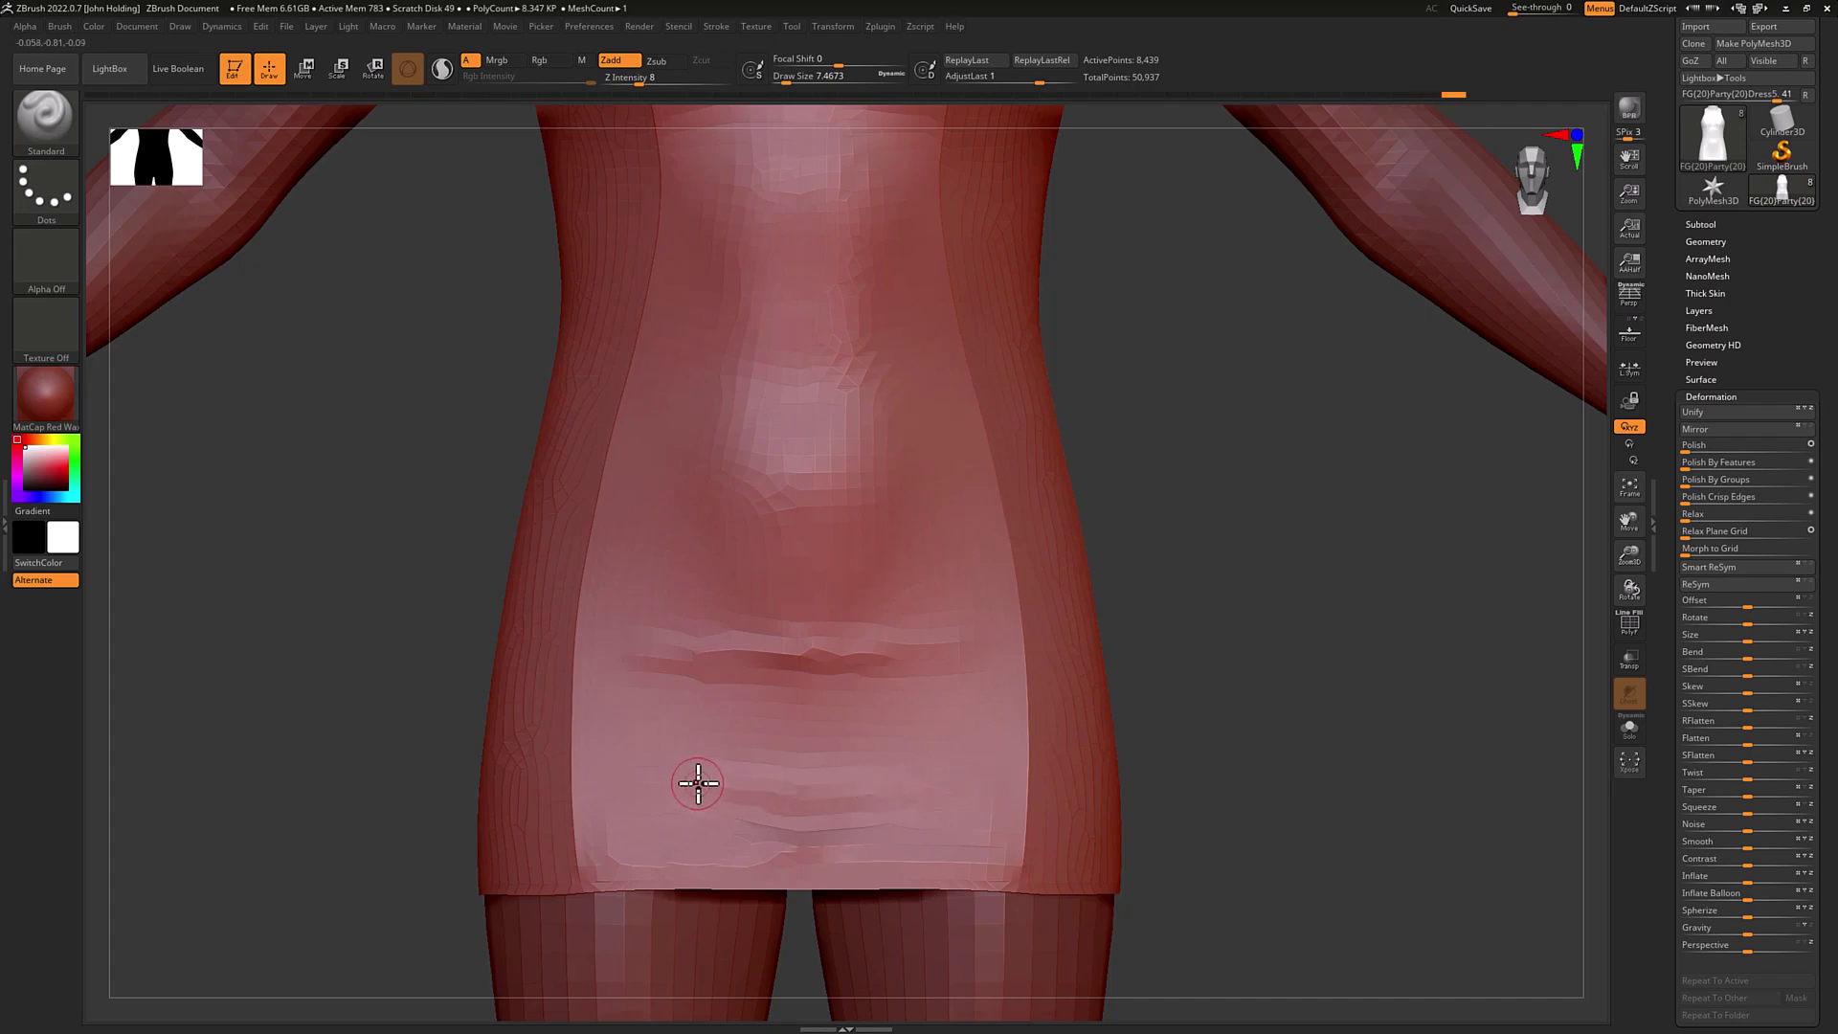
pyautogui.moveTo(789, 785); pyautogui.dragTo(905, 784)
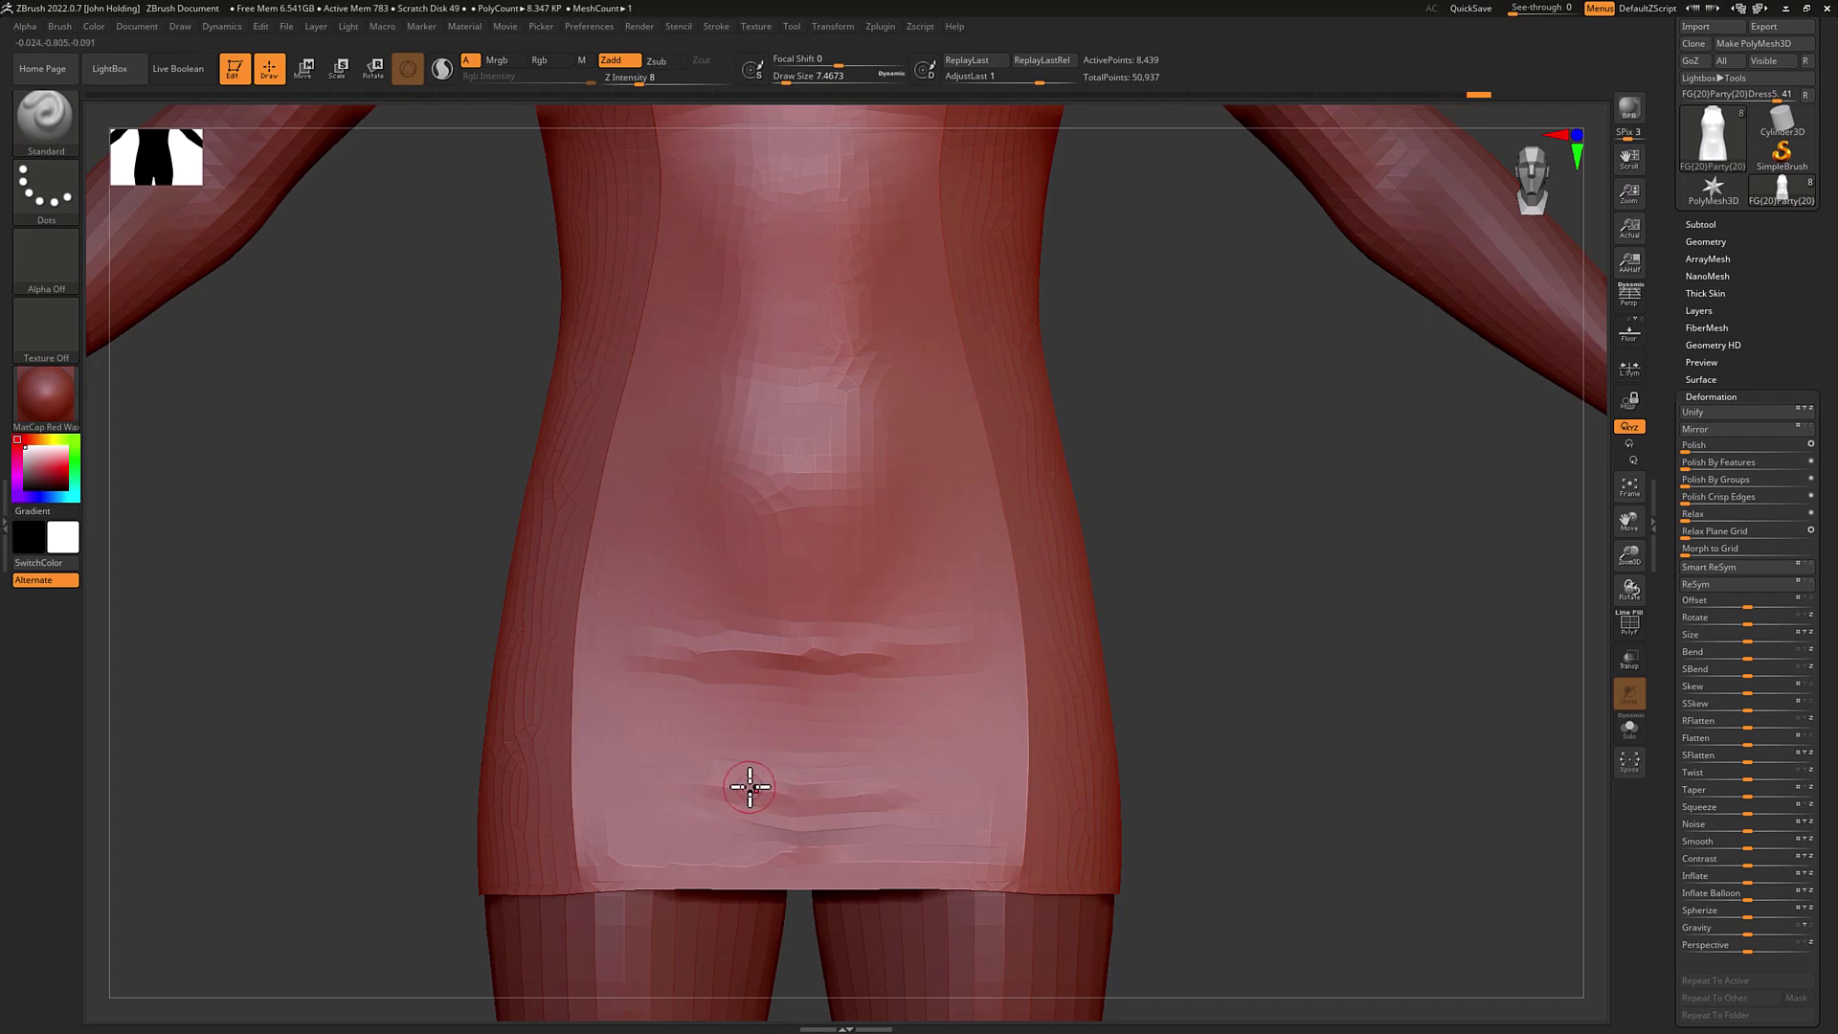
pyautogui.moveTo(750, 787); pyautogui.dragTo(842, 789)
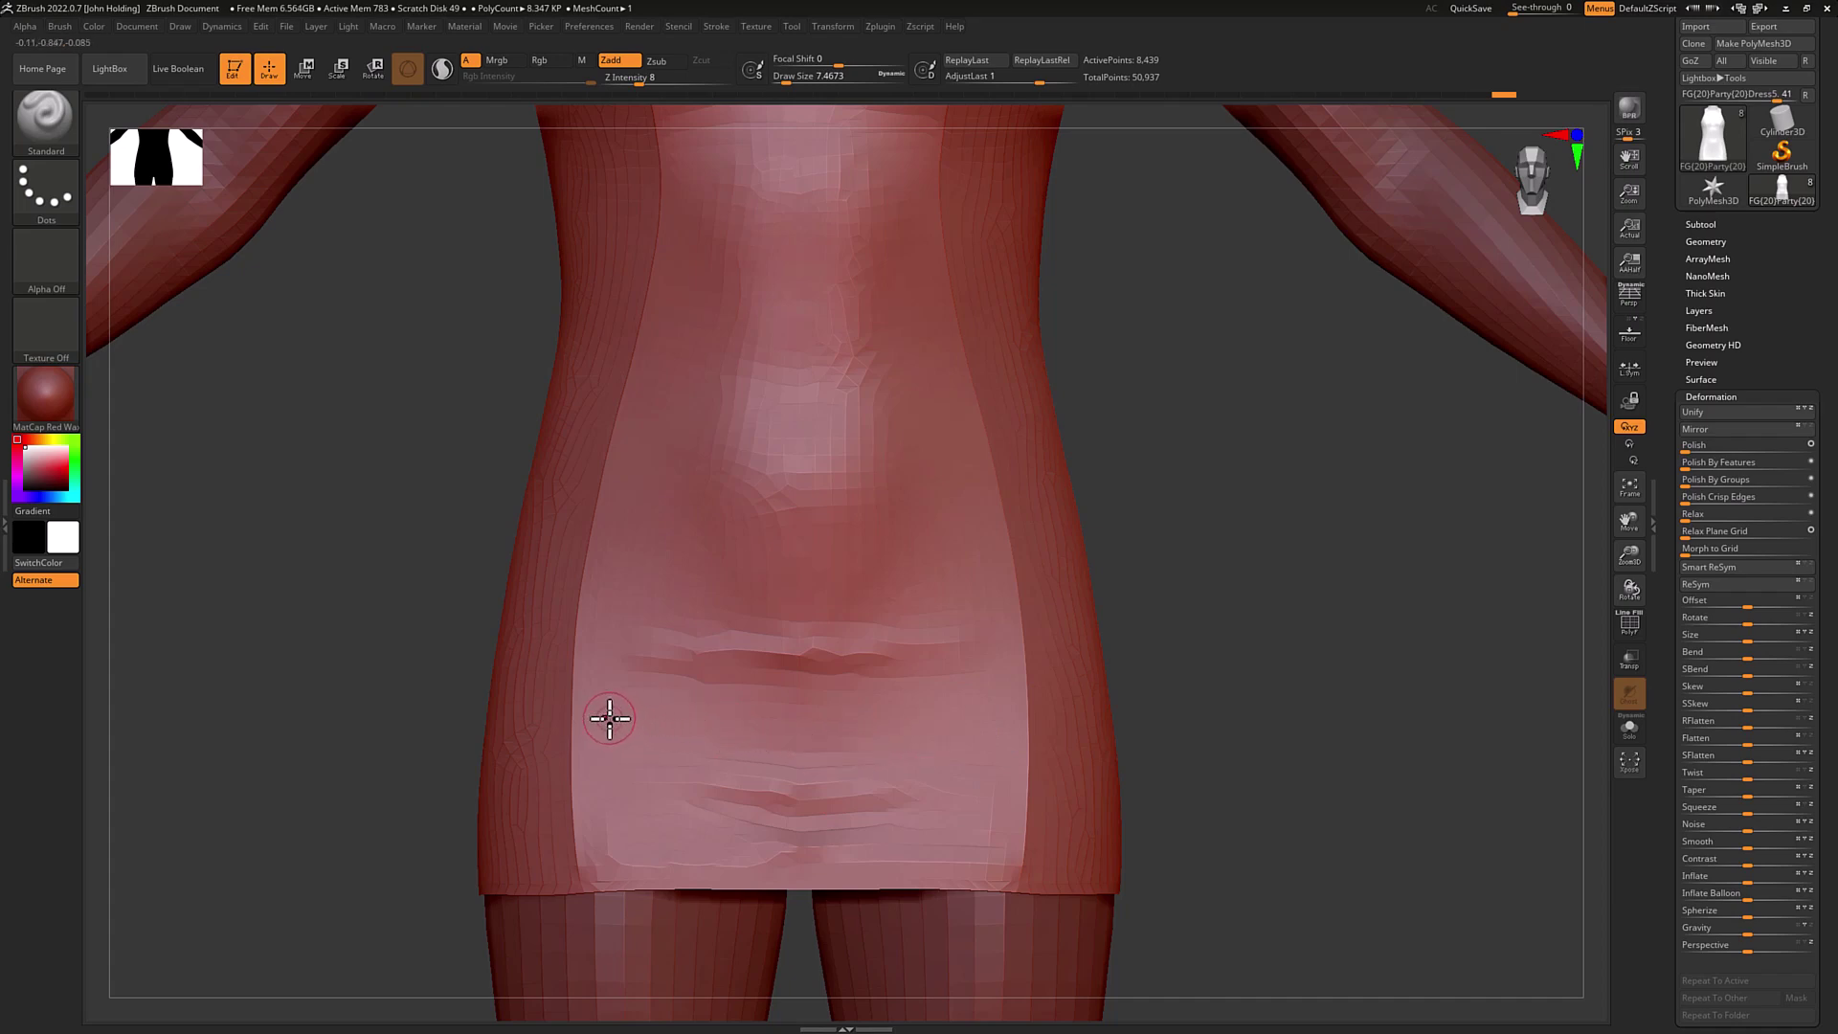
pyautogui.moveTo(783, 727); pyautogui.dragTo(998, 732)
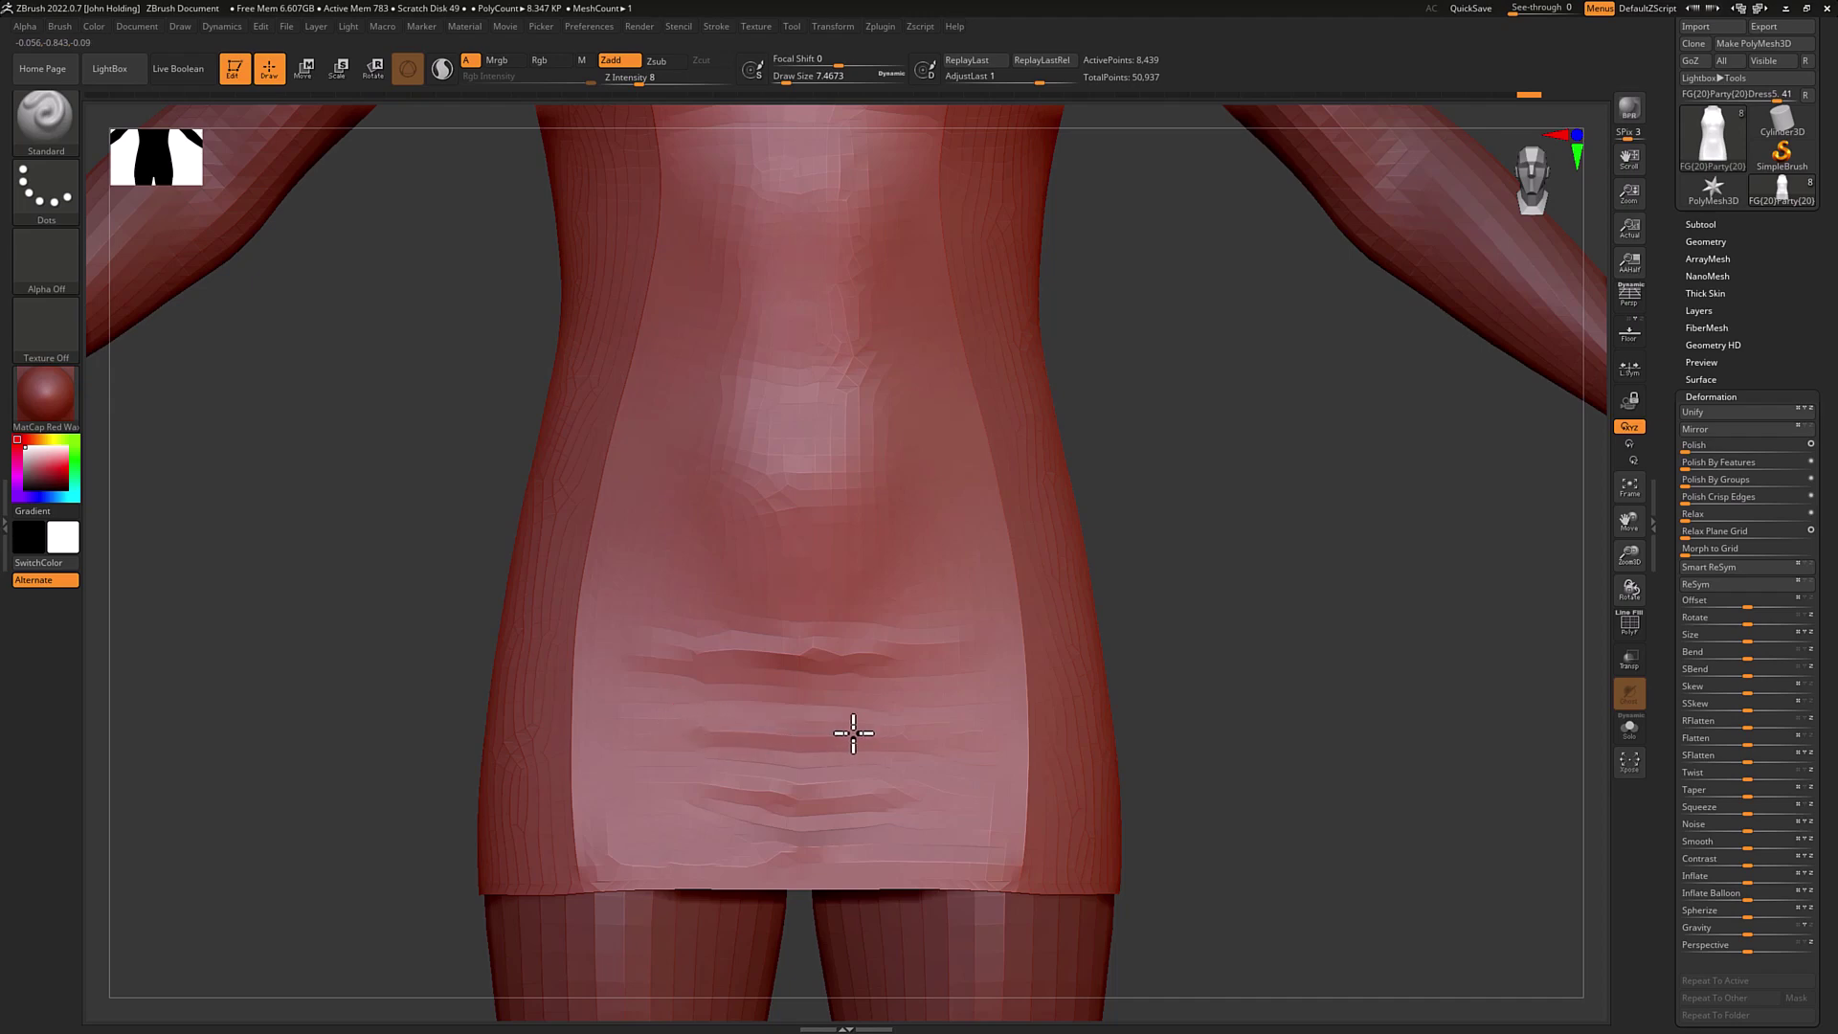
pyautogui.moveTo(904, 734)
pyautogui.mouseDown()
pyautogui.moveTo(751, 731)
pyautogui.moveTo(818, 736)
pyautogui.mouseUp()
pyautogui.moveTo(1333, 558); pyautogui.dragTo(1372, 531)
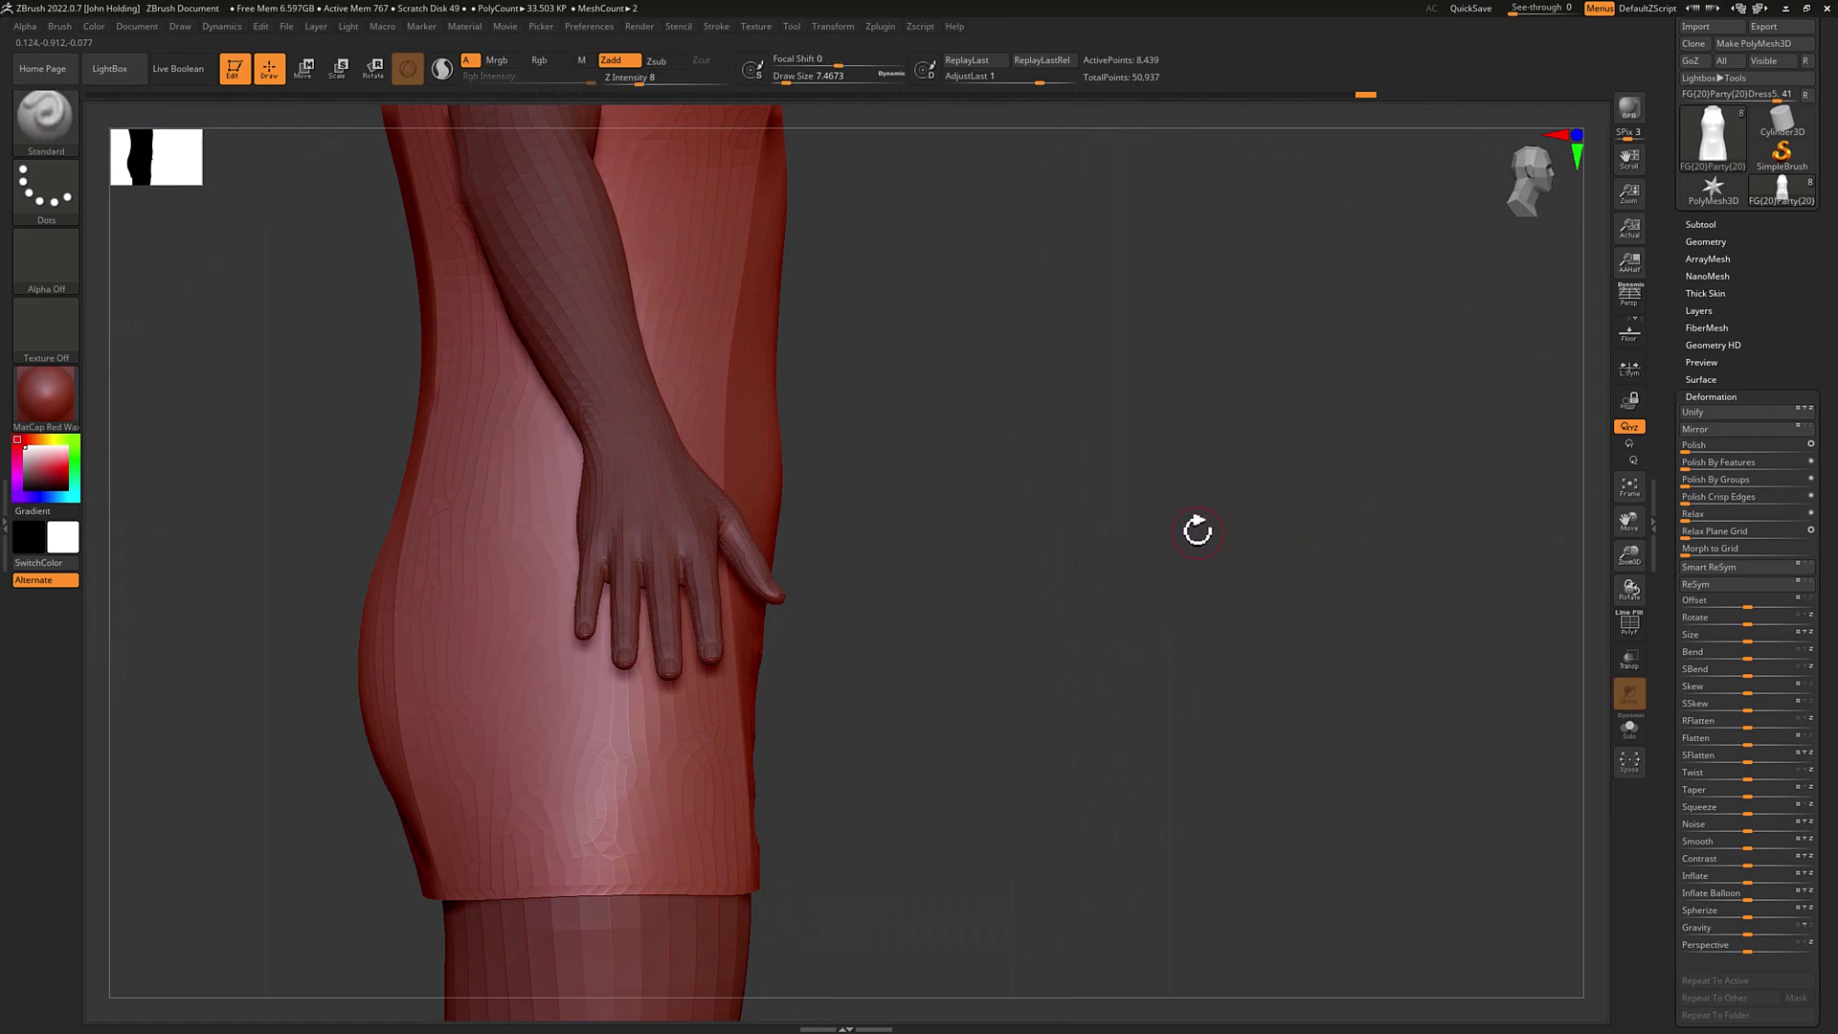
pyautogui.moveTo(1198, 529); pyautogui.dragTo(1093, 537)
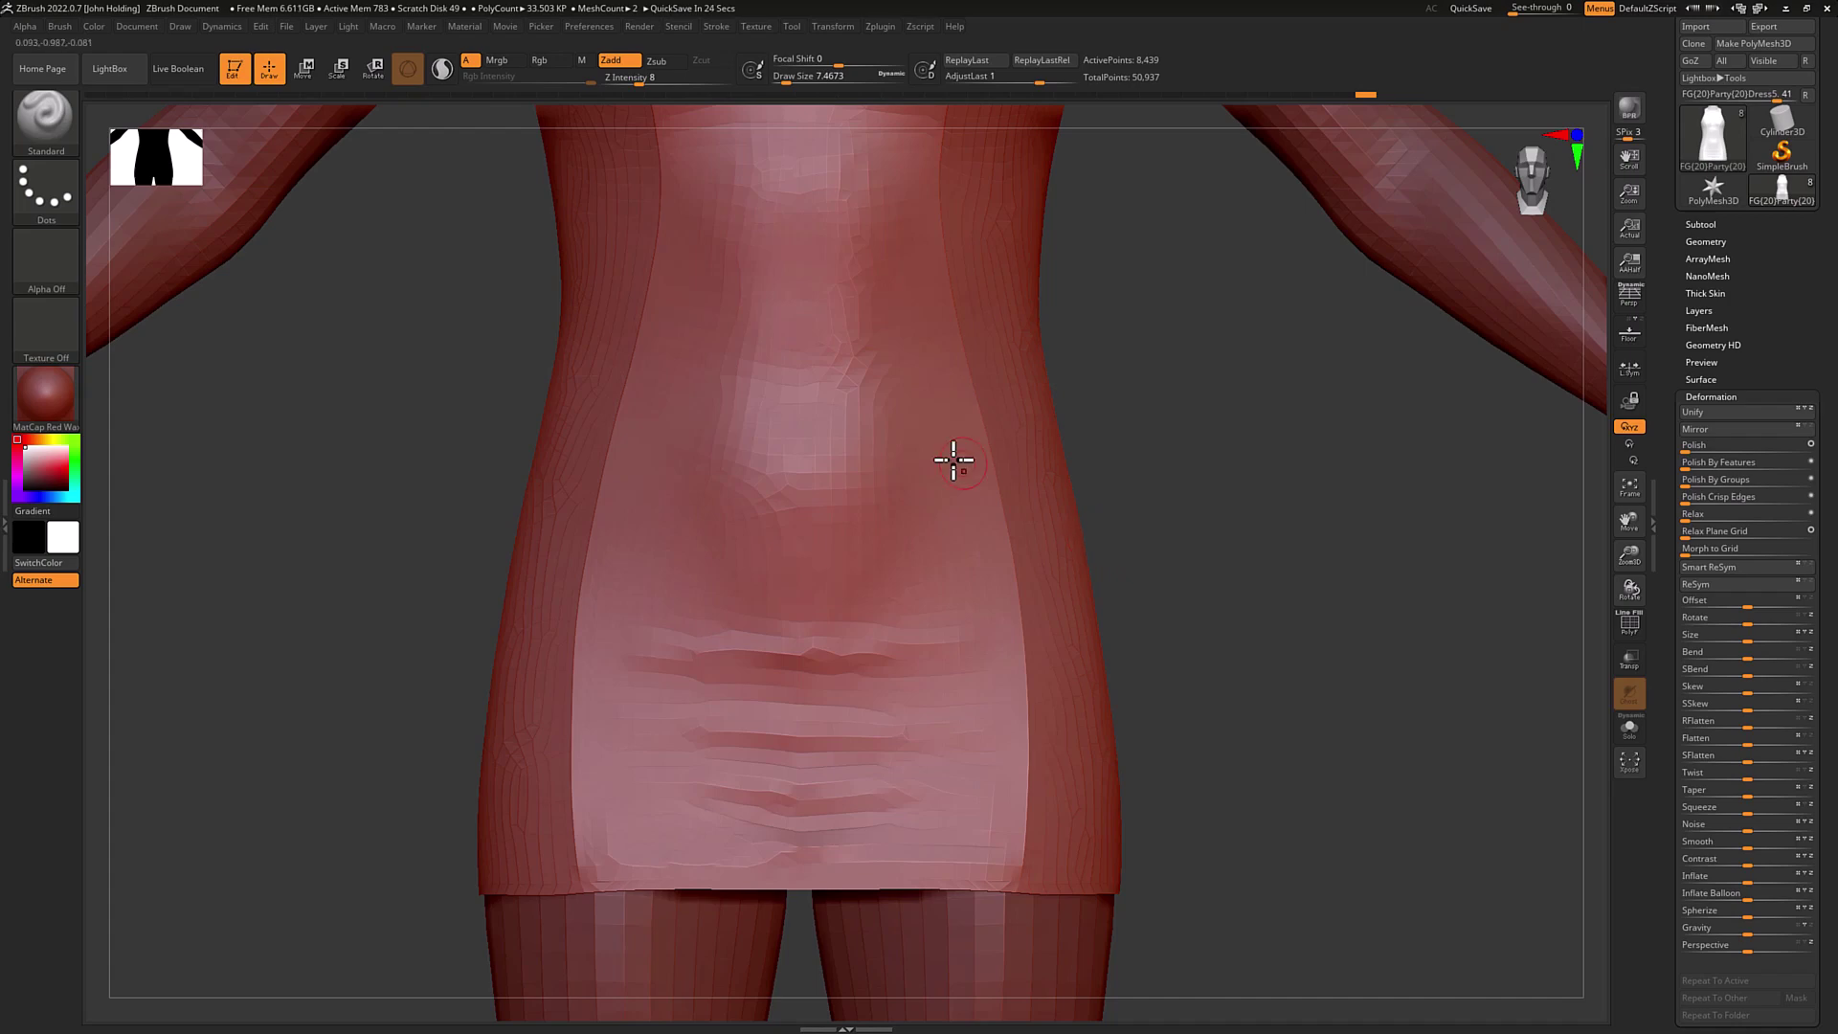
# Return the wrinkled dress to DAZ Studio through GoZ as a morph named Wrinkles Skirt in the Morphs/Style group, reviewing its advanced options.
pyautogui.click(1684, 61)
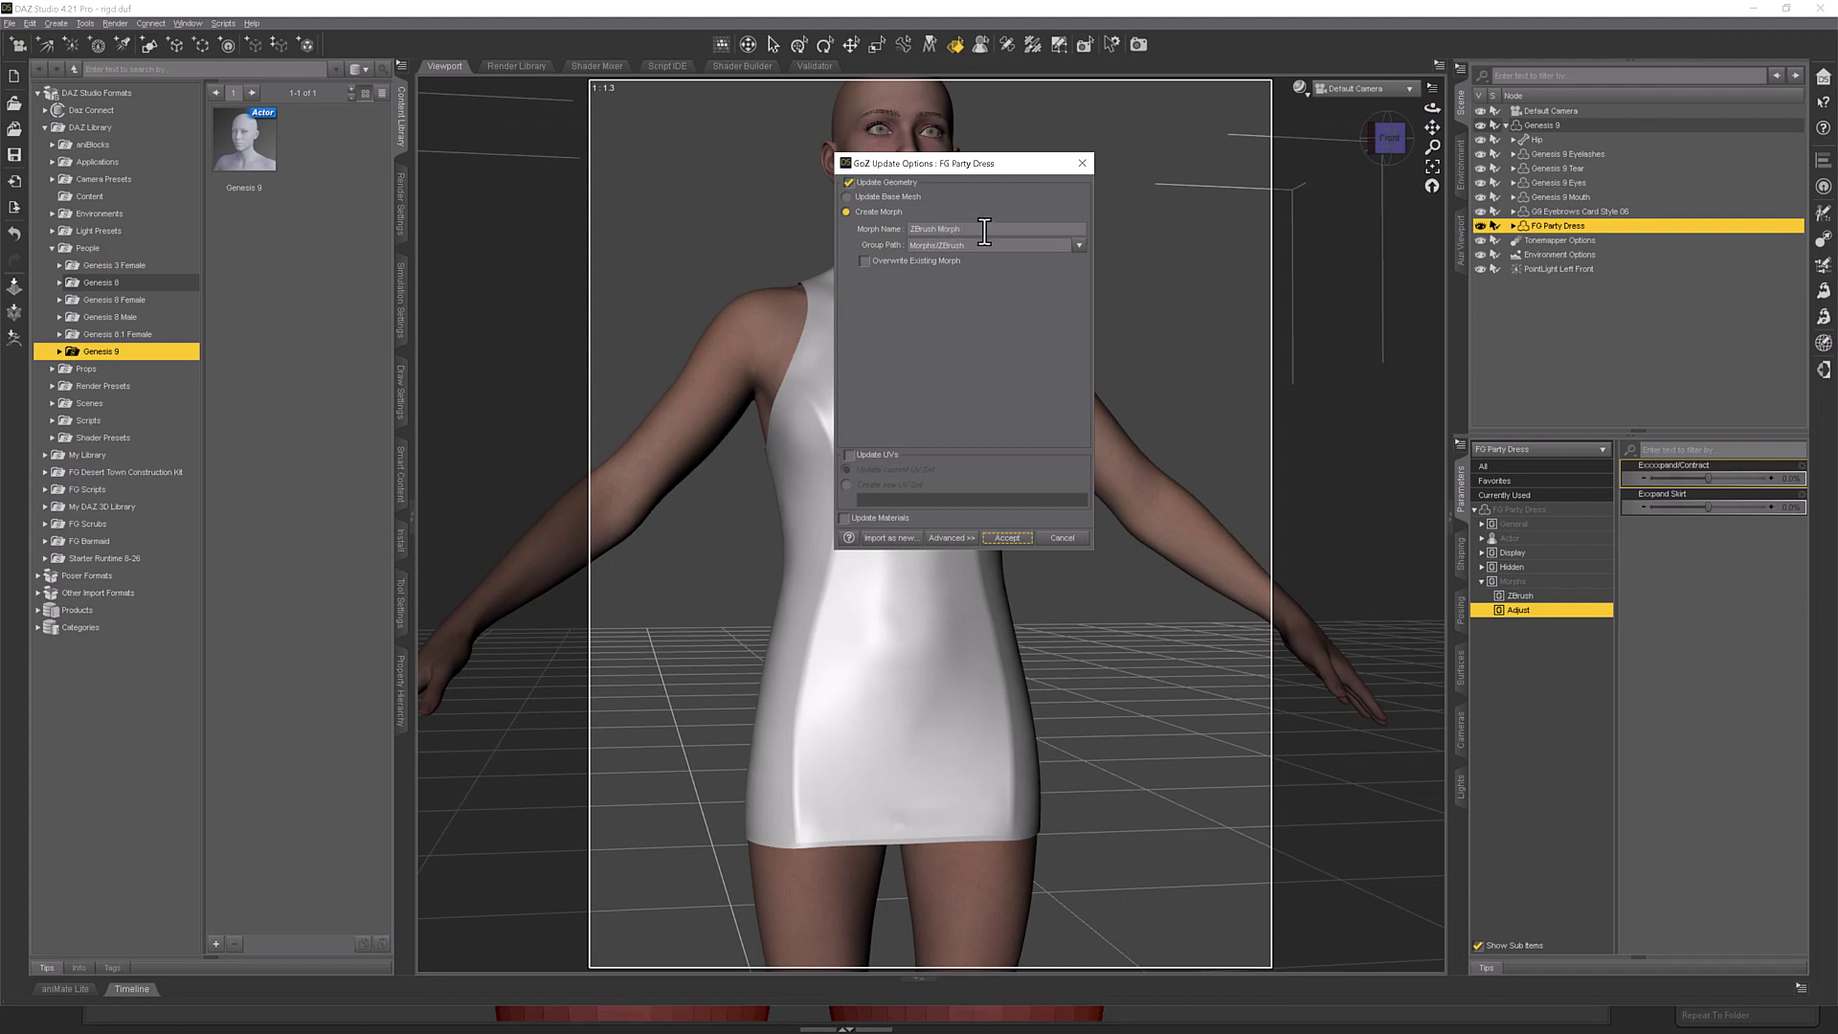
pyautogui.moveTo(986, 230); pyautogui.dragTo(878, 232)
pyautogui.write('wRINKLE sKIRT')
pyautogui.moveTo(961, 232); pyautogui.dragTo(864, 238)
pyautogui.write('Wrinkles Skirt')
pyautogui.moveTo(994, 245); pyautogui.dragTo(937, 245)
pyautogui.write('Style')
pyautogui.click(951, 537)
pyautogui.doubleClick(911, 261)
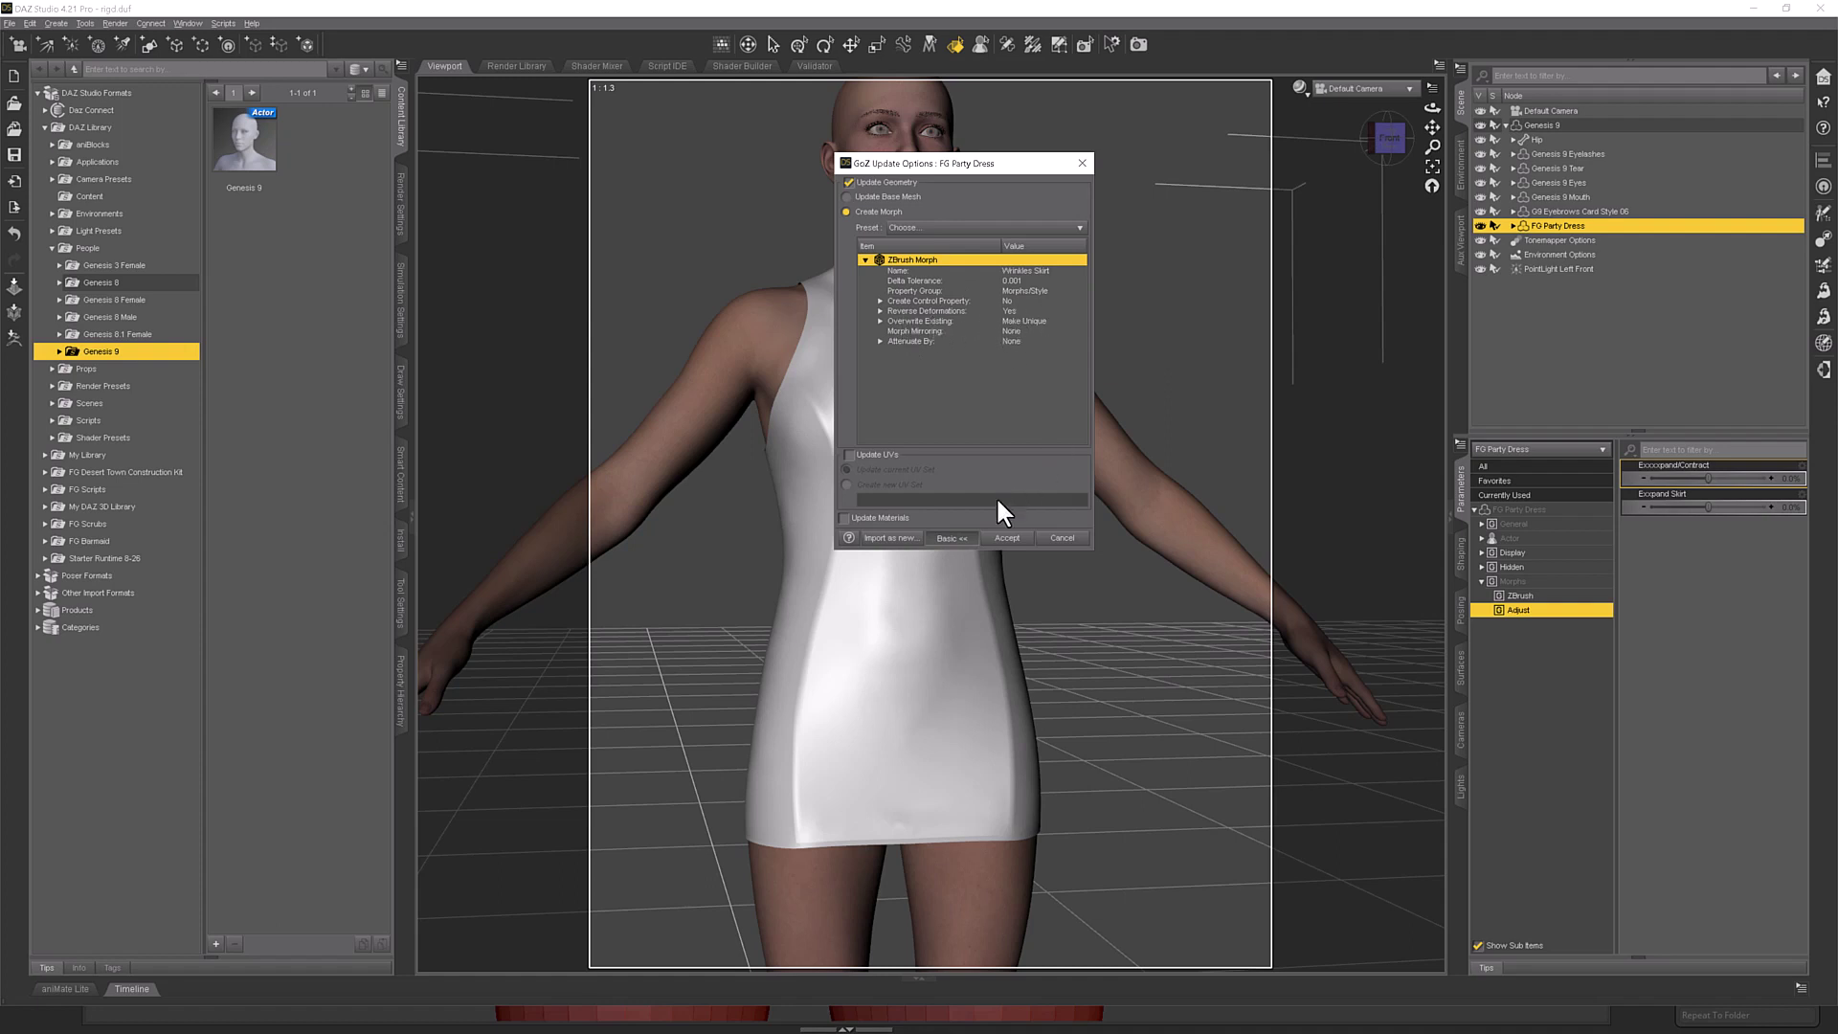
pyautogui.click(1006, 538)
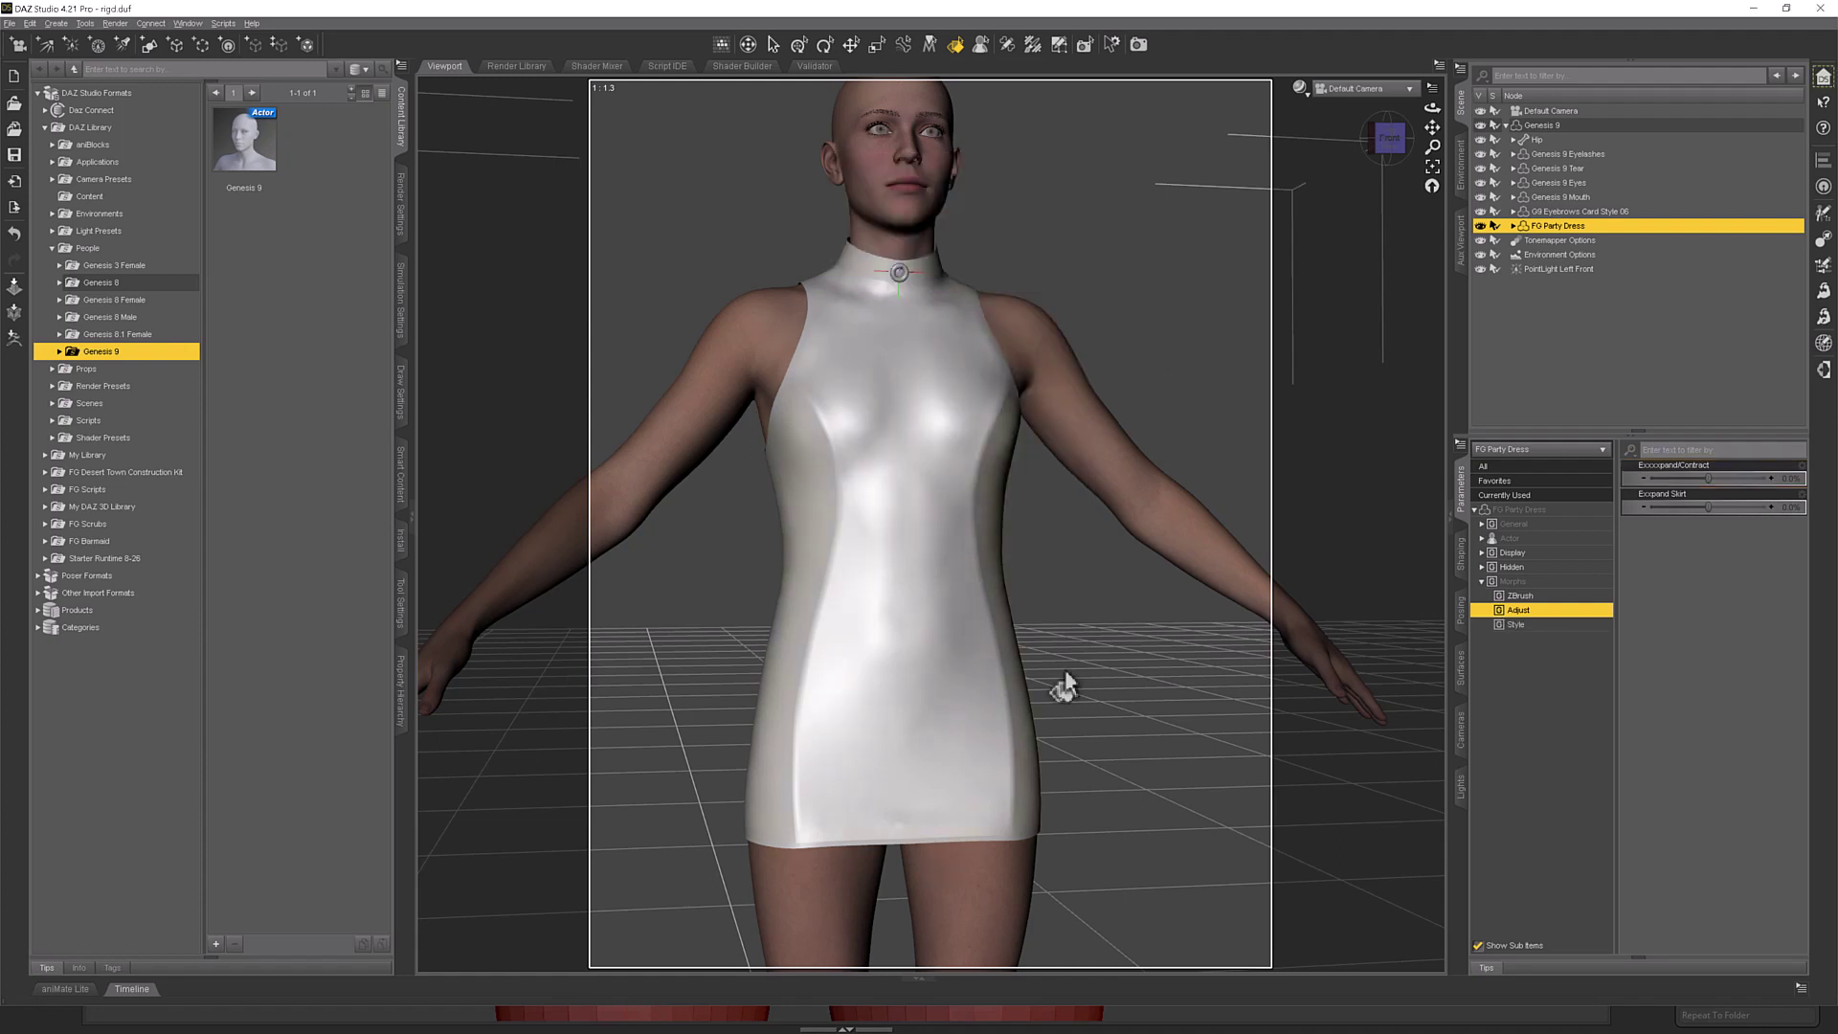
# Test the Wrinkles Skirt morph in the Style group at its maximum and at -100%.
pyautogui.click(1517, 625)
pyautogui.moveTo(1709, 478); pyautogui.dragTo(1837, 465)
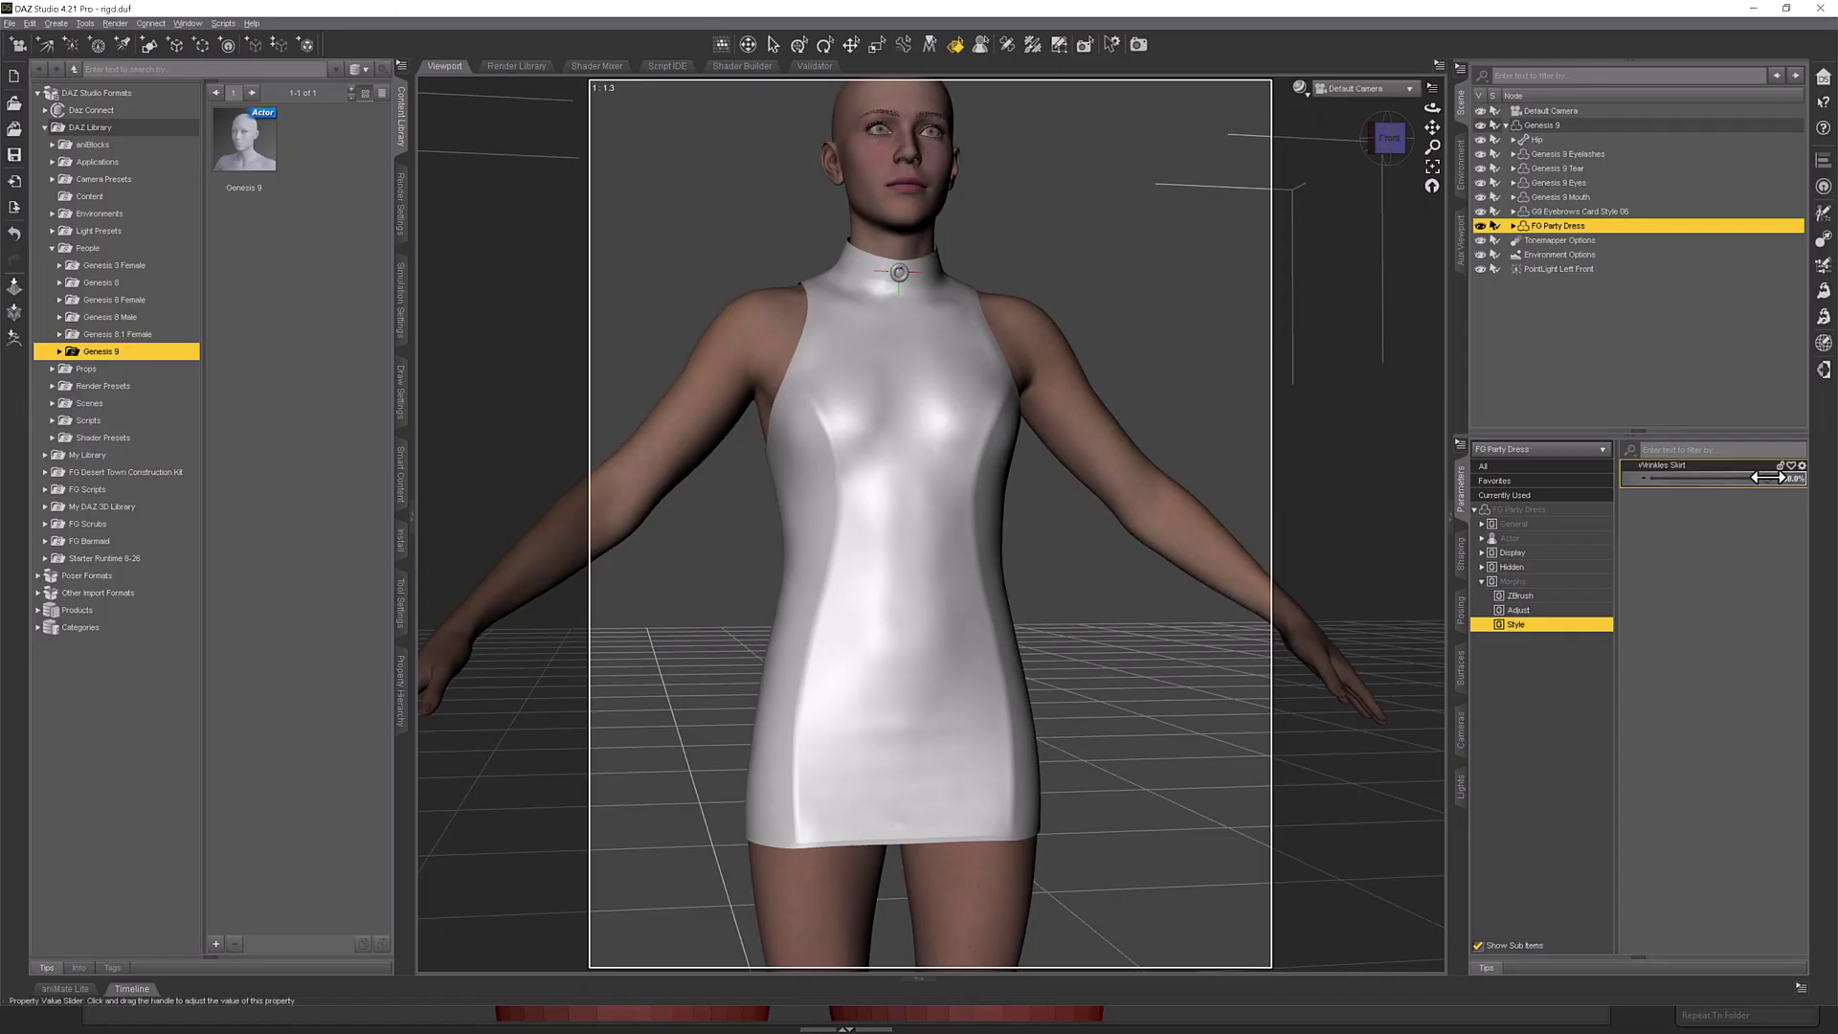
pyautogui.moveTo(1679, 480); pyautogui.dragTo(1596, 481)
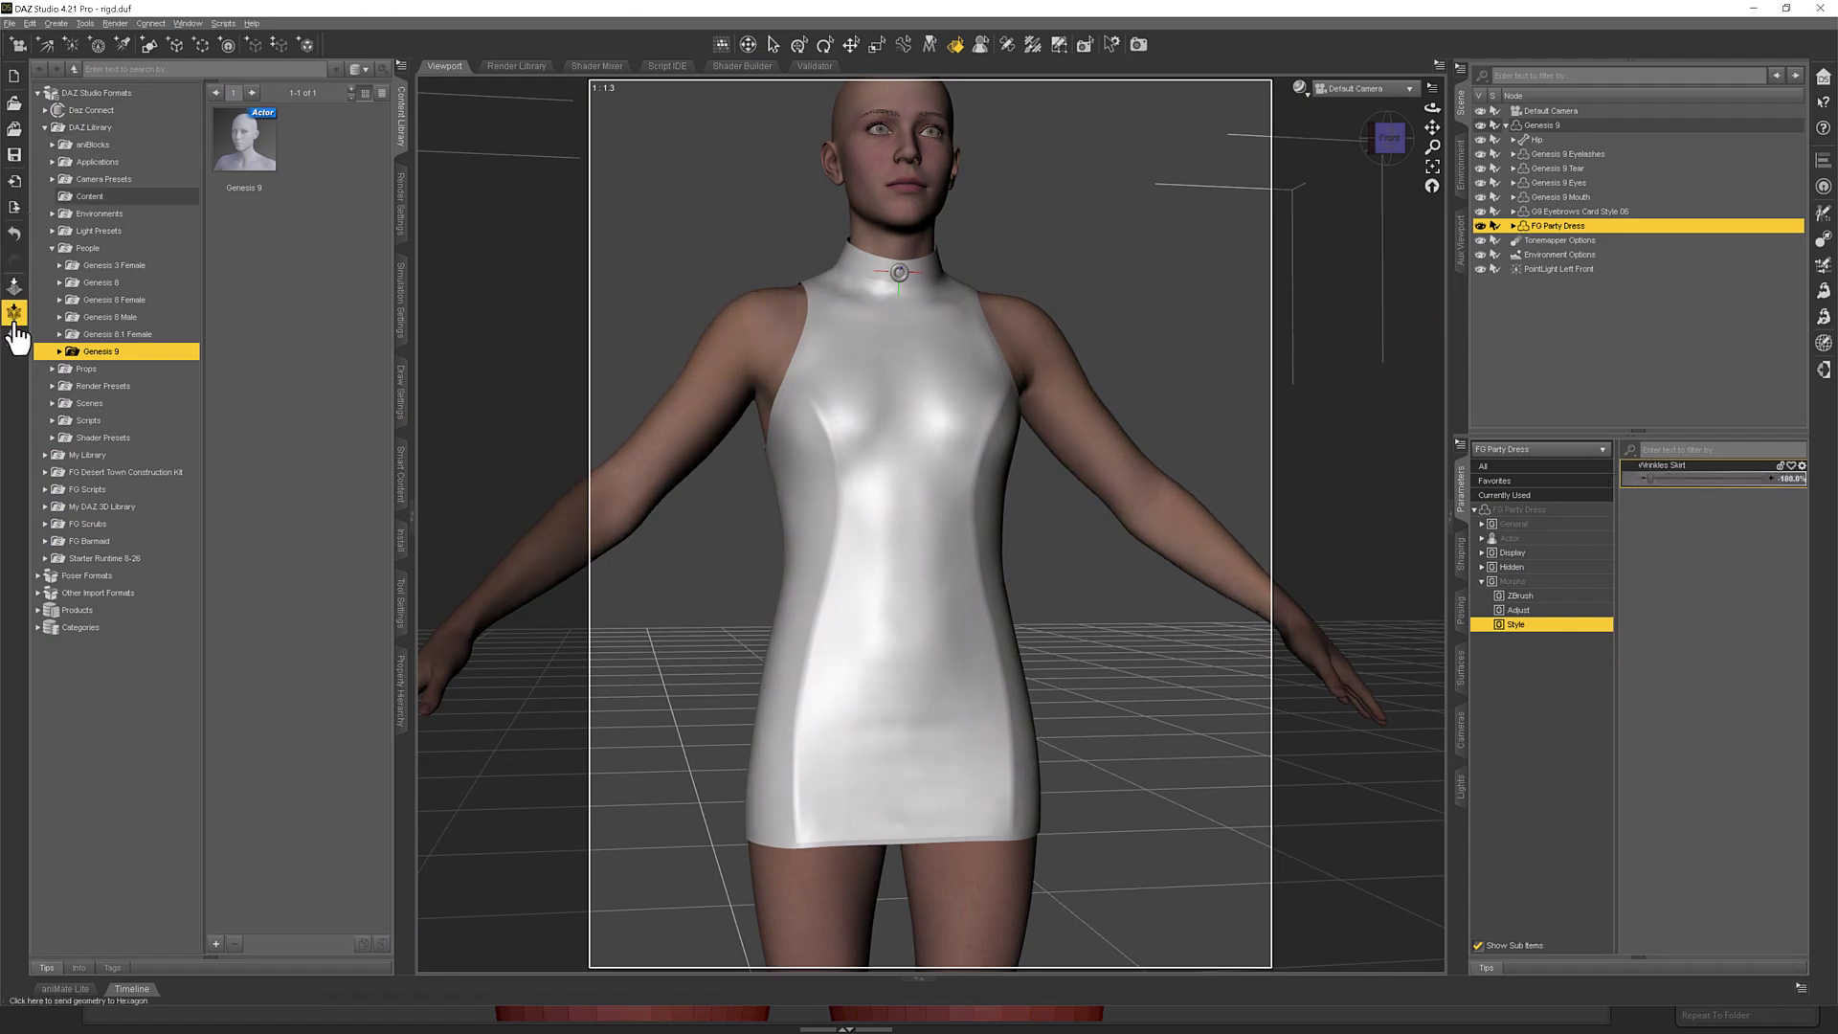
# Send the dress to ZBrush through GoZ with deformations, inspect the inverted wrinkles, and switch back to DAZ Studio.
pyautogui.click(14, 339)
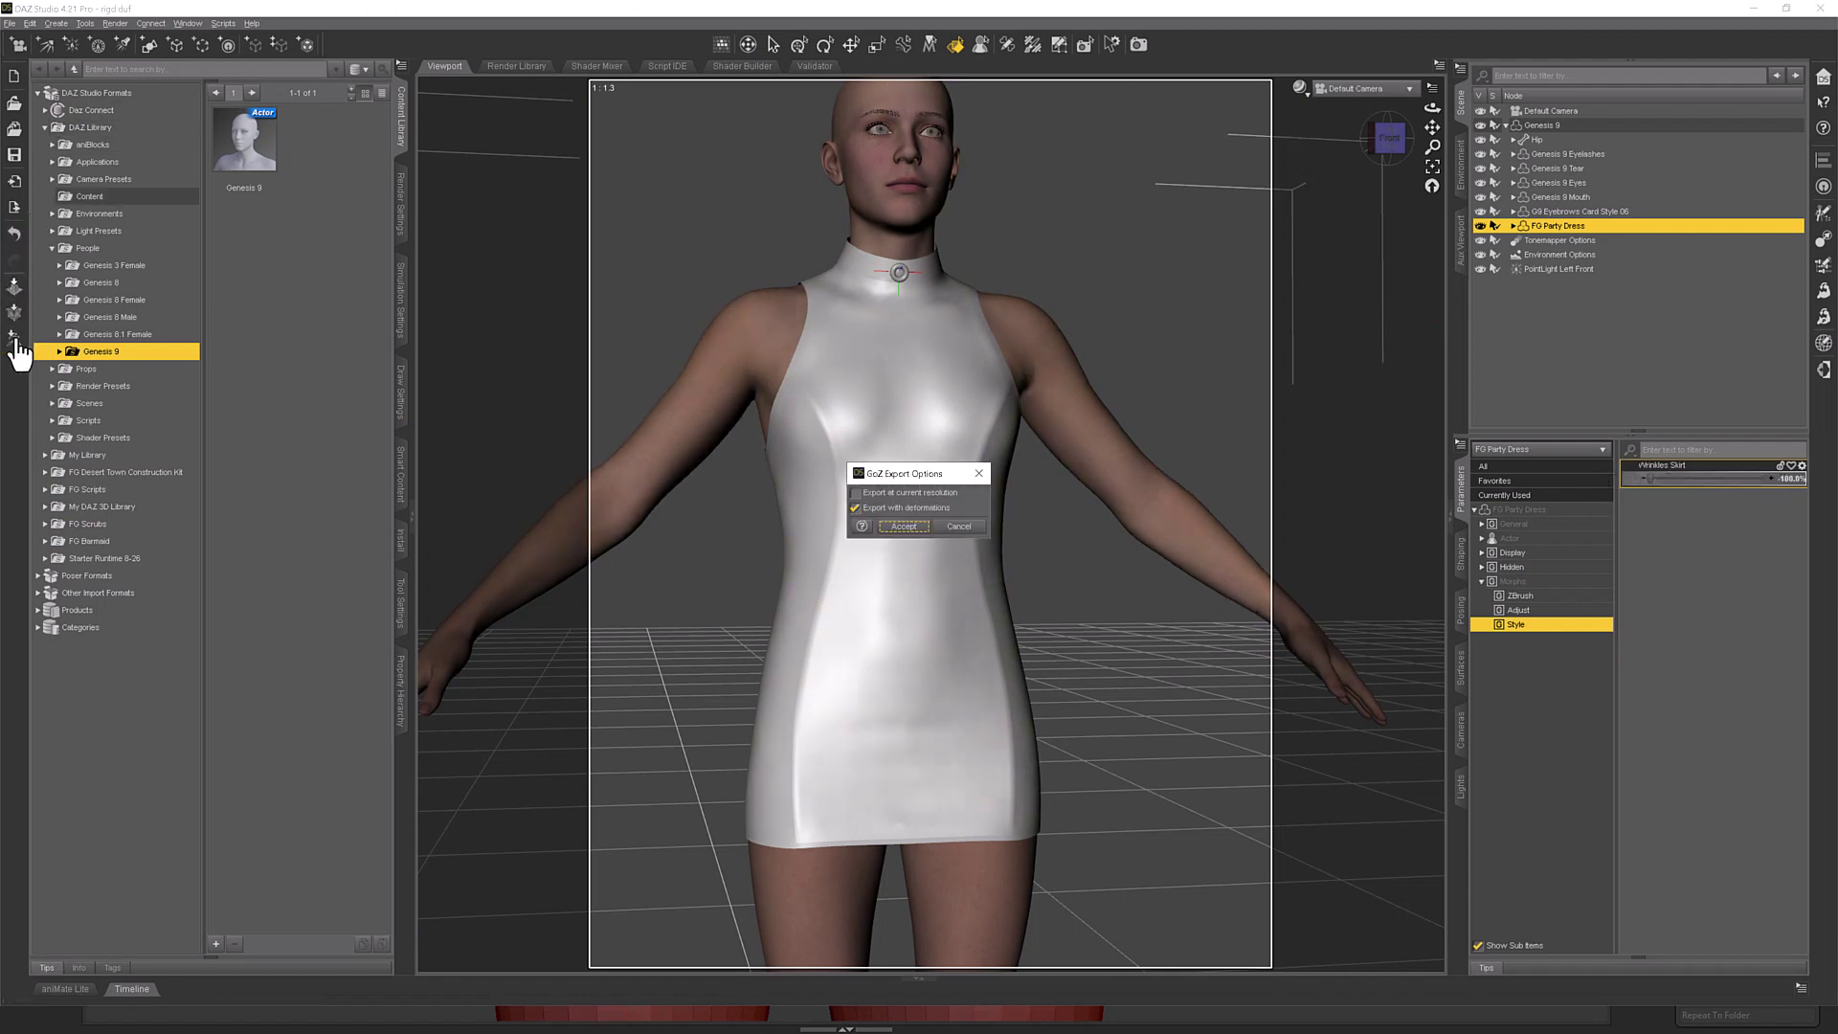
pyautogui.click(901, 526)
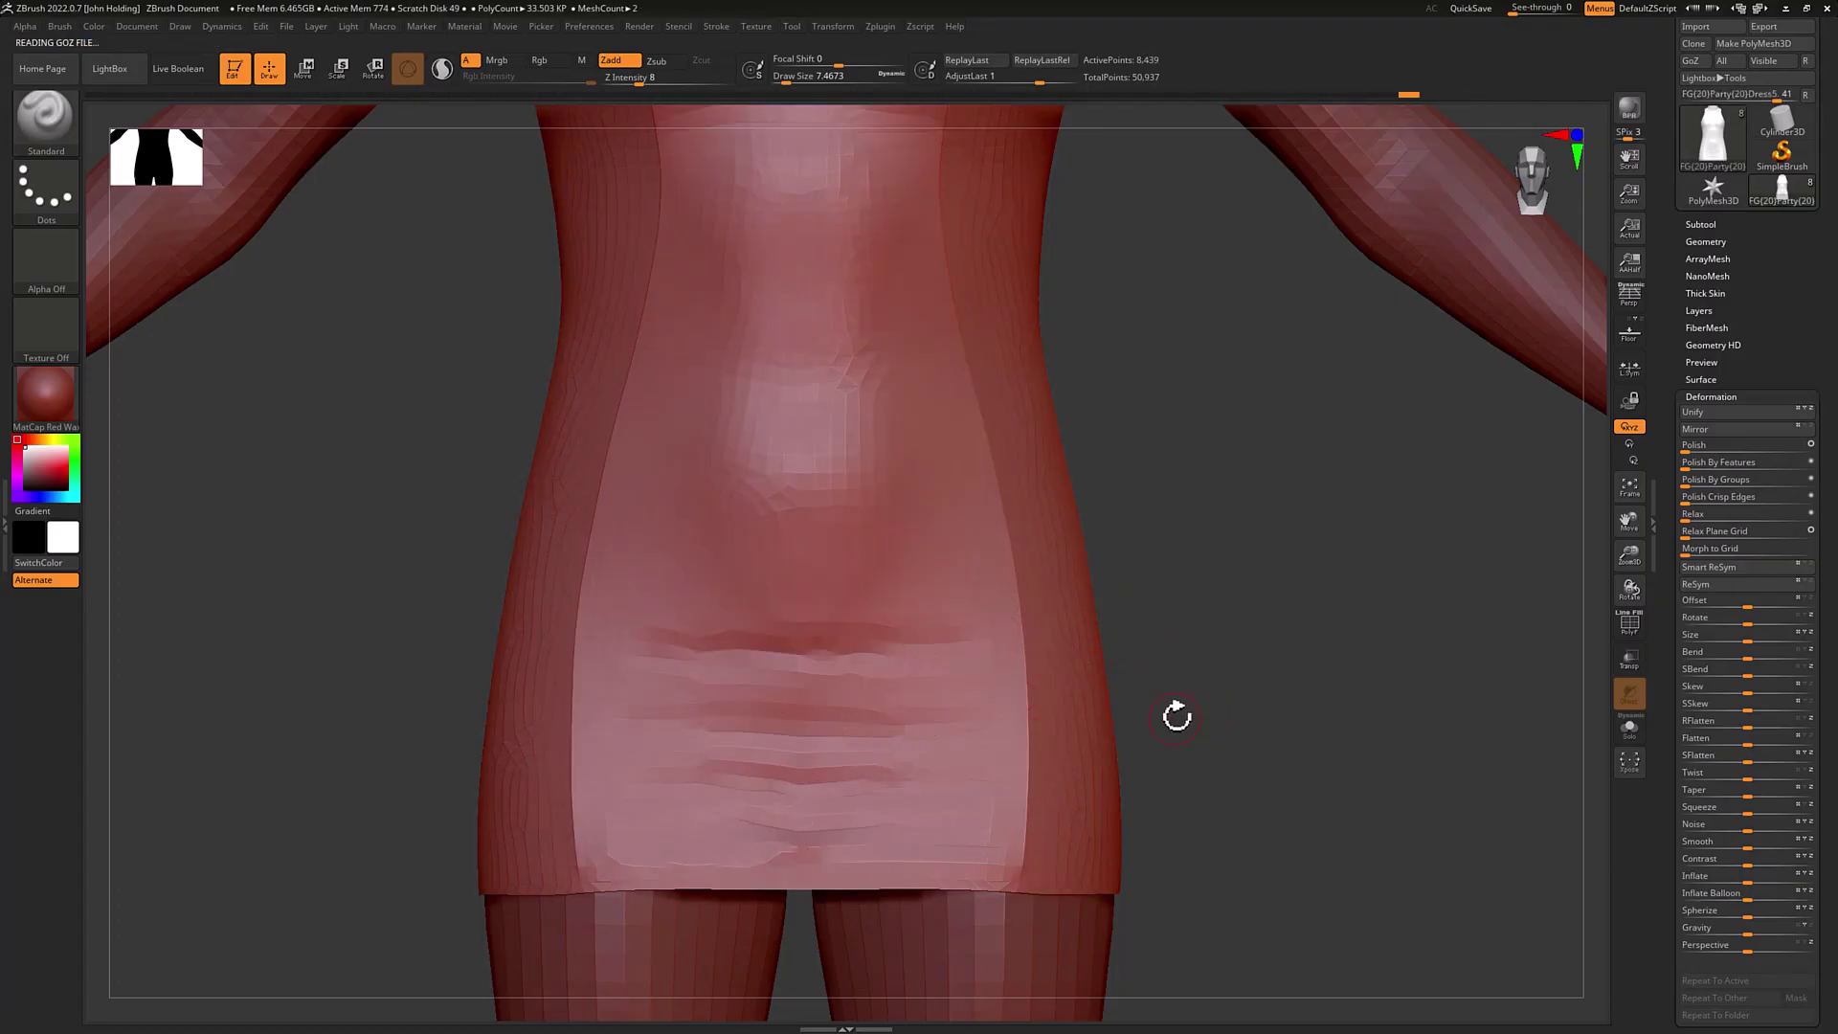
pyautogui.moveTo(1177, 715); pyautogui.dragTo(1138, 651)
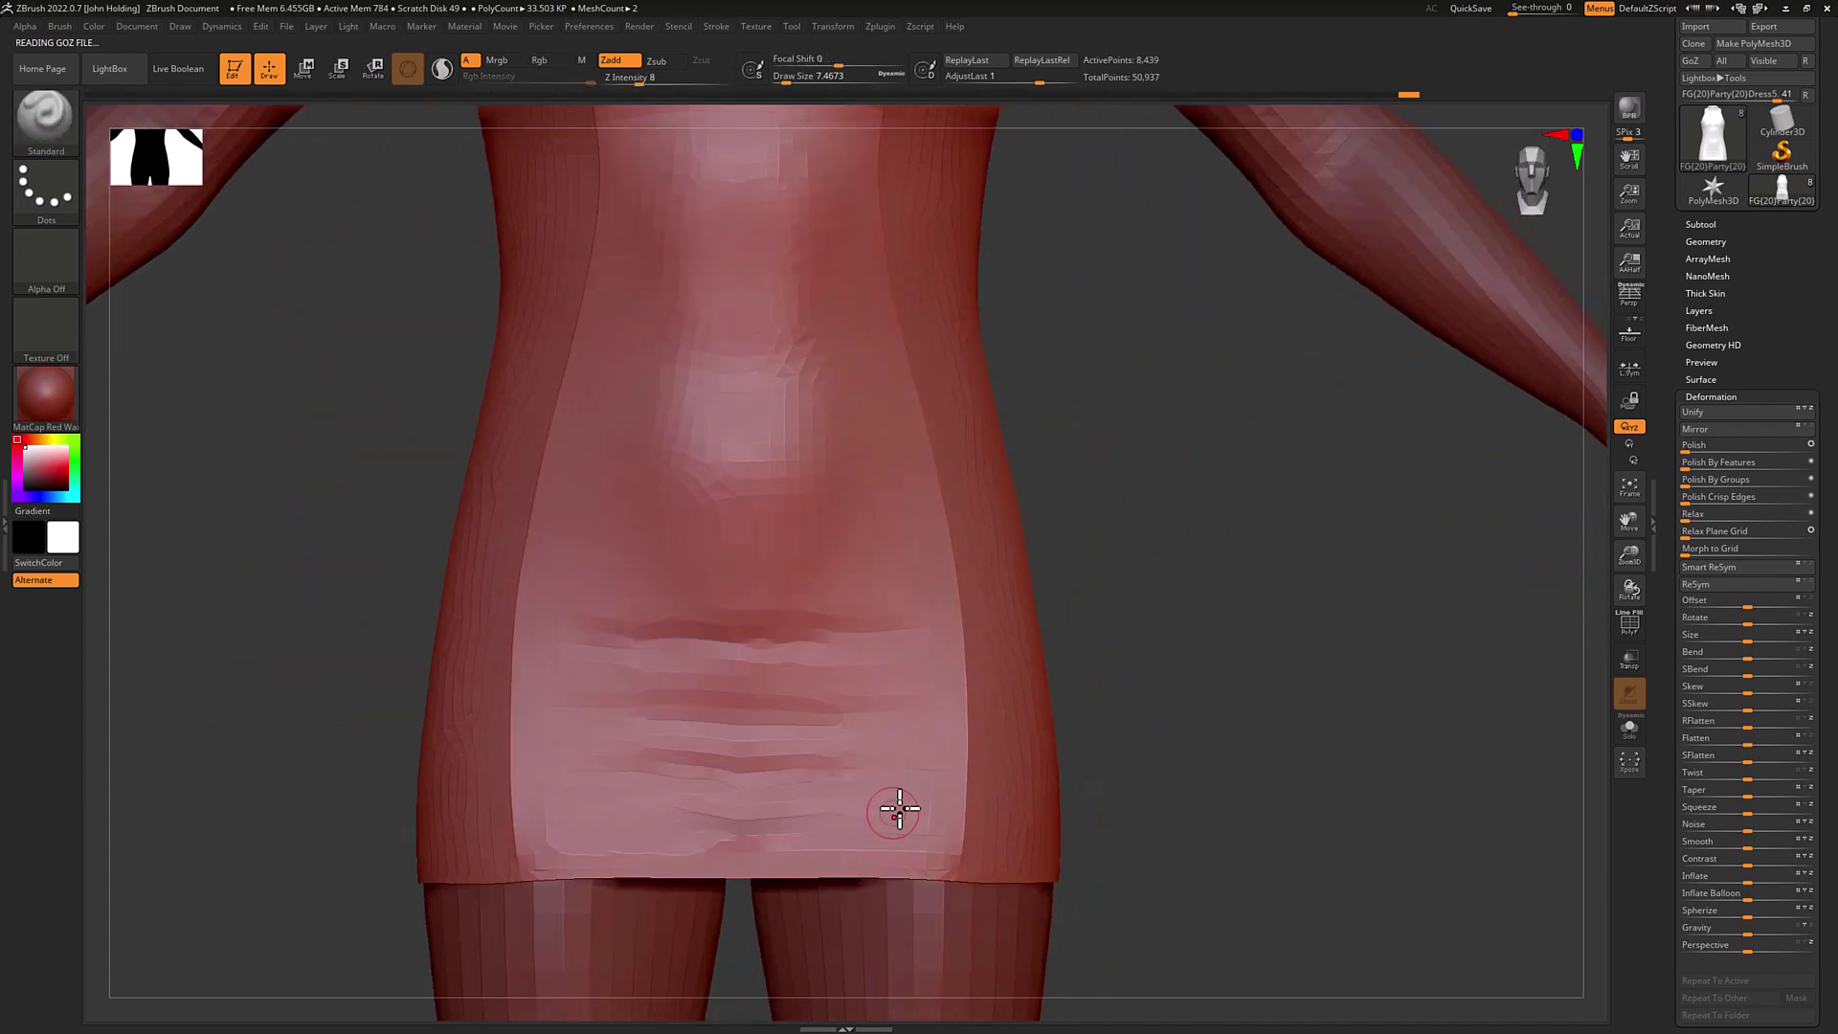
pyautogui.hotkey('alt', 'Tab')
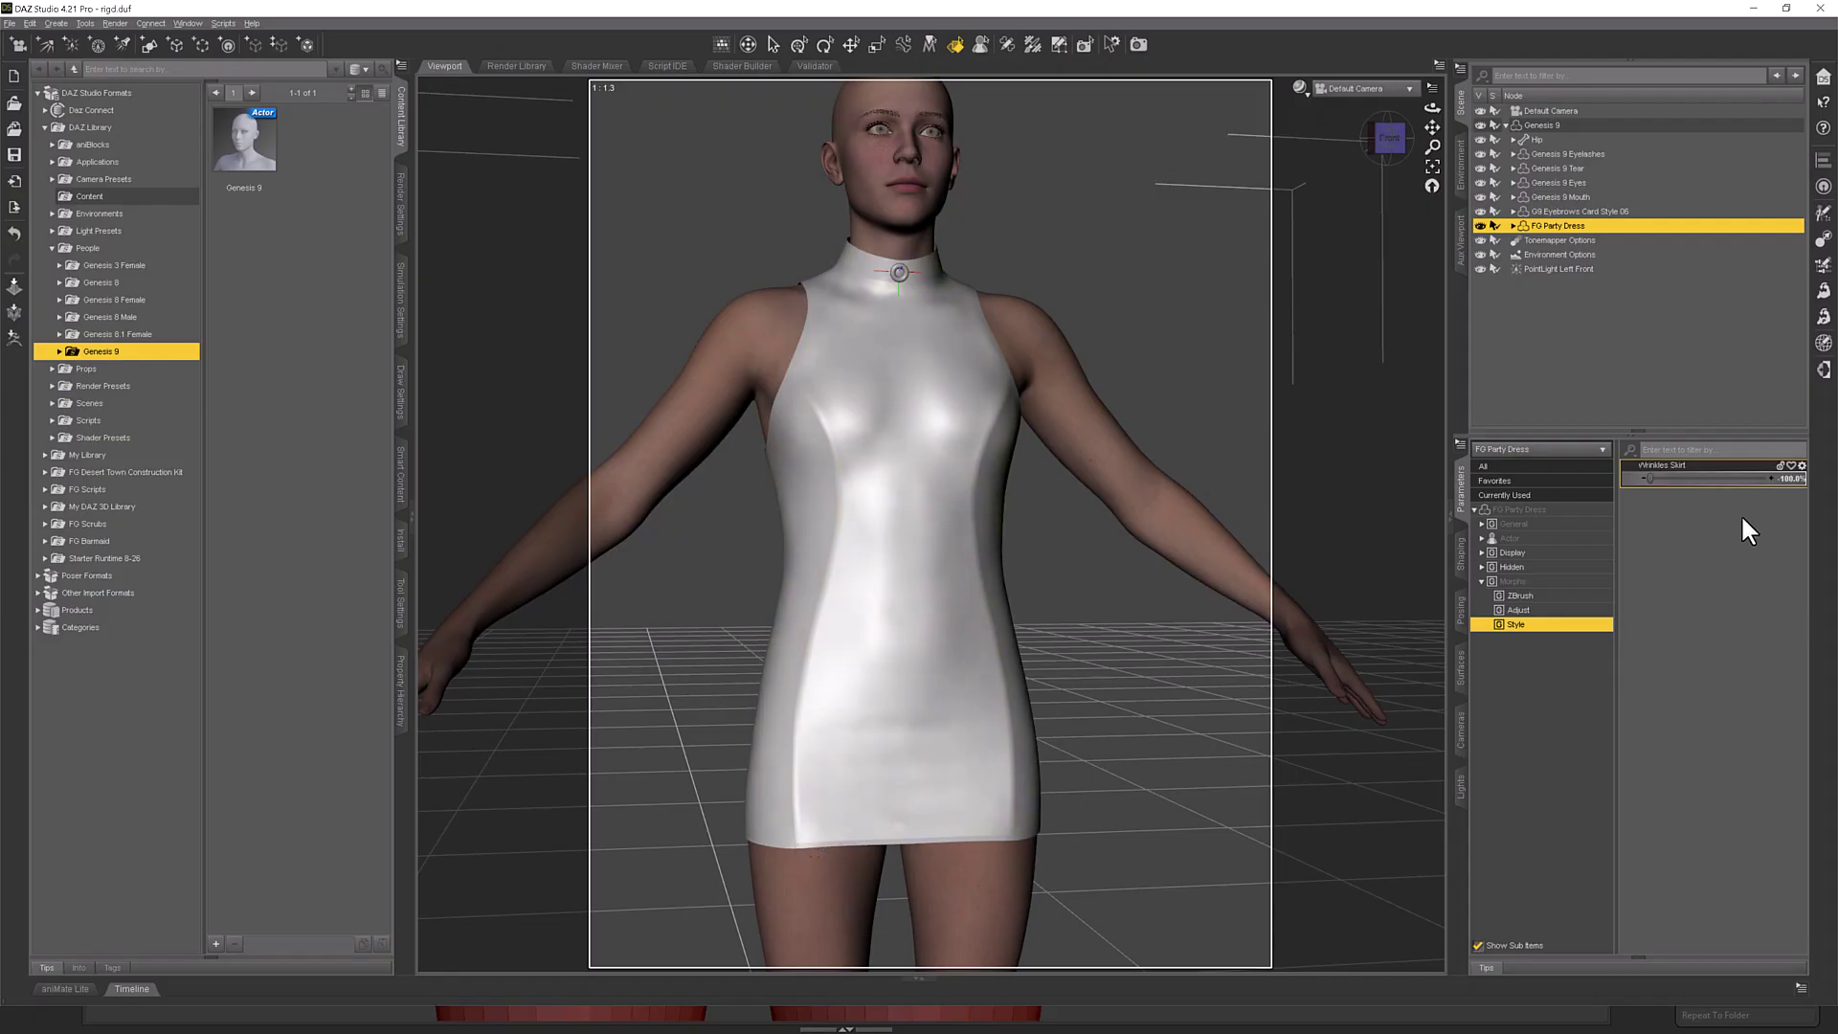
# Reset the Wrinkles Skirt morph to 0 and set its minimum limit to 0 in the parameter settings.
pyautogui.click(1784, 478)
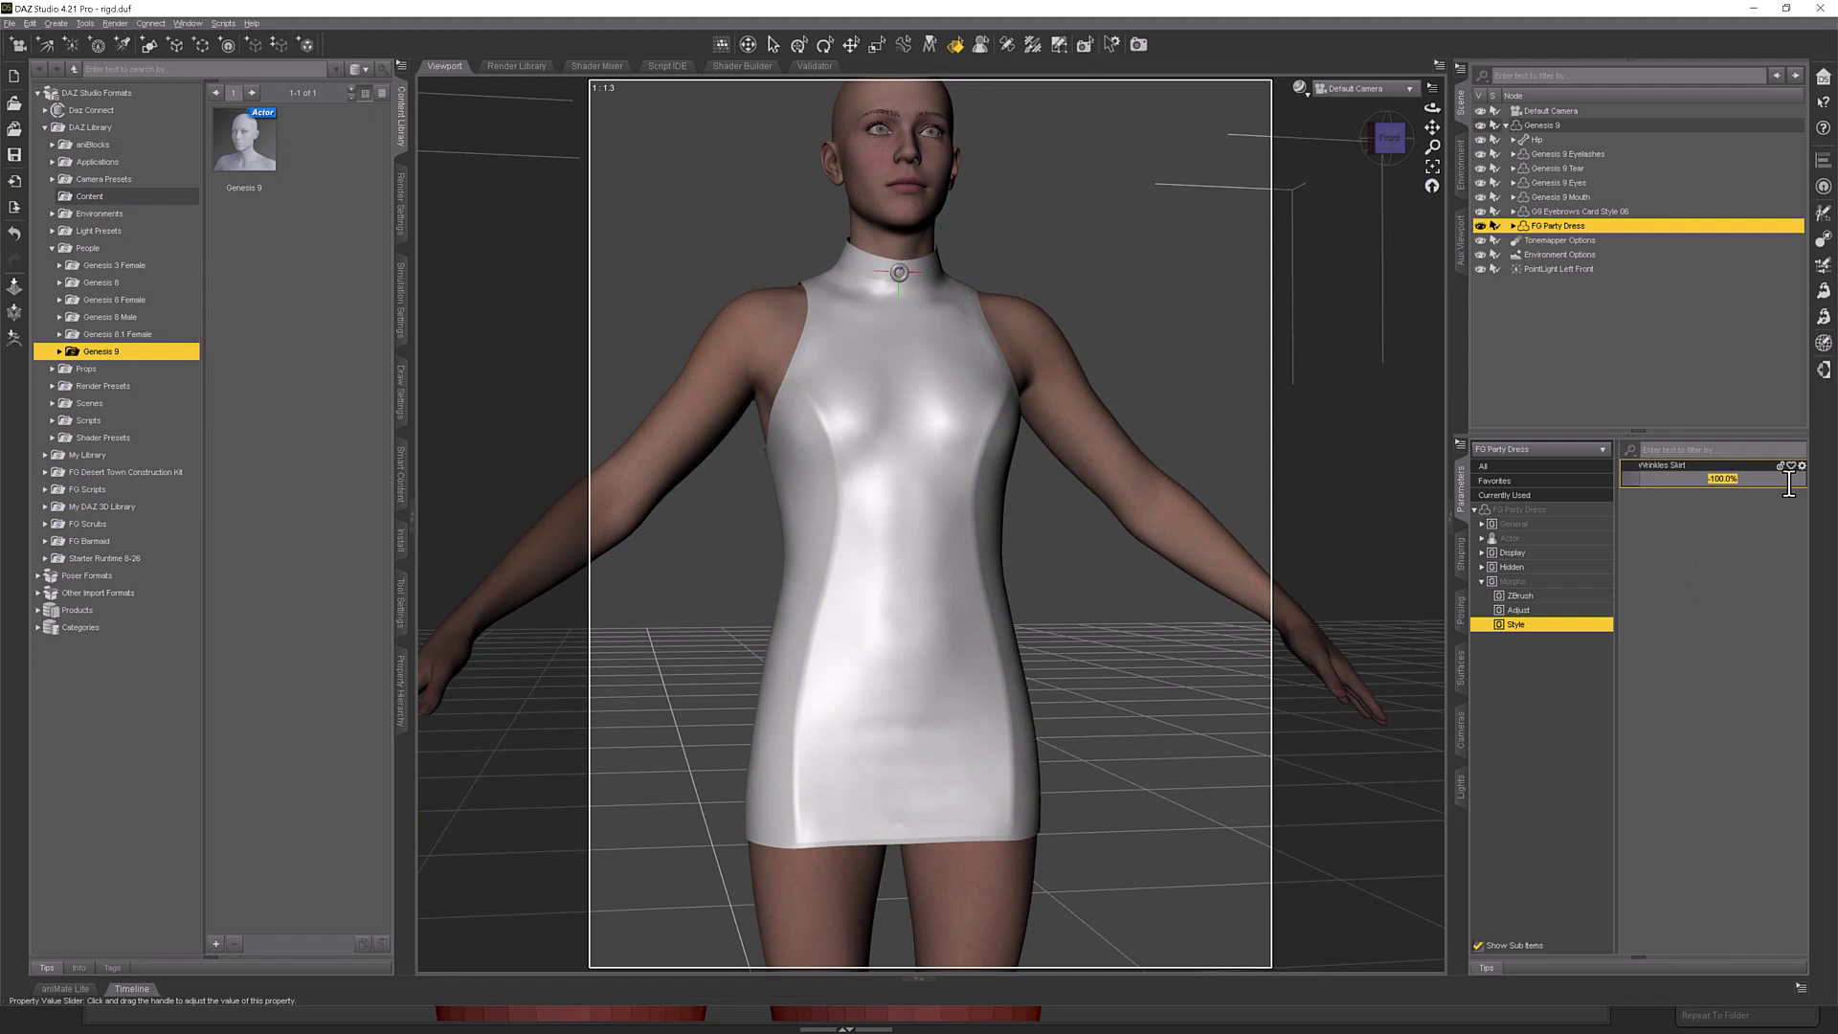
pyautogui.write('0')
pyautogui.press('Return')
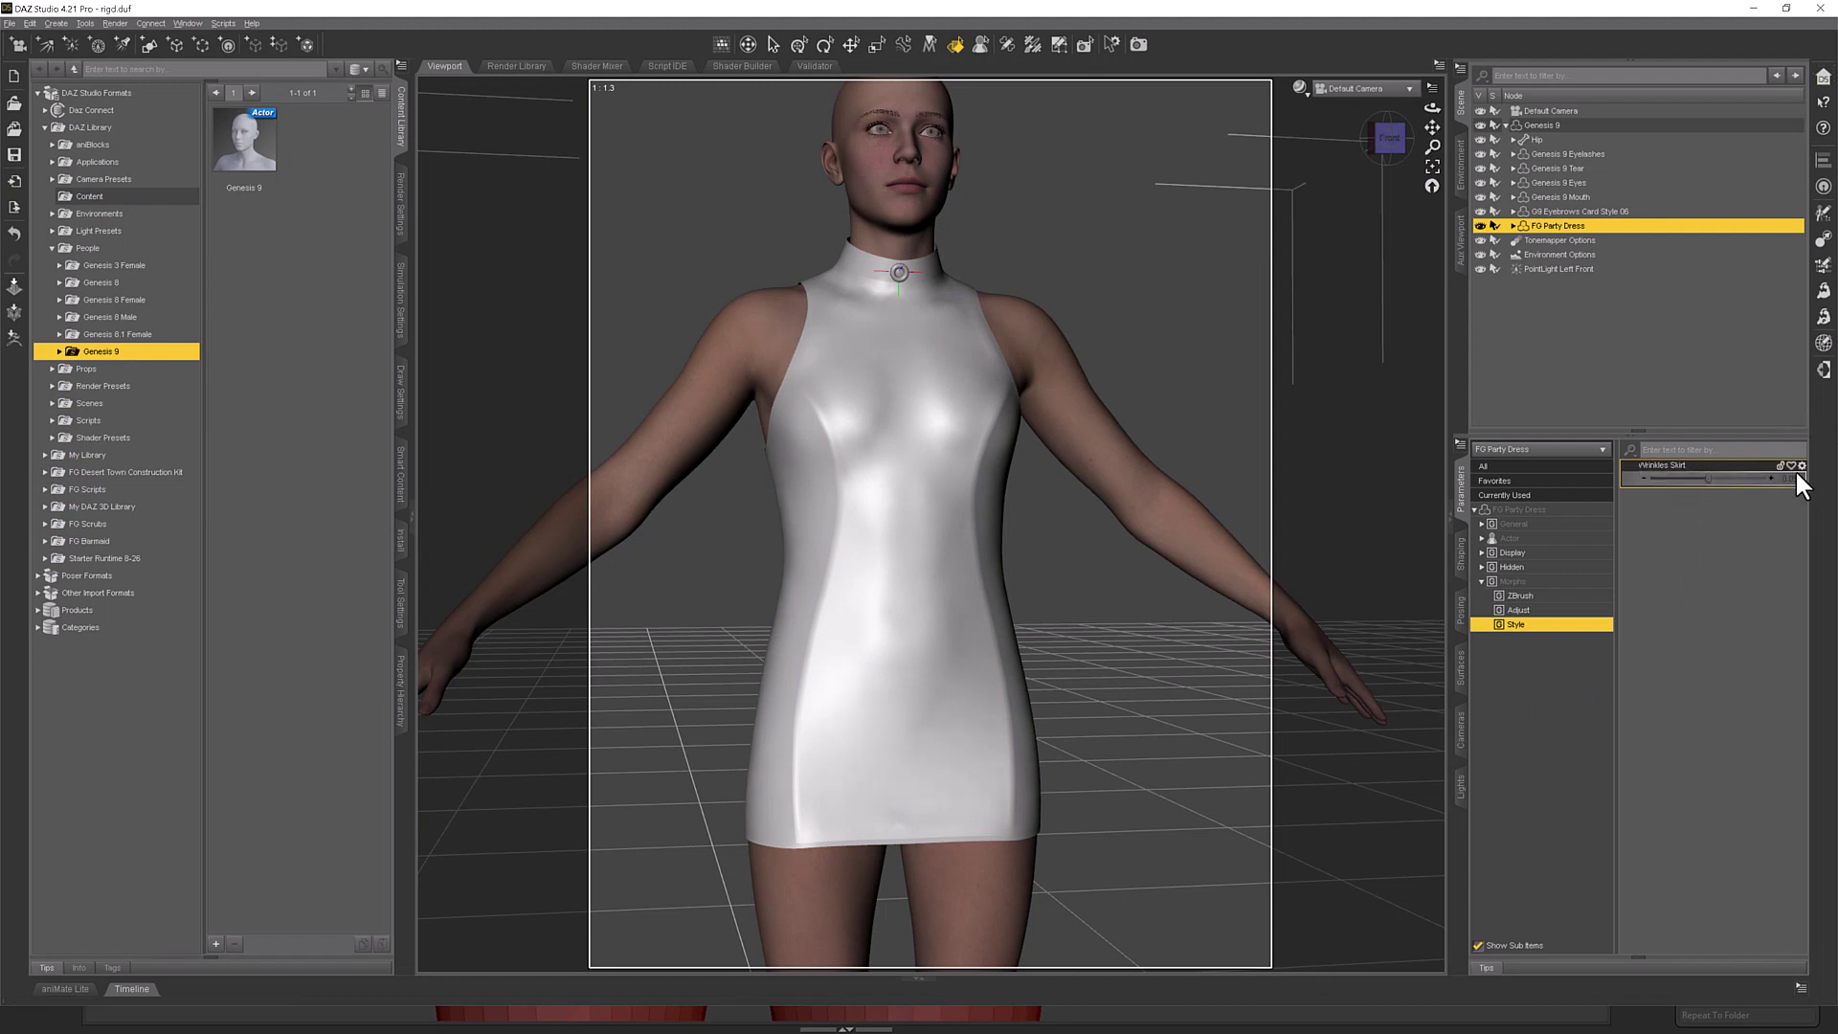
pyautogui.click(1804, 469)
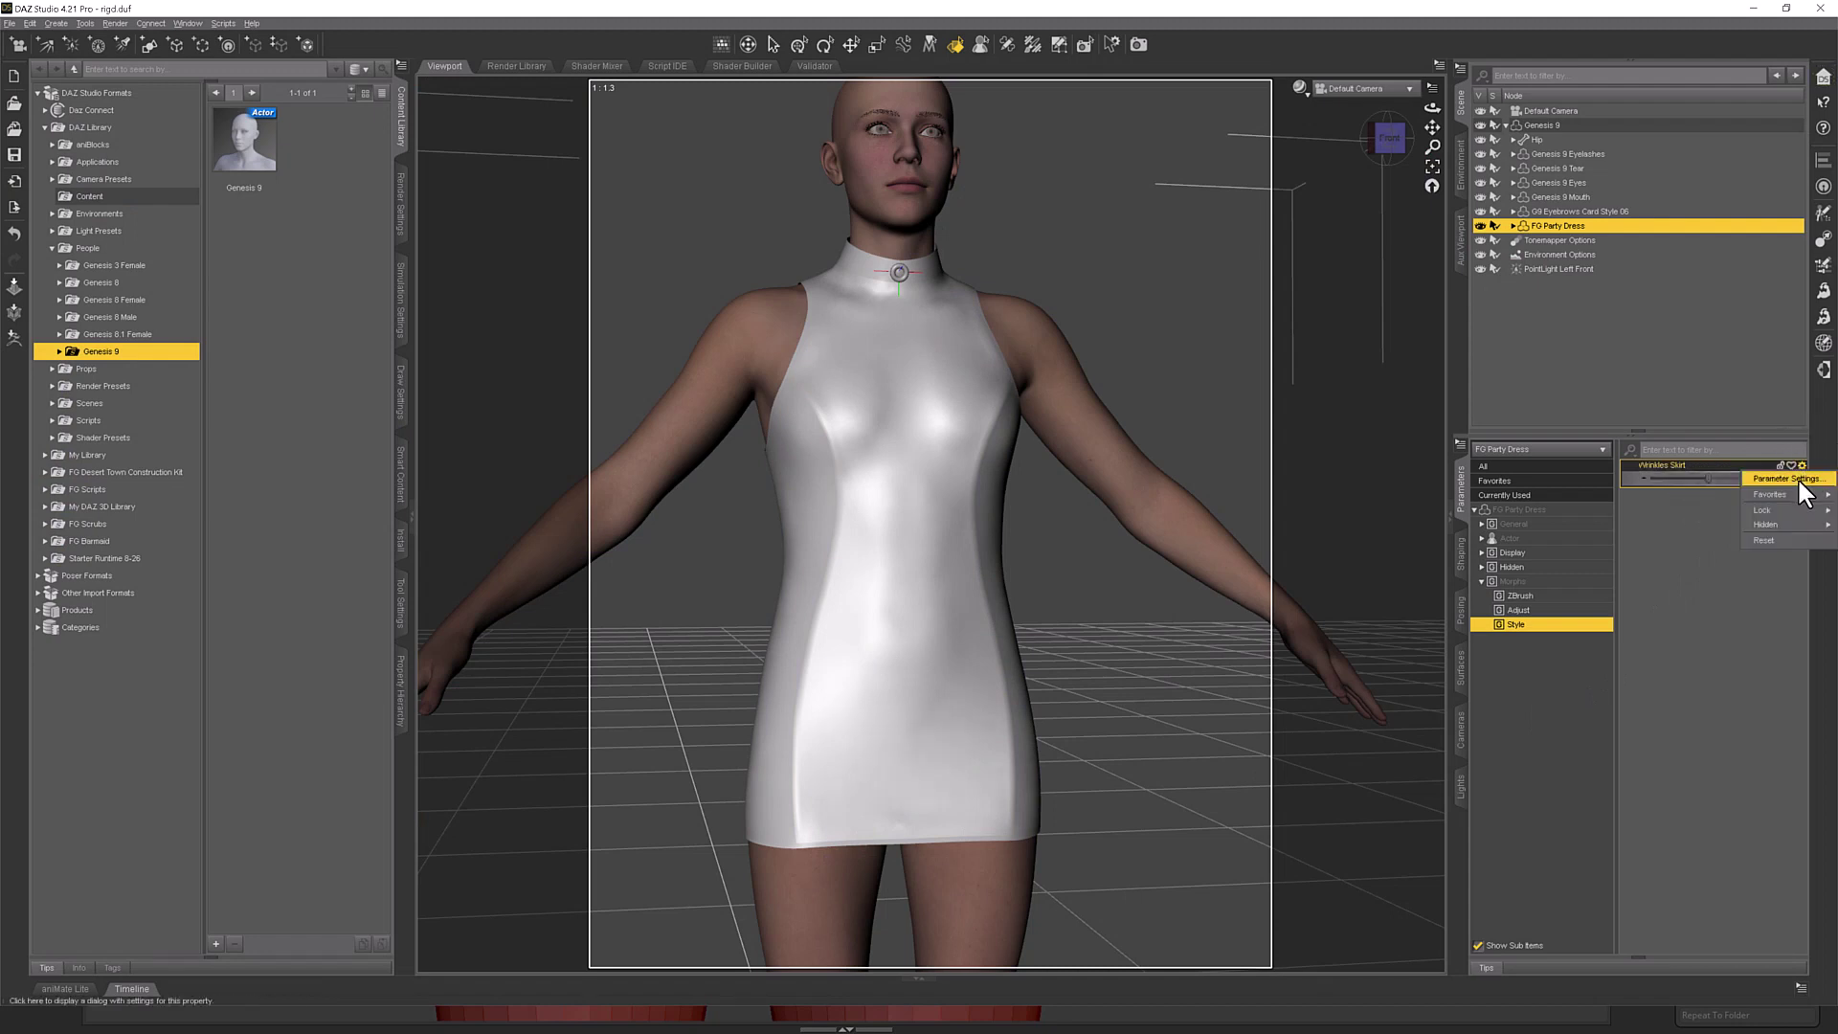
pyautogui.click(1796, 477)
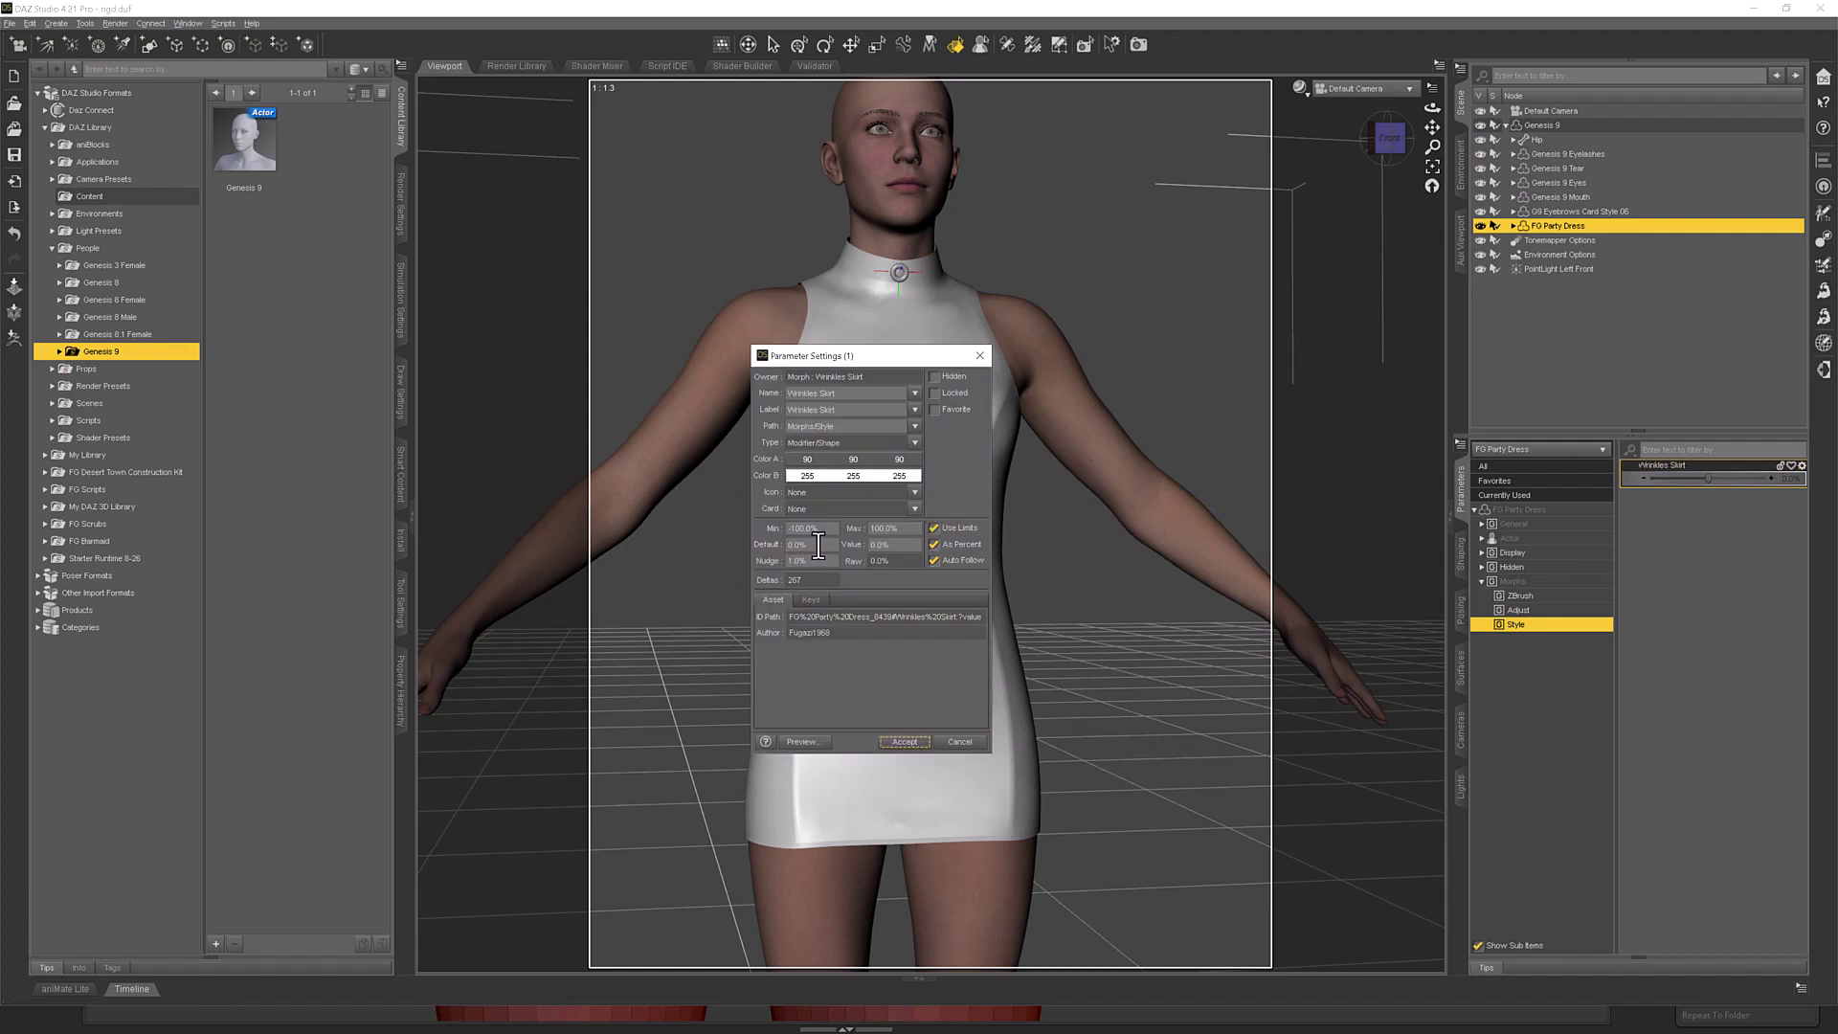
pyautogui.moveTo(818, 534); pyautogui.dragTo(741, 532)
pyautogui.write('0')
pyautogui.press('Return')
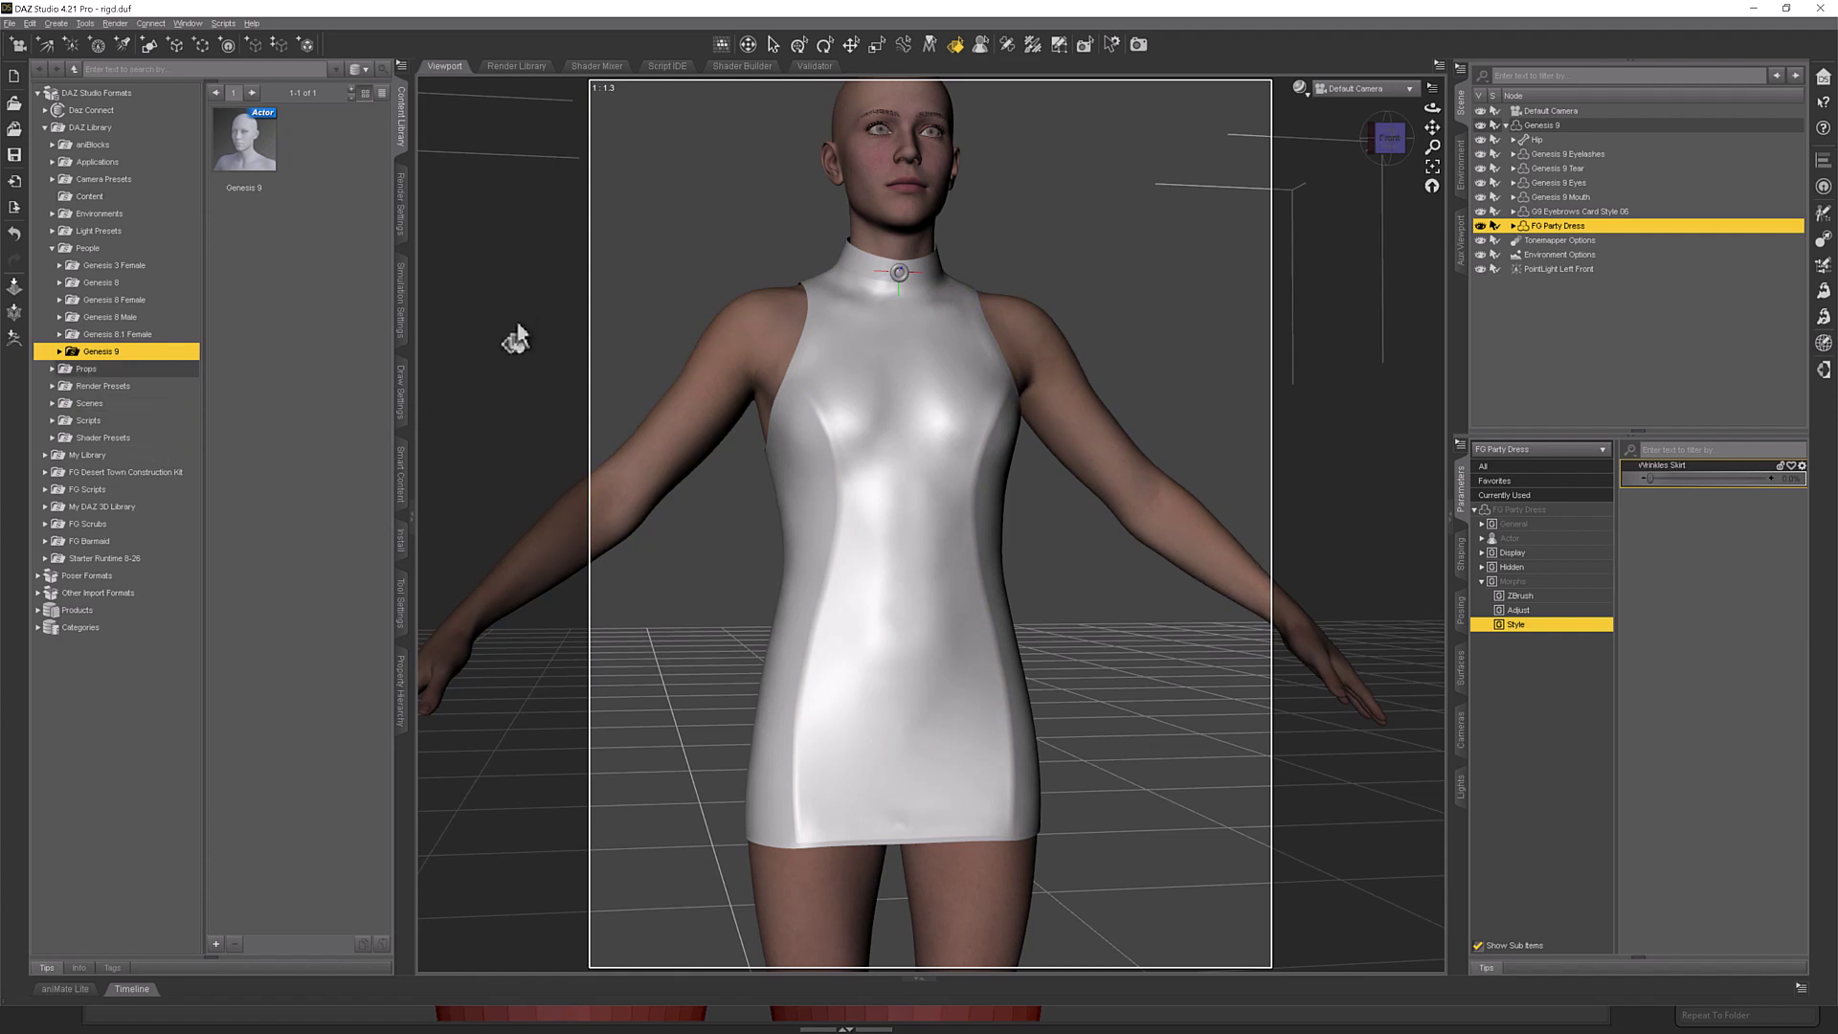
# Send the dress to ZBrush through GoZ, exporting it with deformations.
pyautogui.click(13, 338)
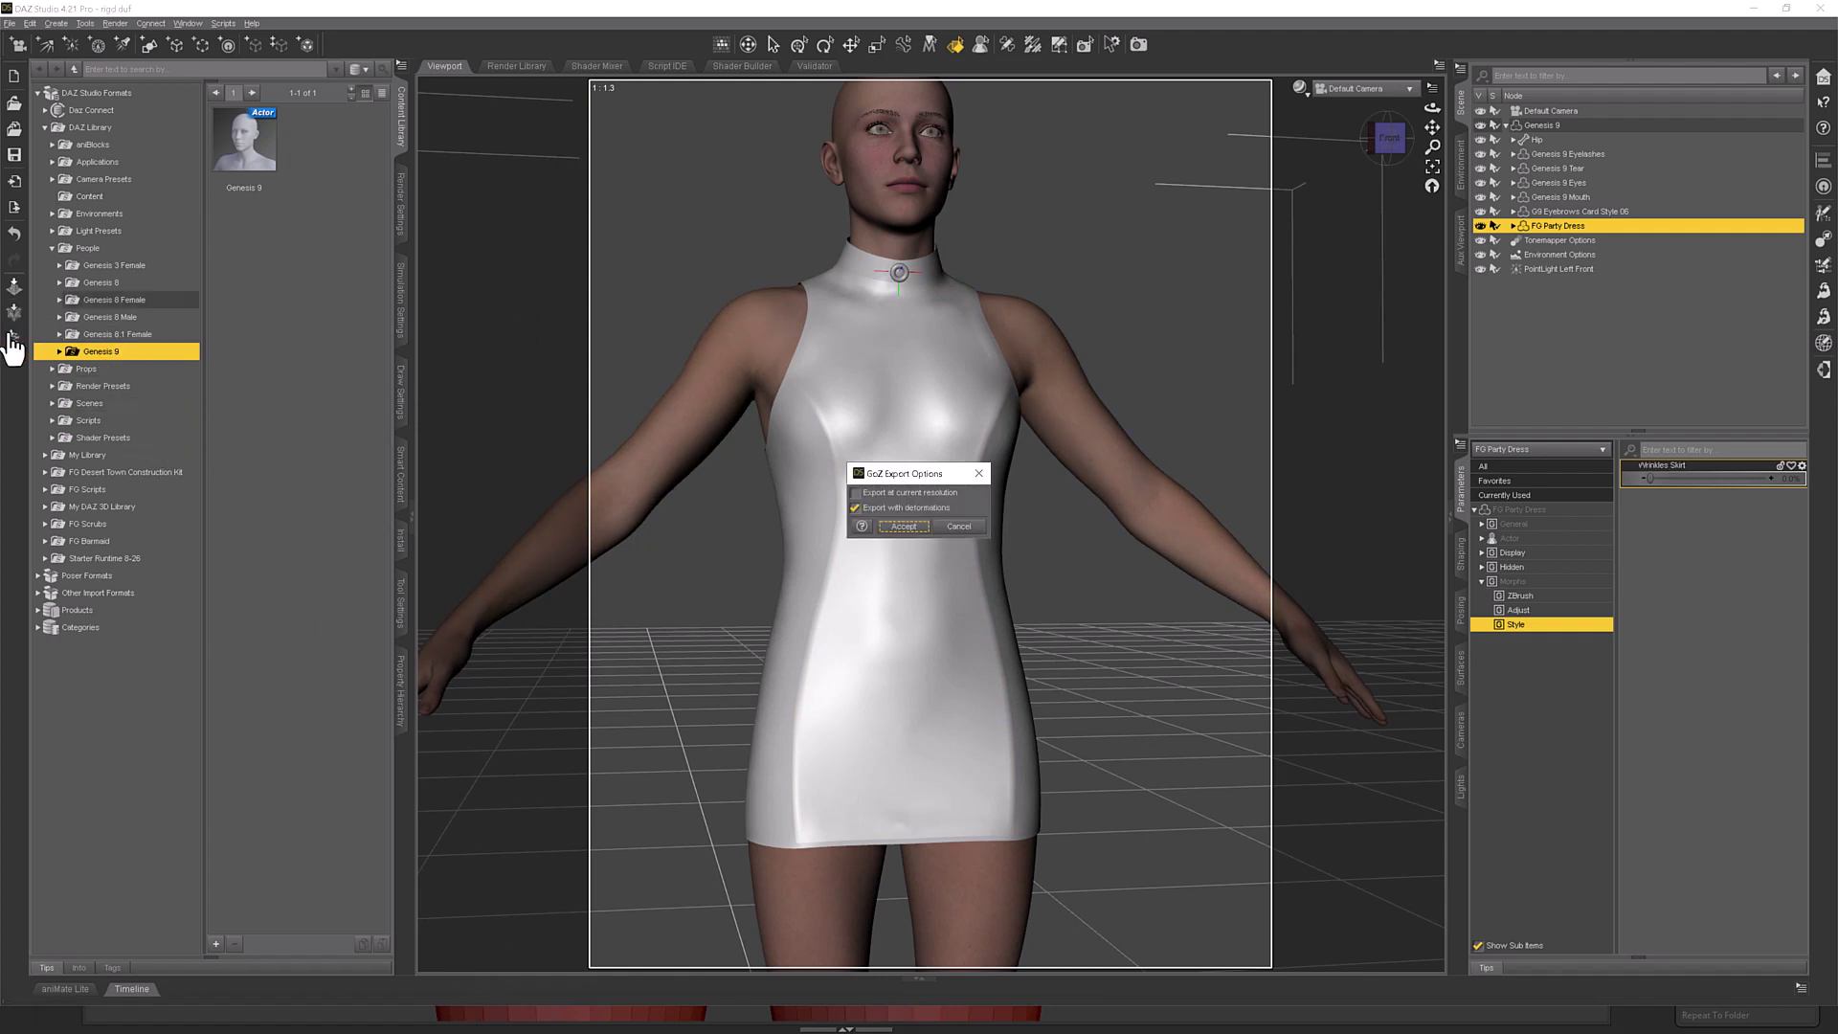
pyautogui.click(885, 525)
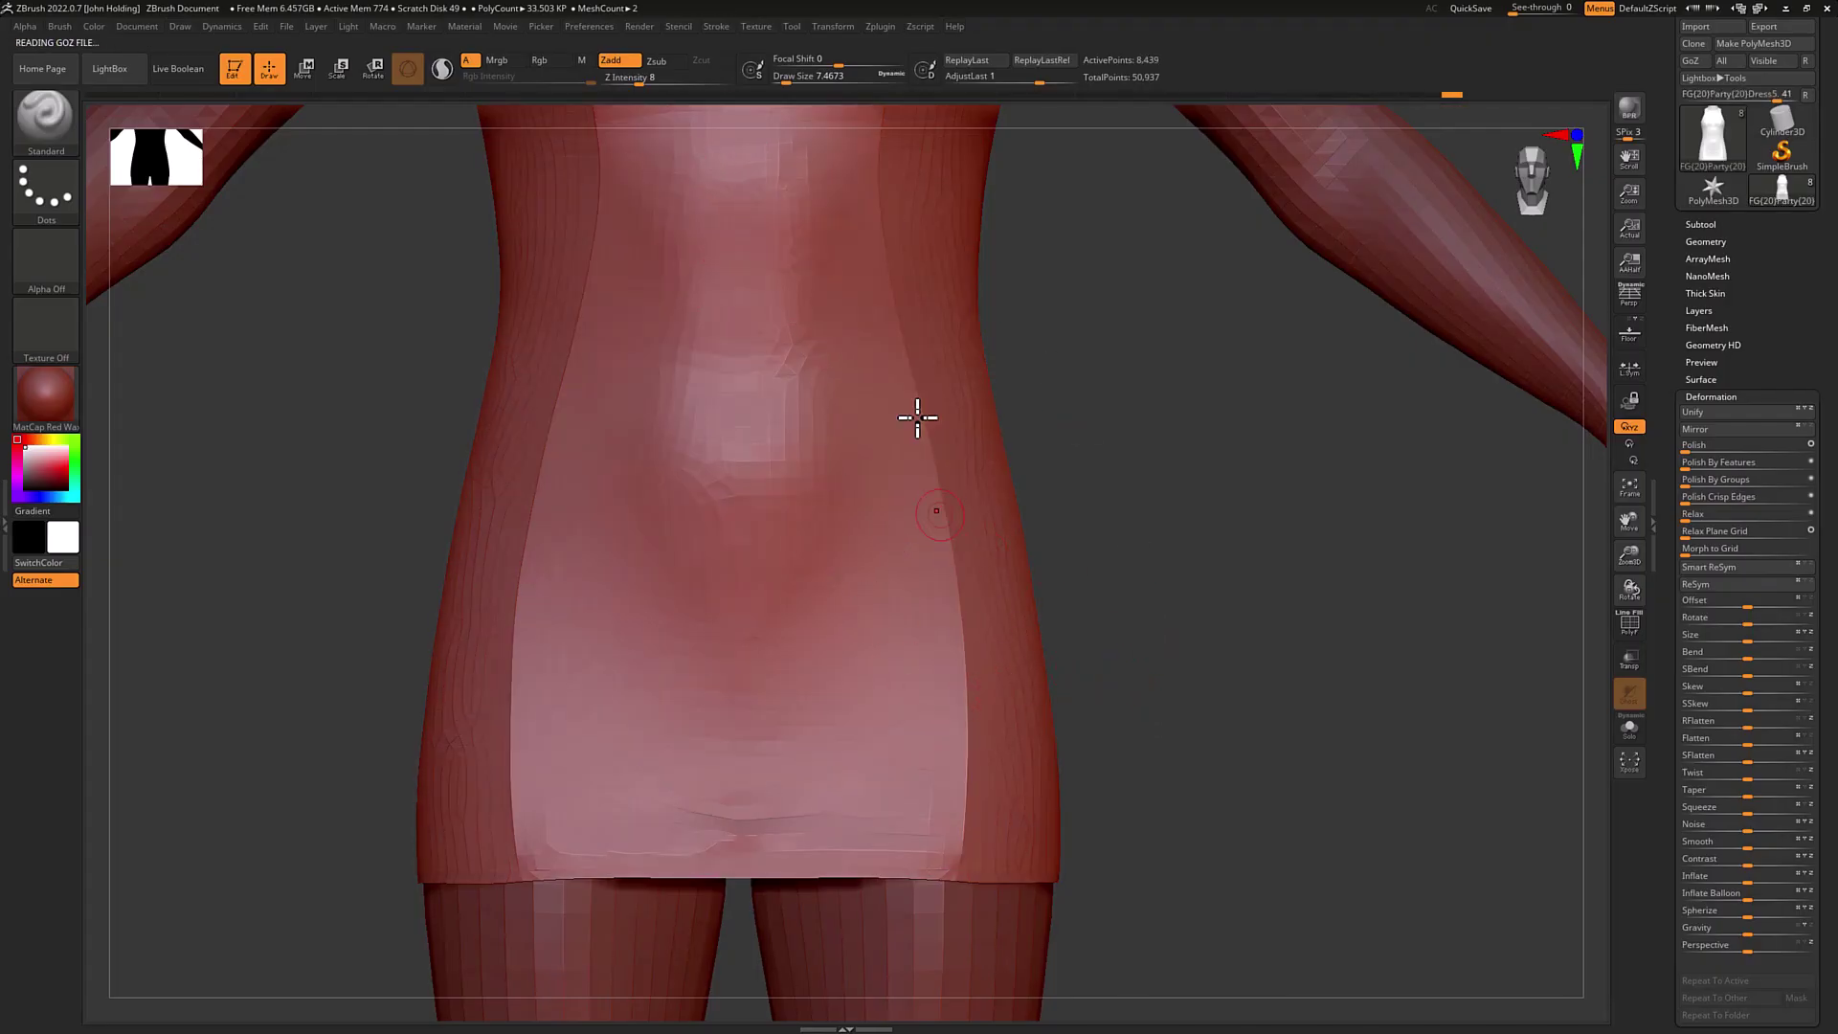
# Try a horizontal wrinkle across the skirt at the figure's left thigh with Z Intensity 27, and undo the stroke.
pyautogui.moveTo(645, 79); pyautogui.dragTo(665, 89)
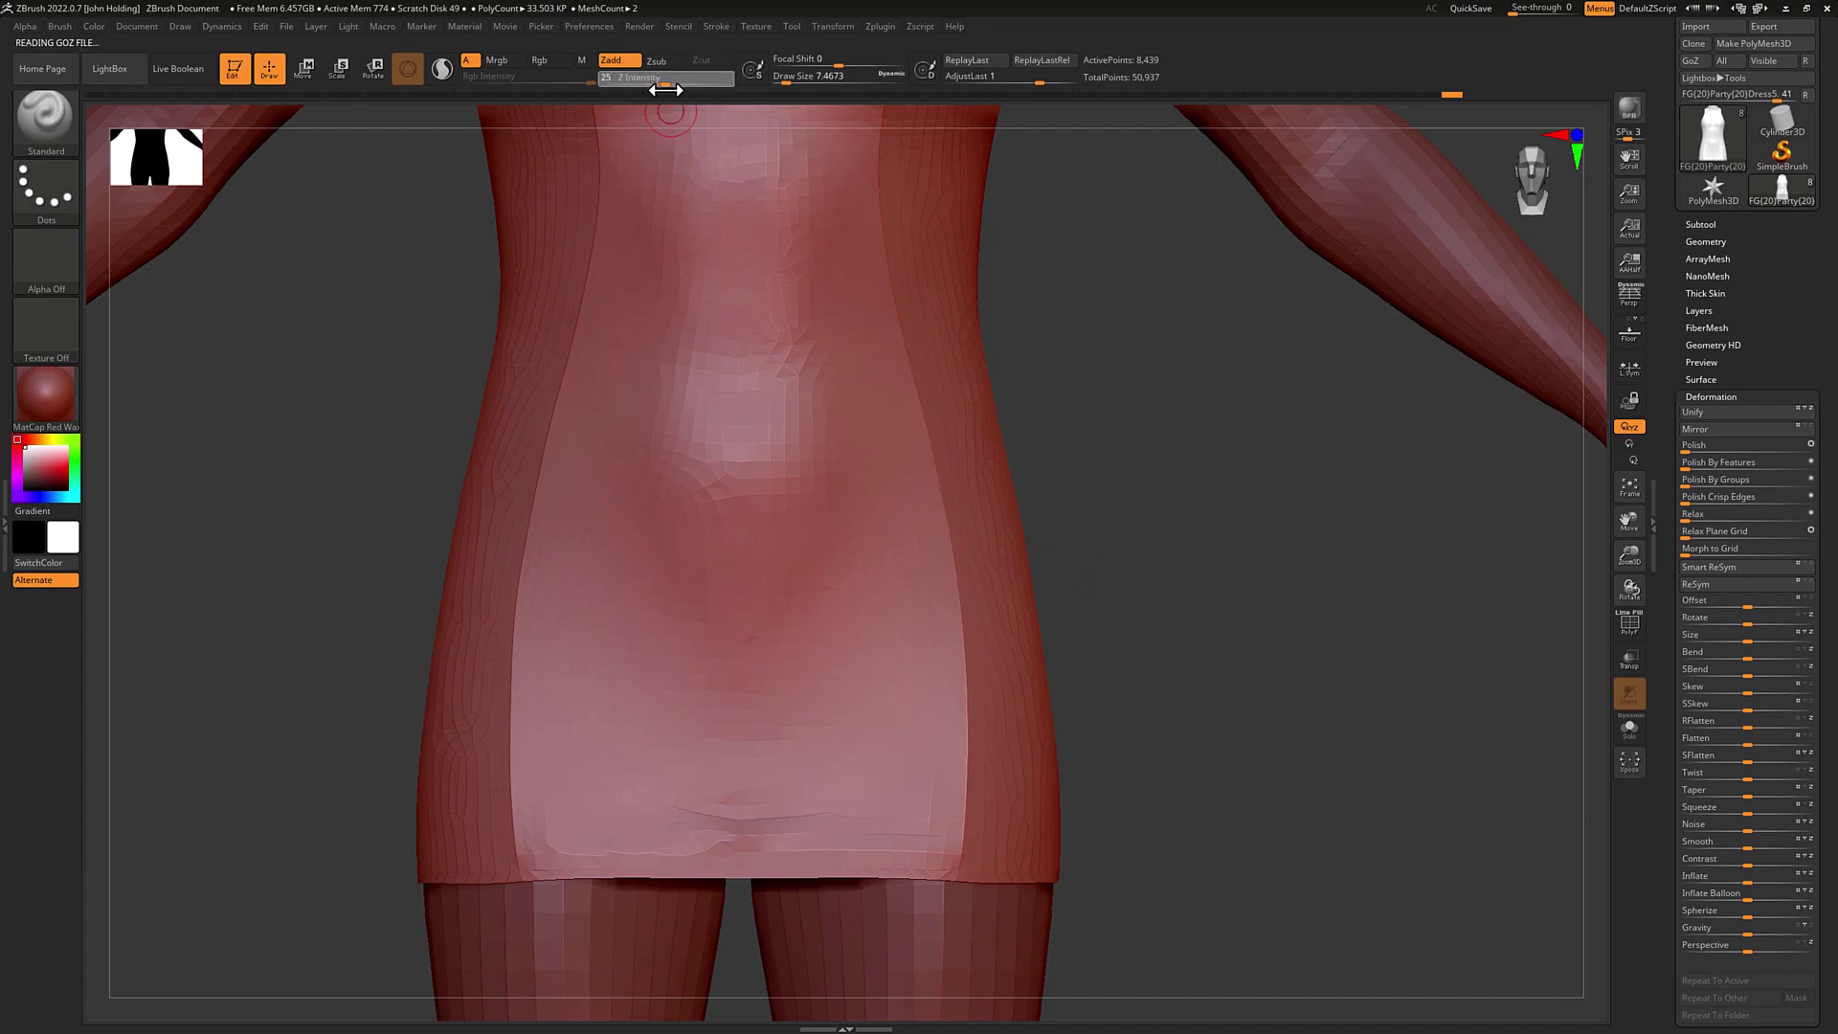
pyautogui.moveTo(1127, 618); pyautogui.dragTo(1004, 567)
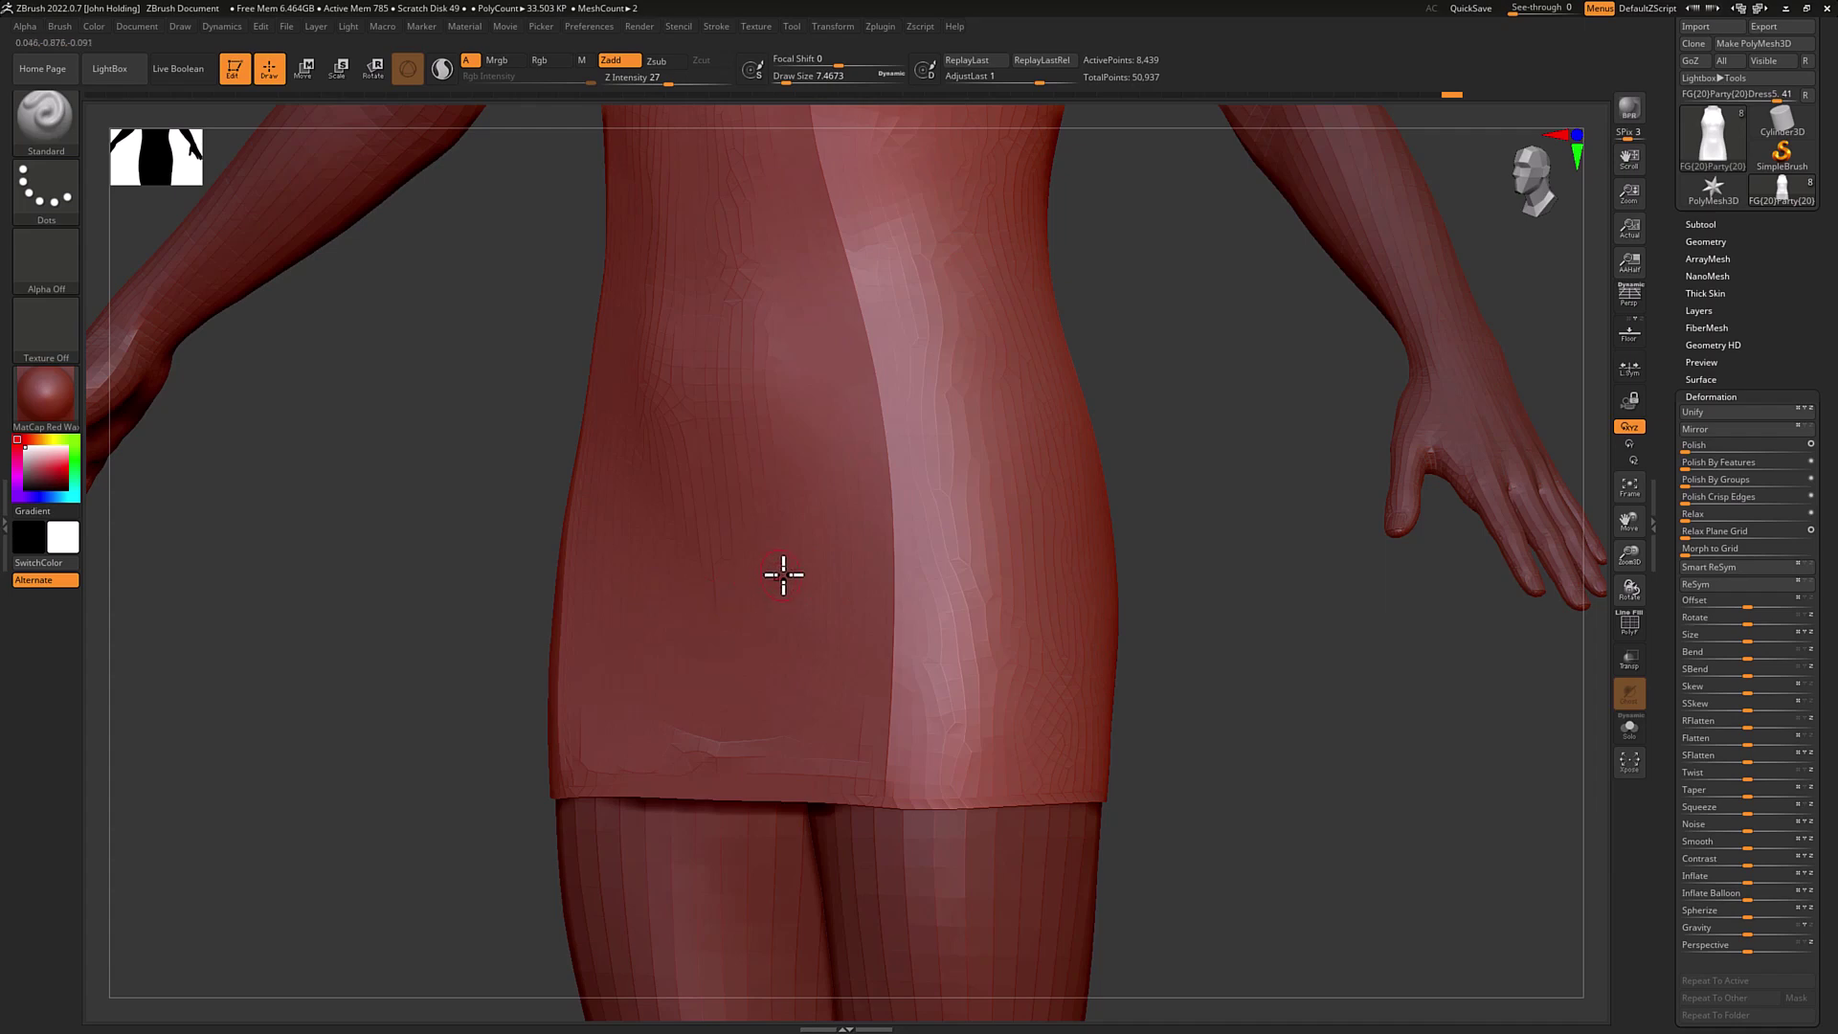
pyautogui.moveTo(779, 574); pyautogui.dragTo(1071, 574)
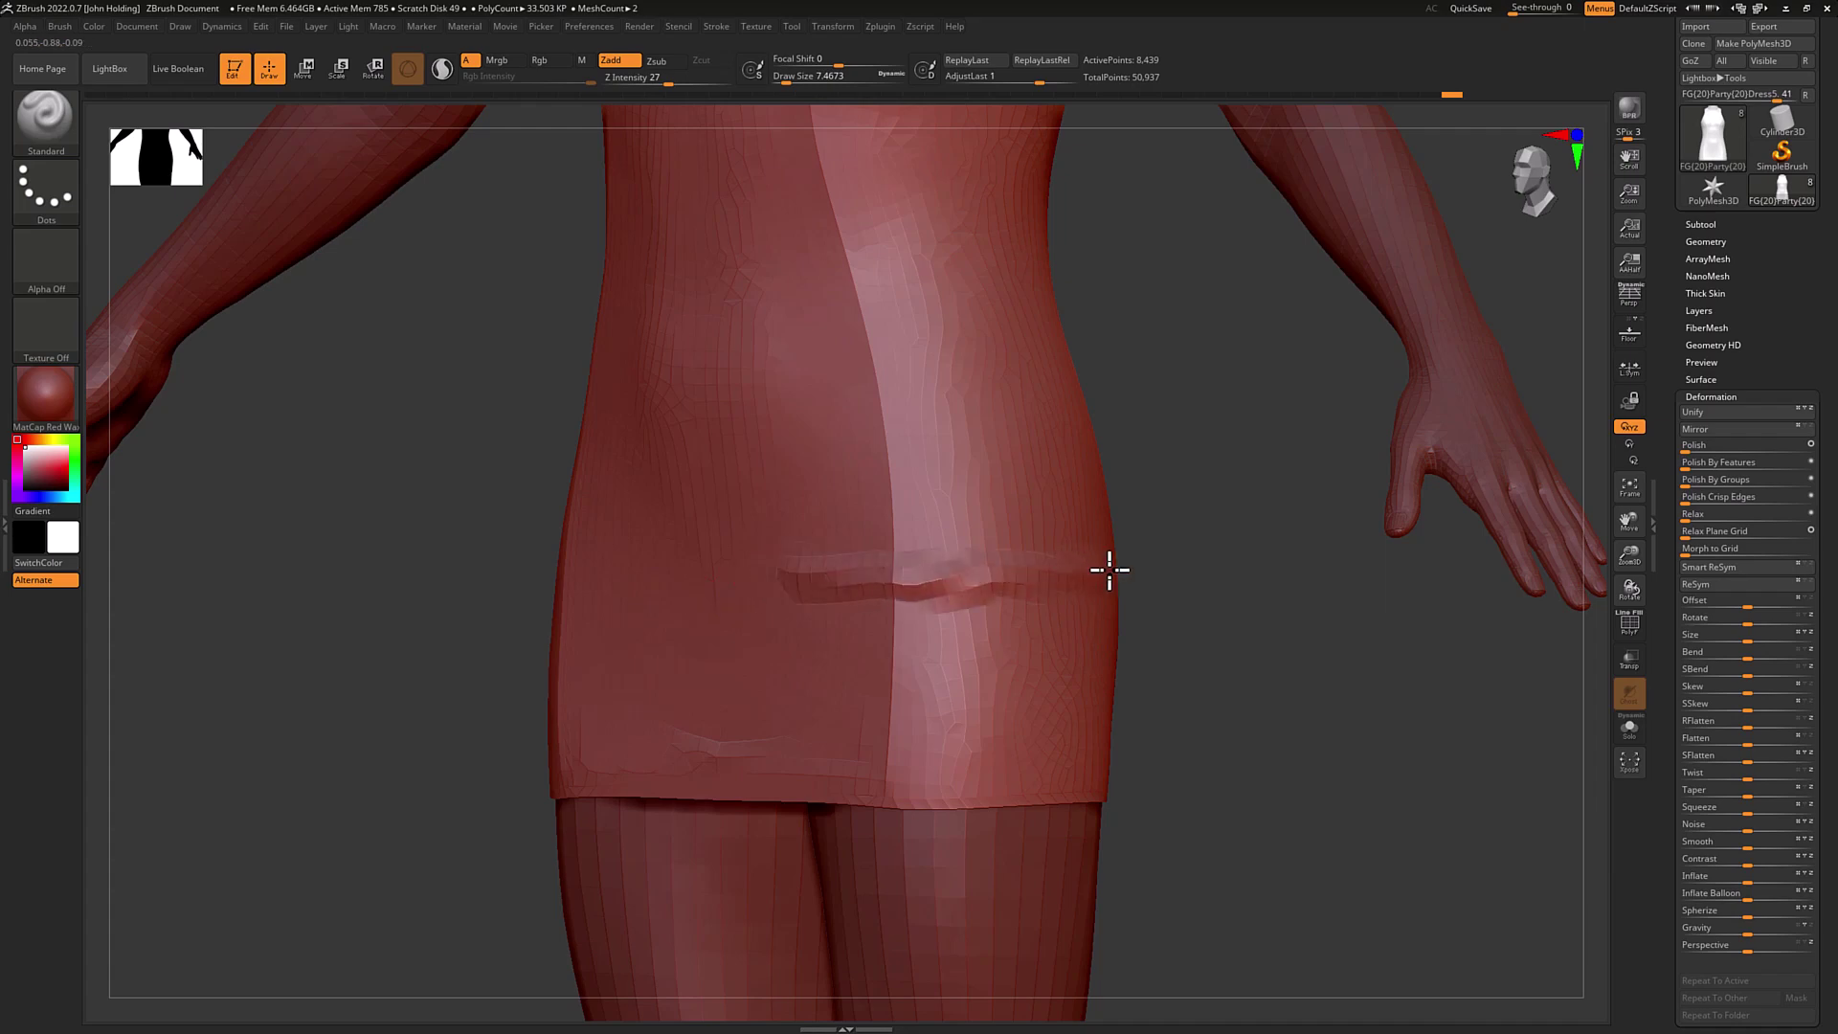
pyautogui.moveTo(1215, 537); pyautogui.dragTo(1026, 613)
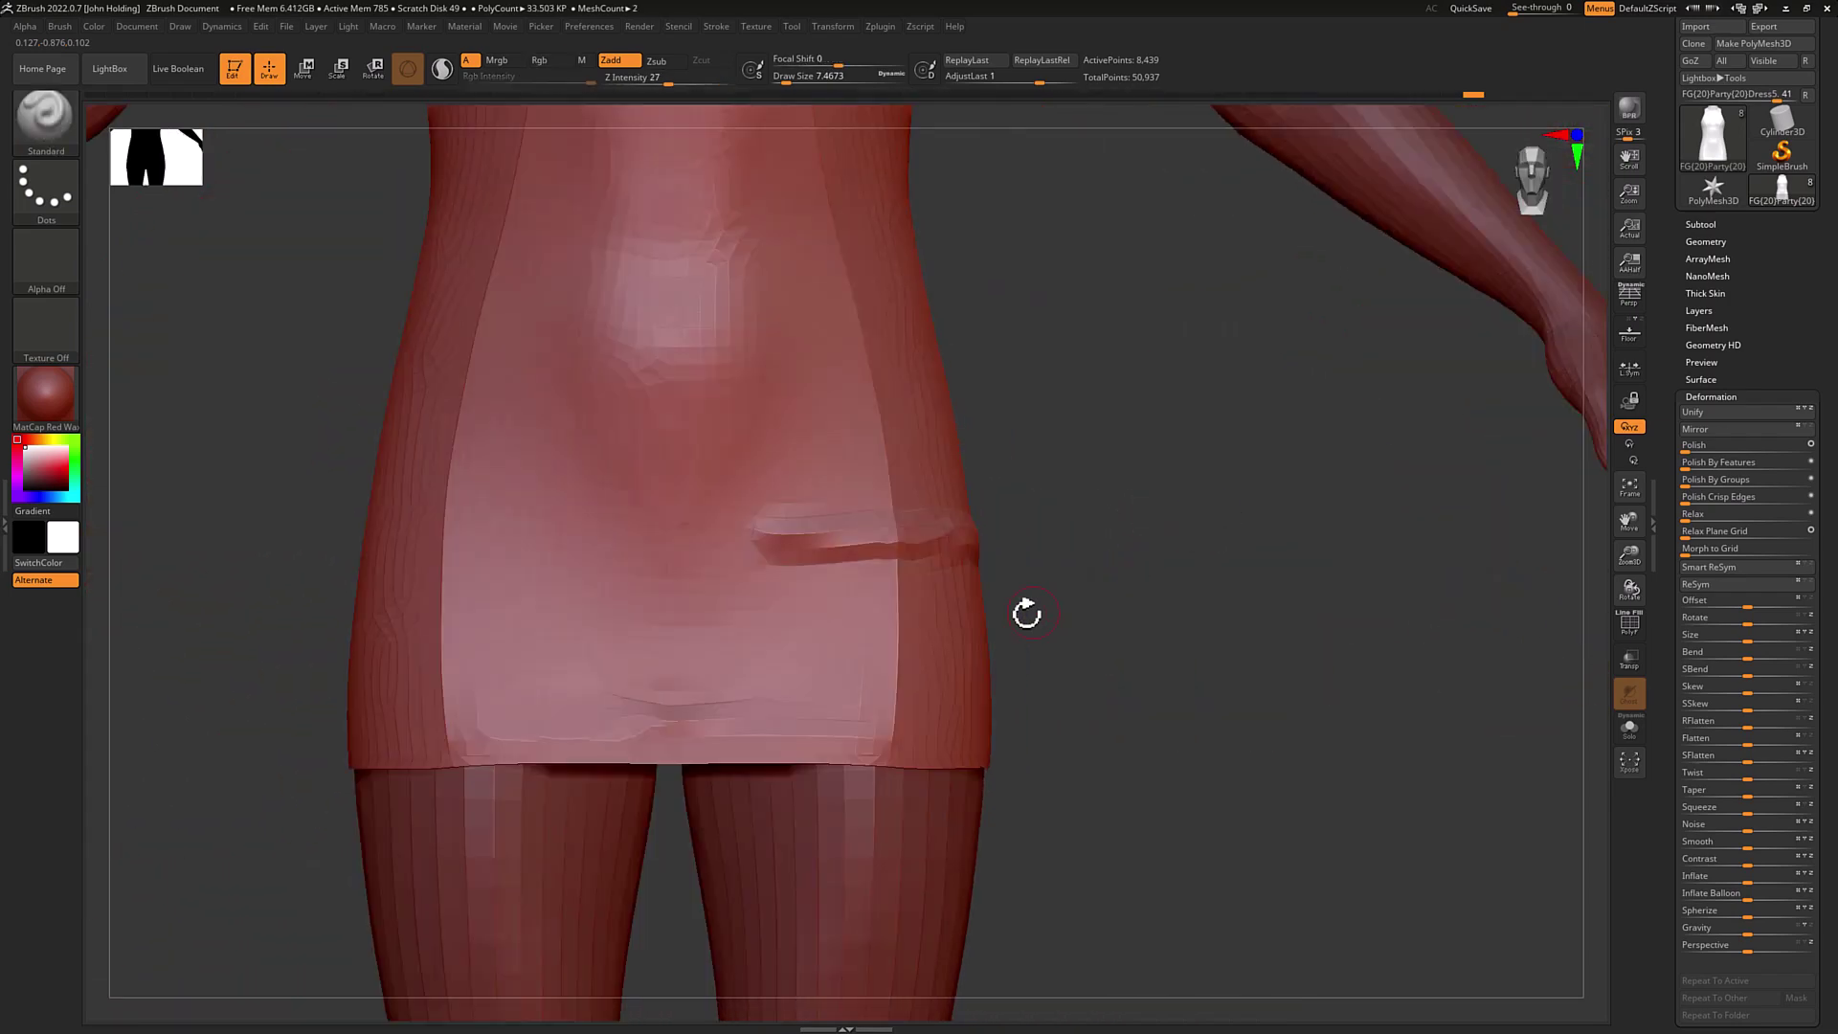
pyautogui.press('ctrl')
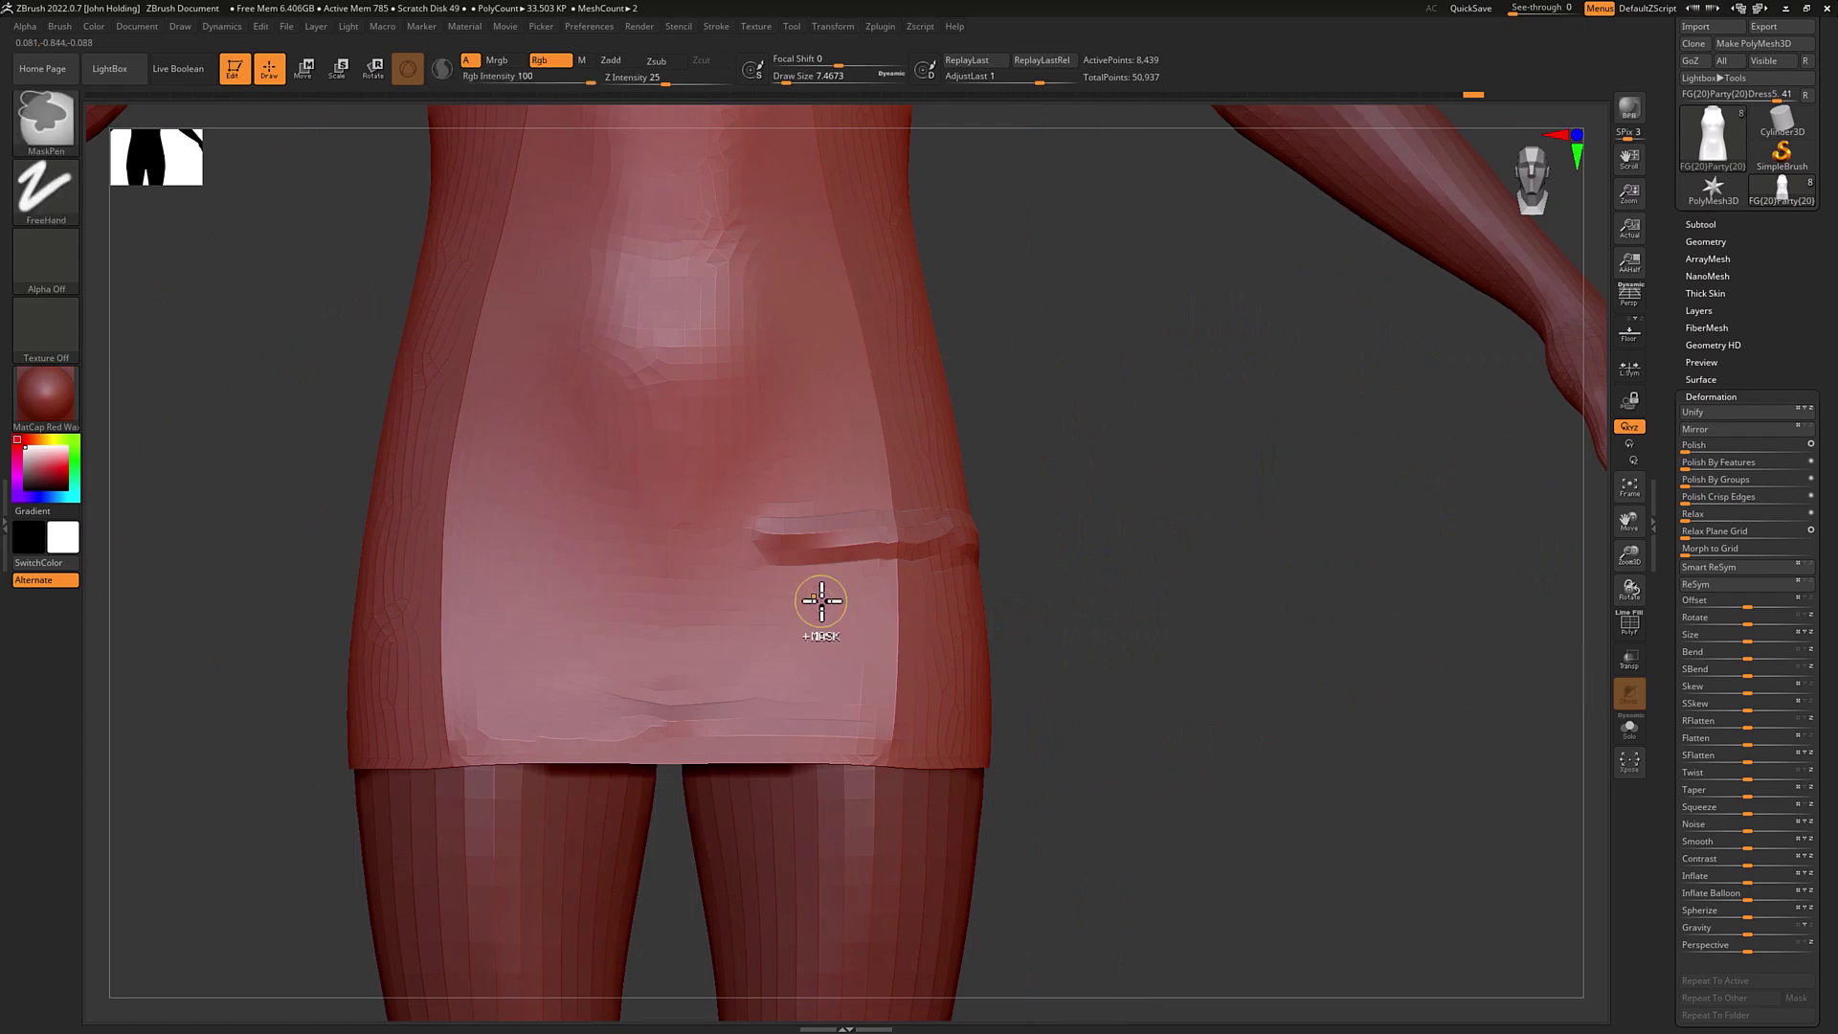
pyautogui.hotkey('ctrl', 'z')
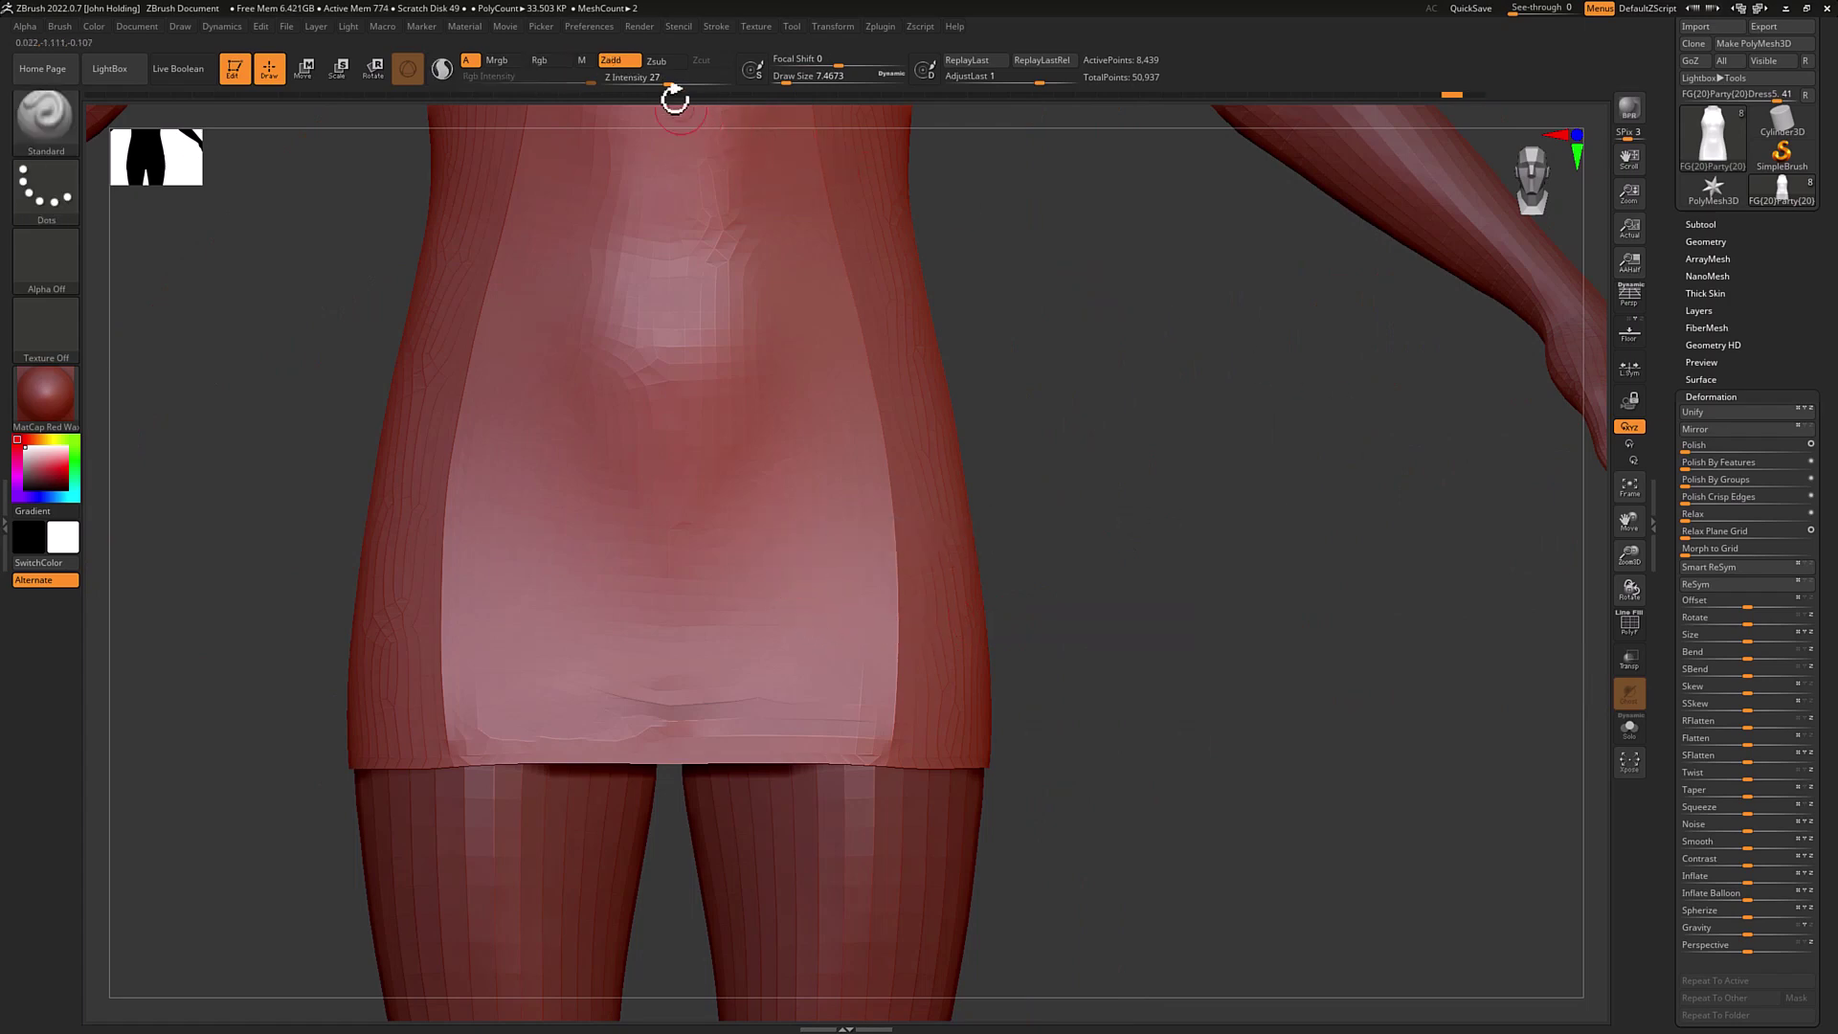
# Set Z Intensity to 13 and sculpt a diagonal wrinkle rising from the front of the left thigh toward the hip.
pyautogui.moveTo(672, 85); pyautogui.dragTo(658, 86)
pyautogui.moveTo(1013, 570); pyautogui.dragTo(985, 459)
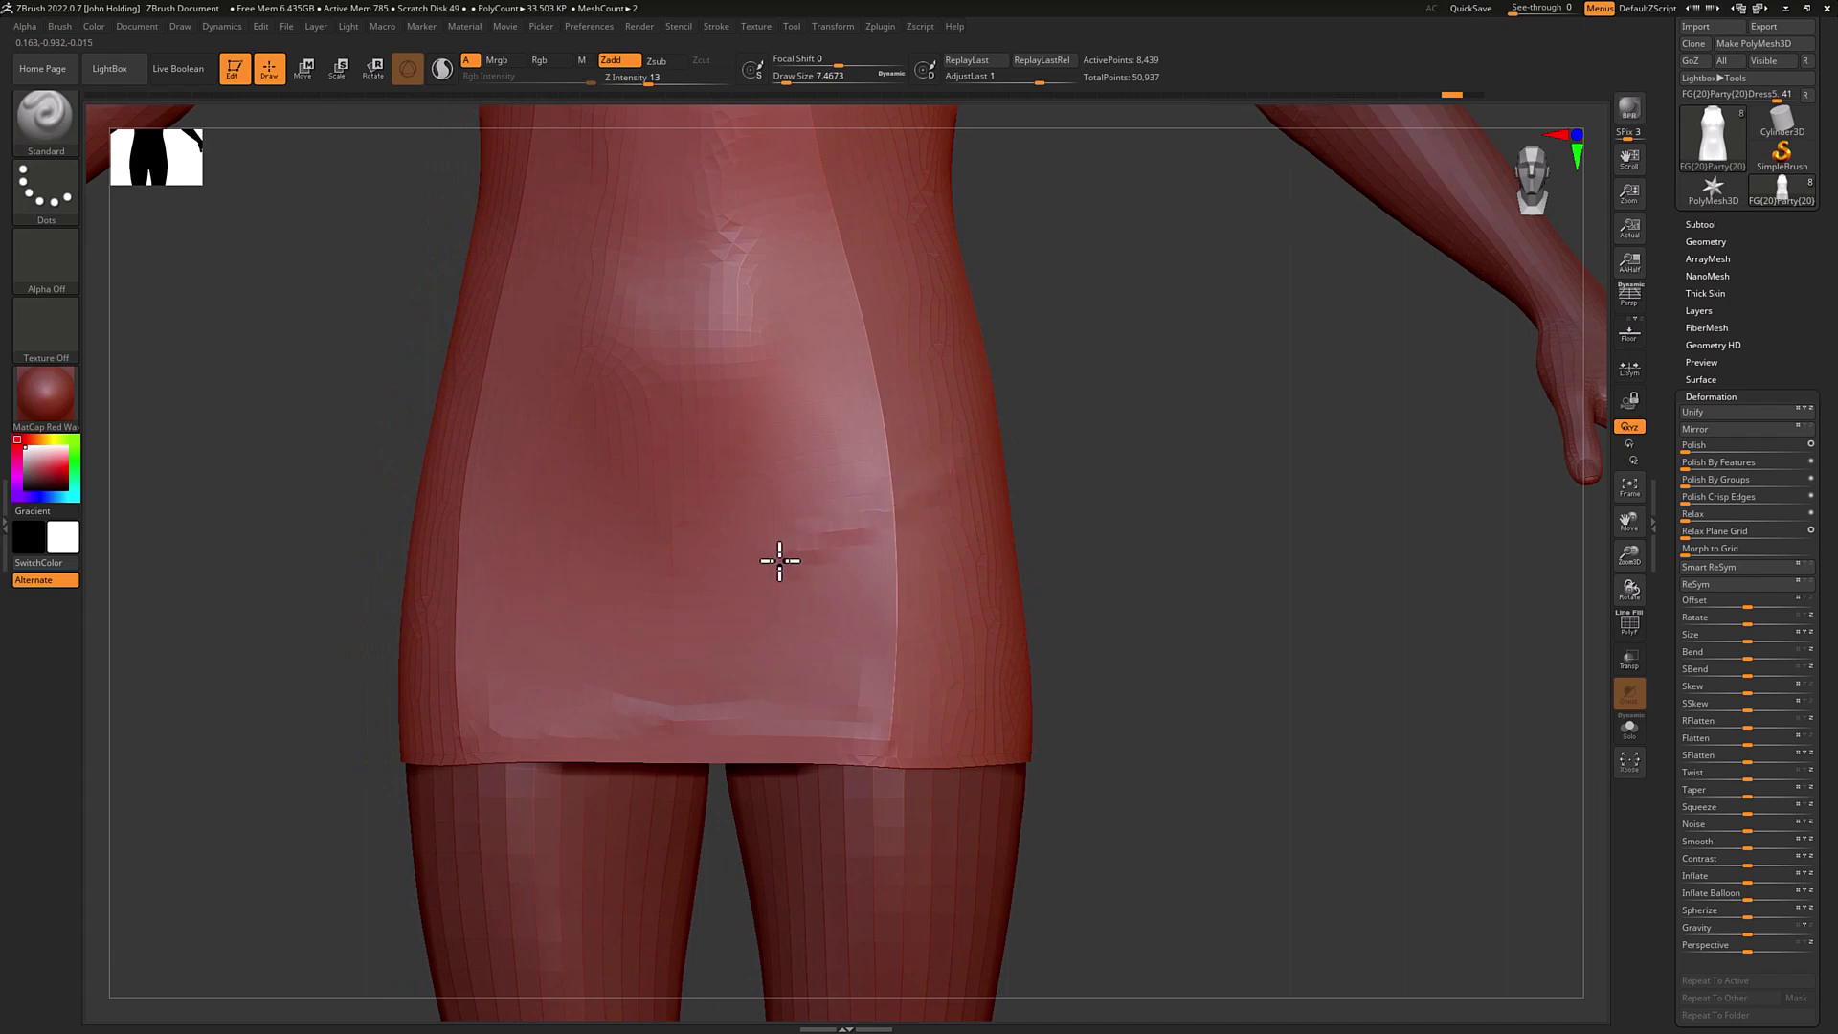
pyautogui.moveTo(779, 561); pyautogui.dragTo(756, 572)
pyautogui.moveTo(976, 440); pyautogui.dragTo(749, 569)
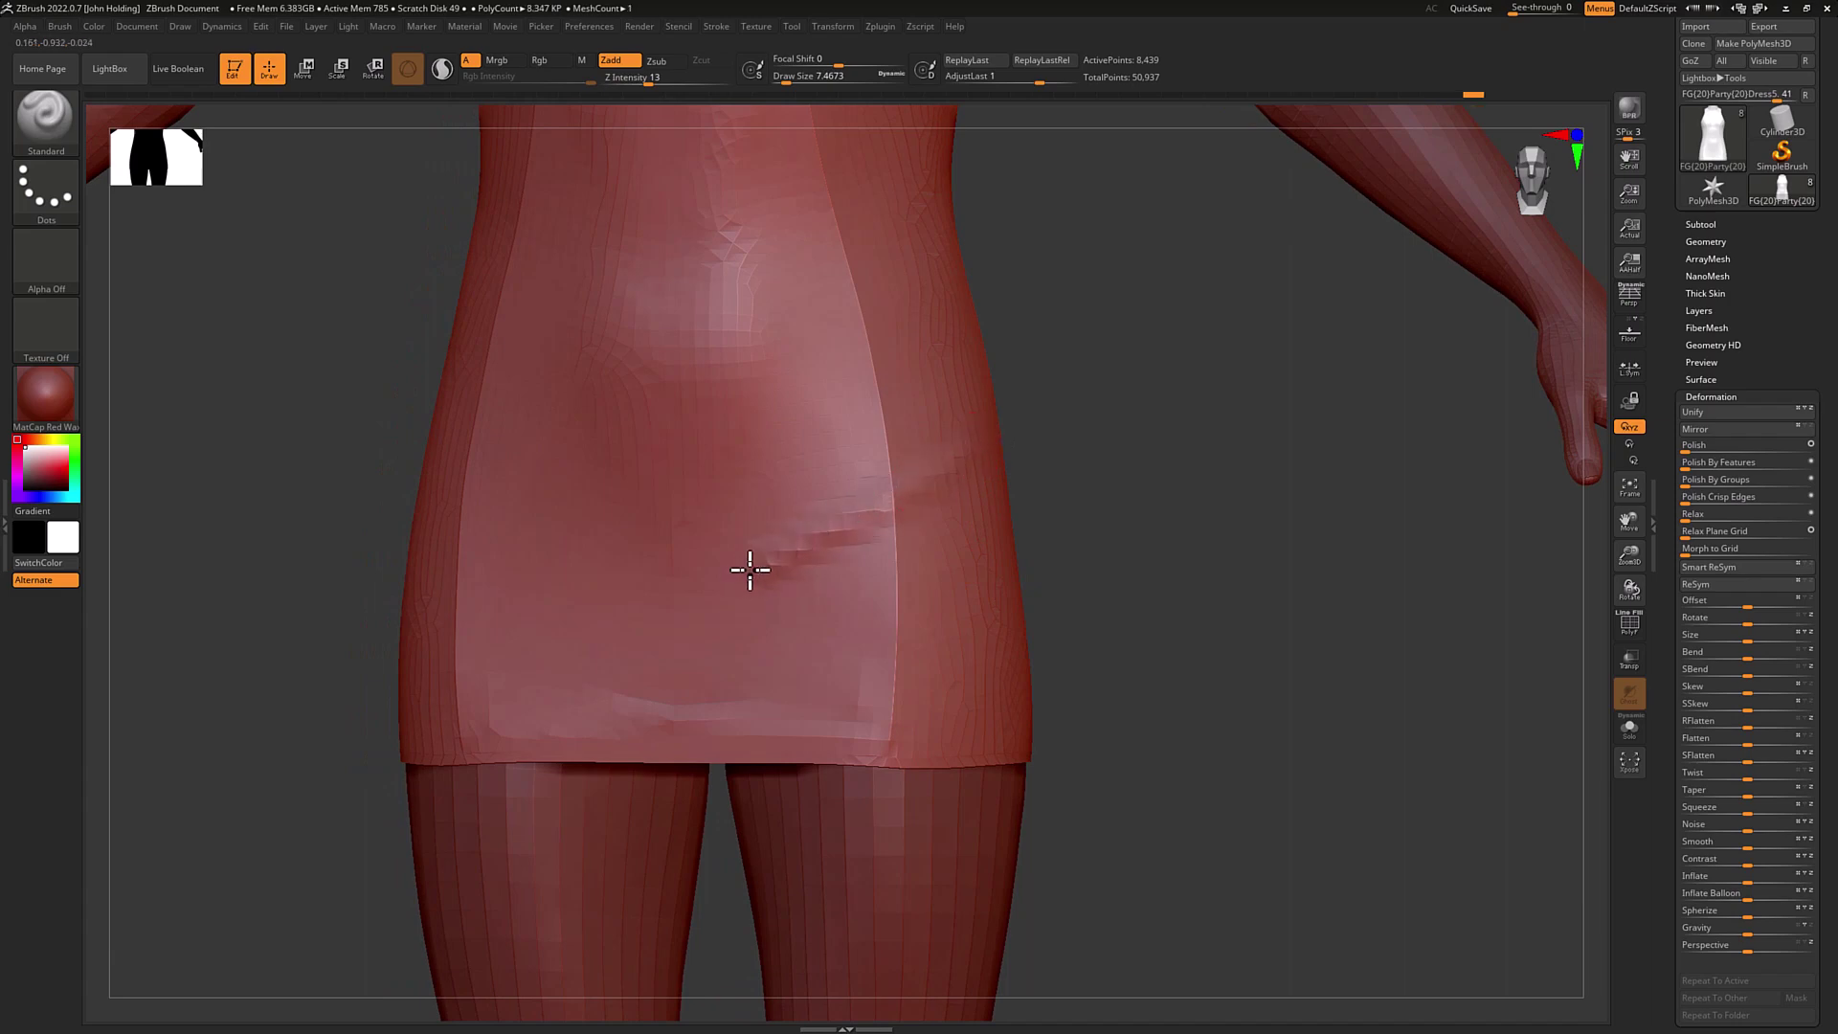
pyautogui.moveTo(1157, 537)
pyautogui.mouseDown()
pyautogui.moveTo(1202, 529)
pyautogui.moveTo(1128, 533)
pyautogui.mouseUp()
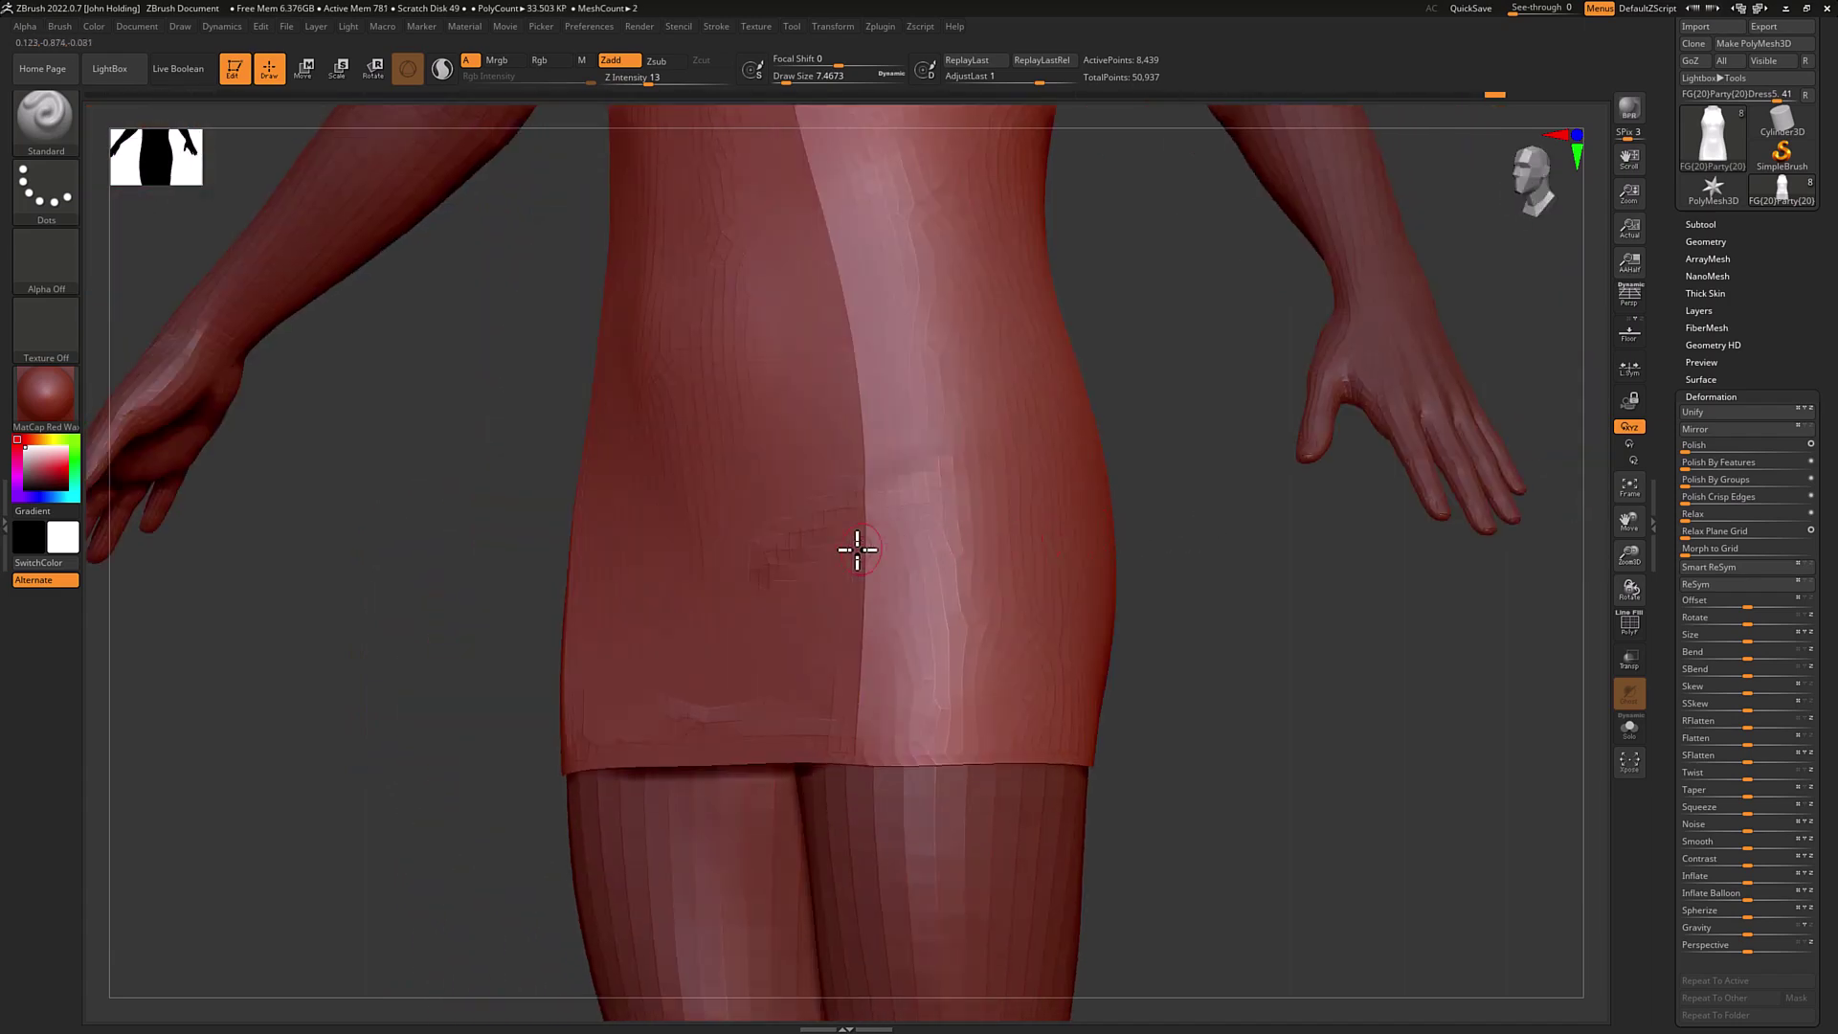
pyautogui.moveTo(774, 557); pyautogui.dragTo(902, 494)
pyautogui.moveTo(902, 496); pyautogui.dragTo(948, 508, button='right')
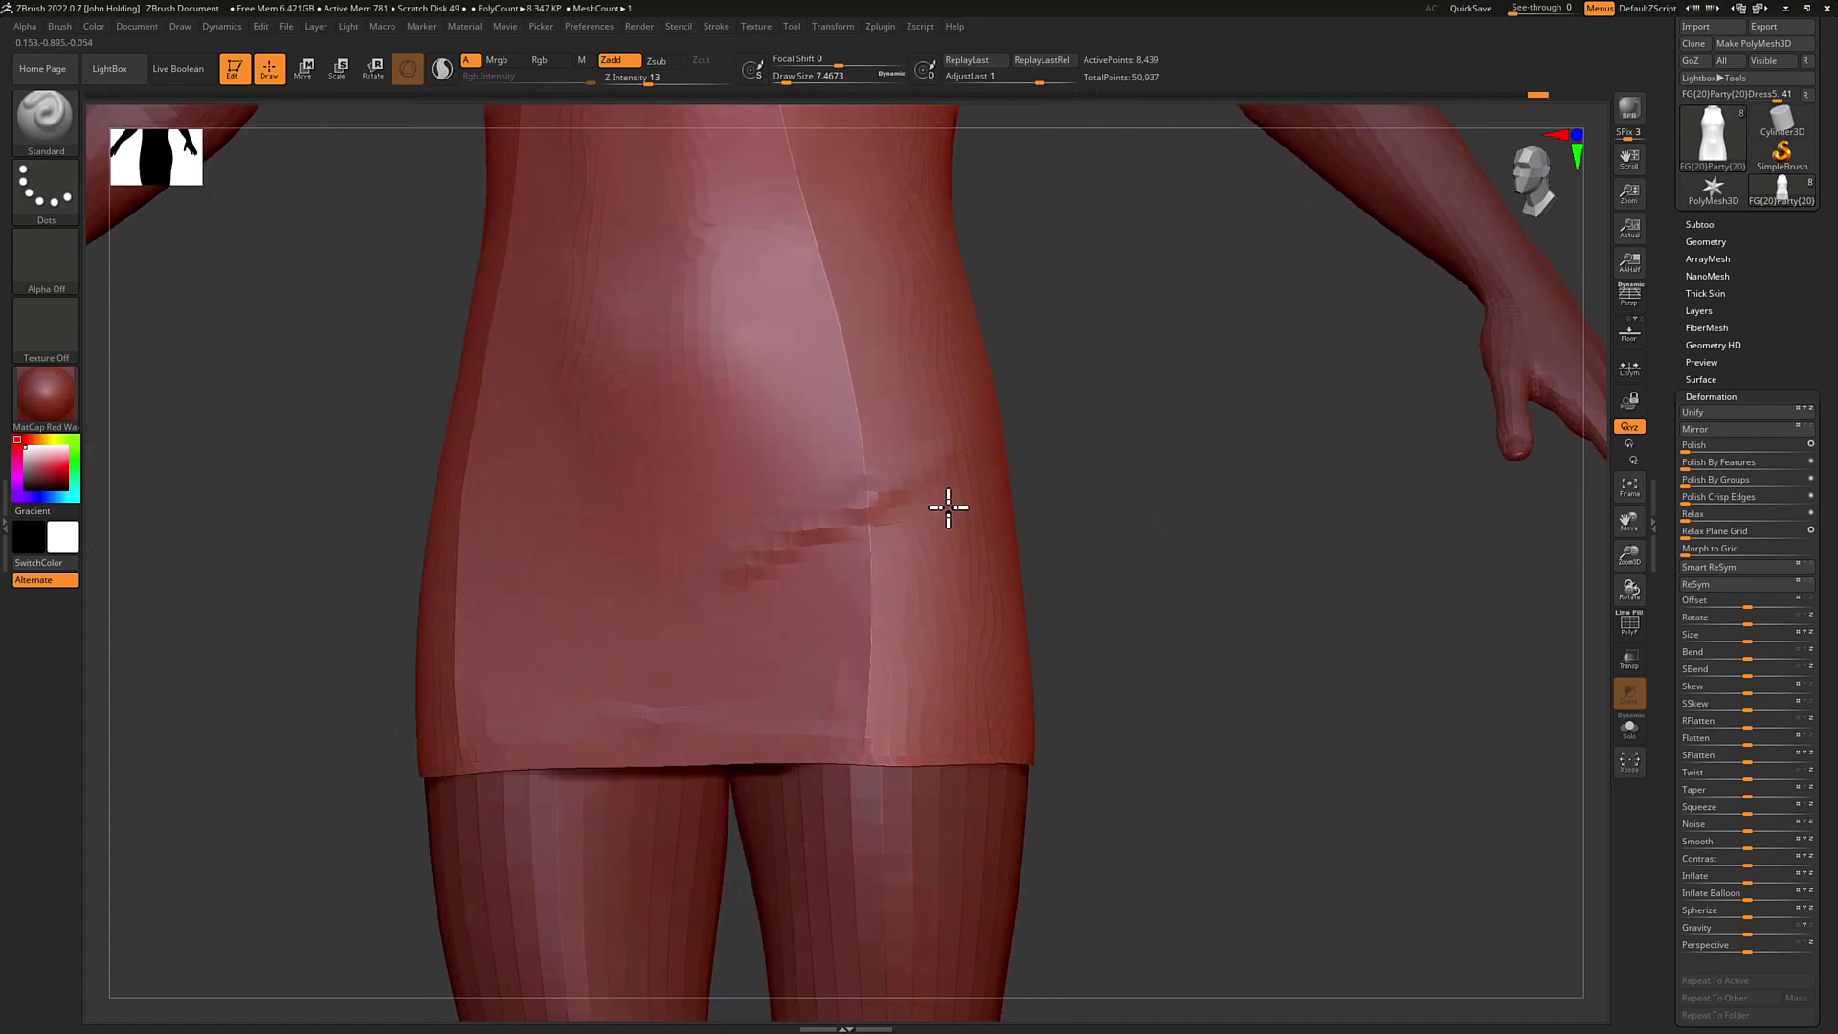
pyautogui.moveTo(759, 546); pyautogui.dragTo(911, 484)
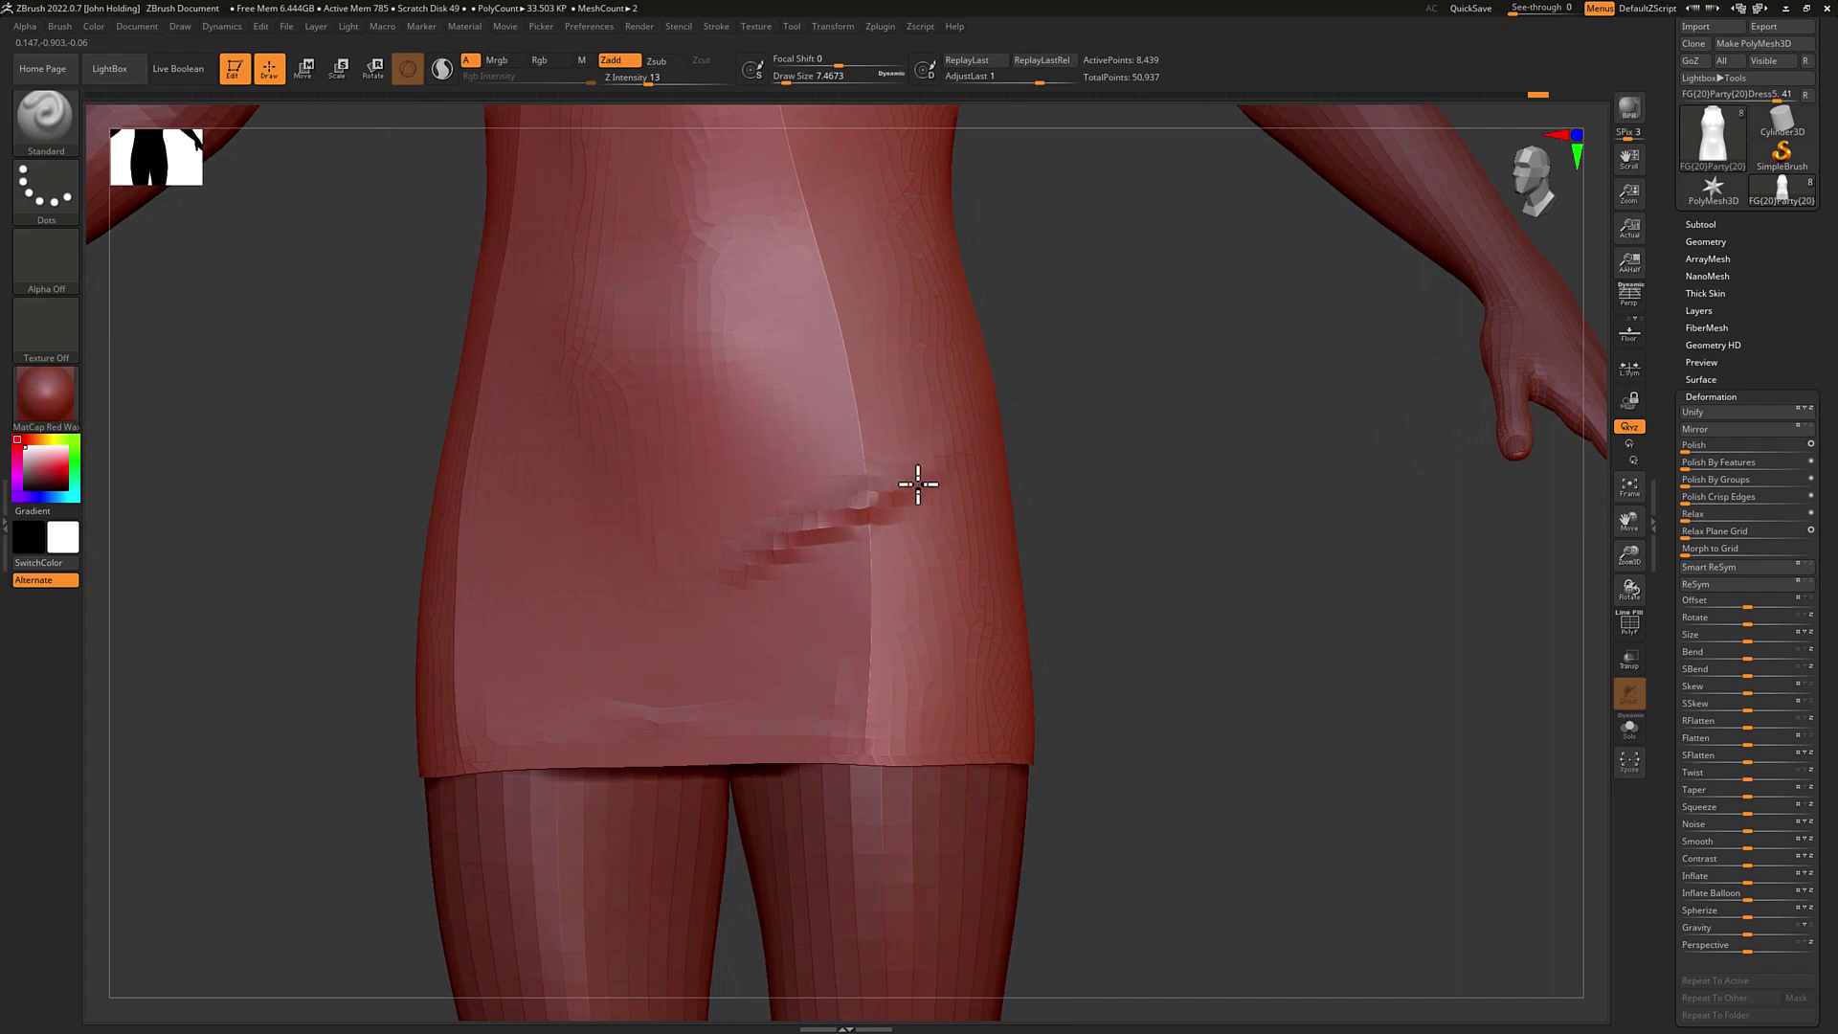
# Sculpt a horizontal wrinkle below the diagonal one, carrying it from the skirt's front panel around the left side.
pyautogui.moveTo(952, 492)
pyautogui.mouseDown(button='right')
pyautogui.moveTo(1038, 492)
pyautogui.moveTo(928, 513)
pyautogui.moveTo(994, 507)
pyautogui.mouseUp(button='right')
pyautogui.press('shift')
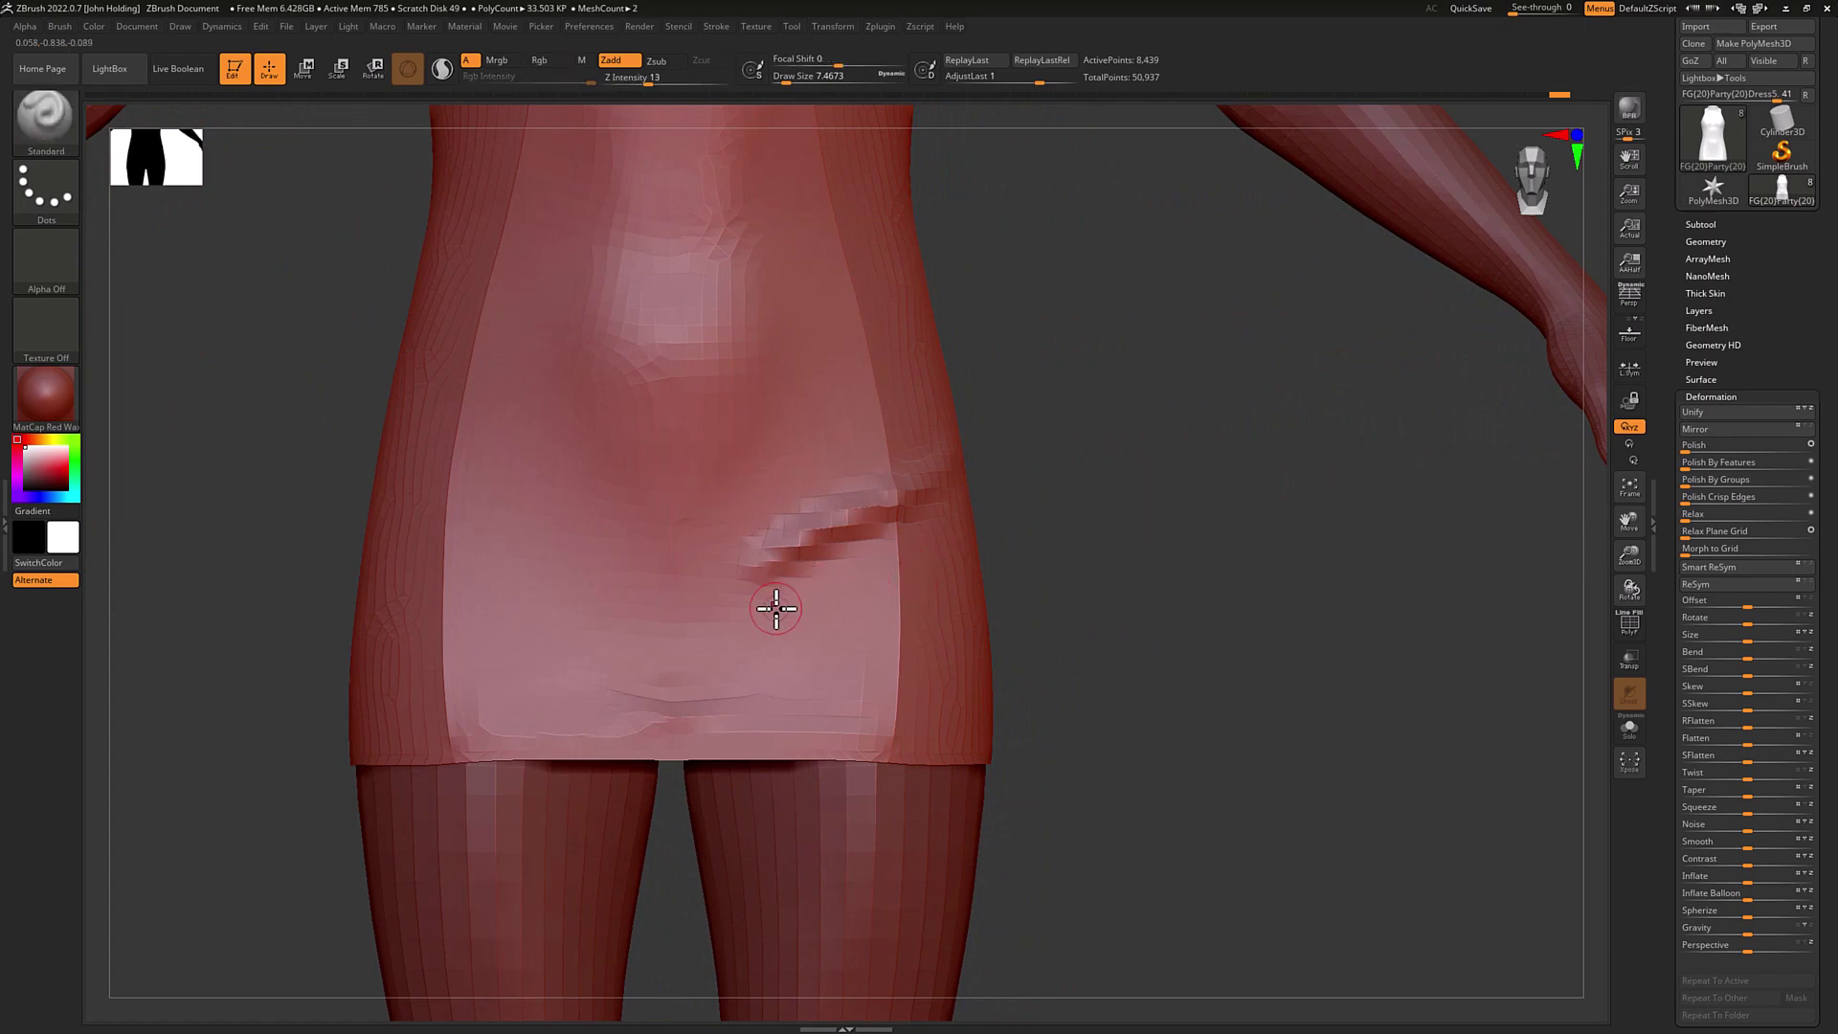
pyautogui.moveTo(807, 614)
pyautogui.mouseDown()
pyautogui.moveTo(990, 609)
pyautogui.moveTo(792, 617)
pyautogui.moveTo(881, 607)
pyautogui.mouseUp()
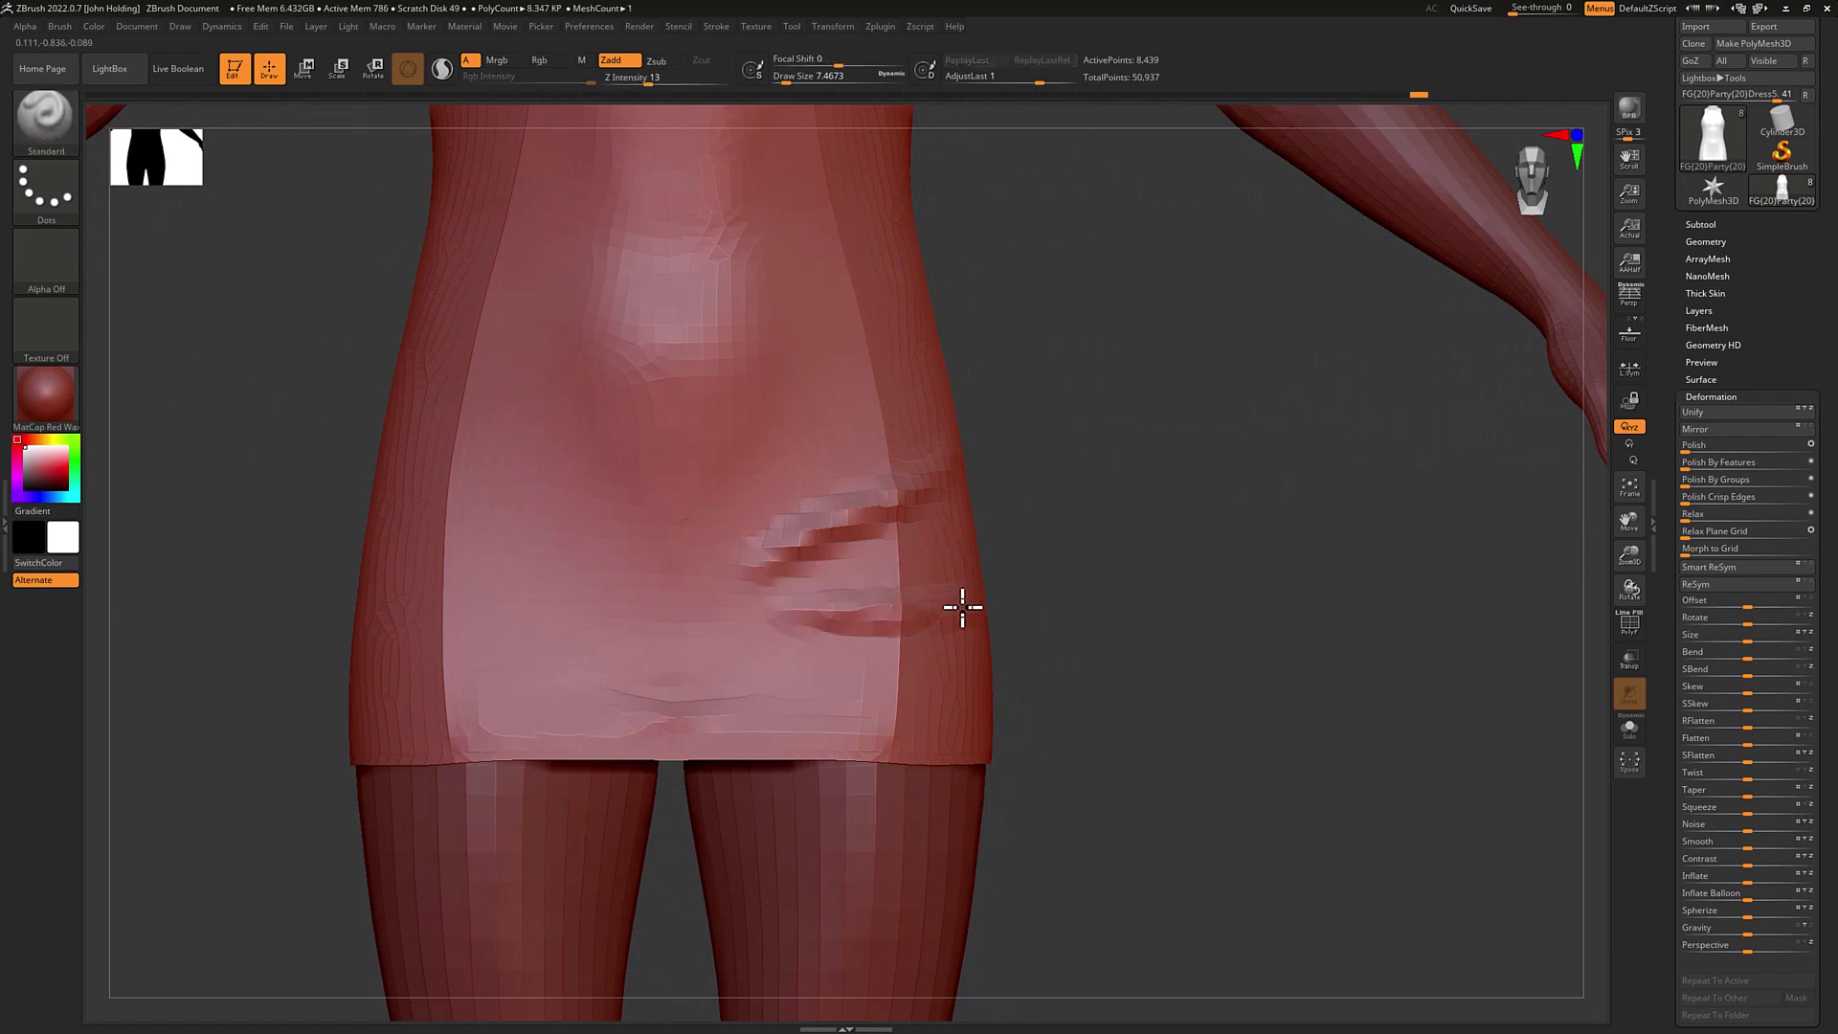
pyautogui.moveTo(960, 607)
pyautogui.mouseDown(button='right')
pyautogui.moveTo(1025, 603)
pyautogui.moveTo(945, 597)
pyautogui.mouseUp(button='right')
pyautogui.moveTo(912, 612); pyautogui.dragTo(1073, 604)
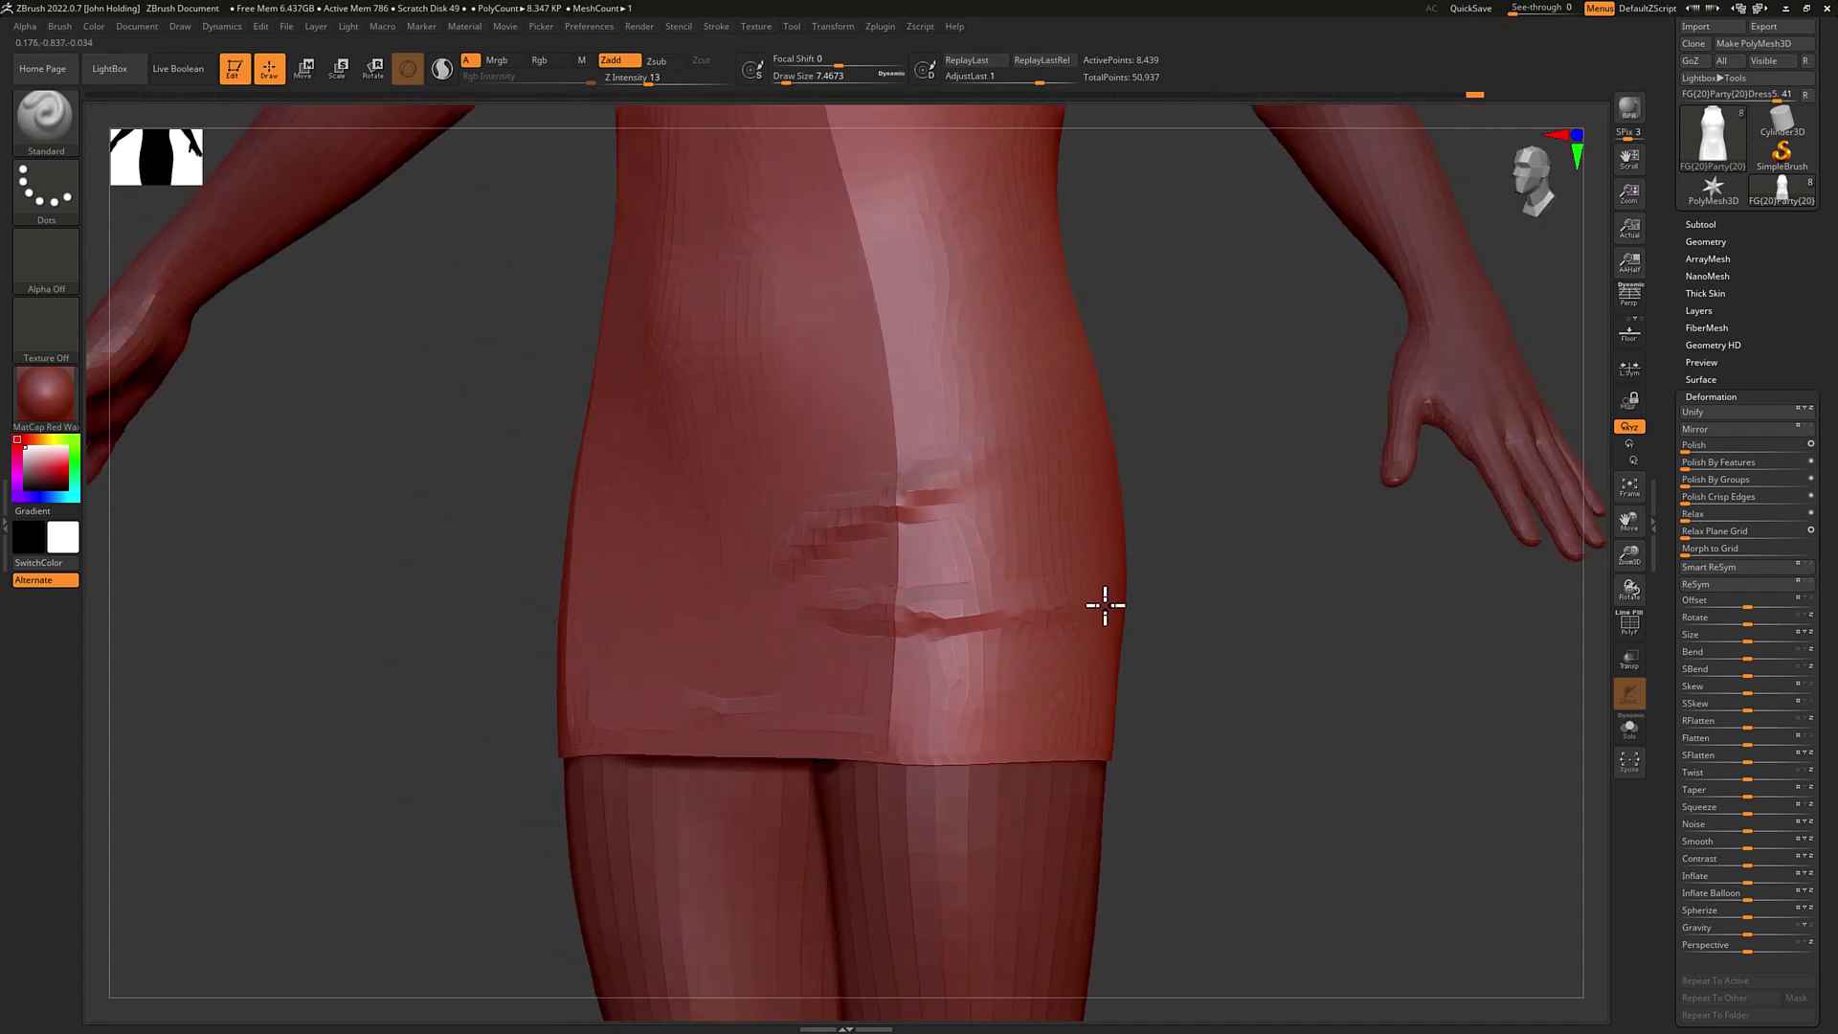
pyautogui.moveTo(1105, 605)
pyautogui.mouseDown(button='right')
pyautogui.moveTo(1140, 595)
pyautogui.moveTo(1129, 583)
pyautogui.mouseUp(button='right')
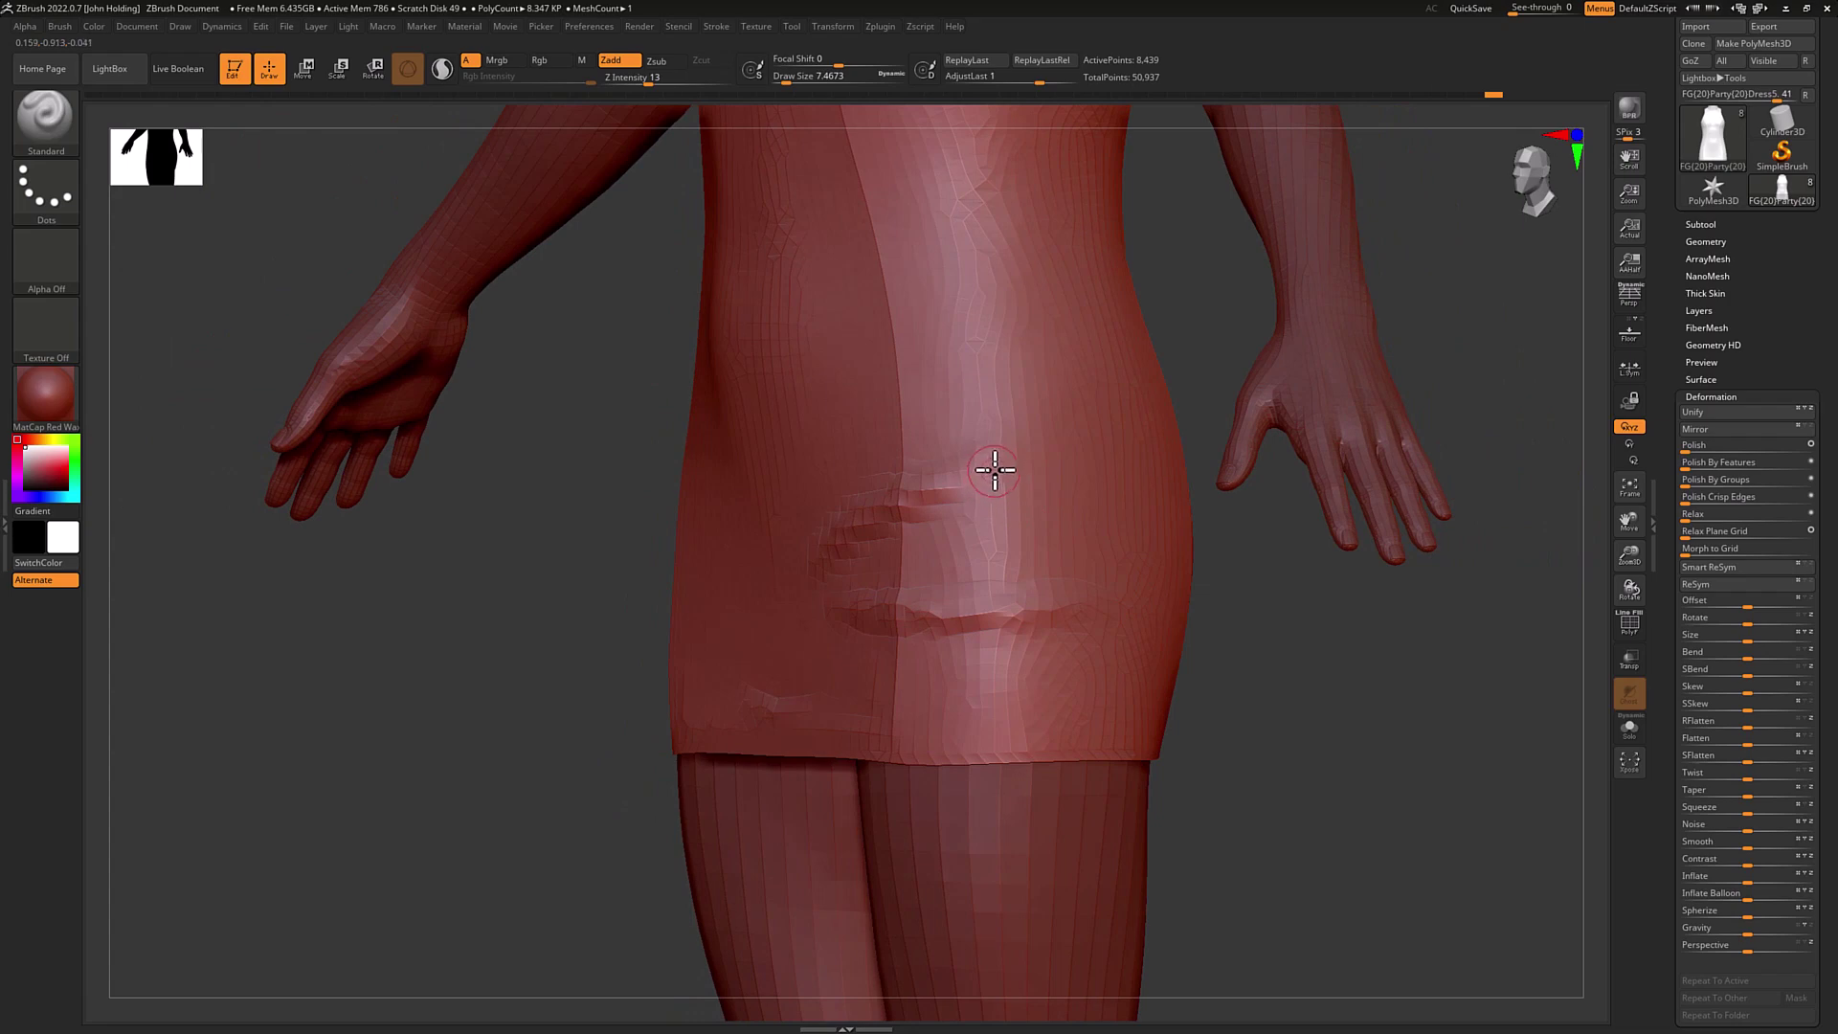
# Sculpt another wrinkle just above the hem around the skirt's left side.
pyautogui.moveTo(1117, 443); pyautogui.dragTo(1251, 554, button='right')
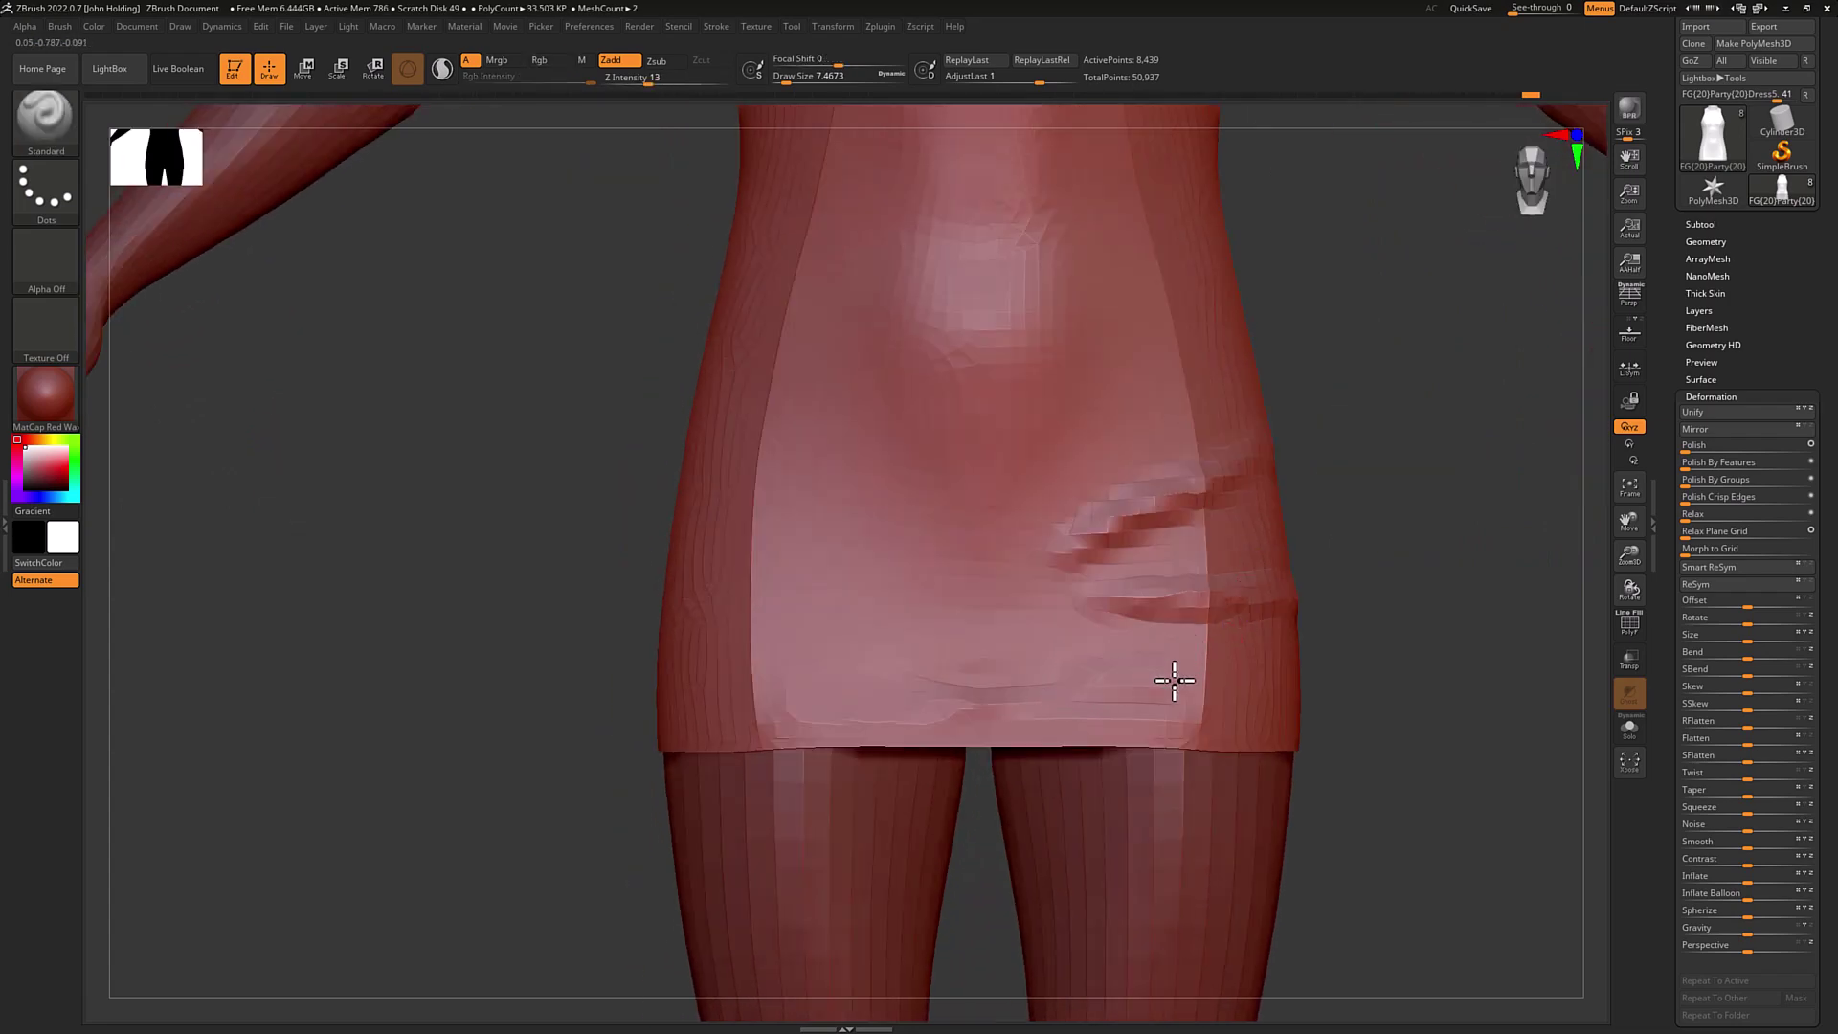
pyautogui.moveTo(1276, 680); pyautogui.dragTo(1264, 680, button='right')
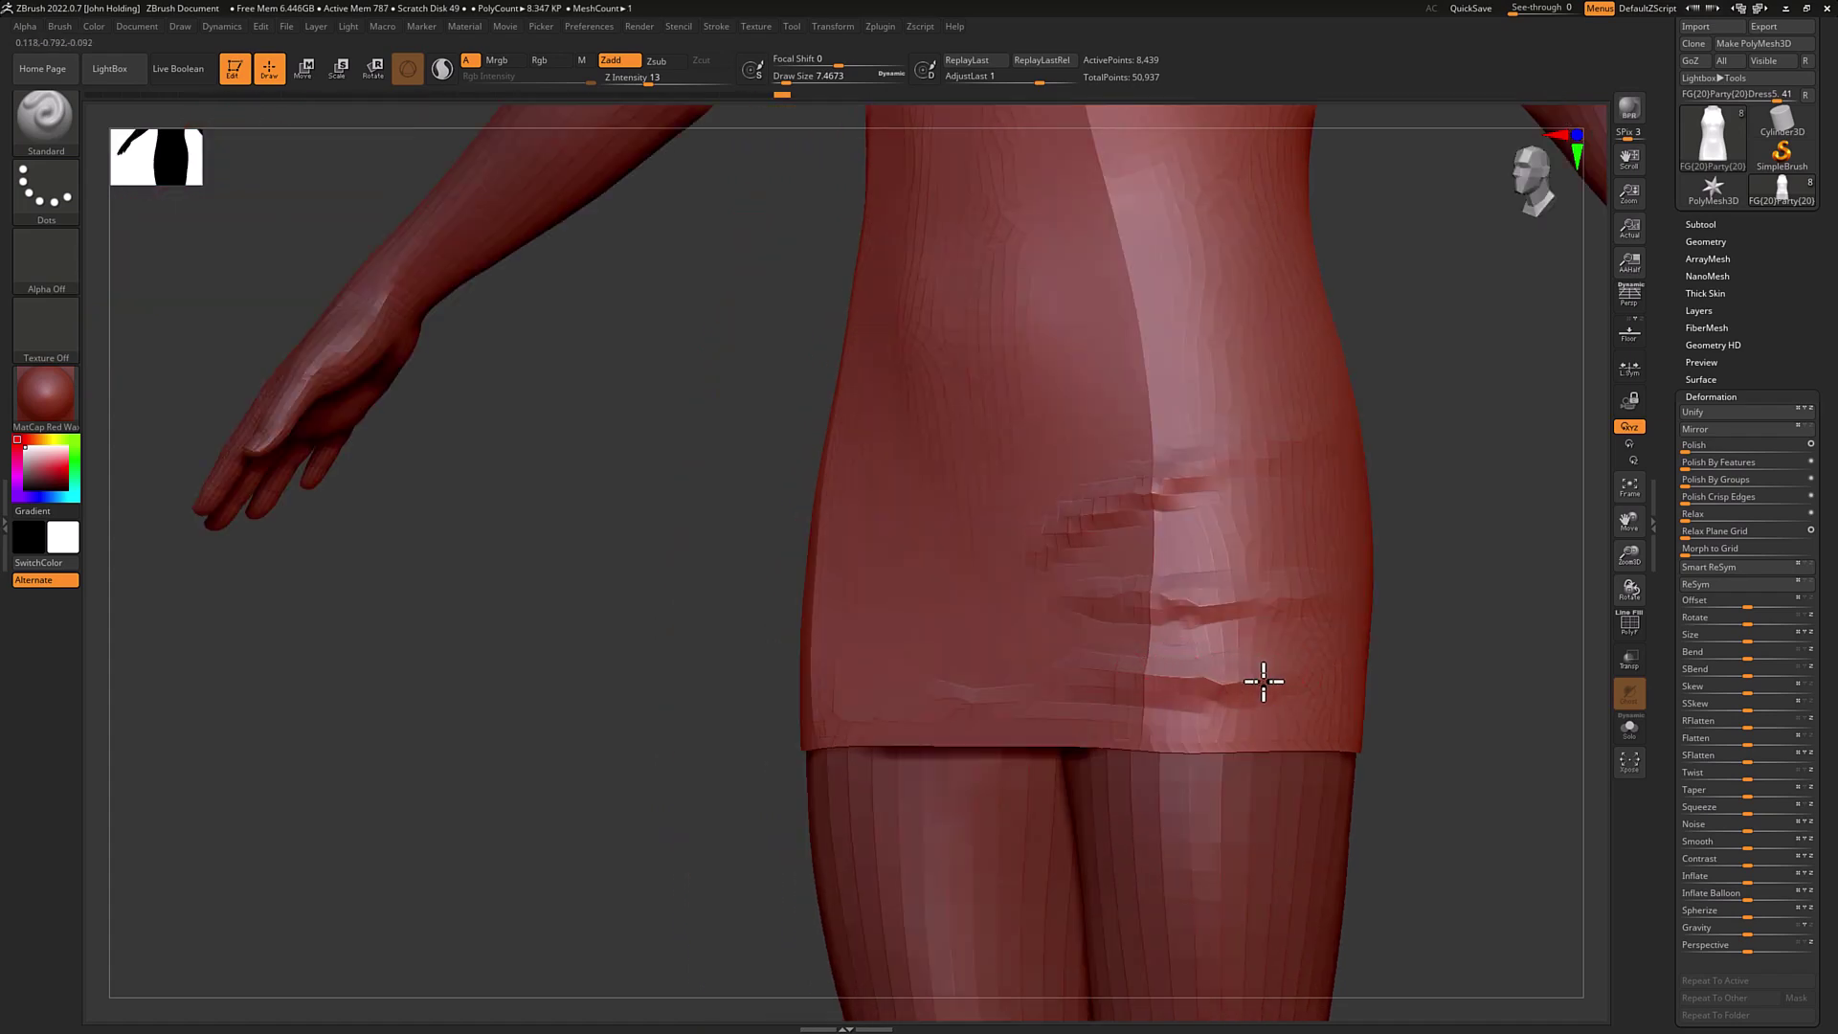
pyautogui.moveTo(1263, 681); pyautogui.dragTo(1391, 680, button='right')
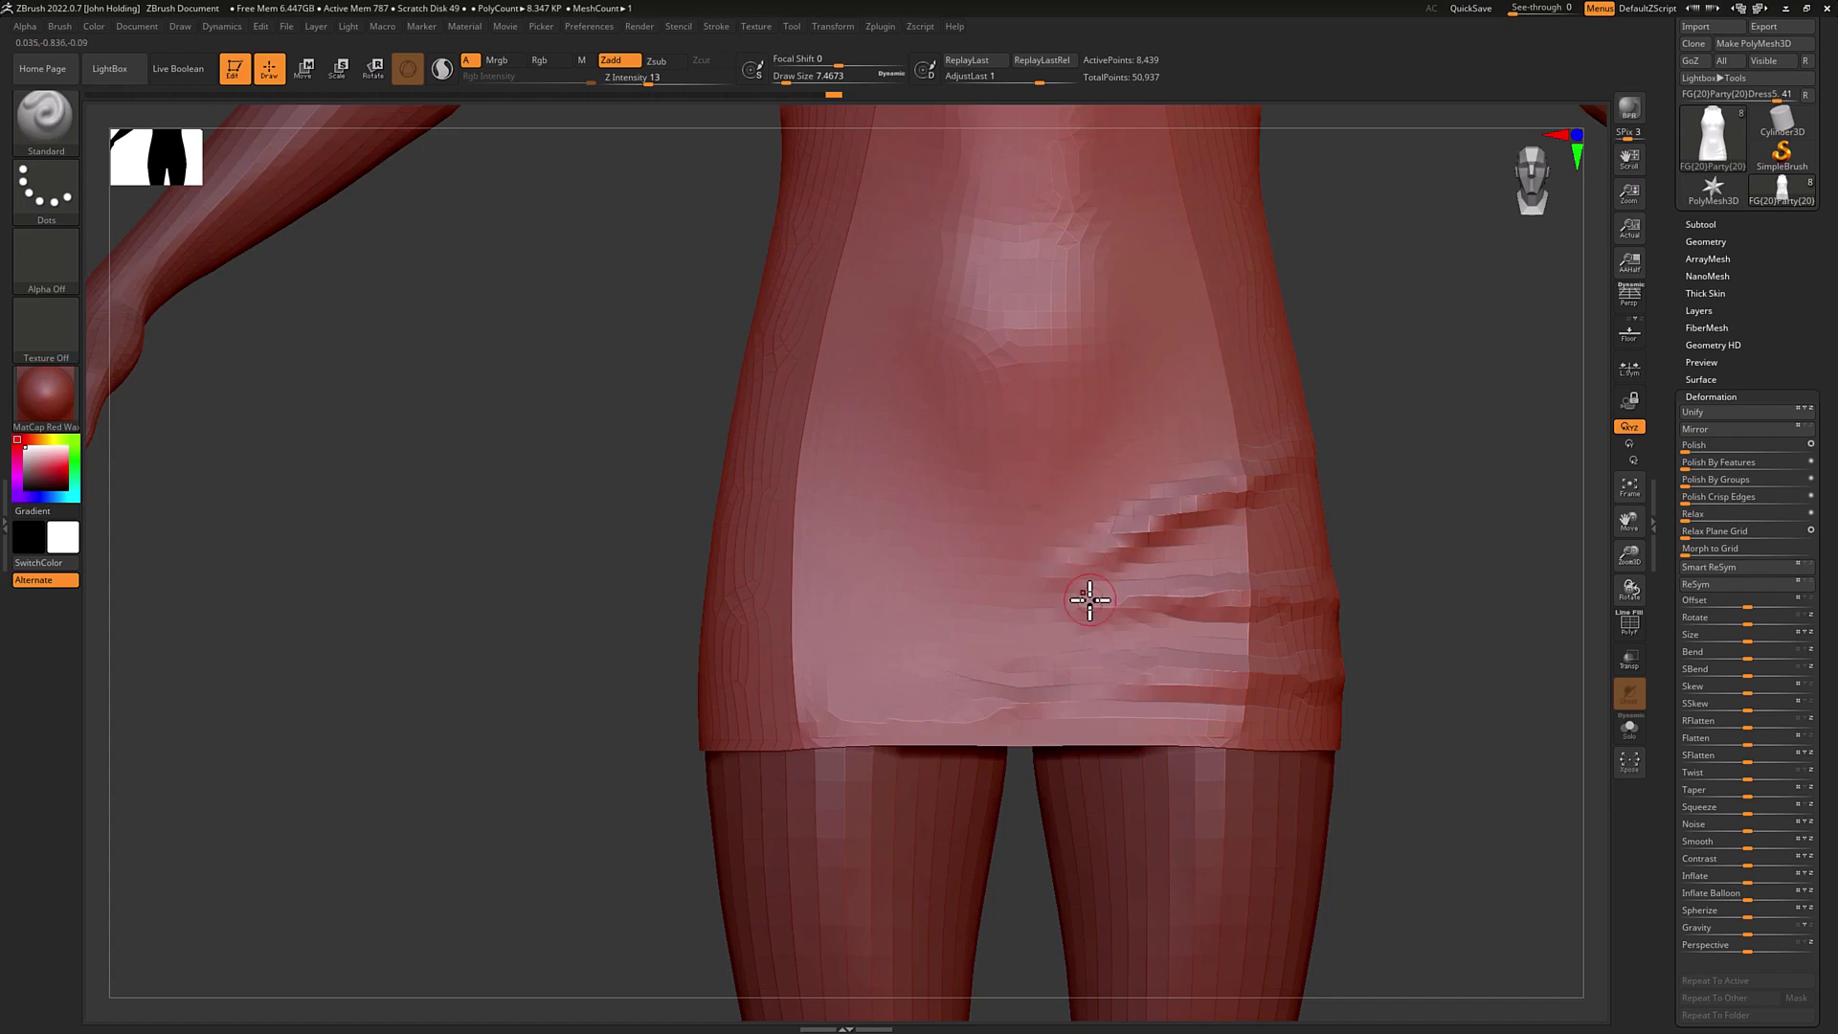
# Smooth the inner ends of the upper left-leg wrinkles and undo the smoothing on the wrinkle nearest the hem.
pyautogui.moveTo(1089, 601)
pyautogui.keyDown('shift'); pyautogui.mouseDown()
pyautogui.moveTo(1077, 578)
pyautogui.moveTo(1043, 619)
pyautogui.moveTo(1122, 686)
pyautogui.moveTo(1156, 665)
pyautogui.mouseUp(); pyautogui.keyUp('shift')
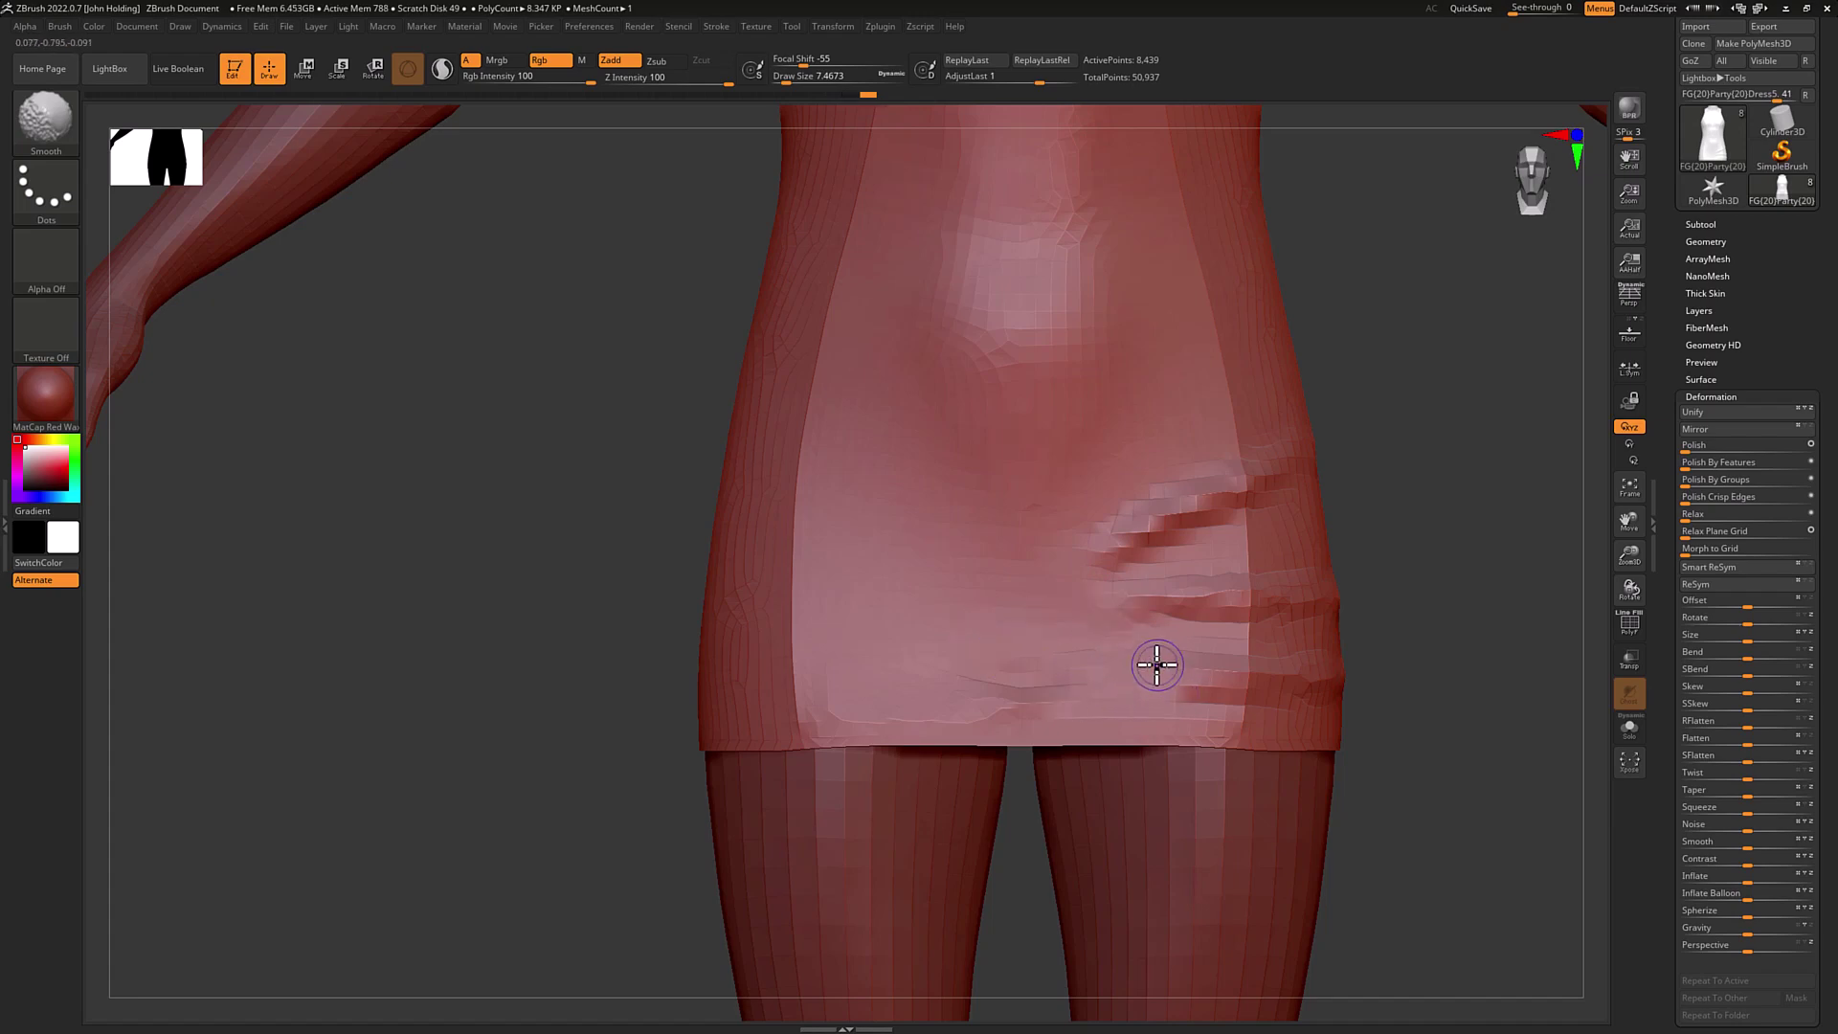
pyautogui.press('ctrl')
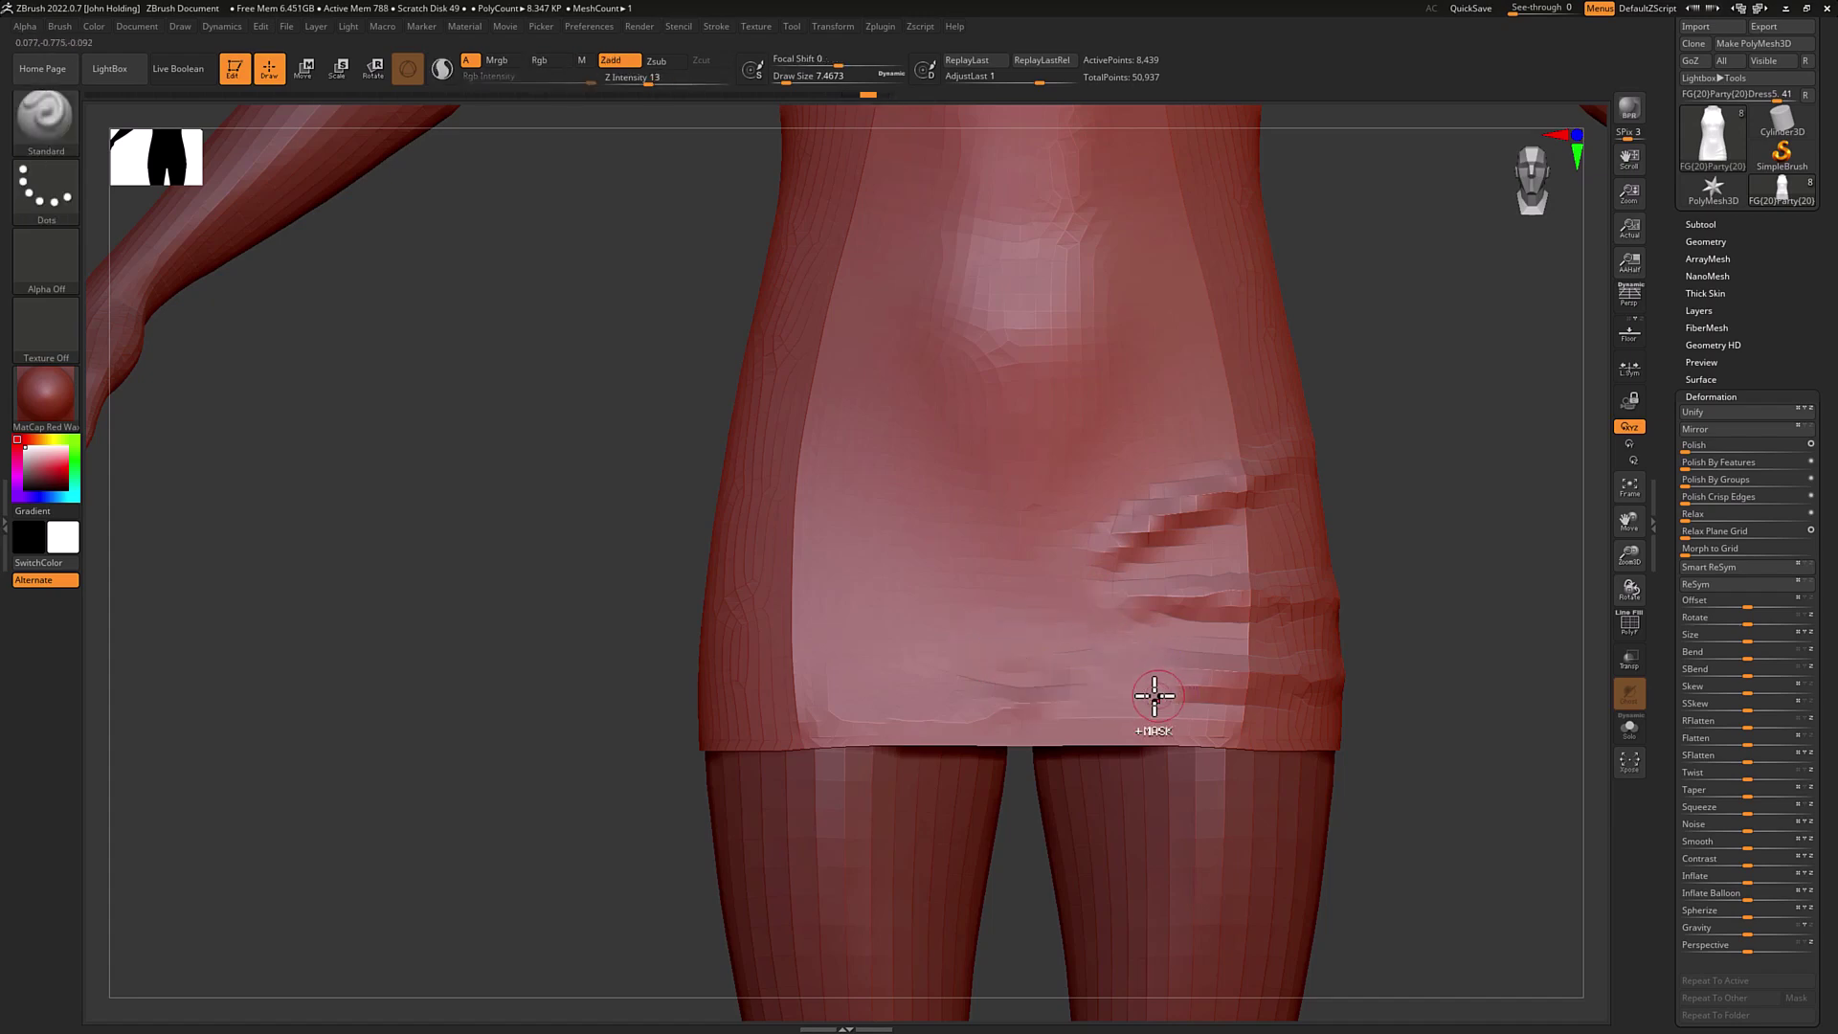
pyautogui.press('ctrl')
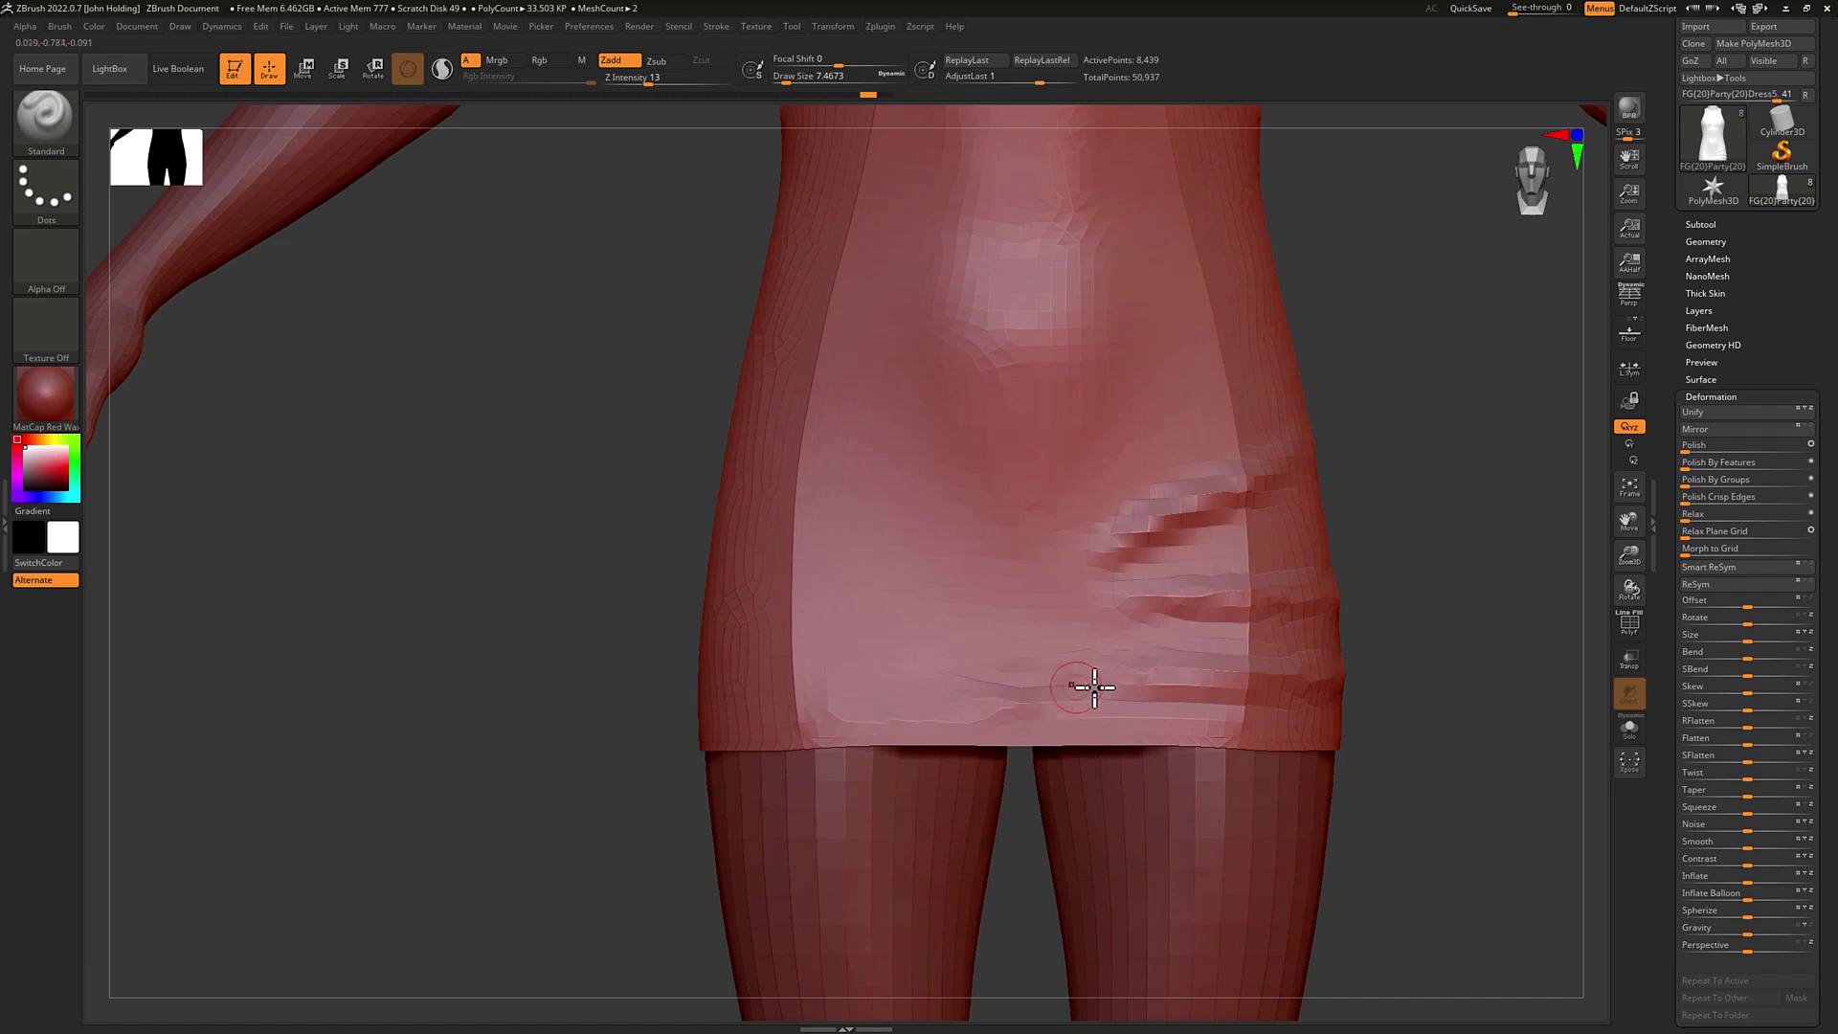
pyautogui.moveTo(1408, 668)
pyautogui.mouseDown()
pyautogui.moveTo(1309, 671)
pyautogui.moveTo(1411, 669)
pyautogui.mouseUp()
# Return the dress to DAZ Studio through GoZ as a morph named Wrinkle Left LEg in the Morphs/Style group.
pyautogui.click(1705, 64)
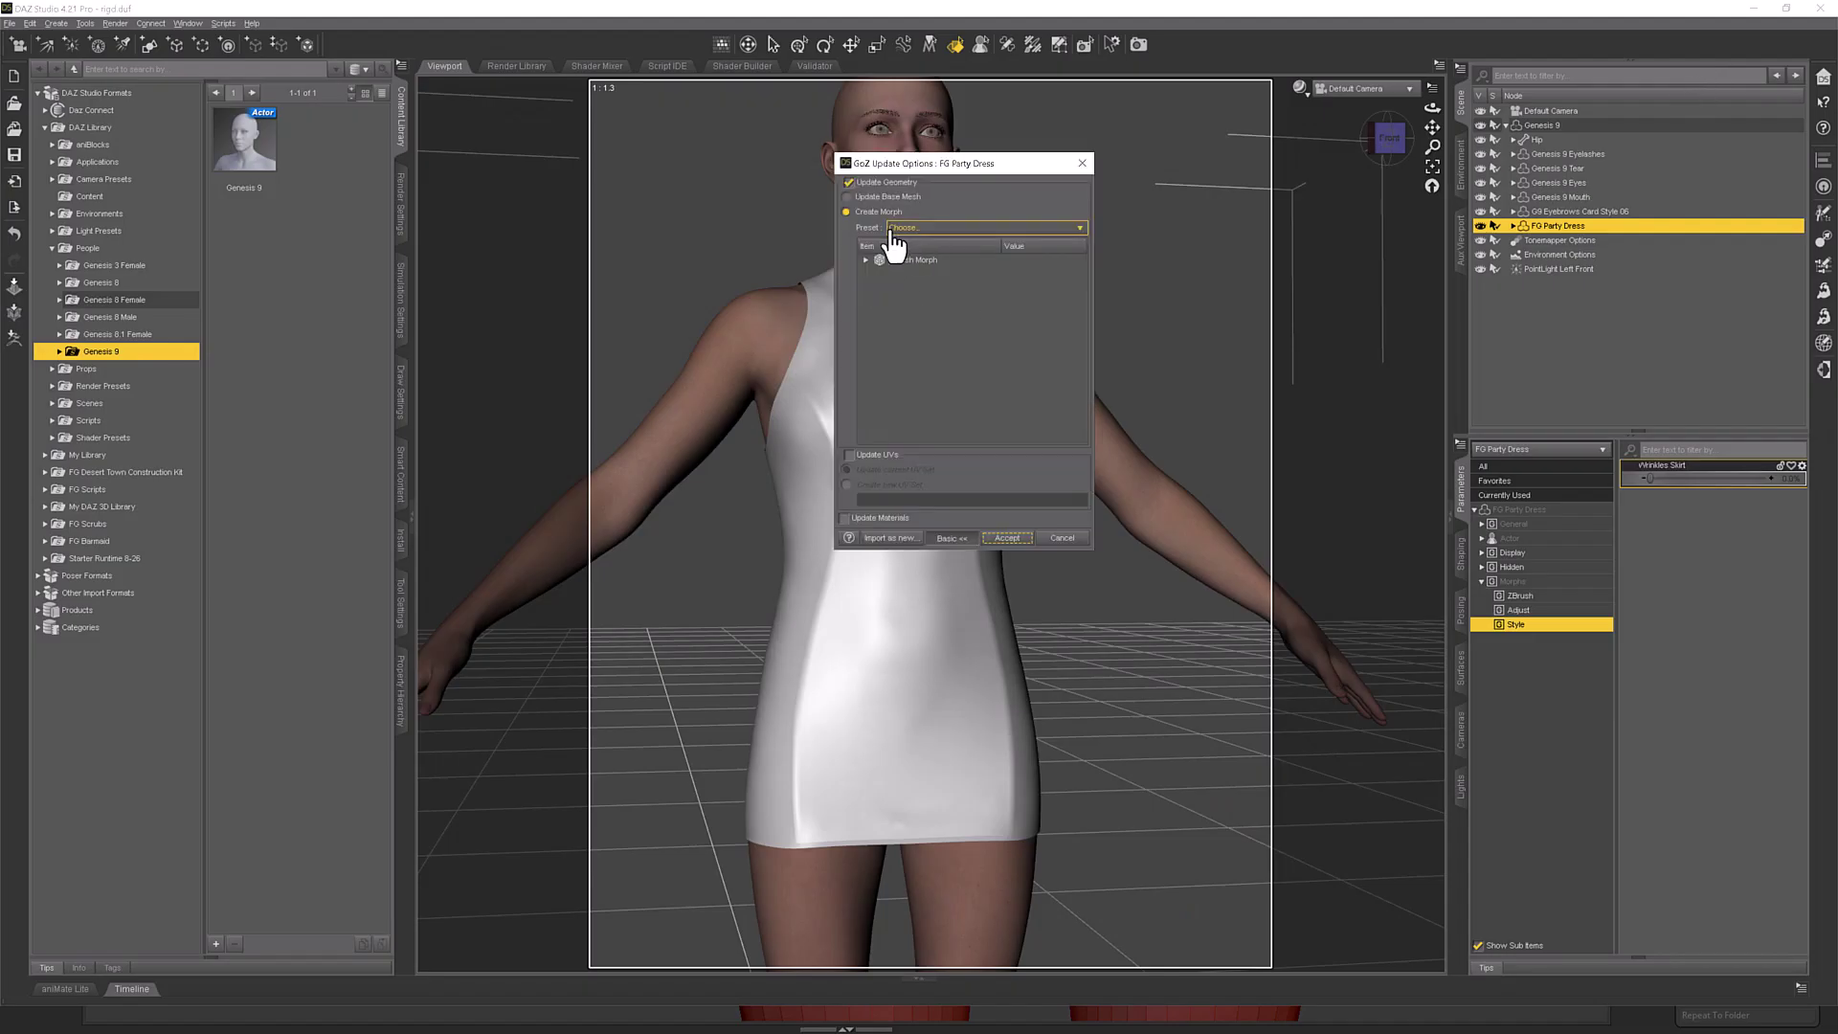
pyautogui.click(951, 538)
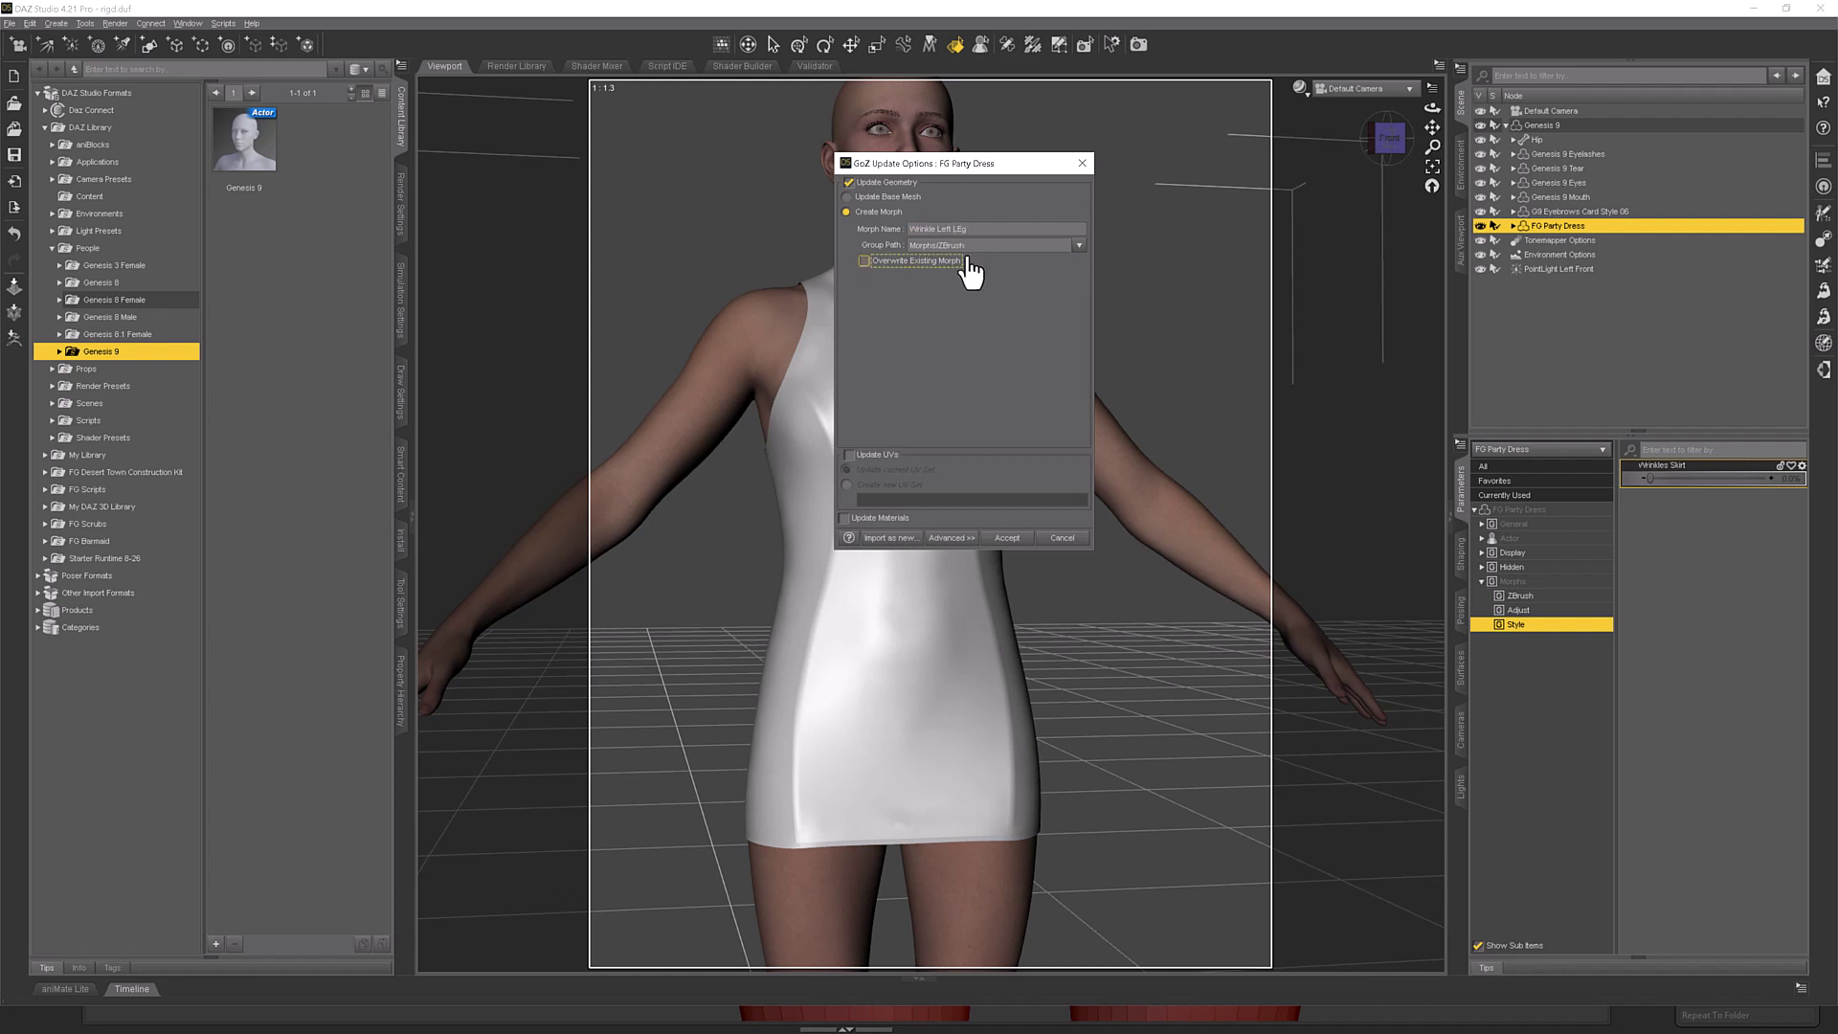
pyautogui.click(970, 251)
pyautogui.click(1006, 538)
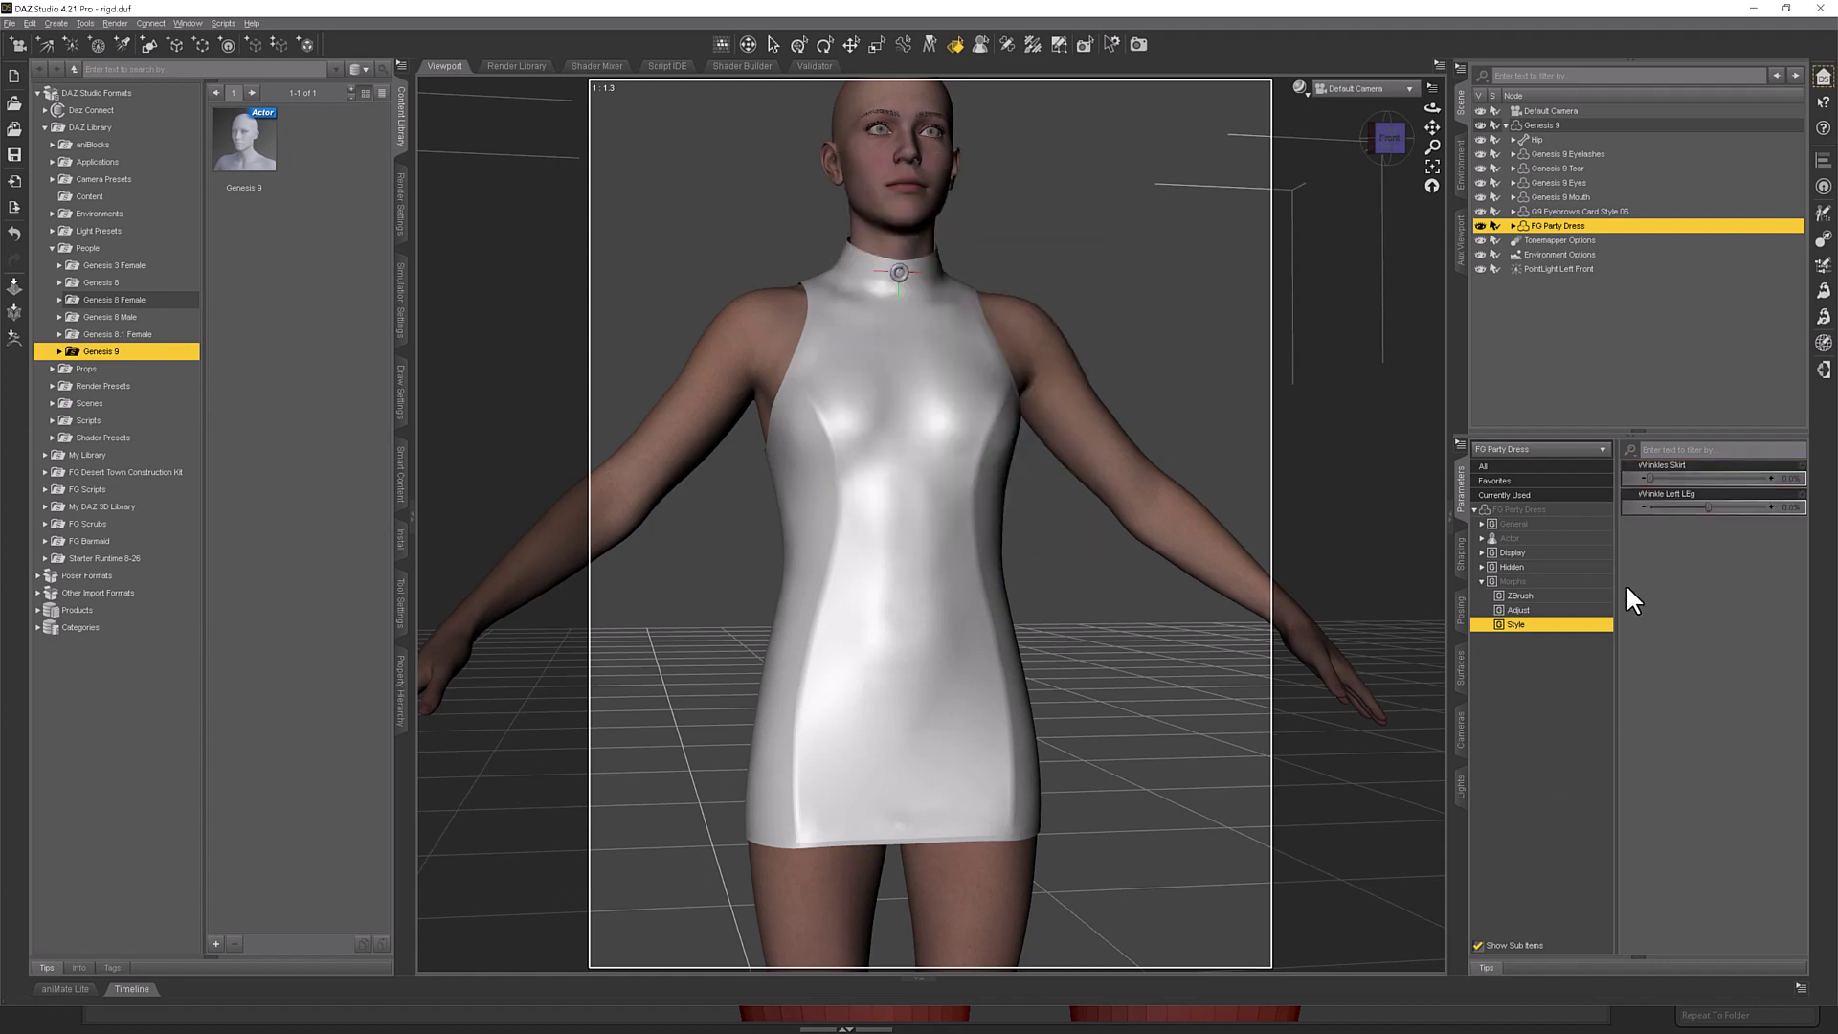
# Set the Wrinkle Left LEg morph's minimum limit to 0 and raise it to 100% to inspect the dress from the front.
pyautogui.click(1801, 494)
pyautogui.click(1788, 511)
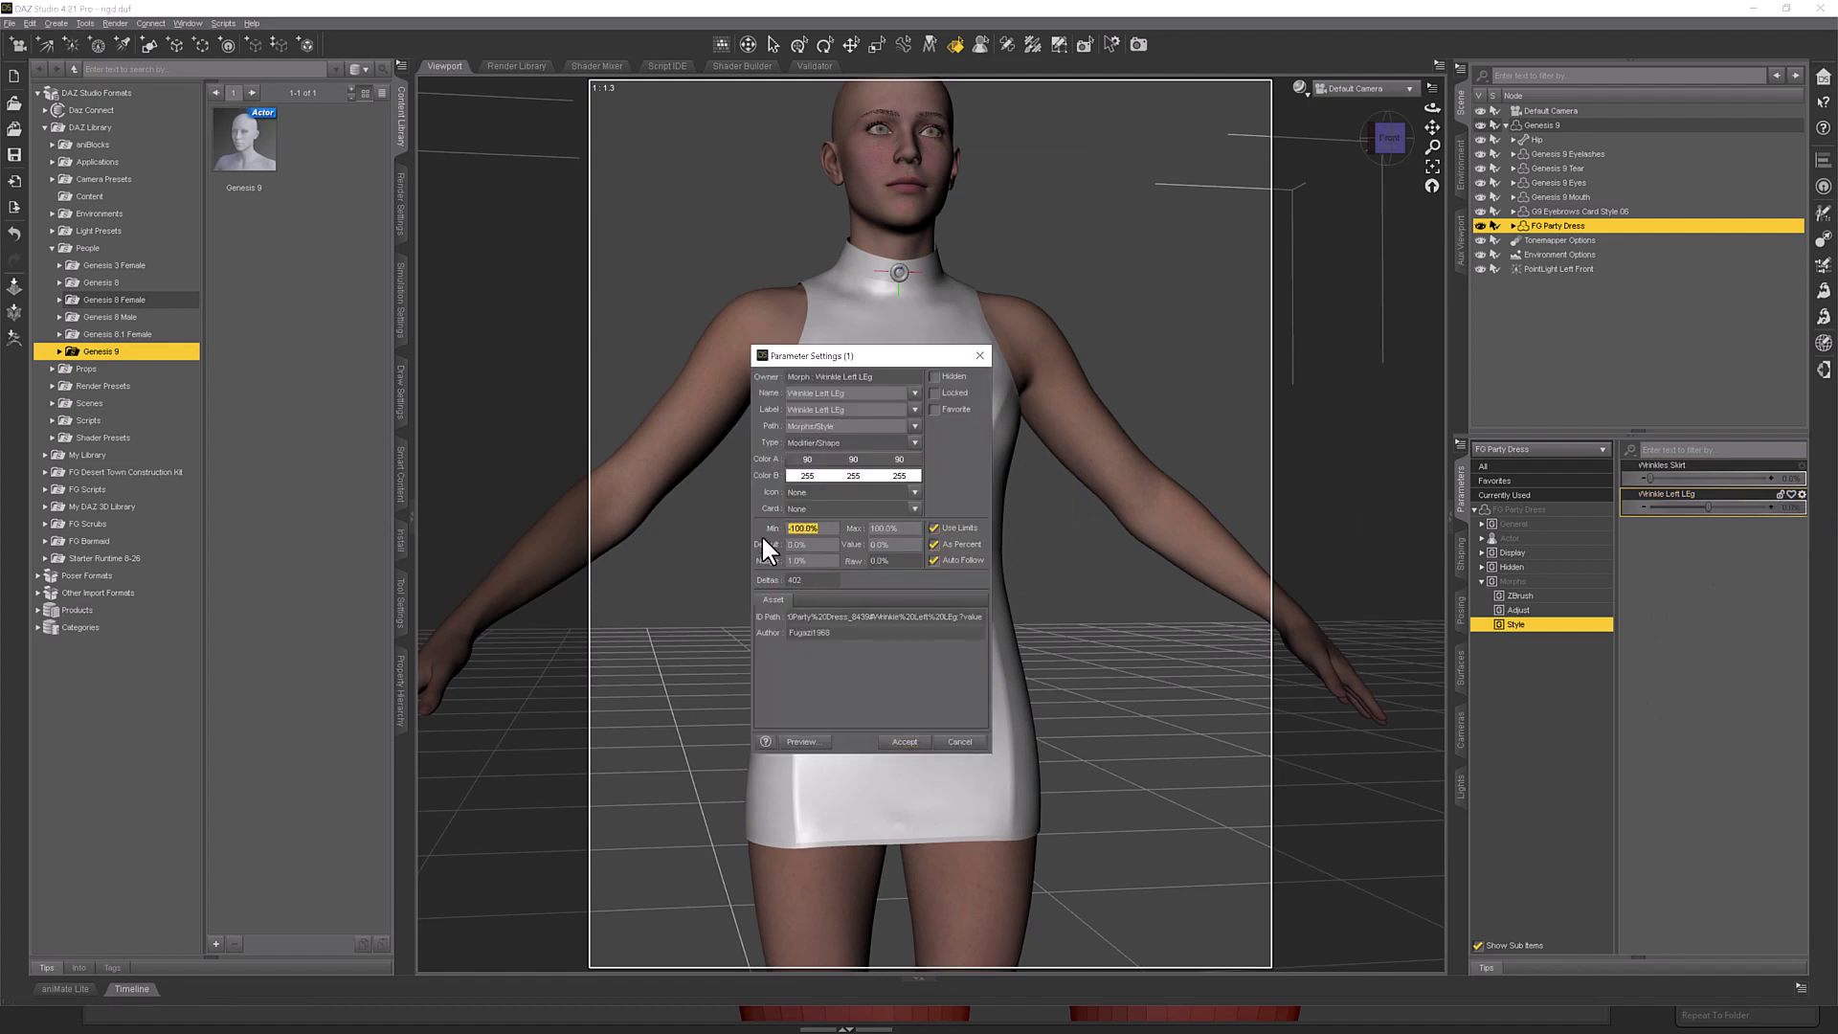
pyautogui.press('Return')
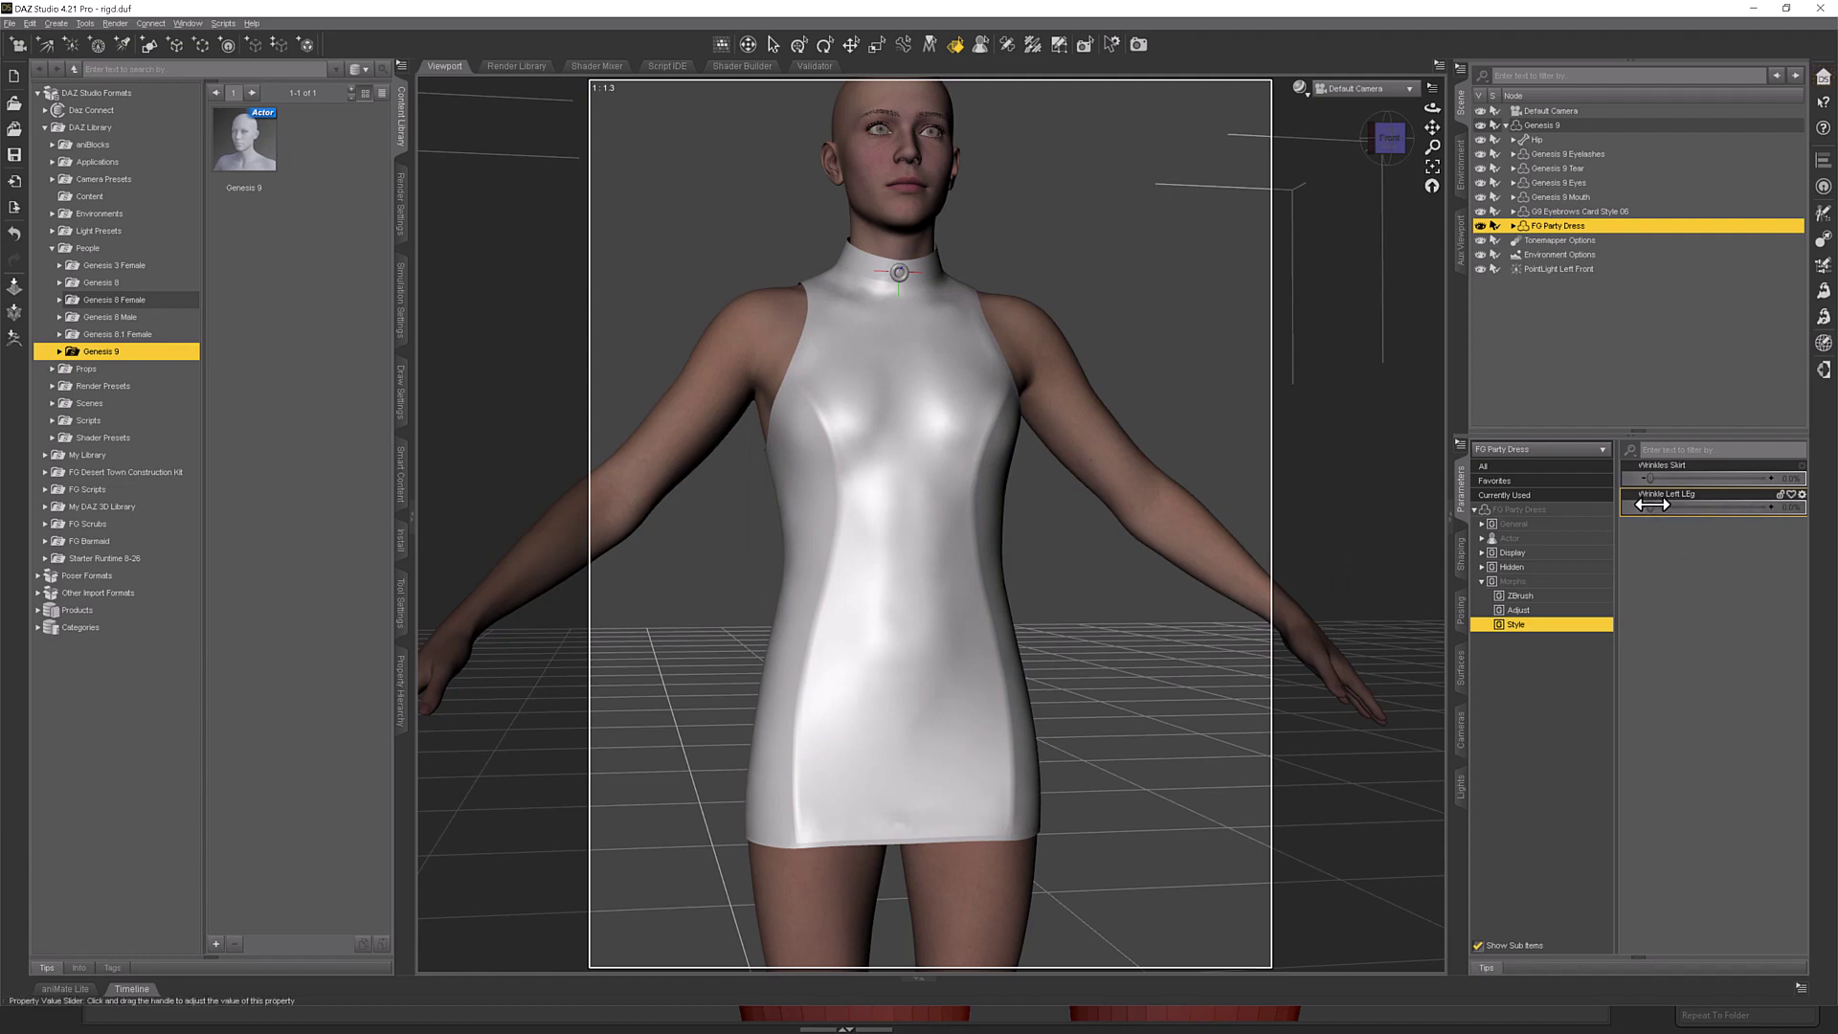
pyautogui.moveTo(1651, 505); pyautogui.dragTo(1743, 506)
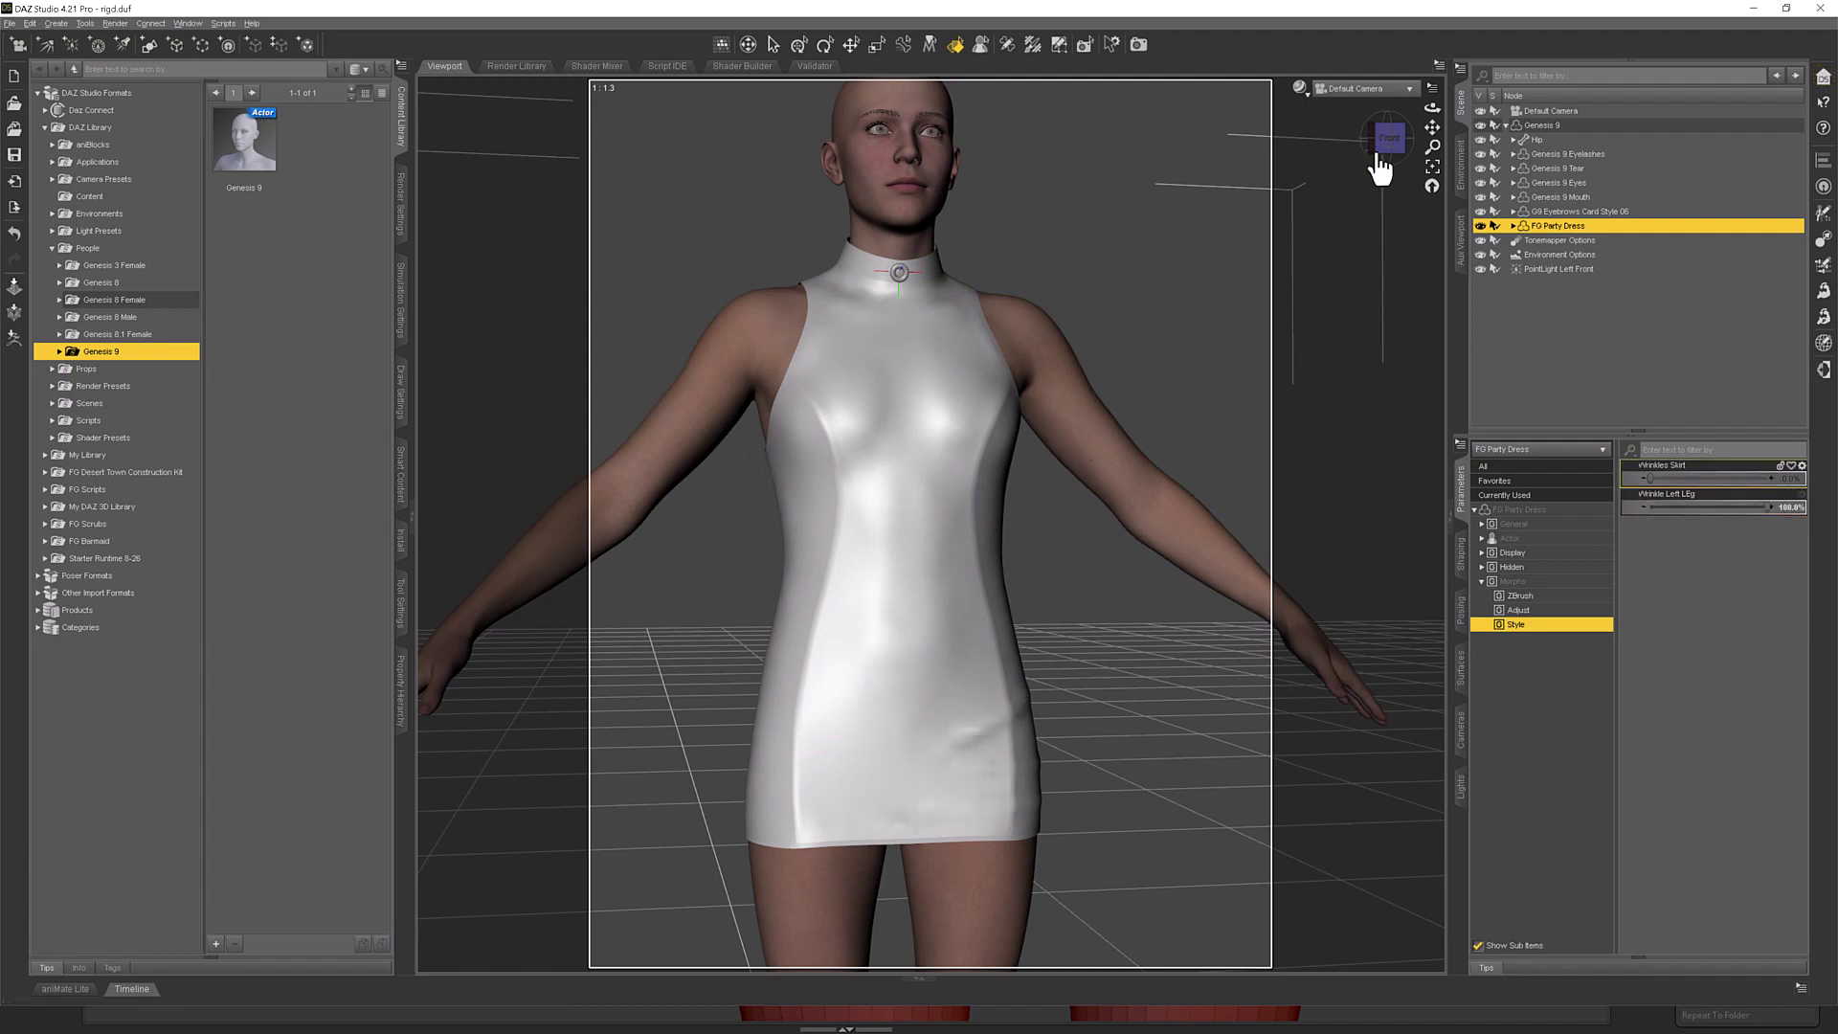
pyautogui.moveTo(1387, 164)
pyautogui.mouseDown()
pyautogui.moveTo(1407, 163)
pyautogui.moveTo(1275, 126)
pyautogui.moveTo(1395, 146)
pyautogui.mouseUp()
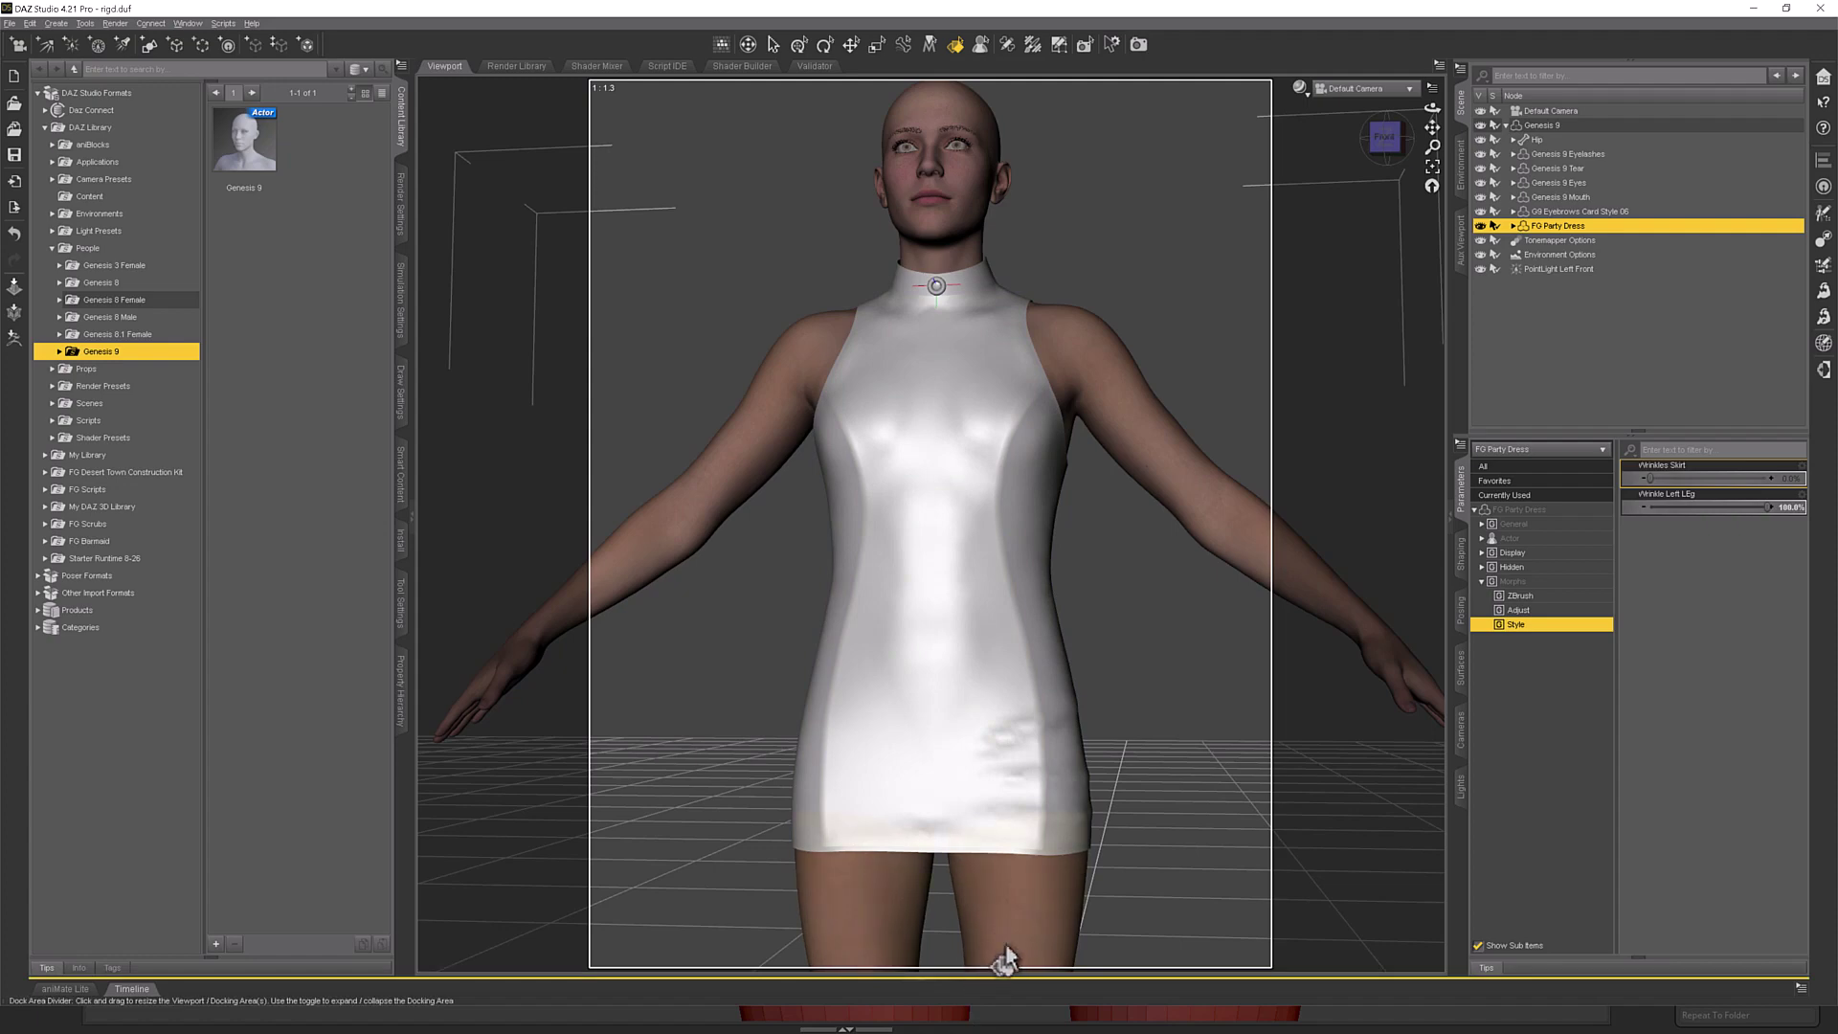
# Adjust the bend of Genesis 9's Left Thigh to test the left-leg wrinkles on the posed figure.
pyautogui.click(1050, 905)
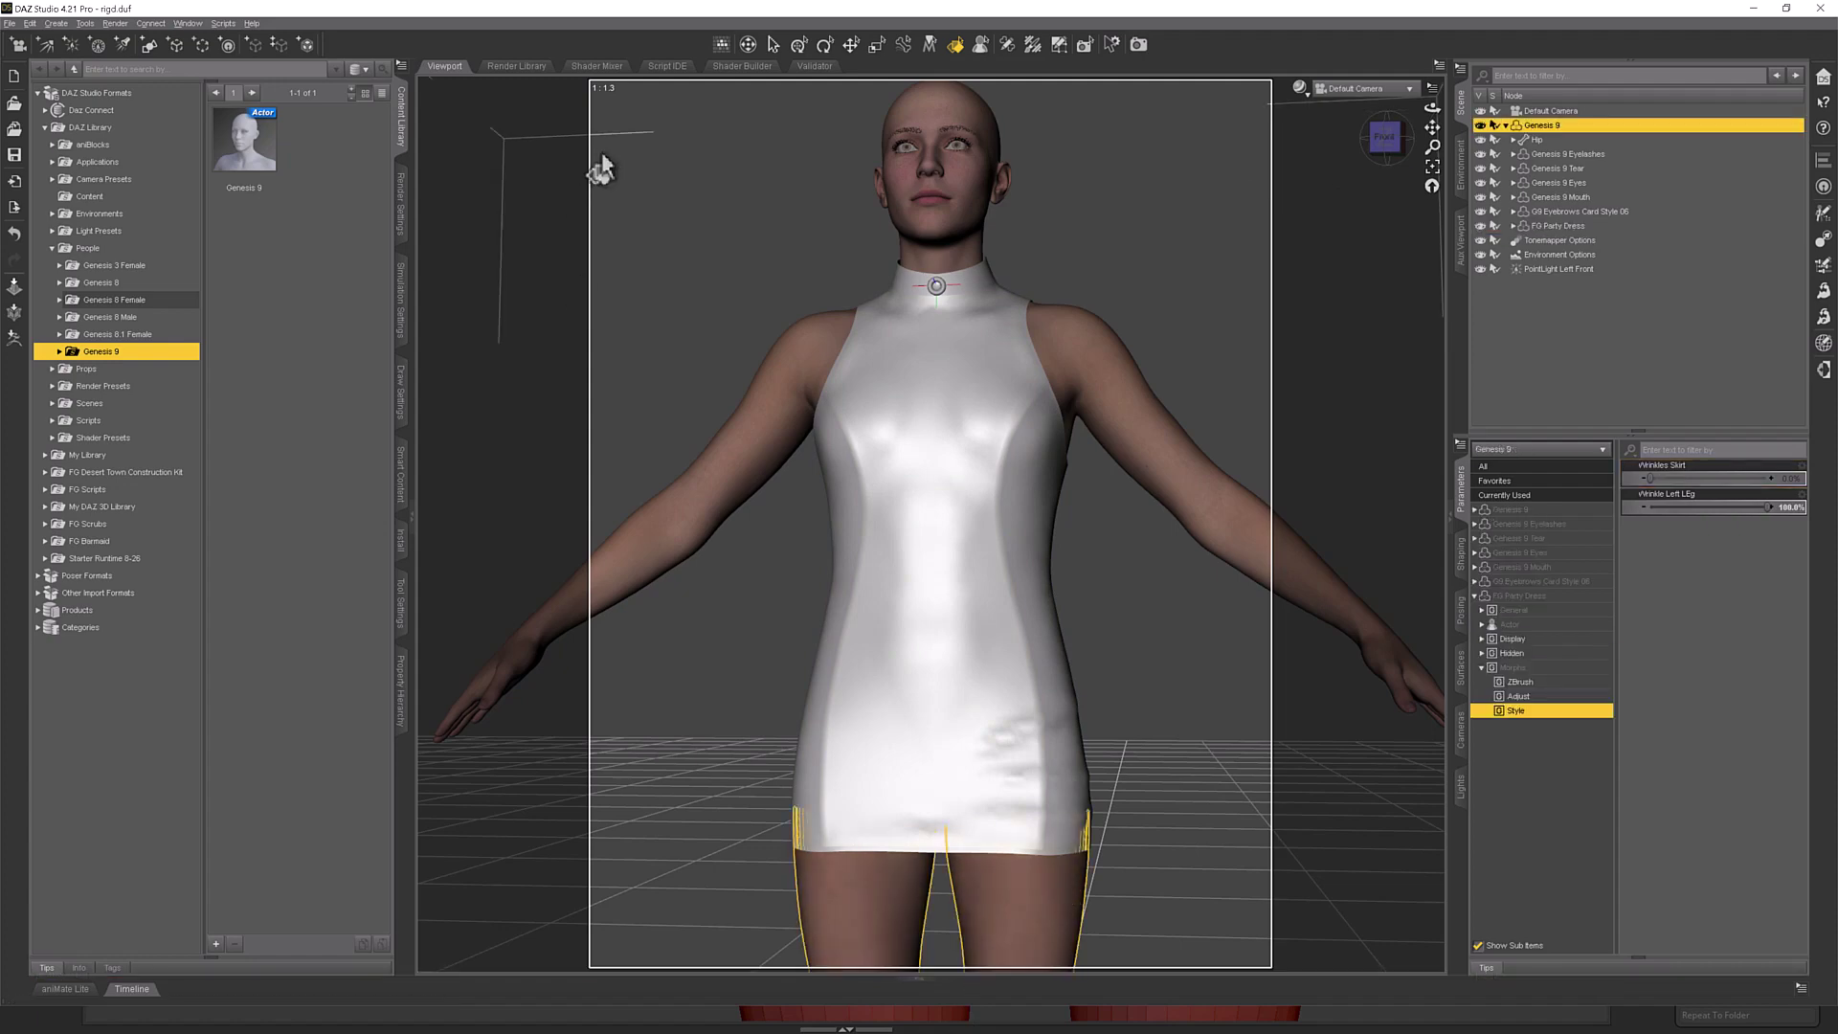
pyautogui.click(773, 45)
pyautogui.click(1015, 914)
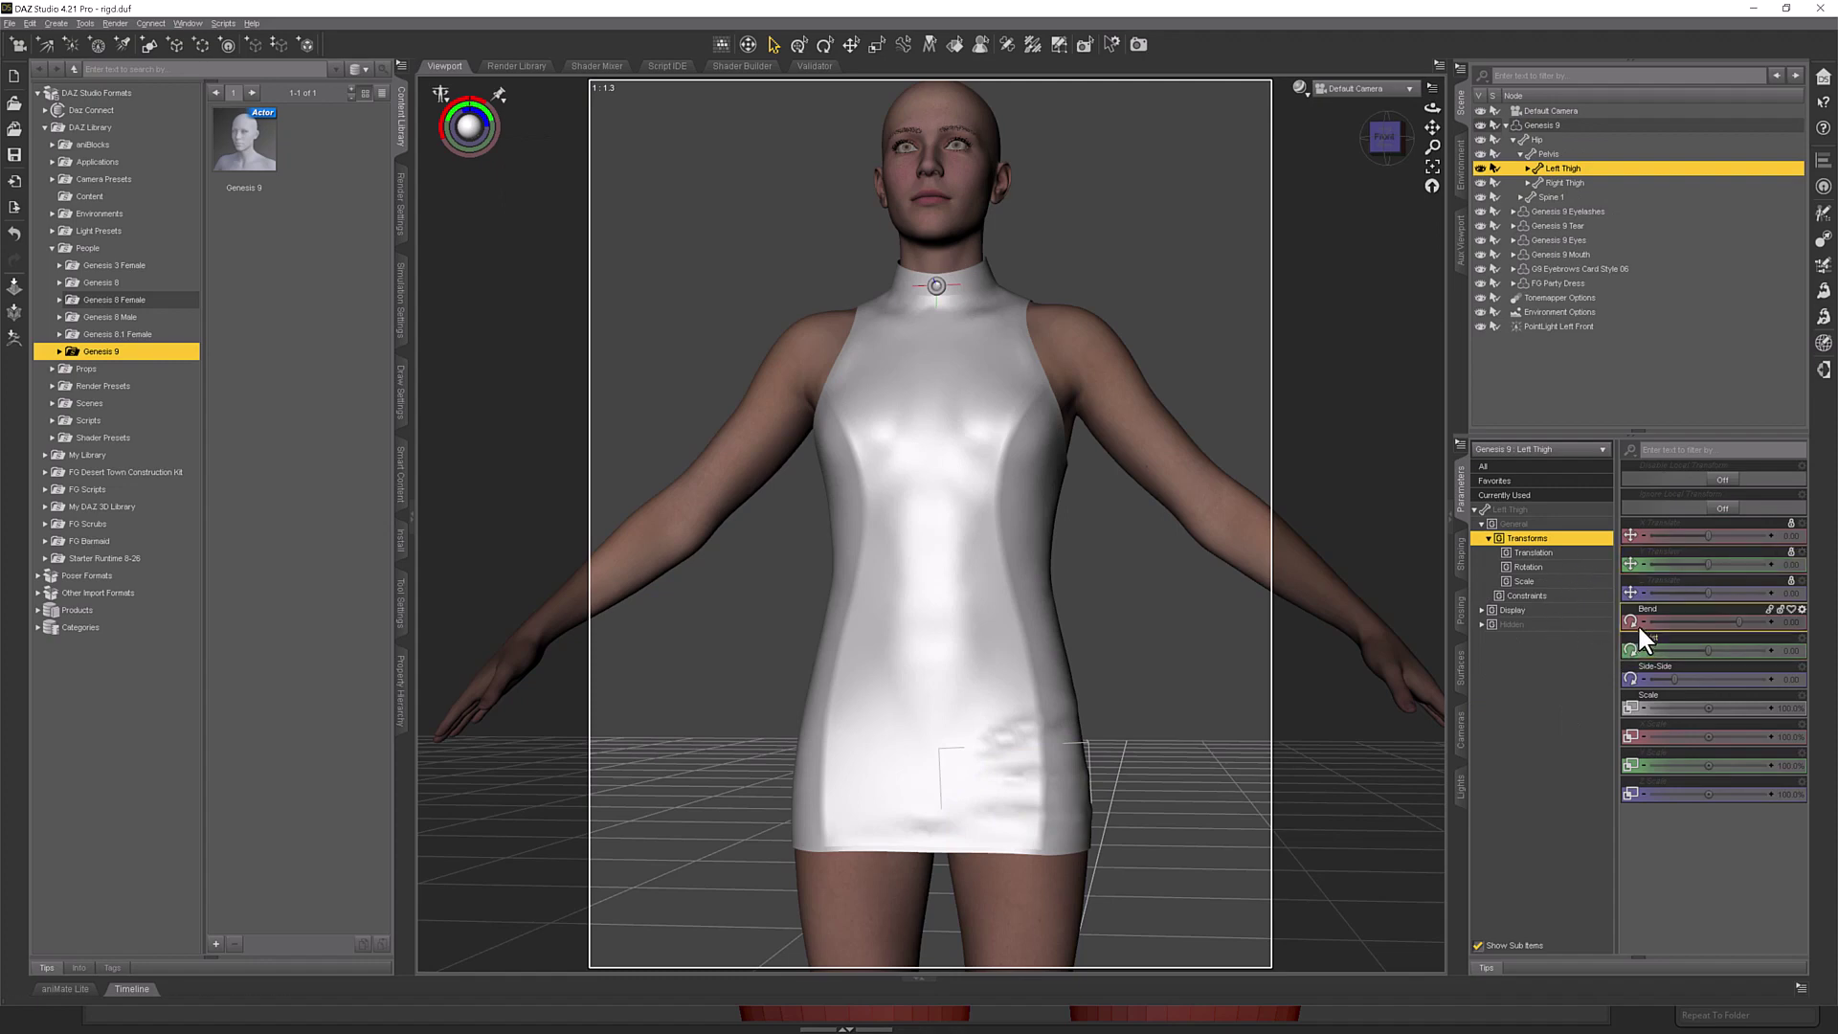
pyautogui.moveTo(1735, 634); pyautogui.dragTo(1713, 638)
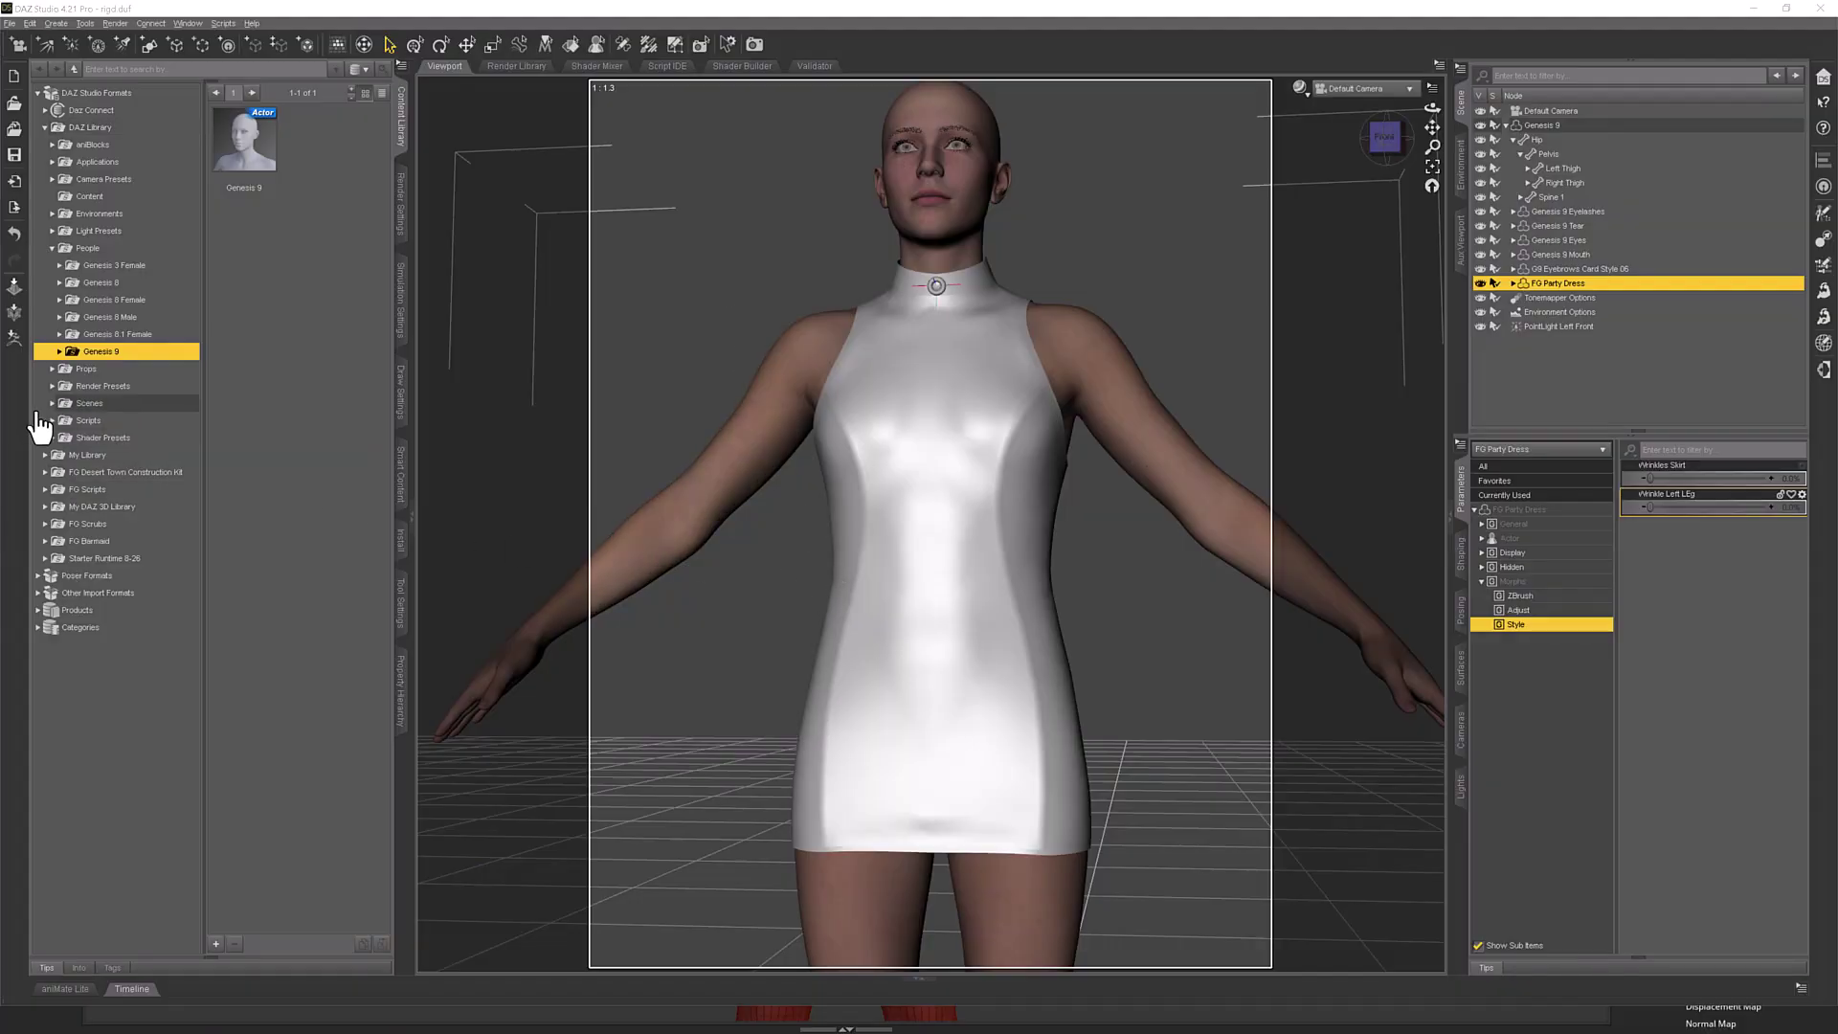
# Send the dress to ZBrush through GoZ with deformations and mask everything above the hem area with a blurred edge.
pyautogui.click(10, 343)
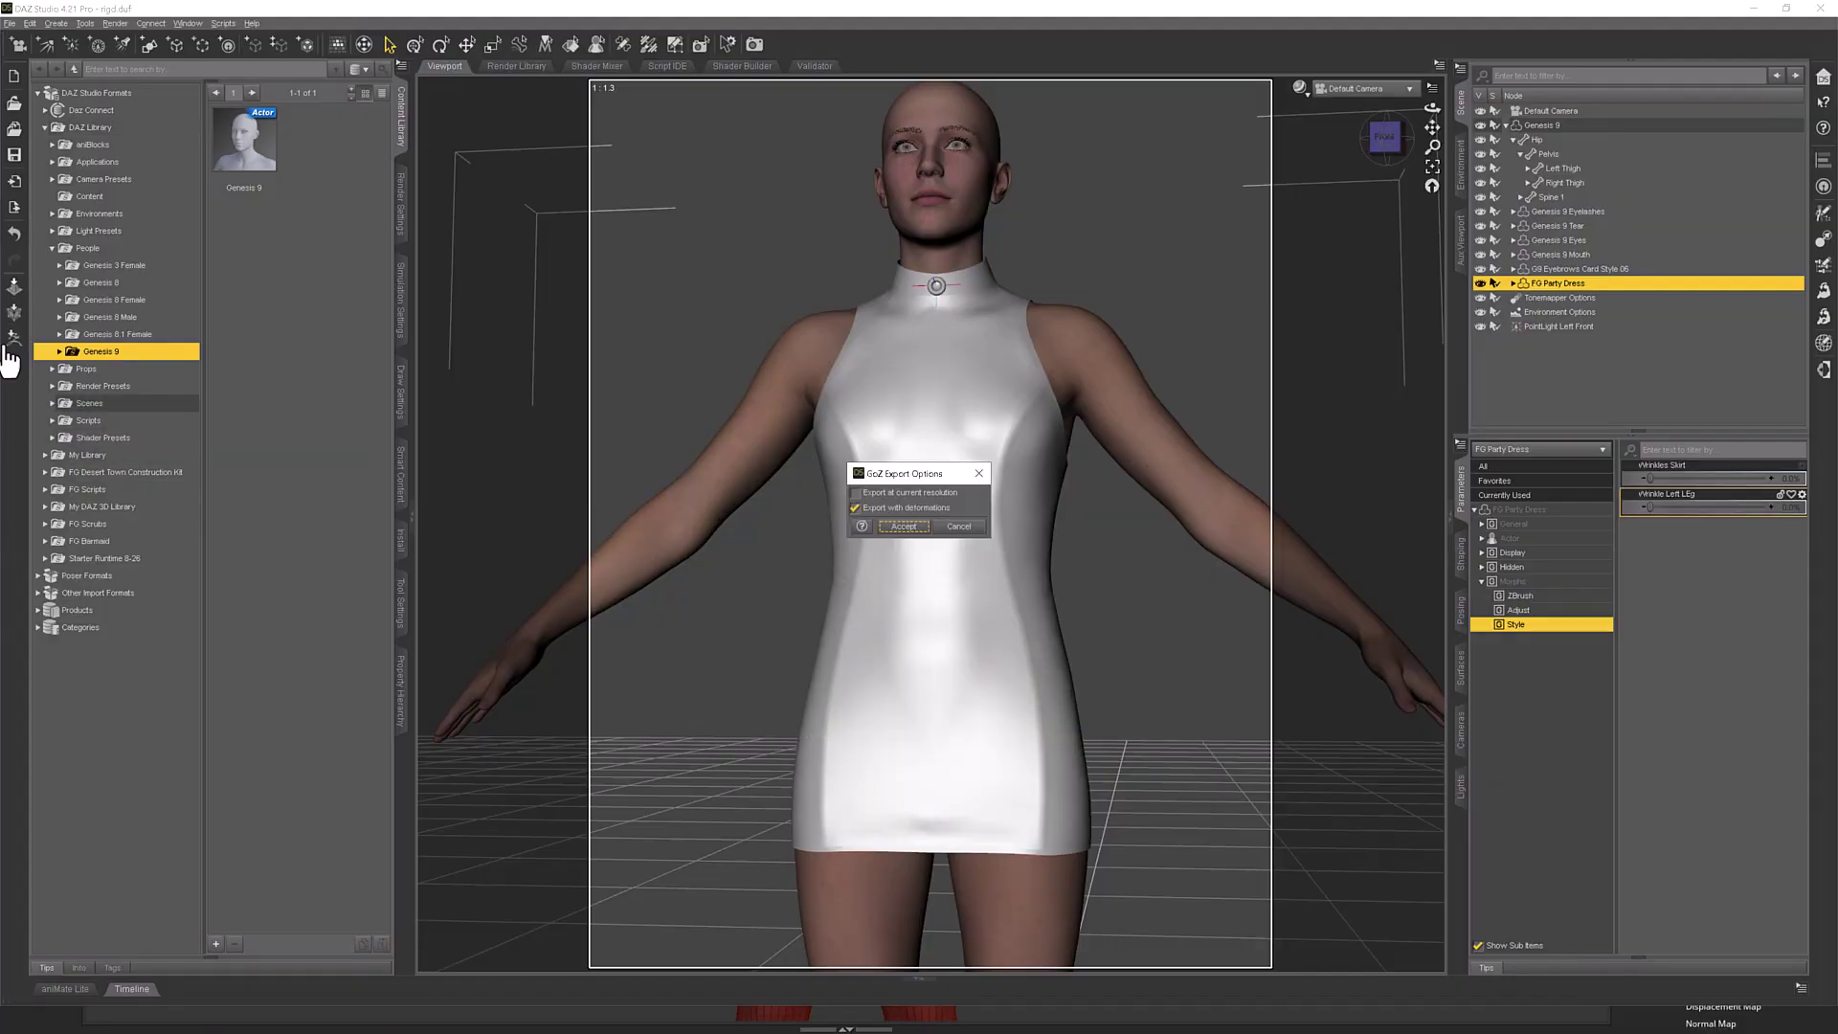
pyautogui.click(898, 527)
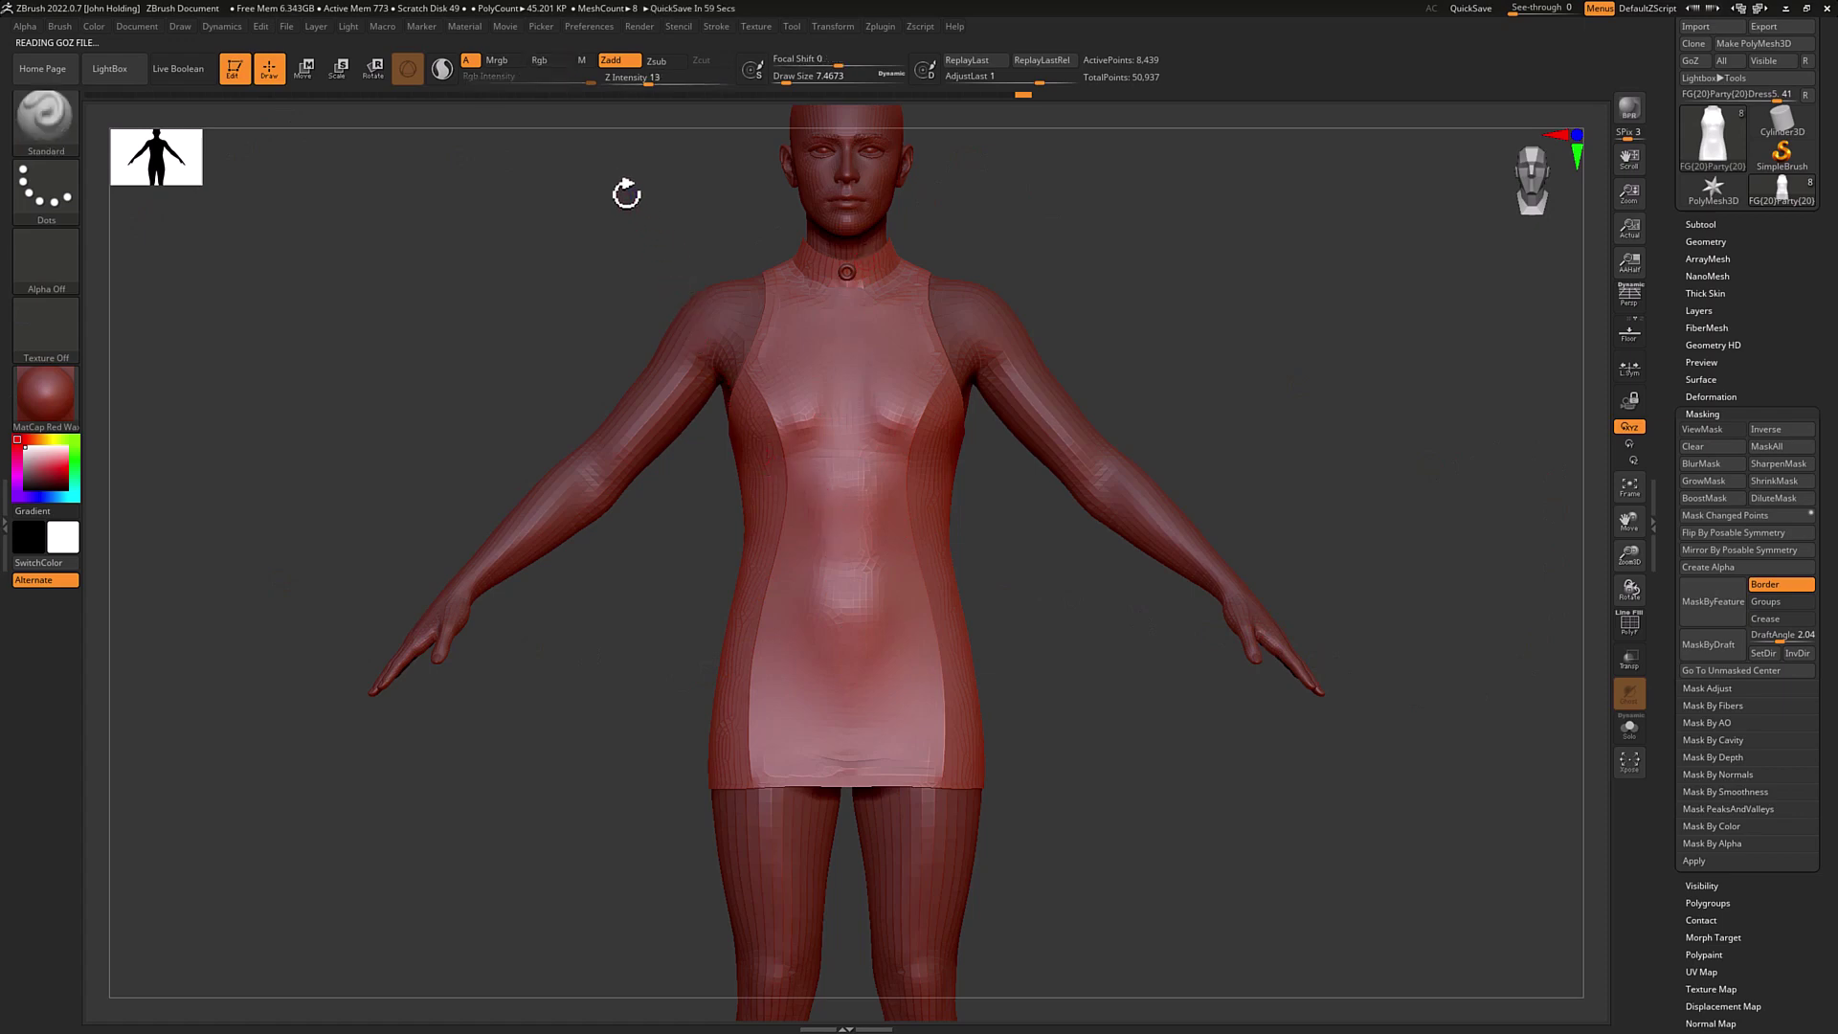
pyautogui.moveTo(625, 197)
pyautogui.keyDown('ctrl'); pyautogui.mouseDown()
pyautogui.moveTo(1038, 634)
pyautogui.moveTo(1056, 712)
pyautogui.mouseUp(); pyautogui.keyUp('ctrl')
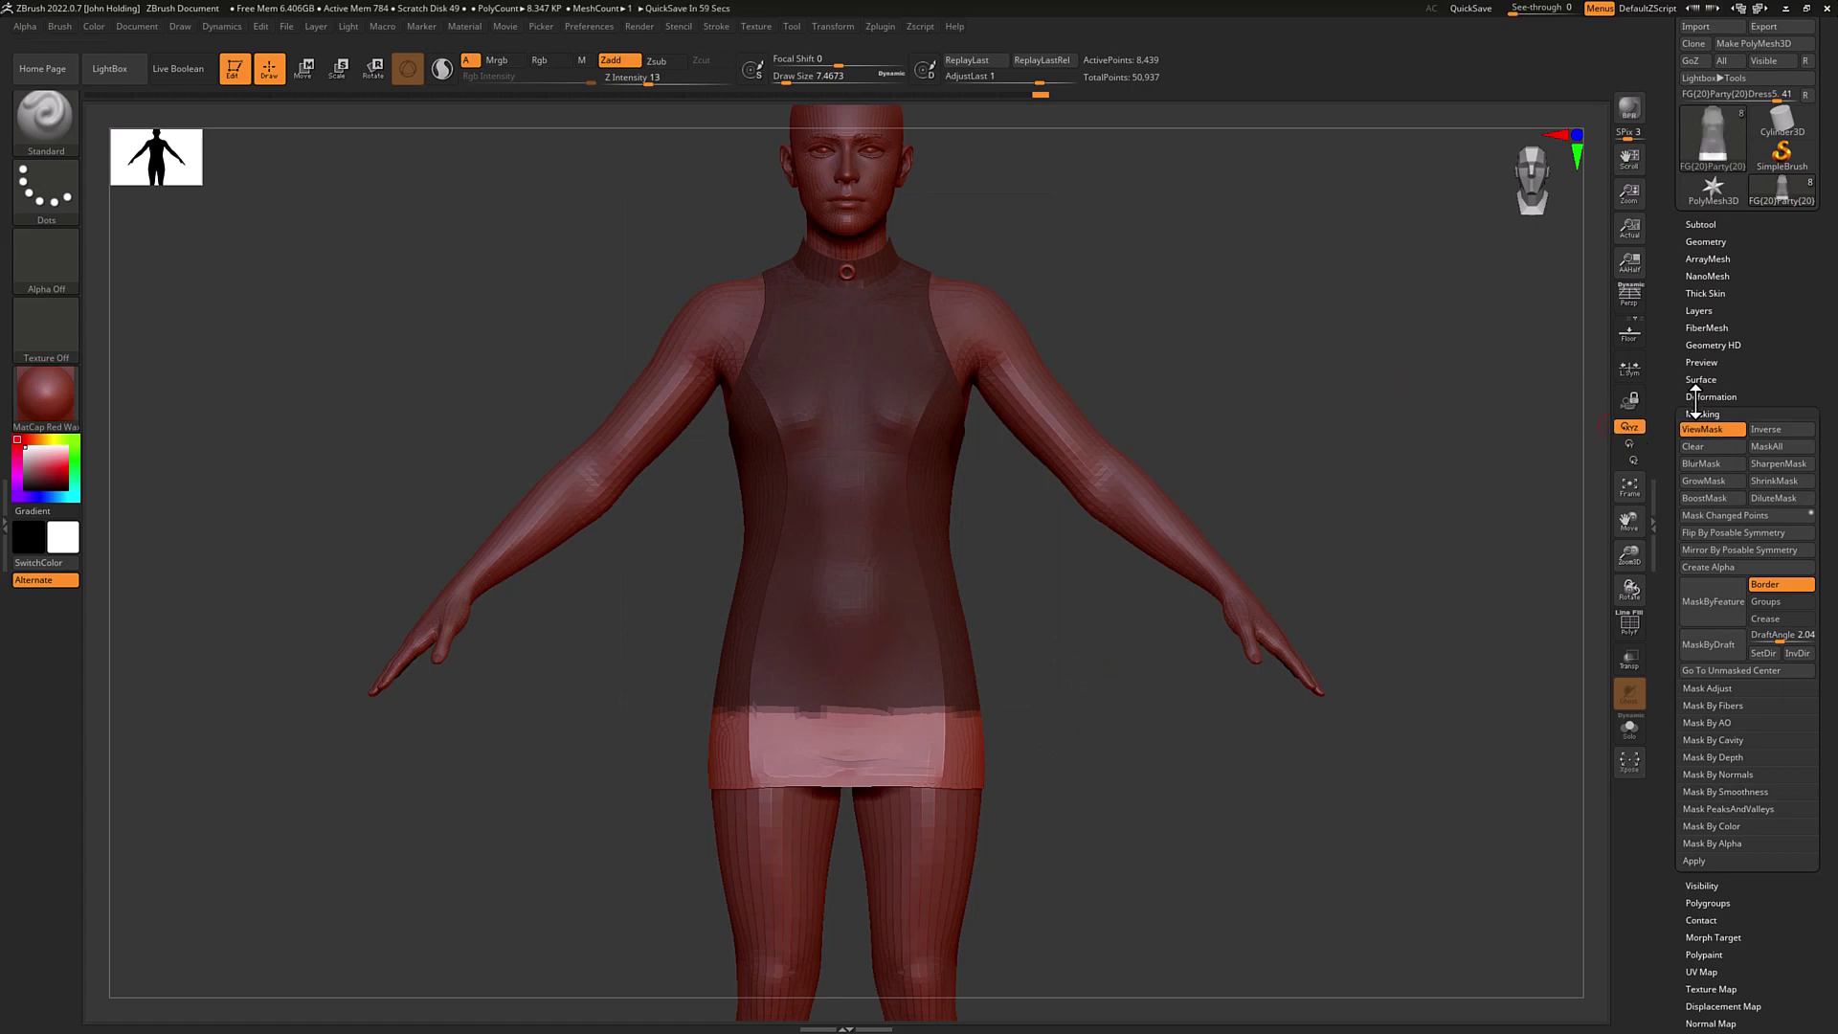
pyautogui.click(1704, 467)
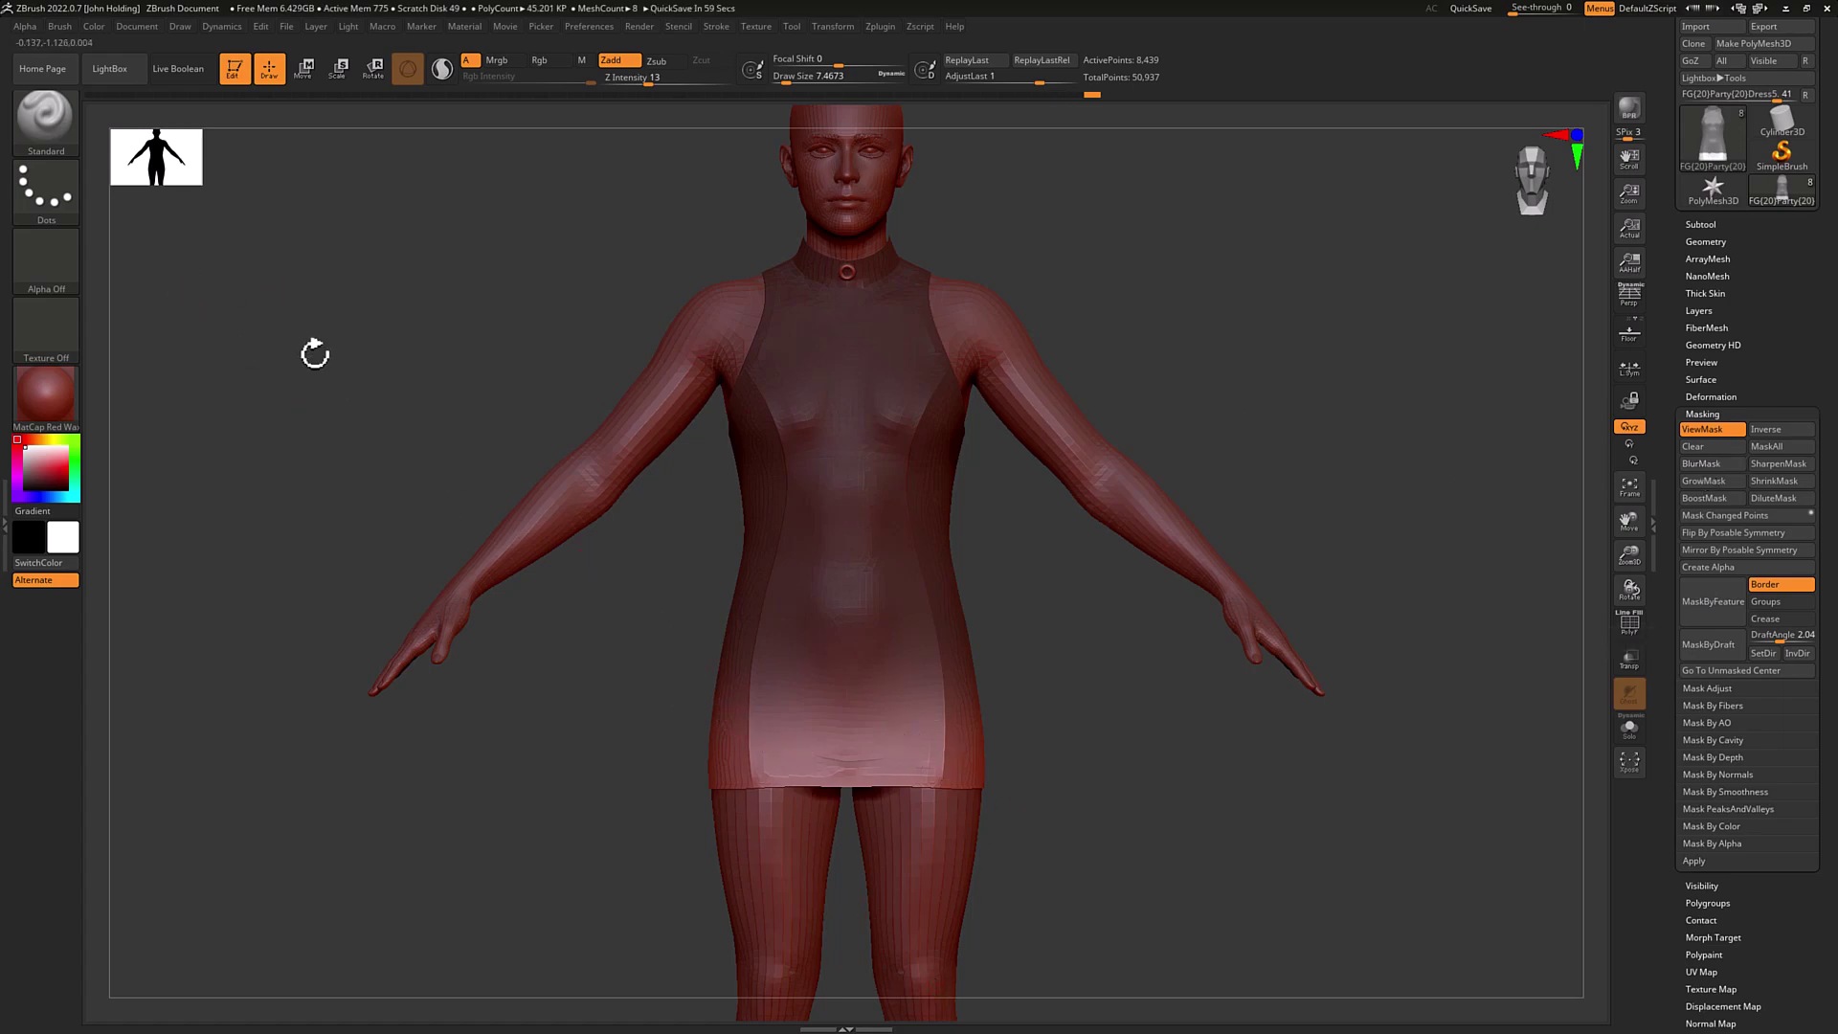
# Switch to Move with the Transpose line and draw the line vertically from the waist to just below the hem.
pyautogui.click(298, 74)
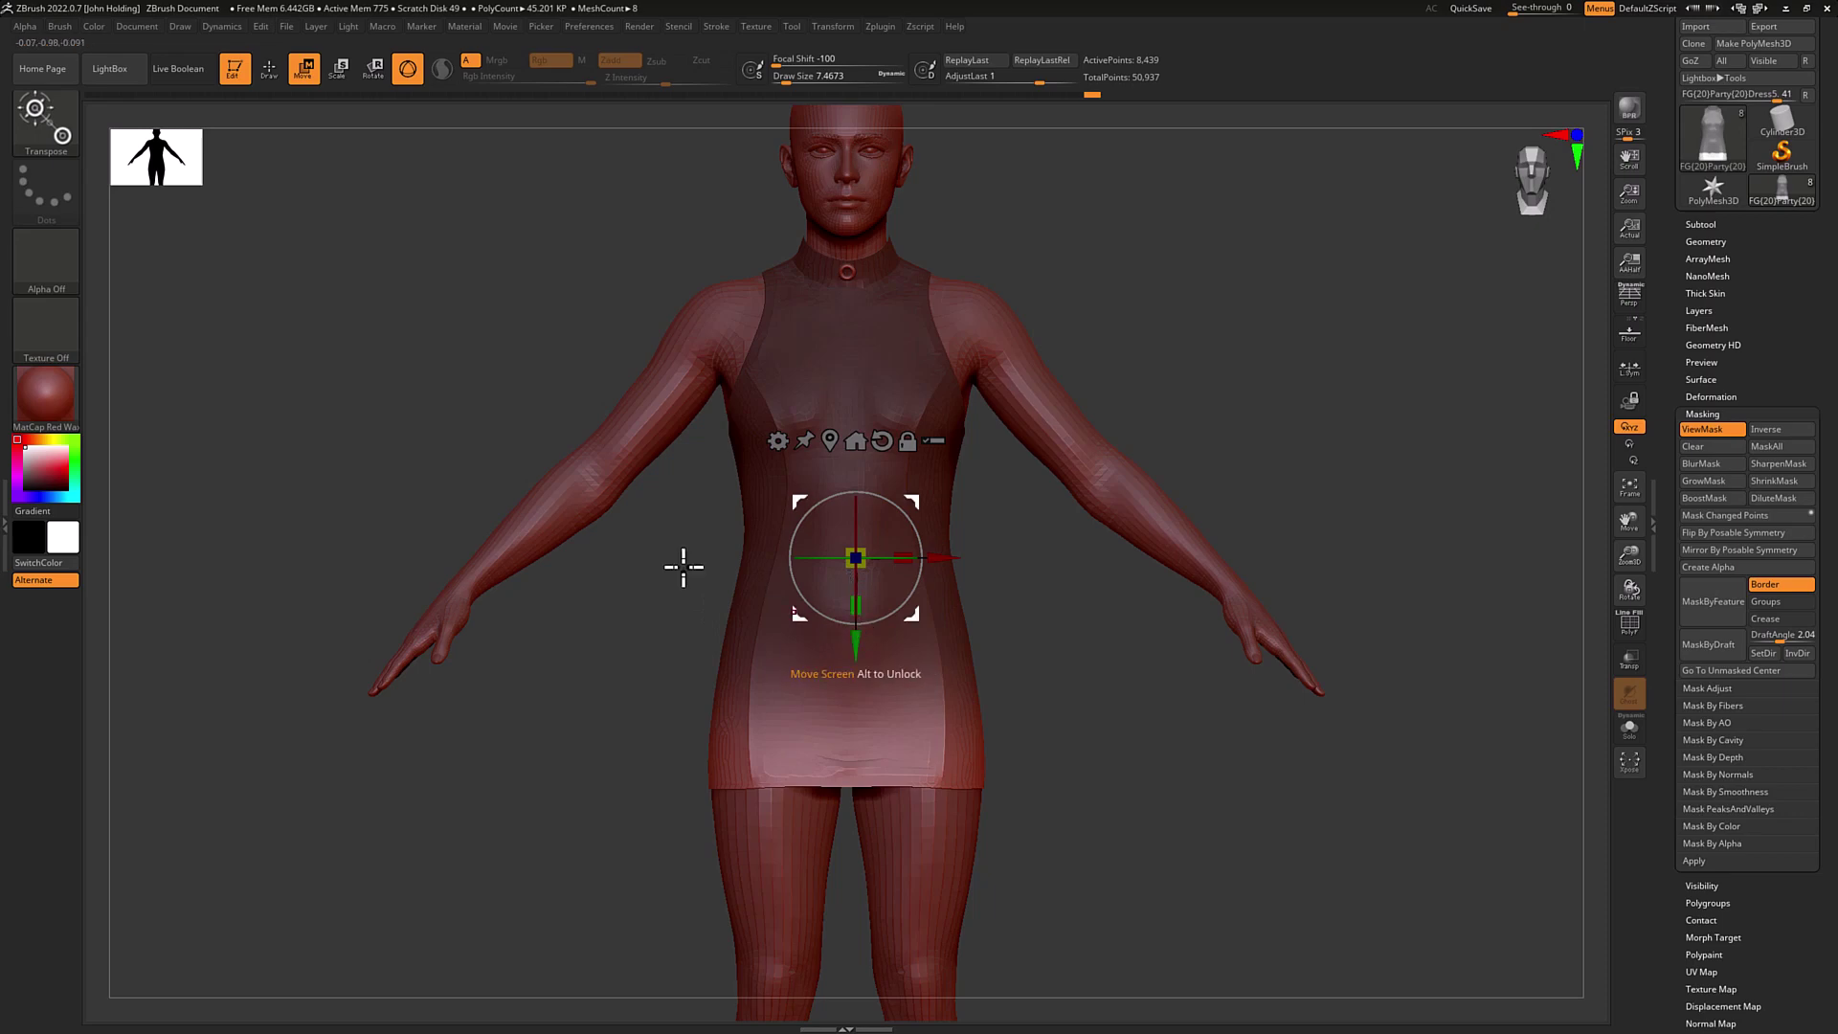
pyautogui.click(405, 70)
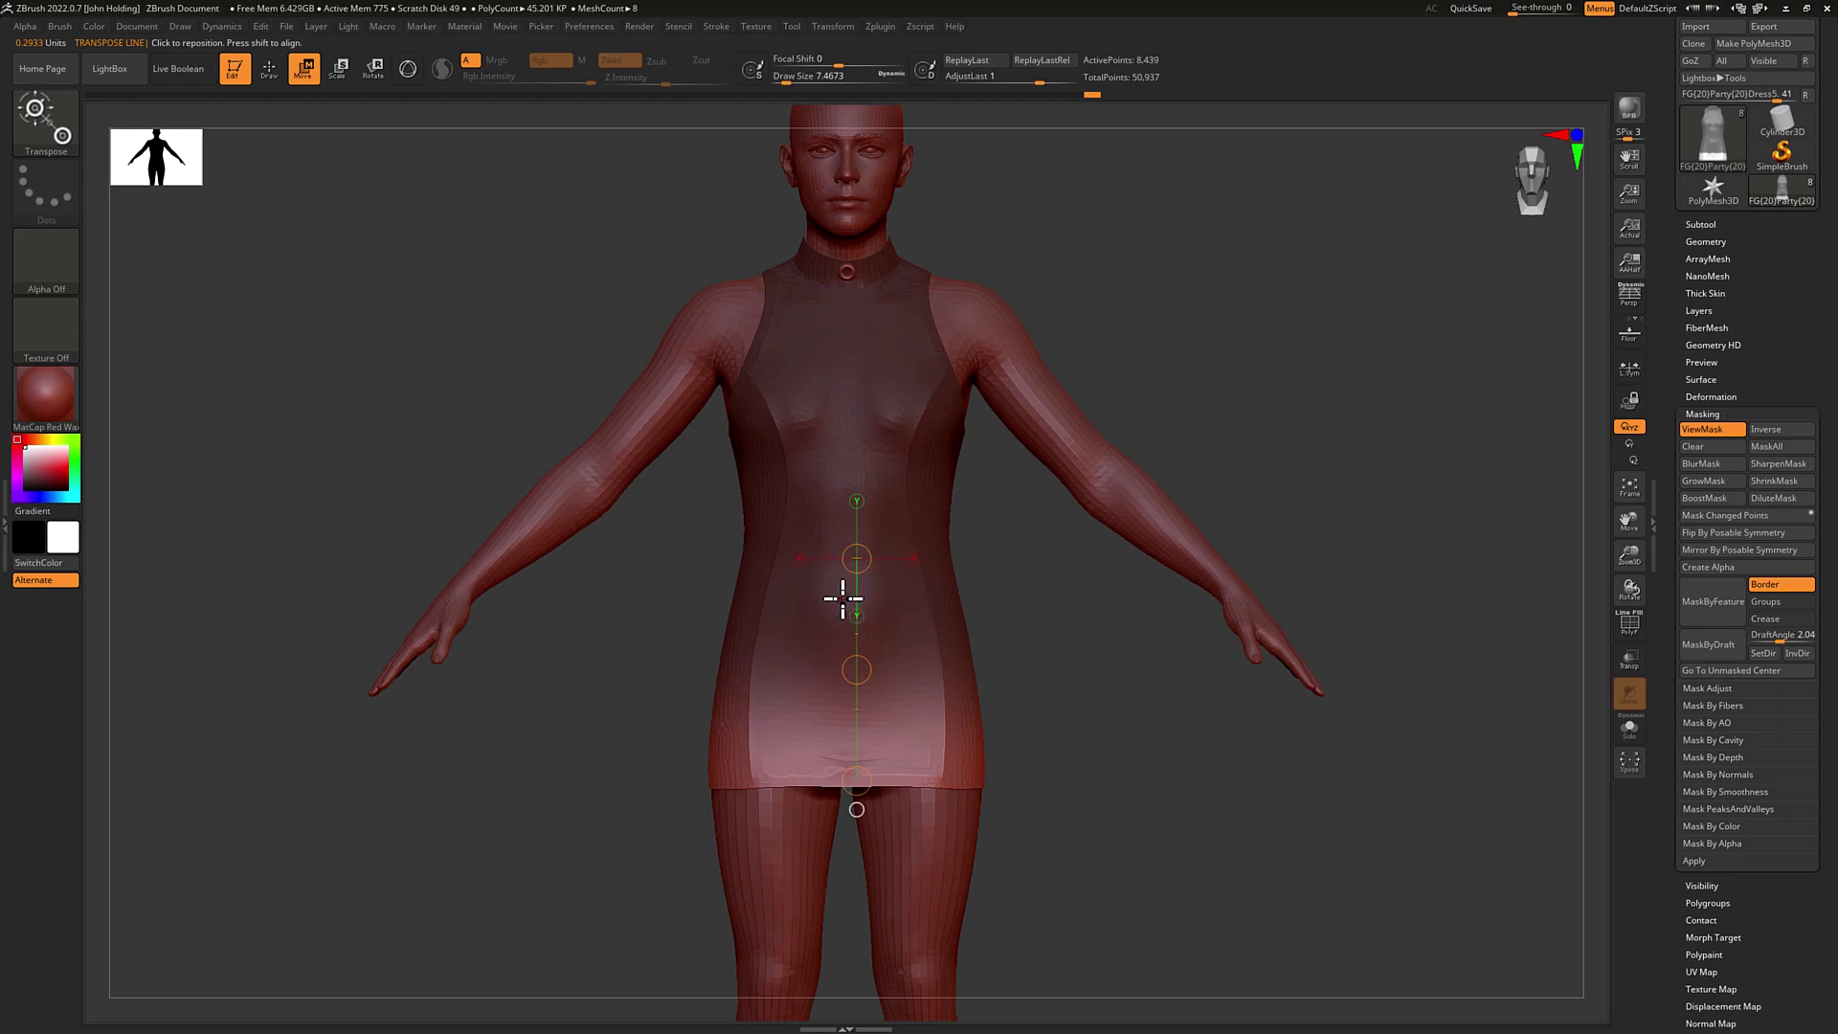
pyautogui.moveTo(846, 595)
pyautogui.mouseDown()
pyautogui.moveTo(841, 833)
pyautogui.moveTo(846, 799)
pyautogui.mouseUp()
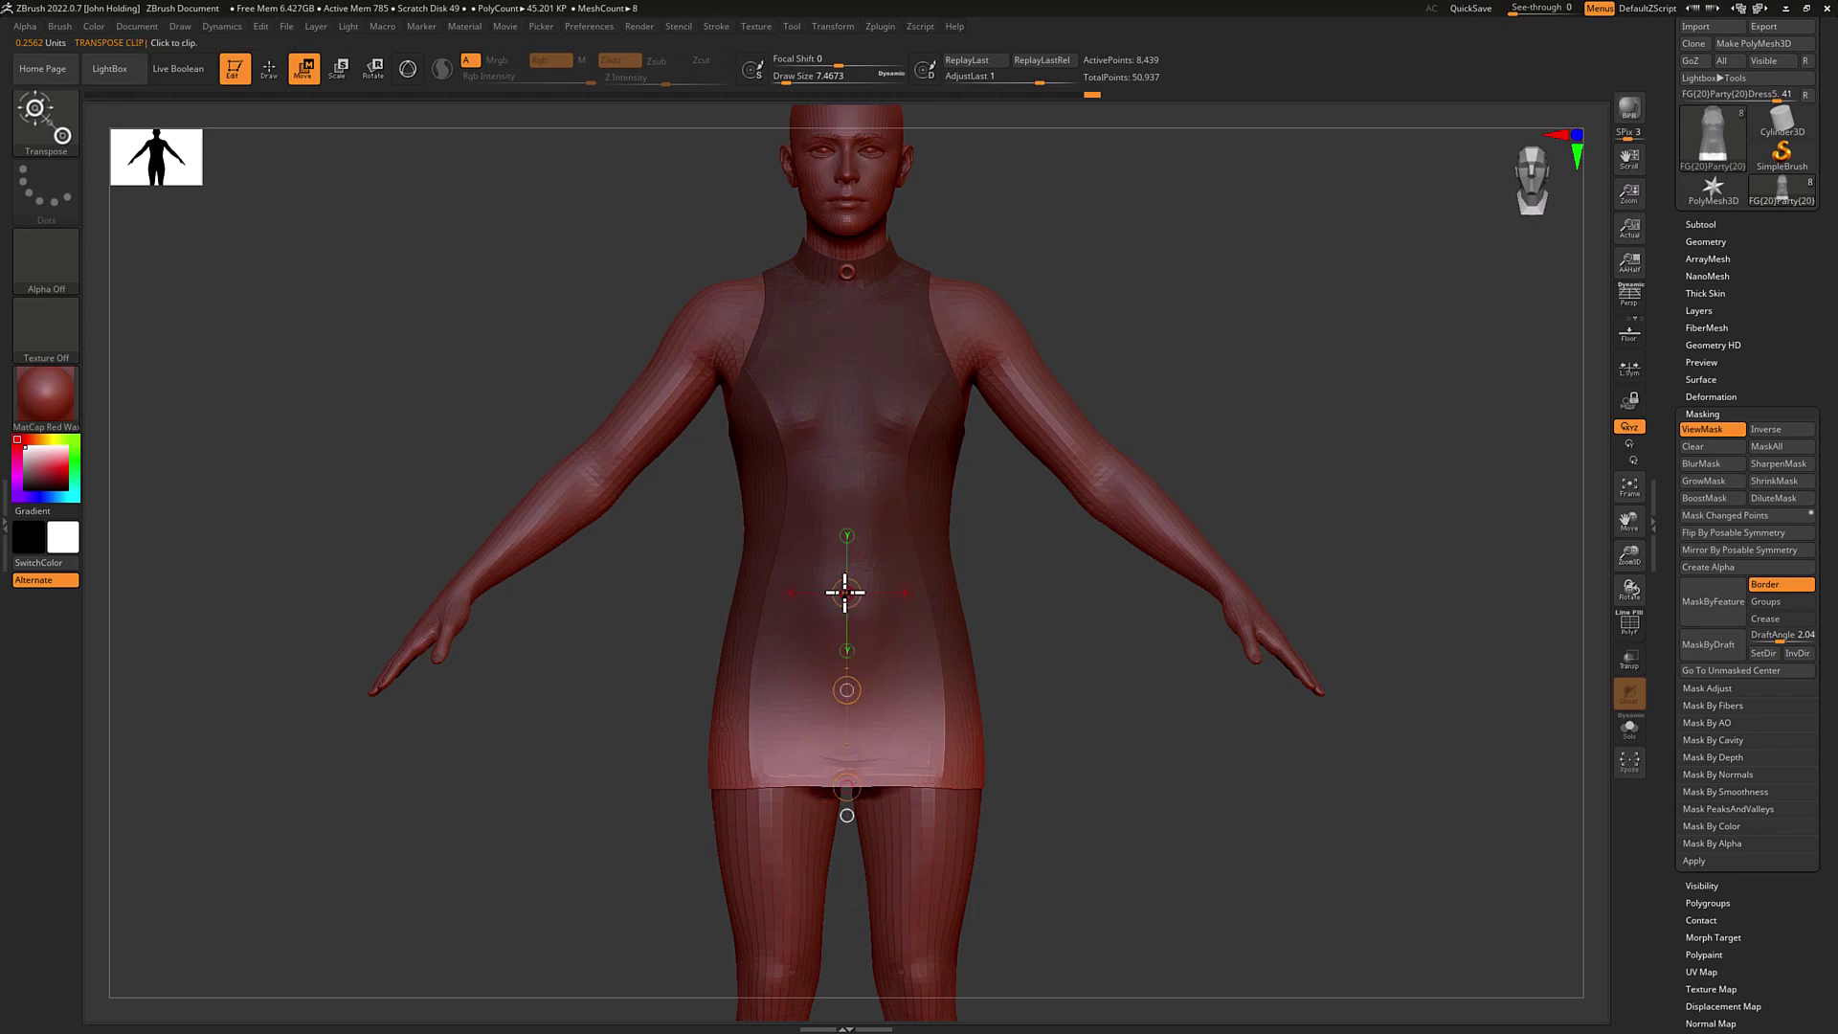
pyautogui.moveTo(846, 593); pyautogui.dragTo(849, 823)
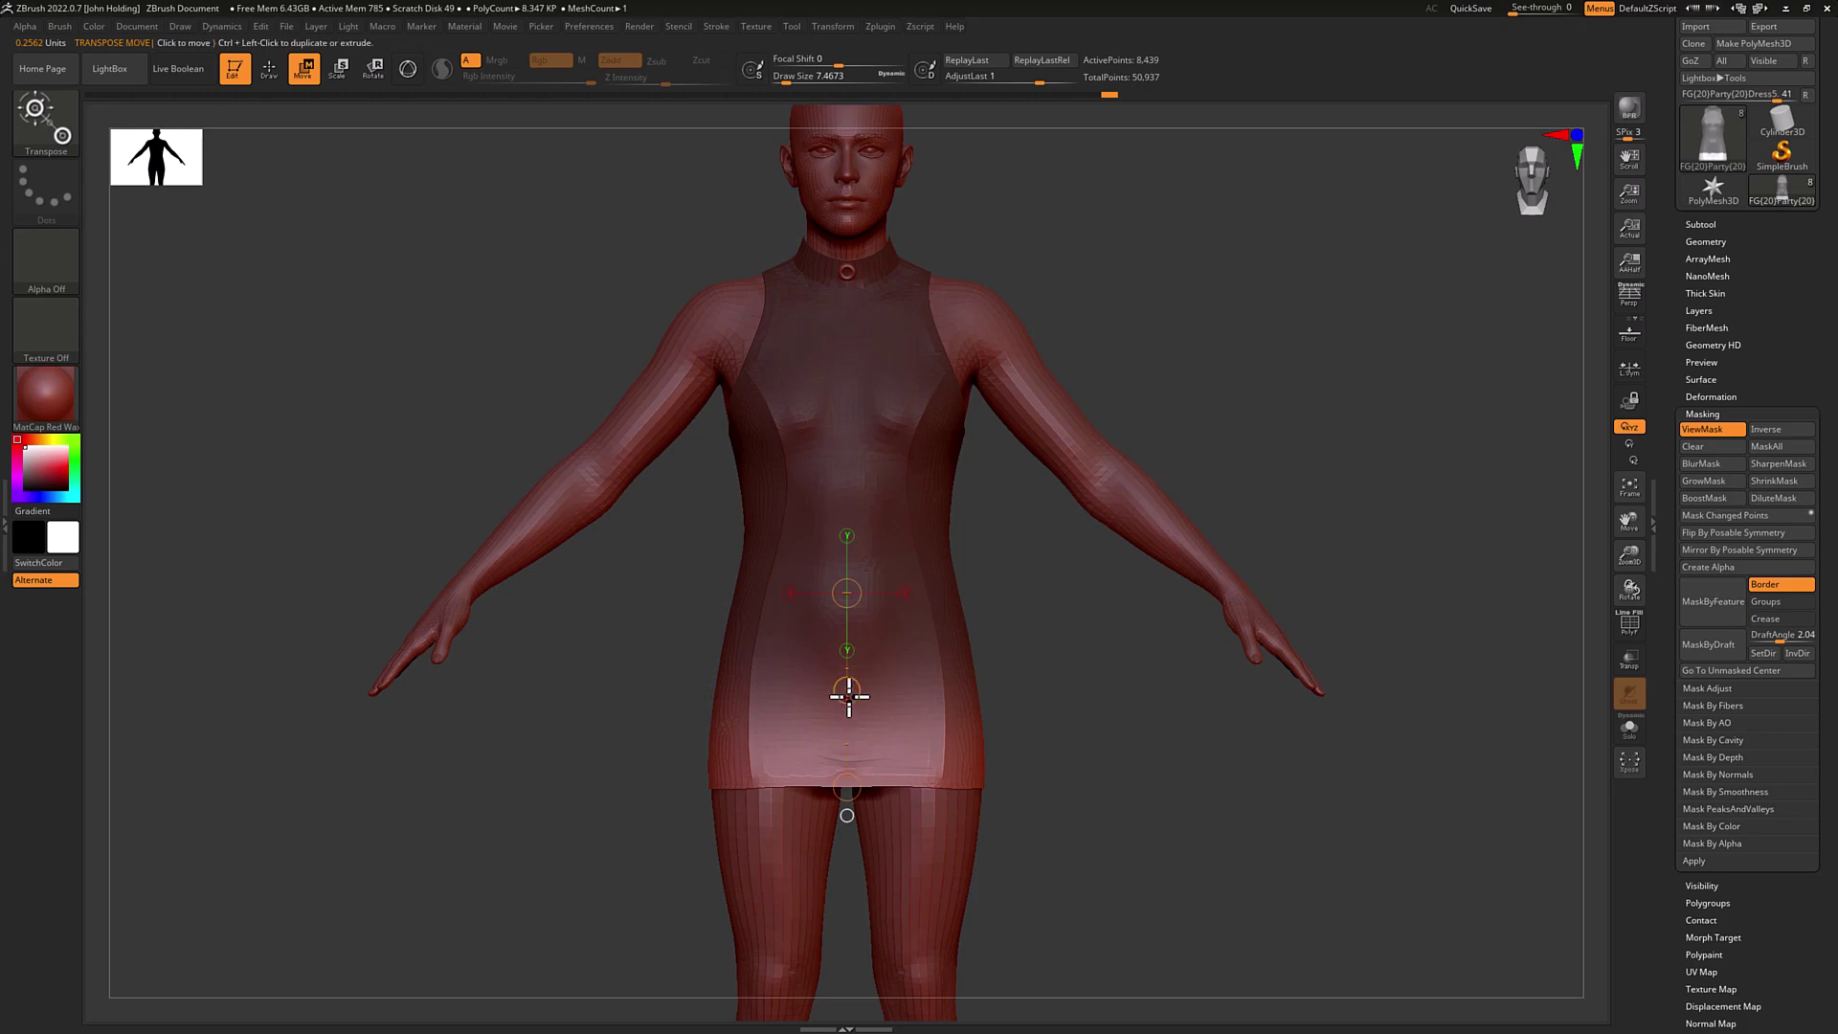
# Try moving the skirt's unmasked lower part downward with the Transpose line and undo the moves.
pyautogui.moveTo(847, 693)
pyautogui.mouseDown()
pyautogui.moveTo(845, 734)
pyautogui.moveTo(848, 675)
pyautogui.moveTo(846, 698)
pyautogui.mouseUp()
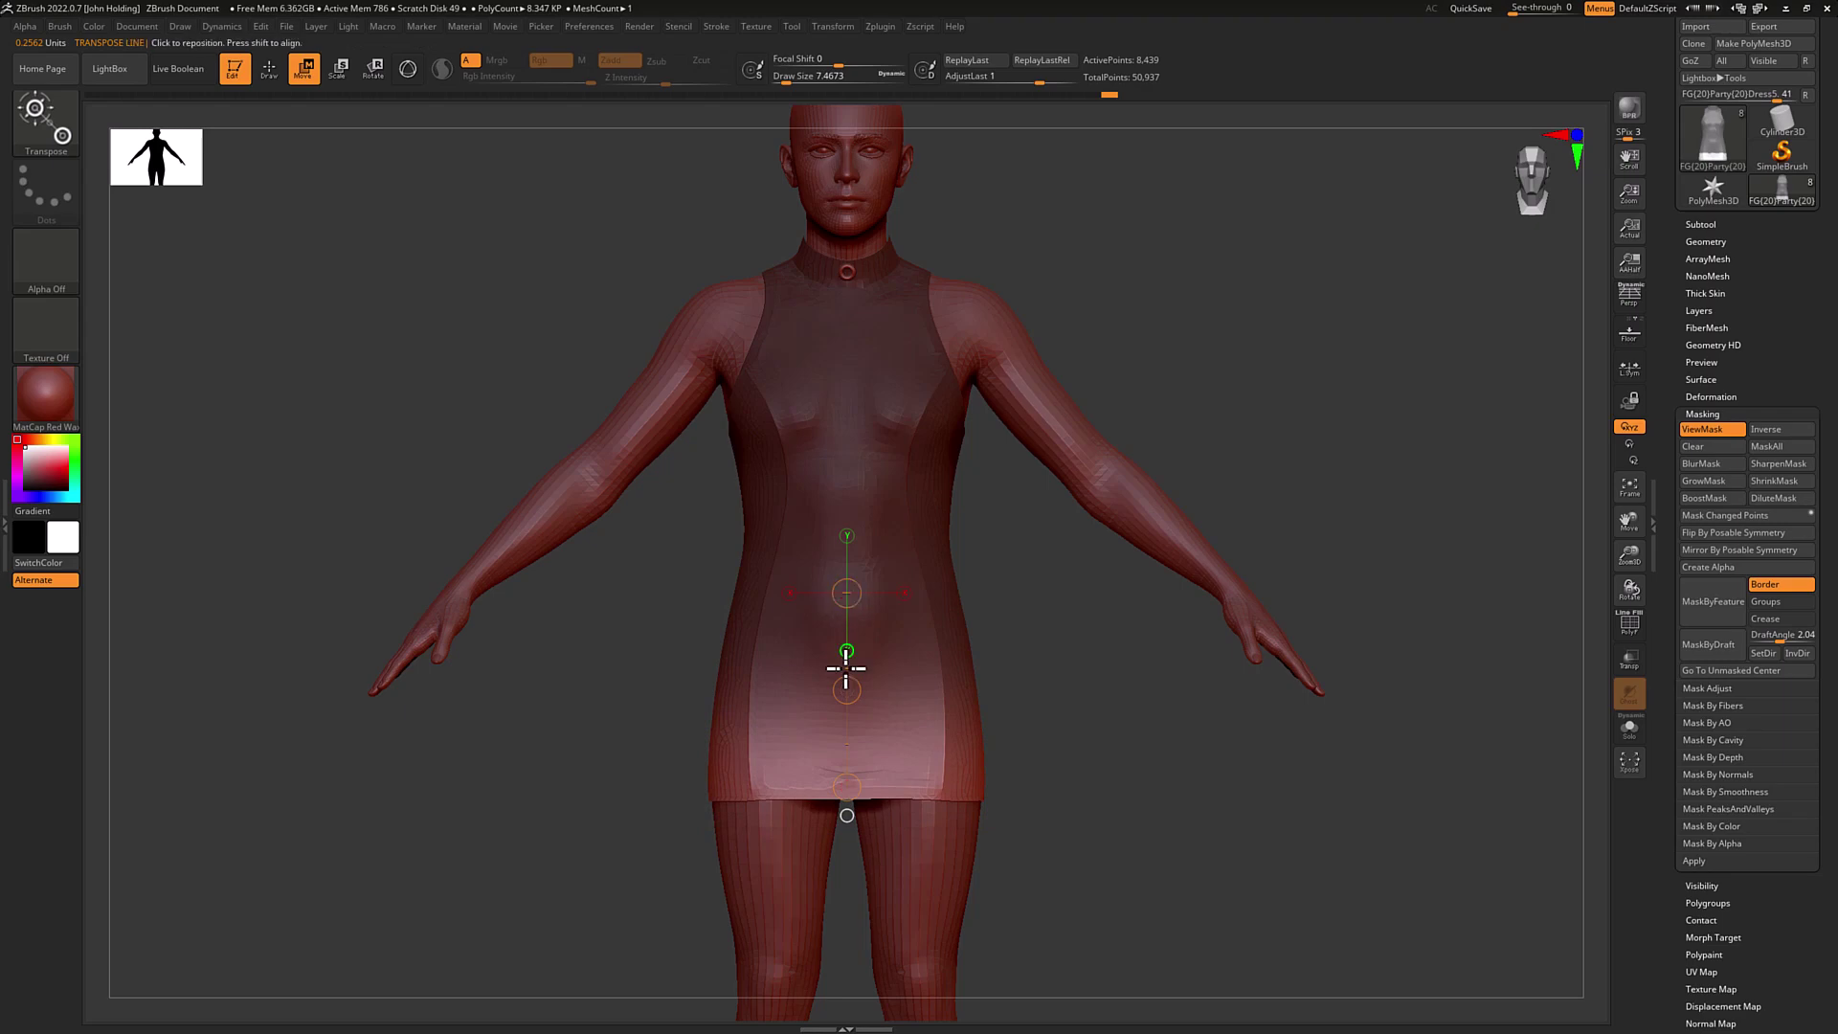
pyautogui.moveTo(848, 789)
pyautogui.mouseDown()
pyautogui.moveTo(846, 828)
pyautogui.moveTo(847, 801)
pyautogui.mouseUp()
pyautogui.hotkey('ctrl', 'z')
pyautogui.hotkey('ctrl', 'z')
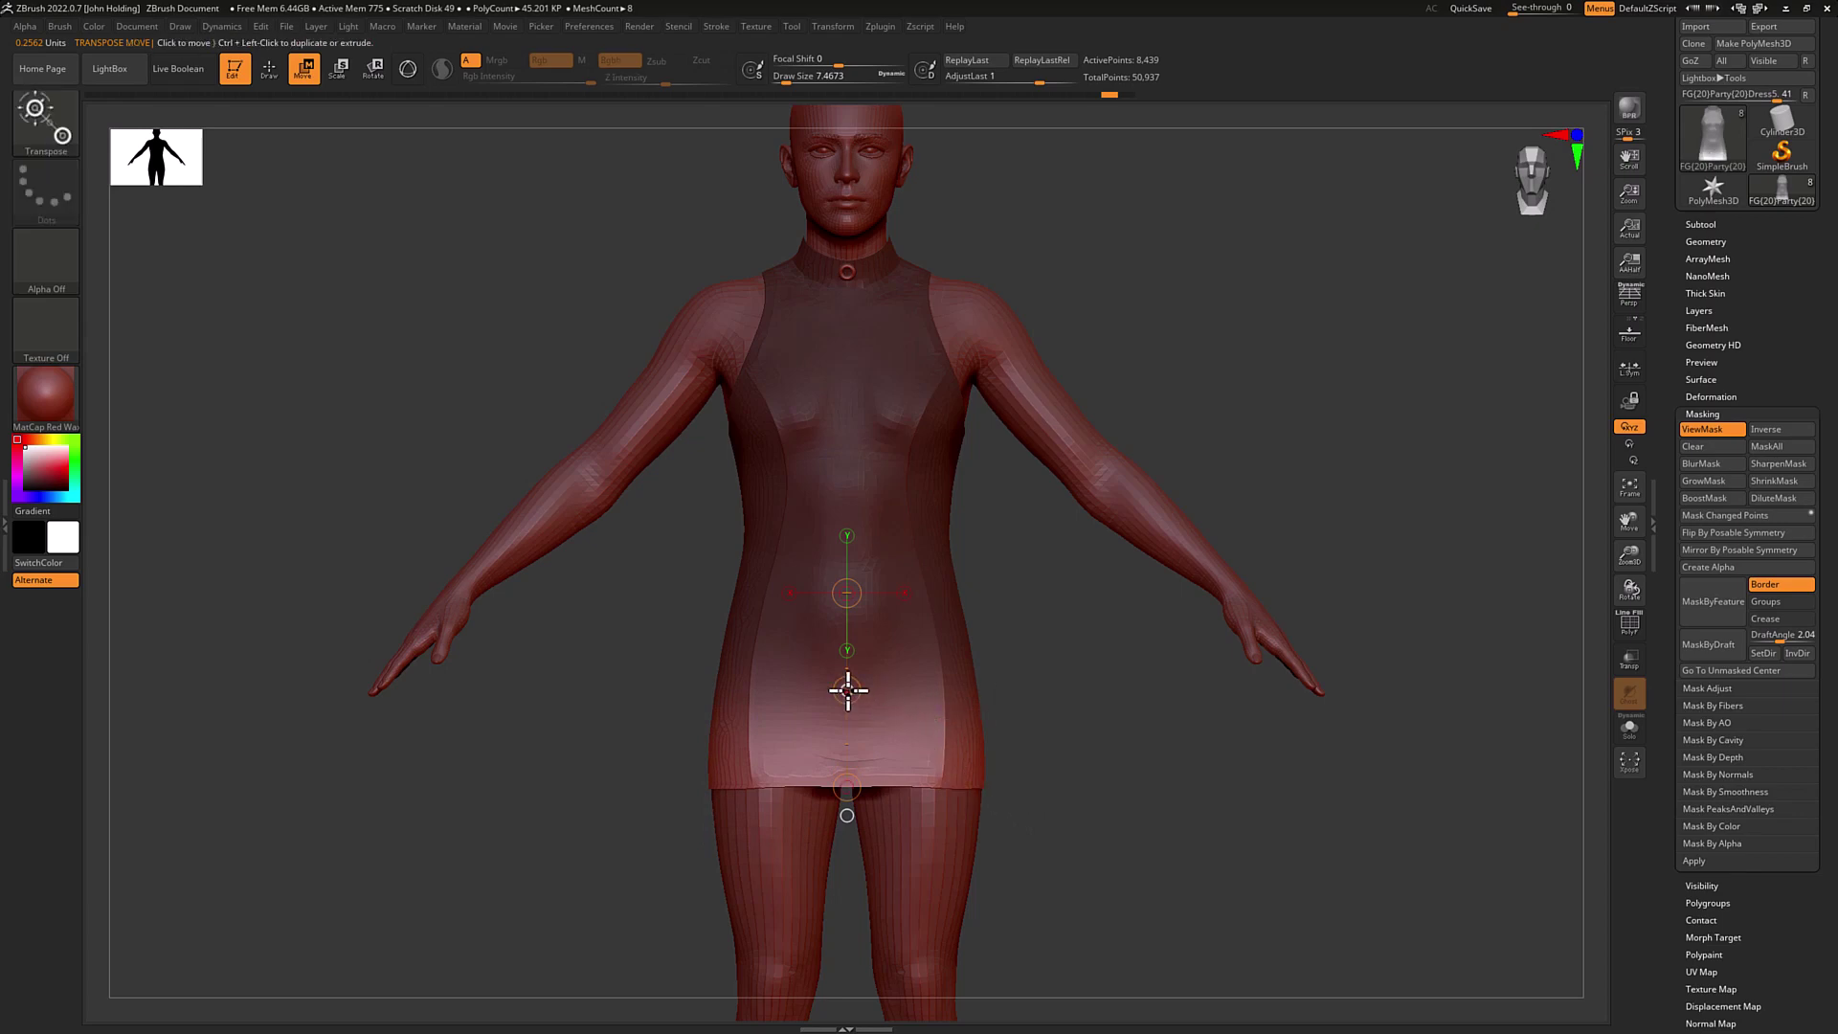
# Shorten the skirt by moving its unmasked hem slightly upward, and clear the mask while viewing the dress from behind.
pyautogui.moveTo(847, 689)
pyautogui.mouseDown()
pyautogui.moveTo(846, 644)
pyautogui.moveTo(852, 687)
pyautogui.mouseUp()
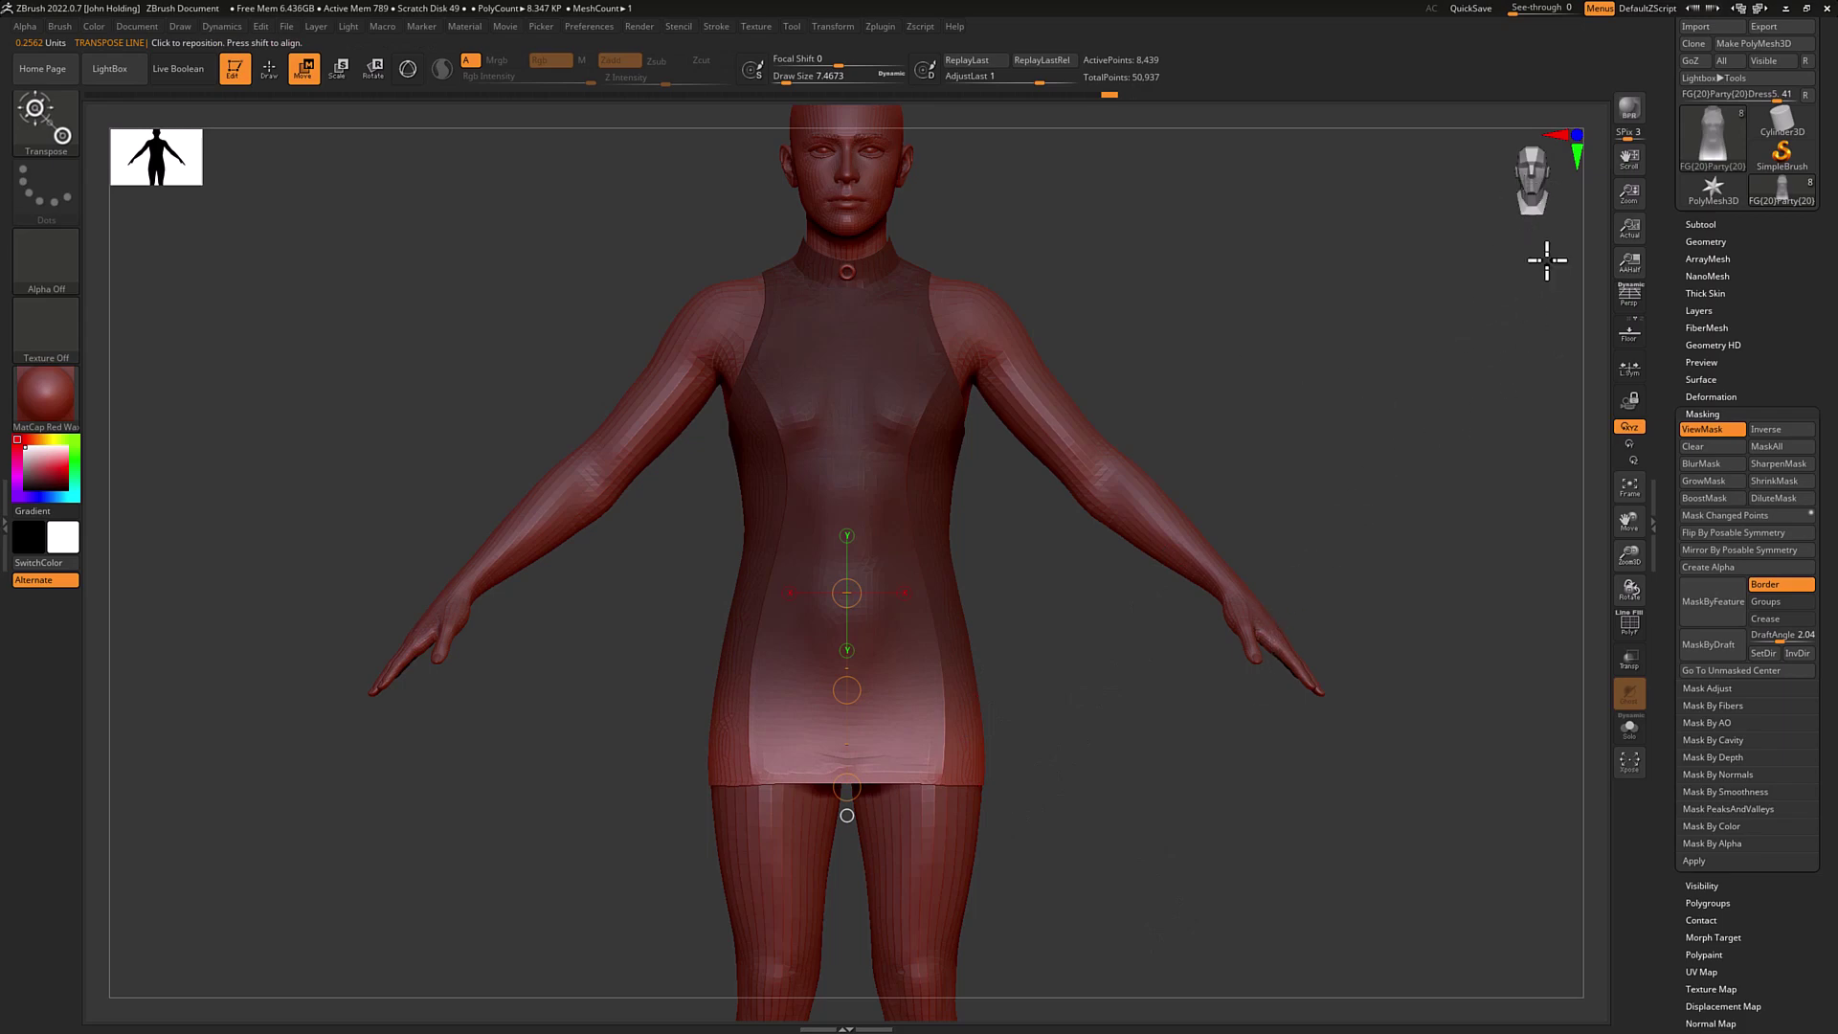
pyautogui.moveTo(1411, 440); pyautogui.dragTo(1263, 443)
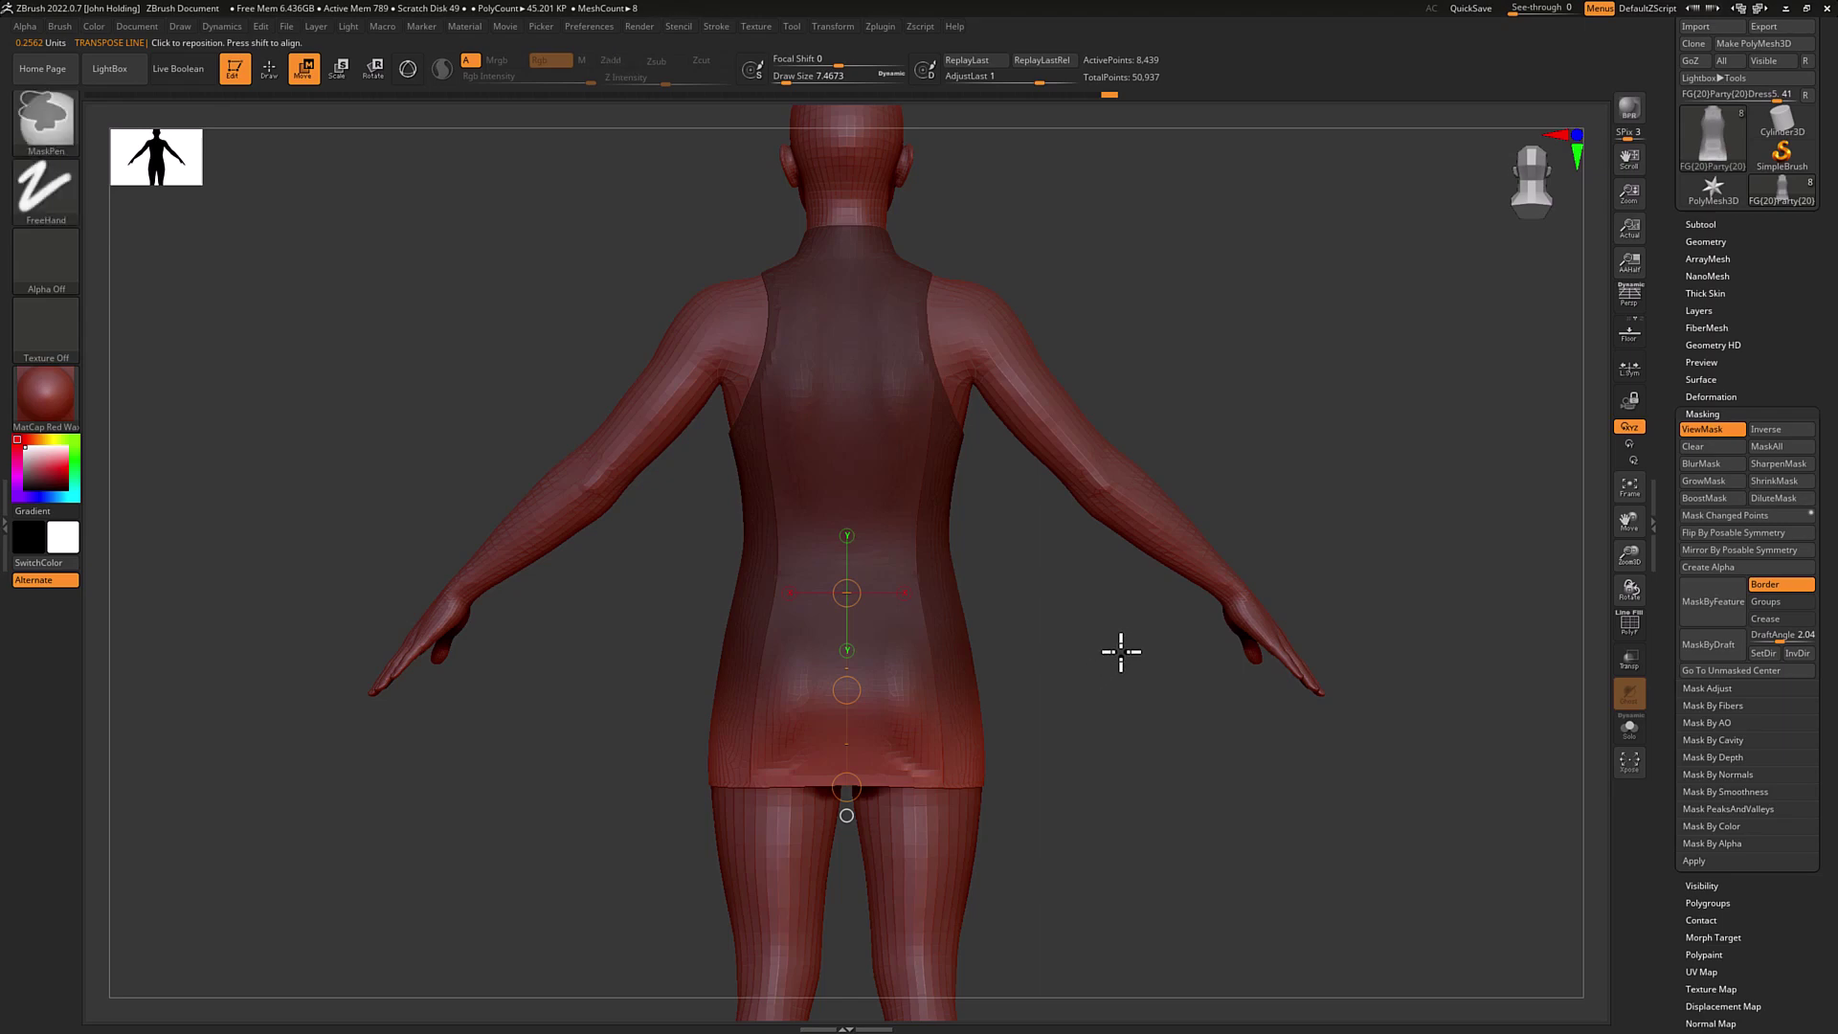
pyautogui.keyDown('ctrl'); pyautogui.moveTo(1132, 664); pyautogui.dragTo(1140, 676); pyautogui.keyUp('ctrl')
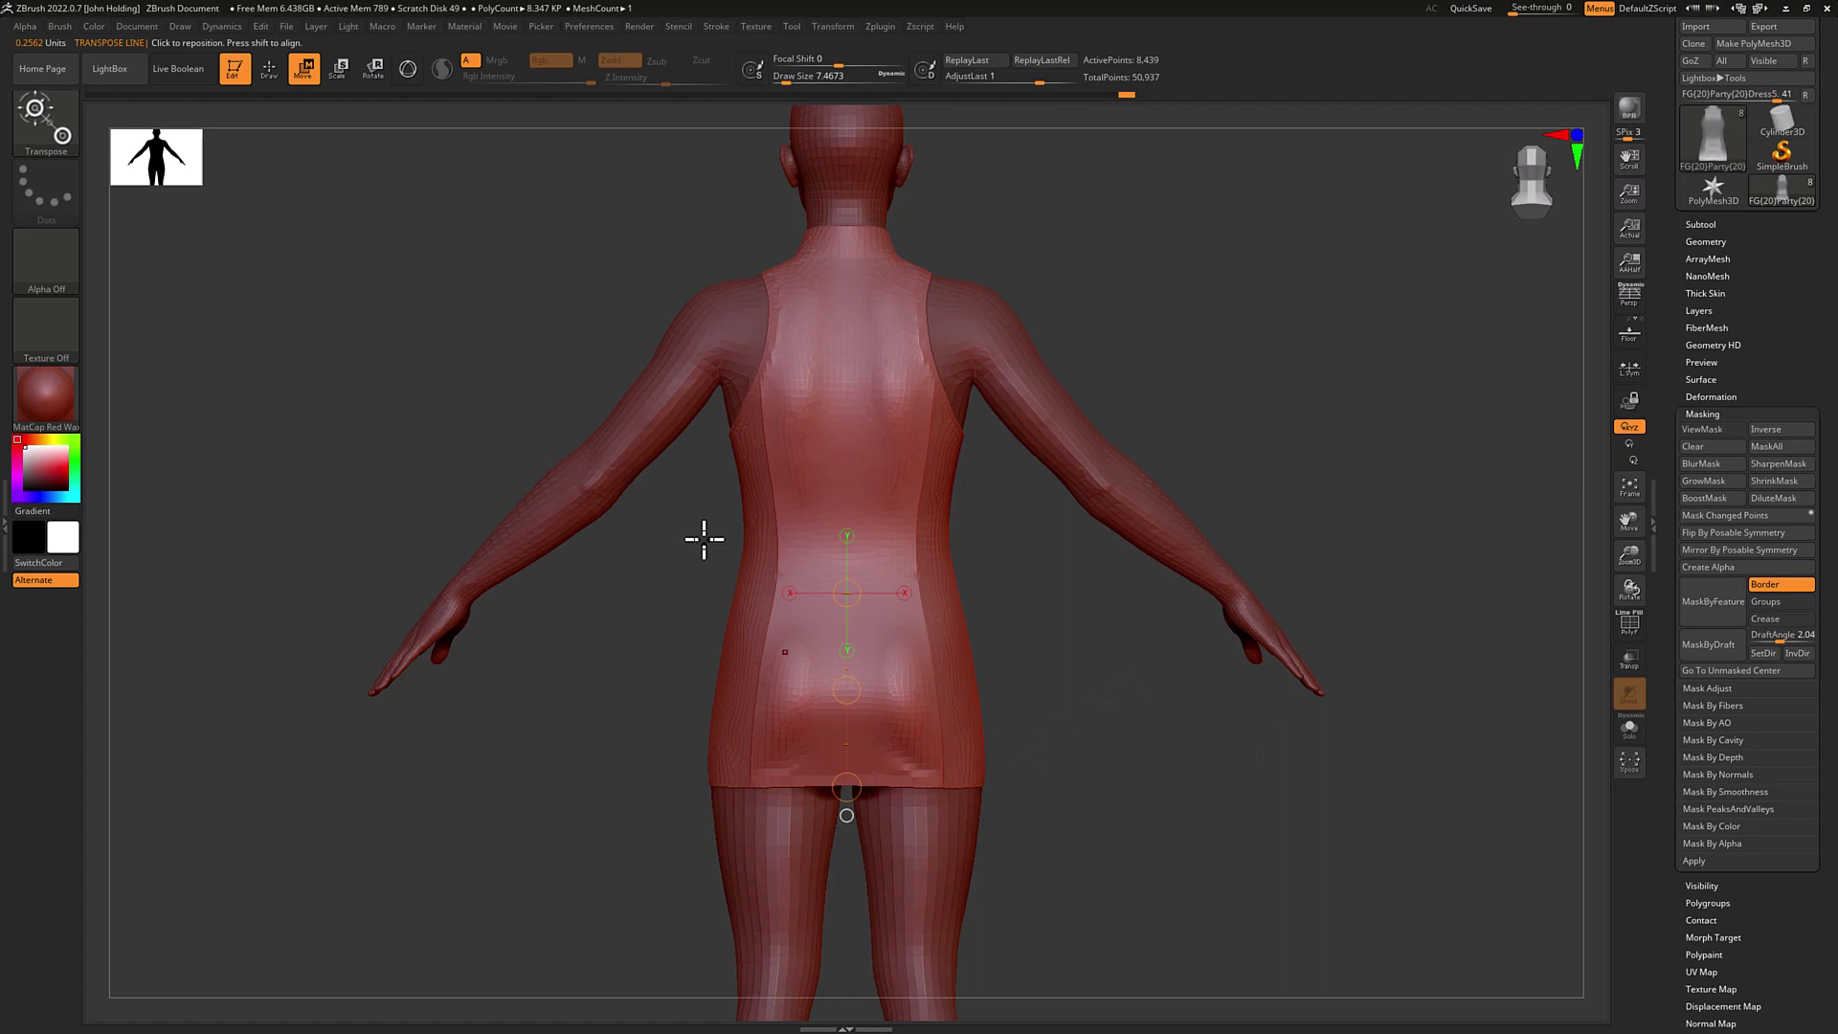
# Return to Draw mode, keeping the mesh in 3D editing, and raise the brush's Draw Size to 21.62277.
pyautogui.click(256, 61)
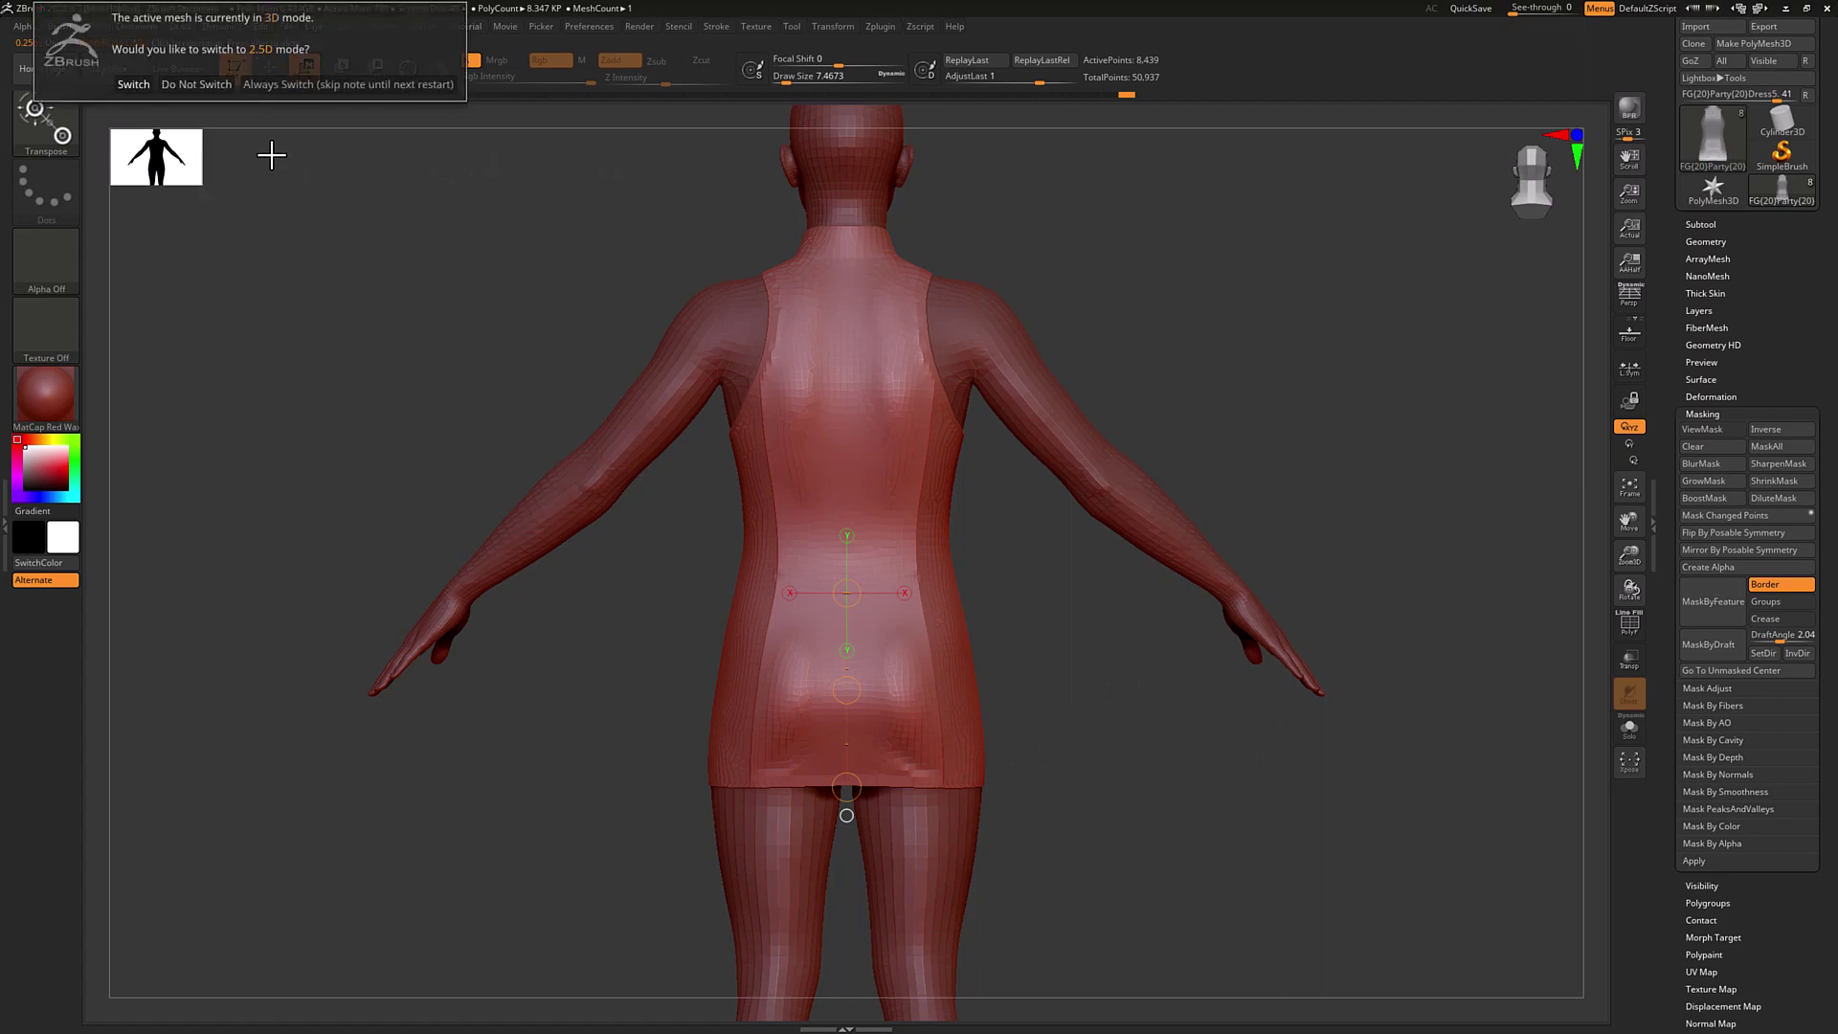
pyautogui.click(180, 85)
pyautogui.click(271, 78)
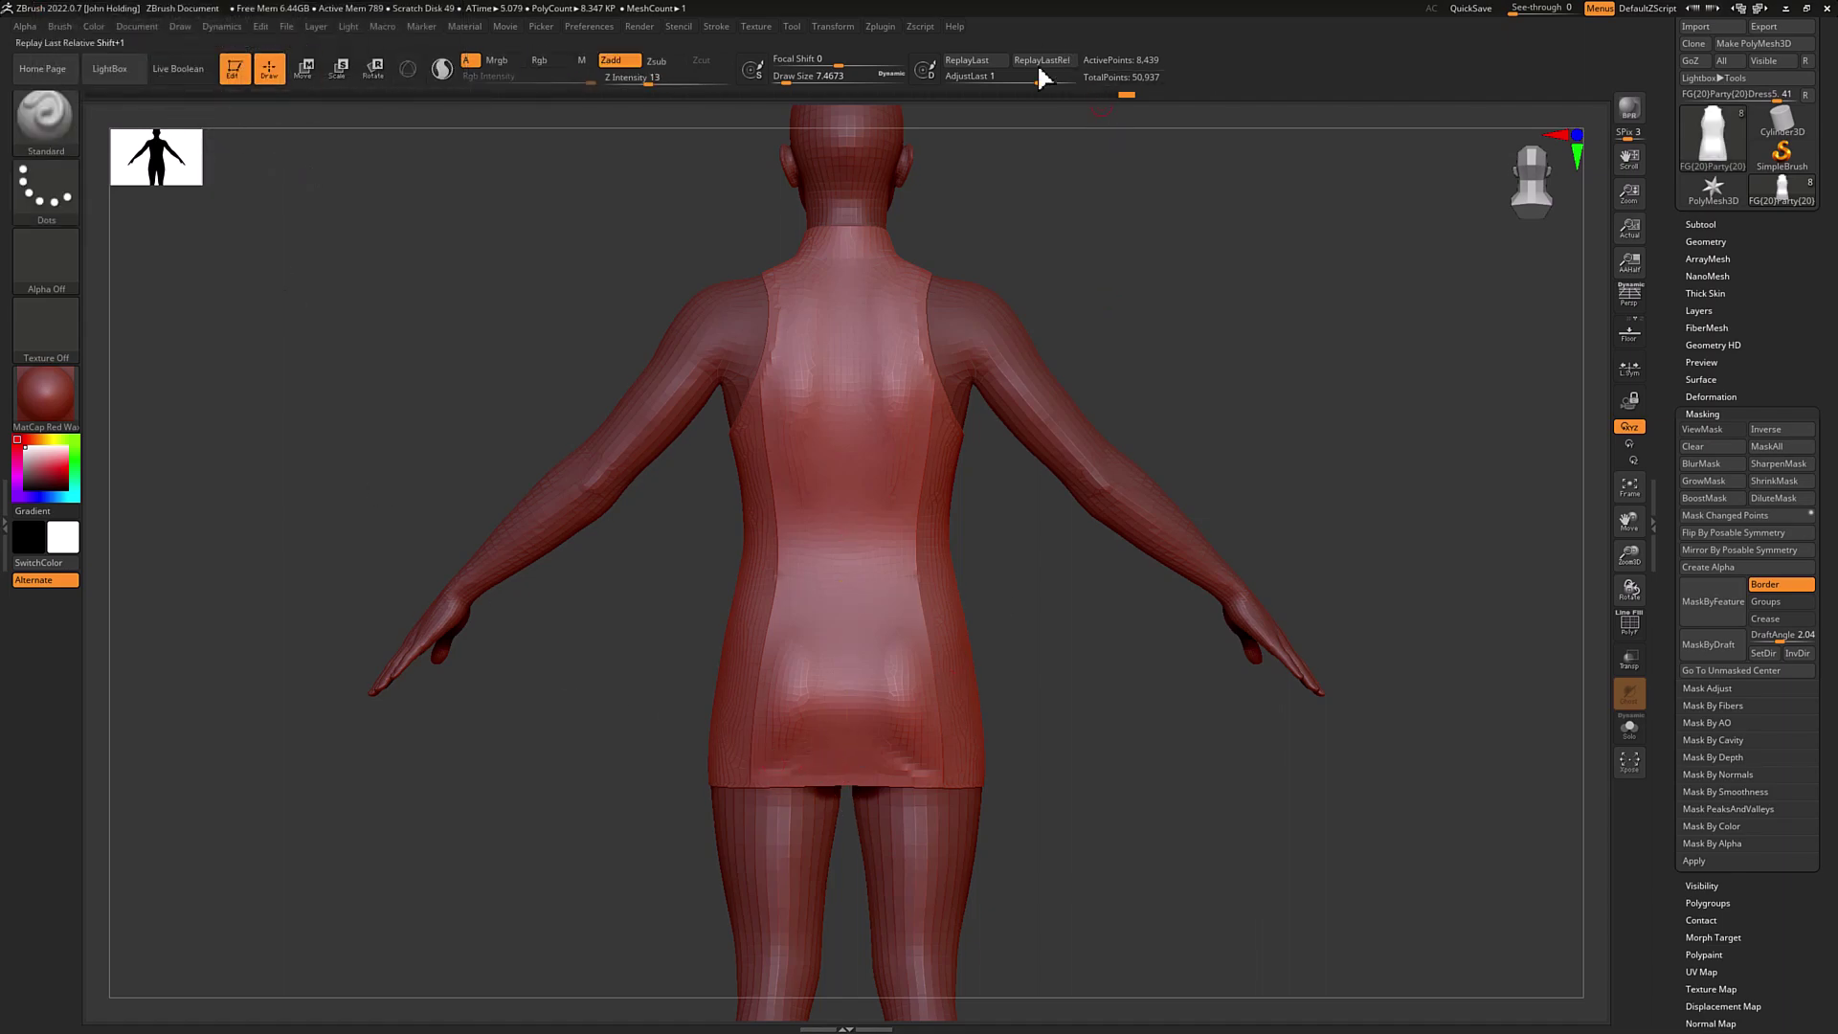
pyautogui.click(788, 83)
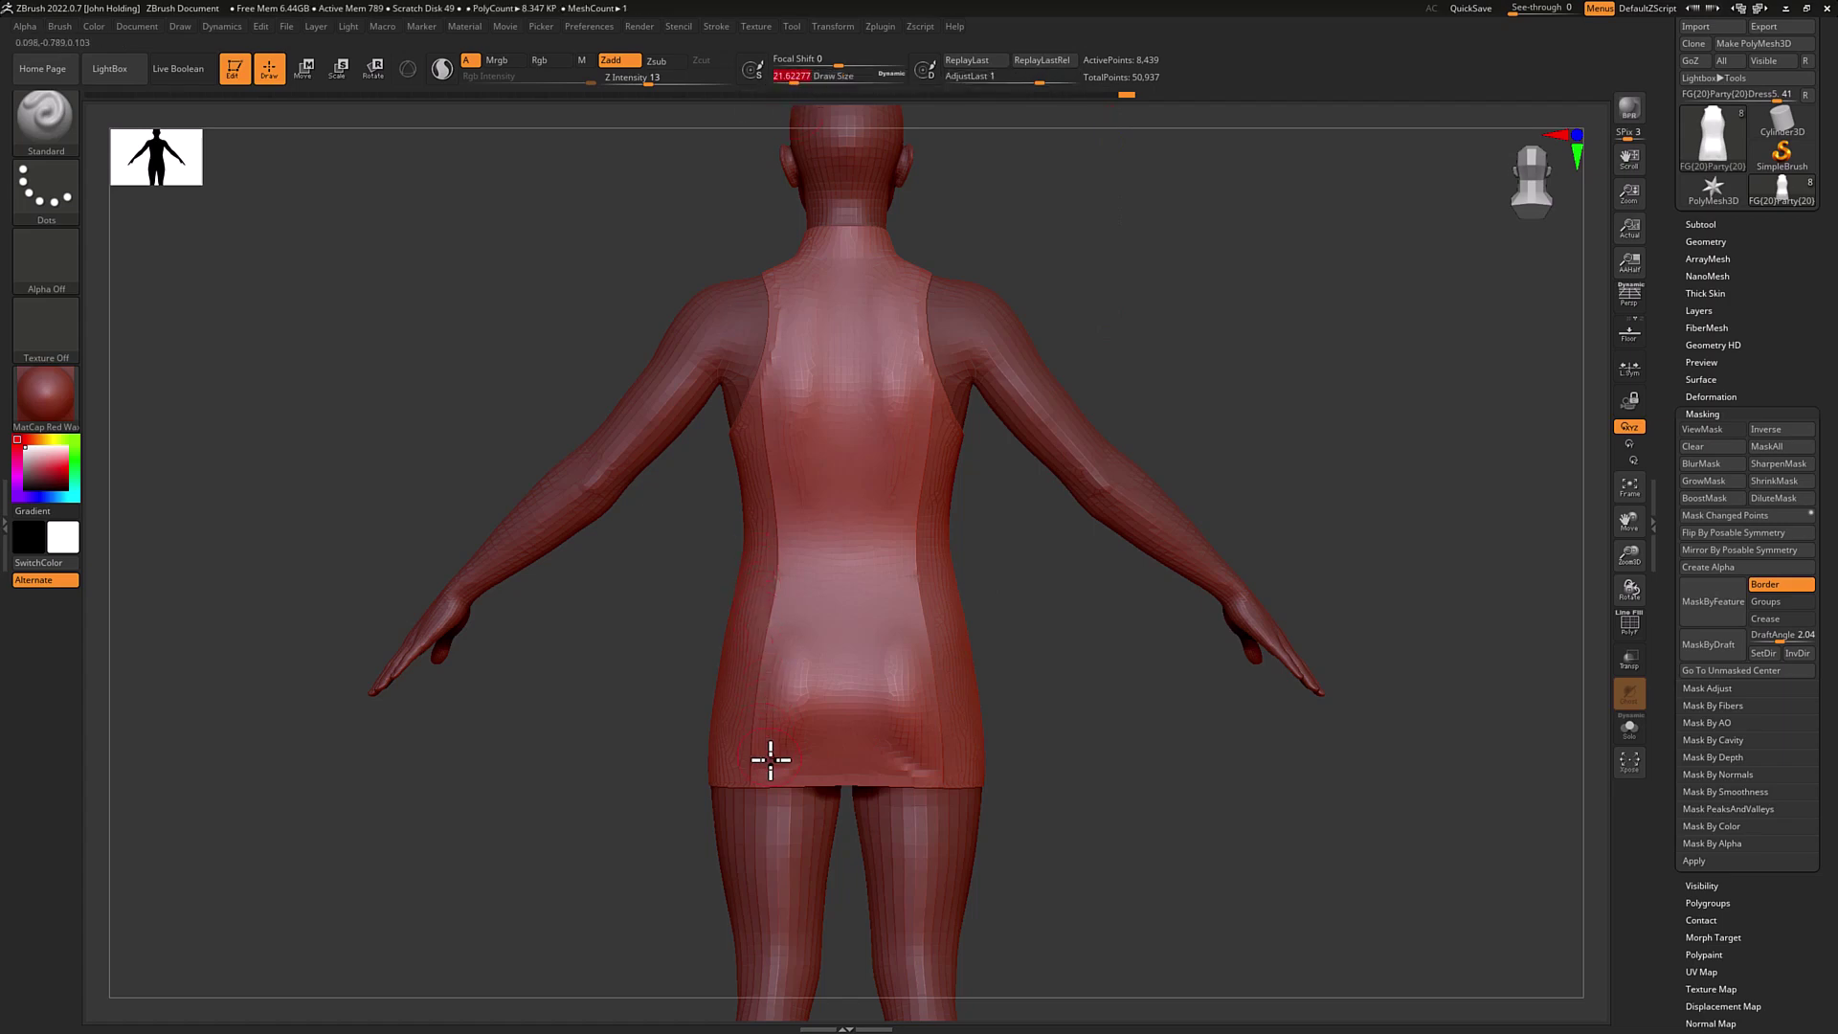
# Lower the Smooth brush's Z Intensity to 5 and smooth the uneven area just above the dress's back hem.
pyautogui.press('shift')
pyautogui.keyDown('shift'); pyautogui.moveTo(796, 759); pyautogui.dragTo(795, 766); pyautogui.keyUp('shift')
pyautogui.press('shift')
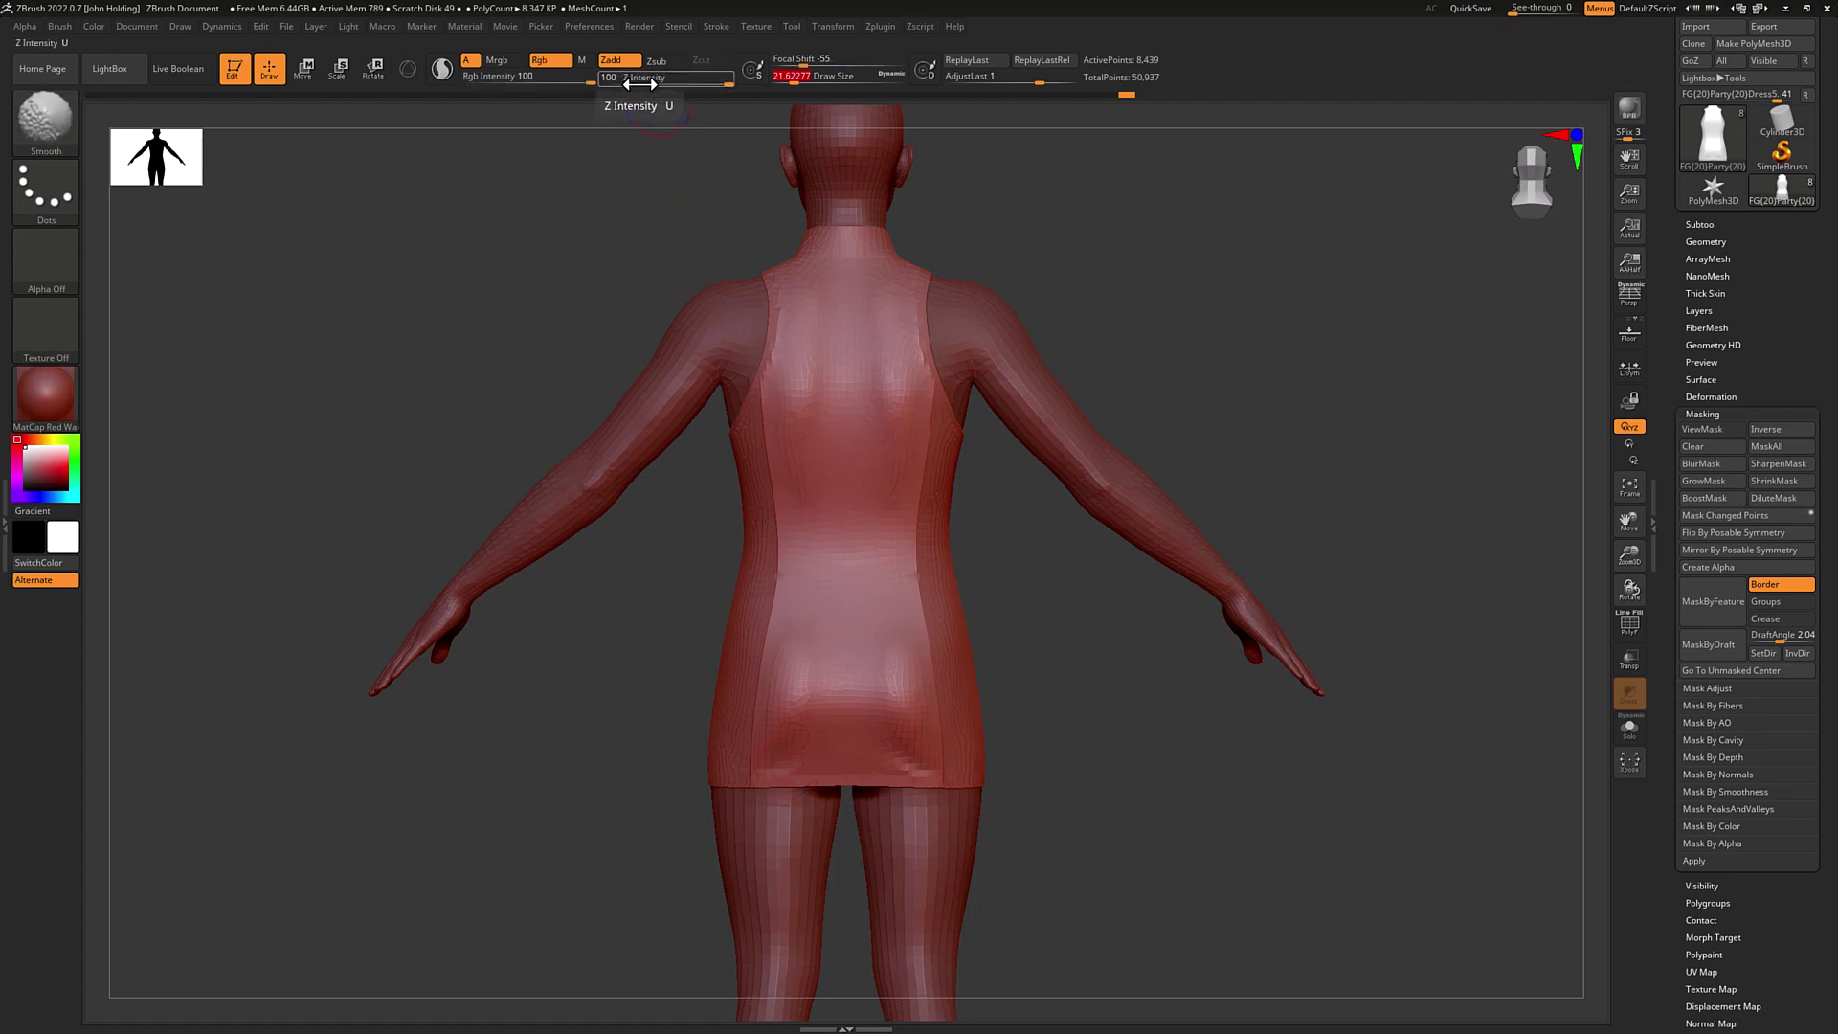
pyautogui.click(723, 83)
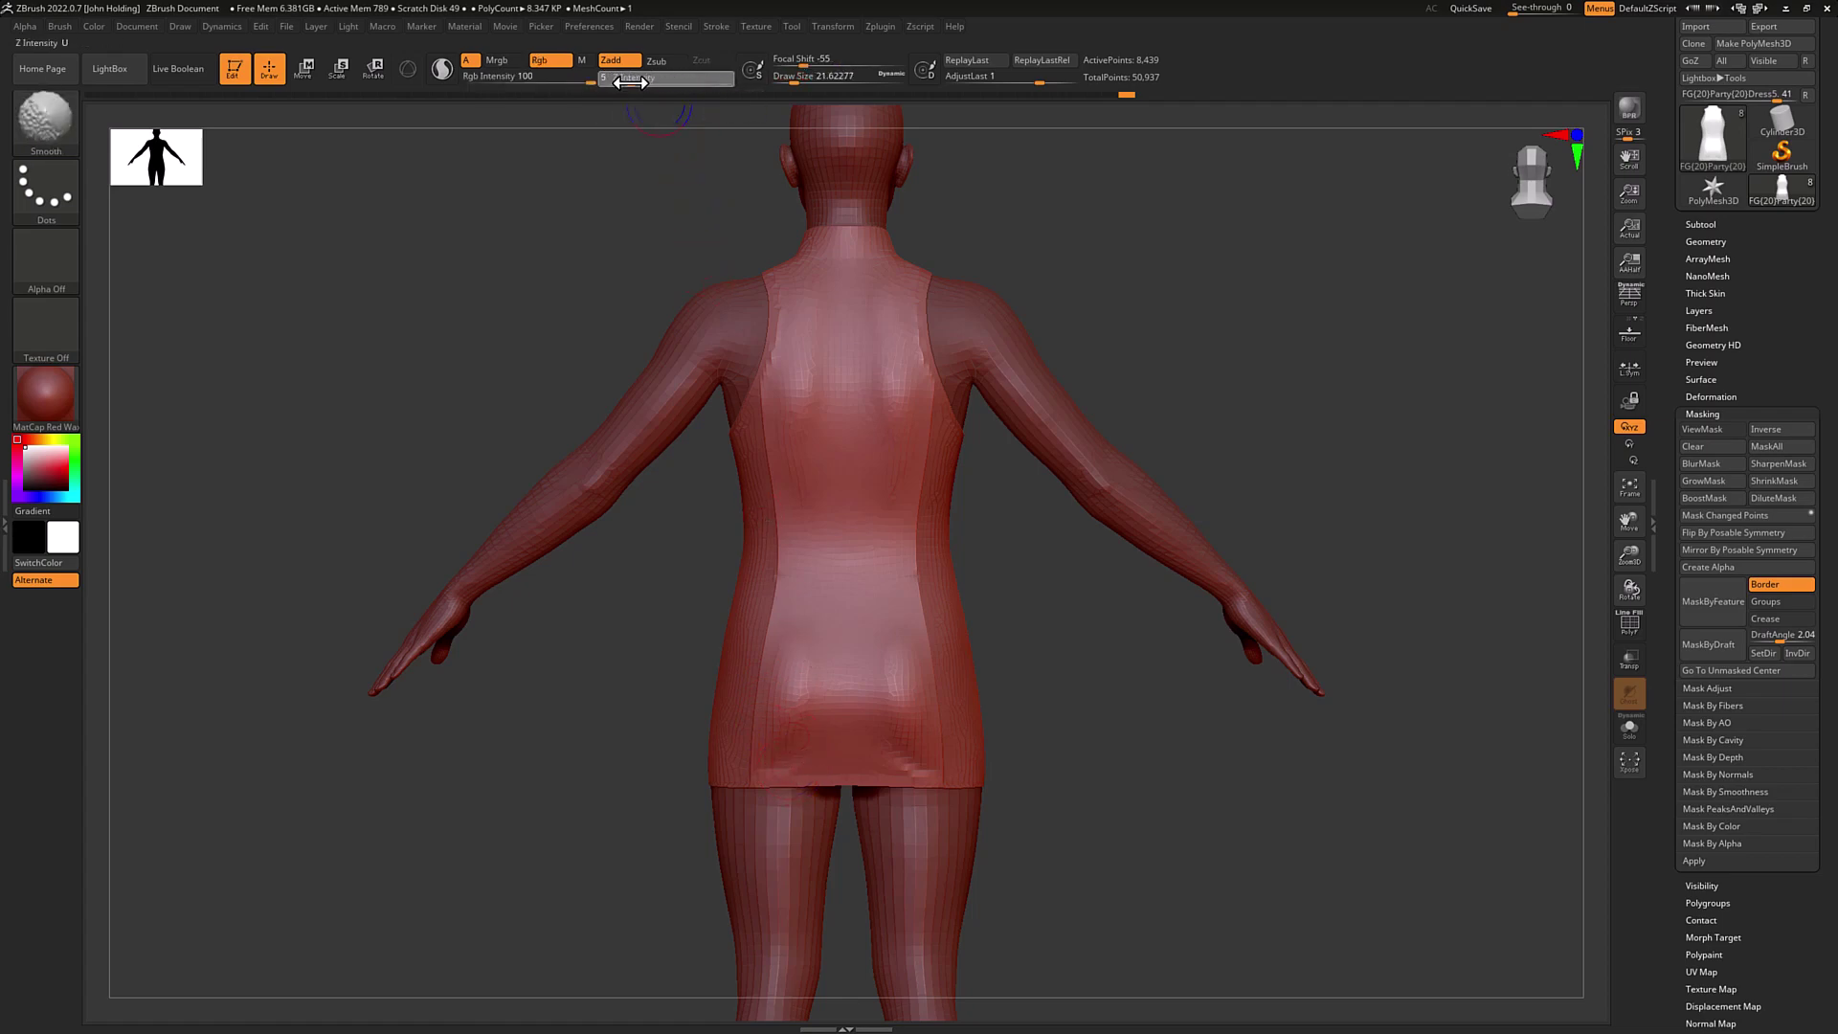
pyautogui.write('5')
pyautogui.press('Return')
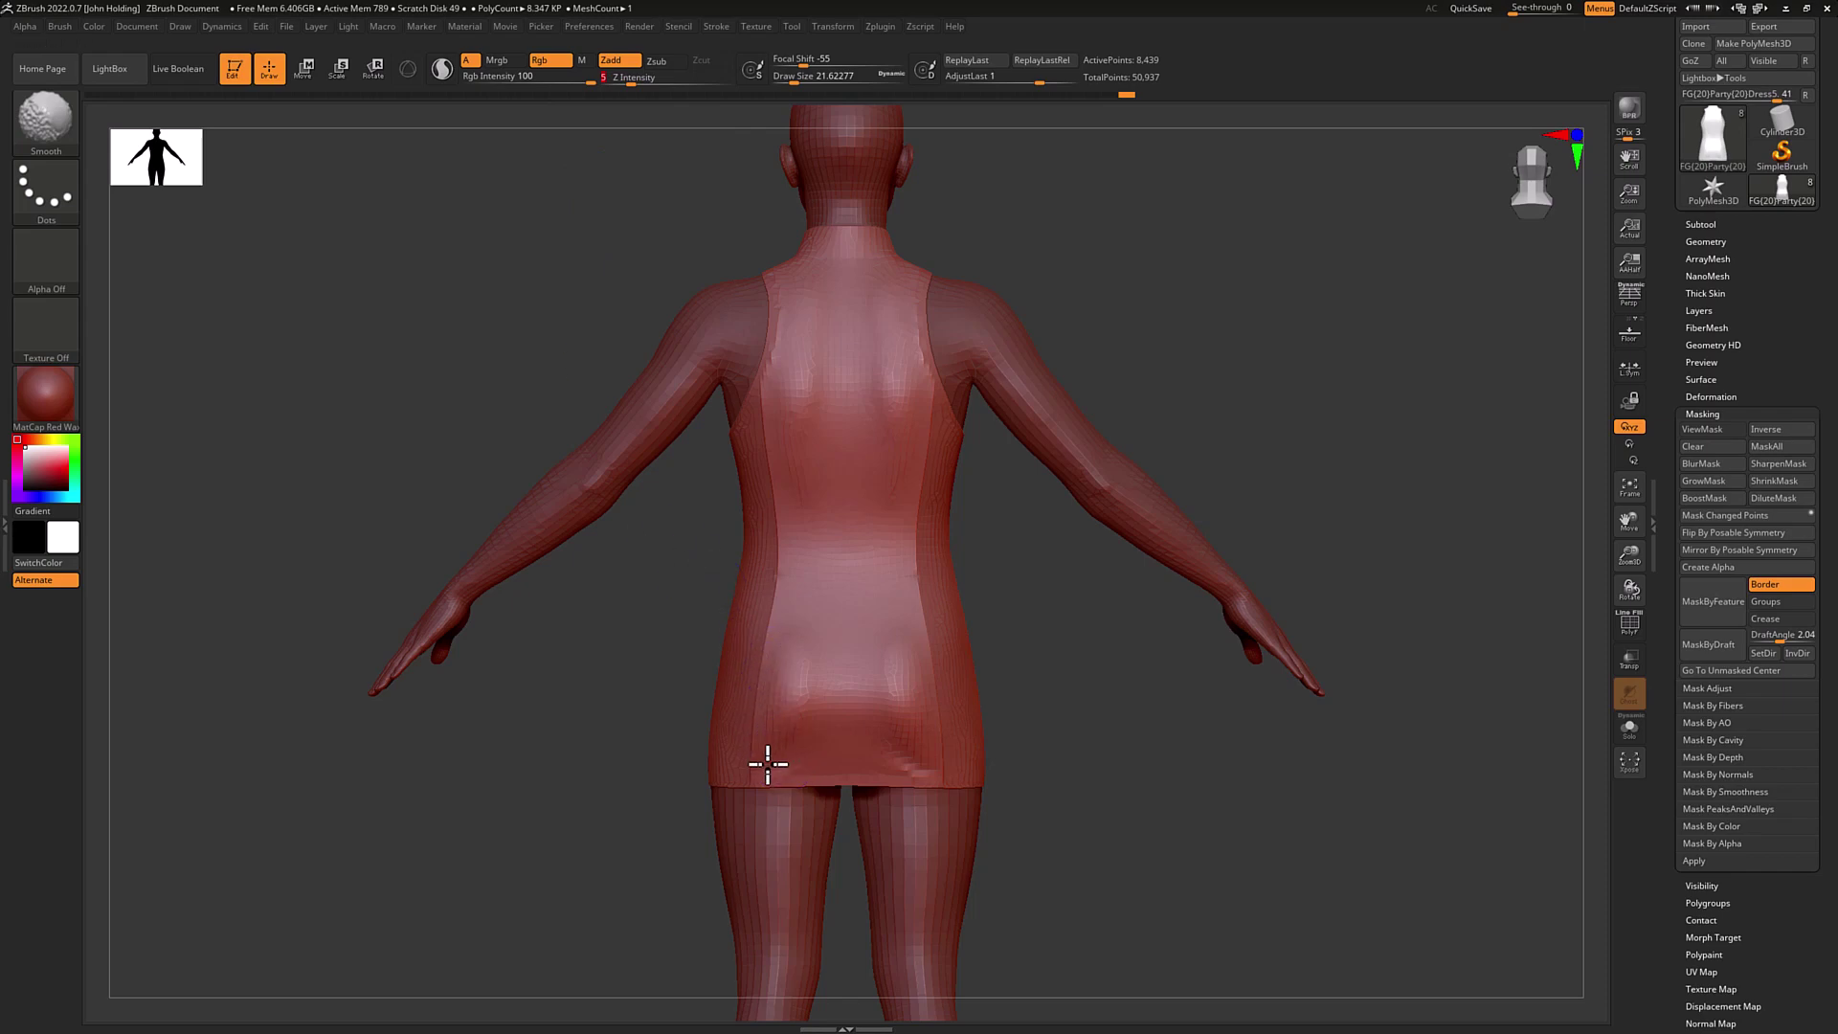
pyautogui.moveTo(776, 759)
pyautogui.keyDown('shift'); pyautogui.mouseDown()
pyautogui.moveTo(920, 764)
pyautogui.moveTo(879, 746)
pyautogui.moveTo(814, 756)
pyautogui.mouseUp(); pyautogui.keyUp('shift')
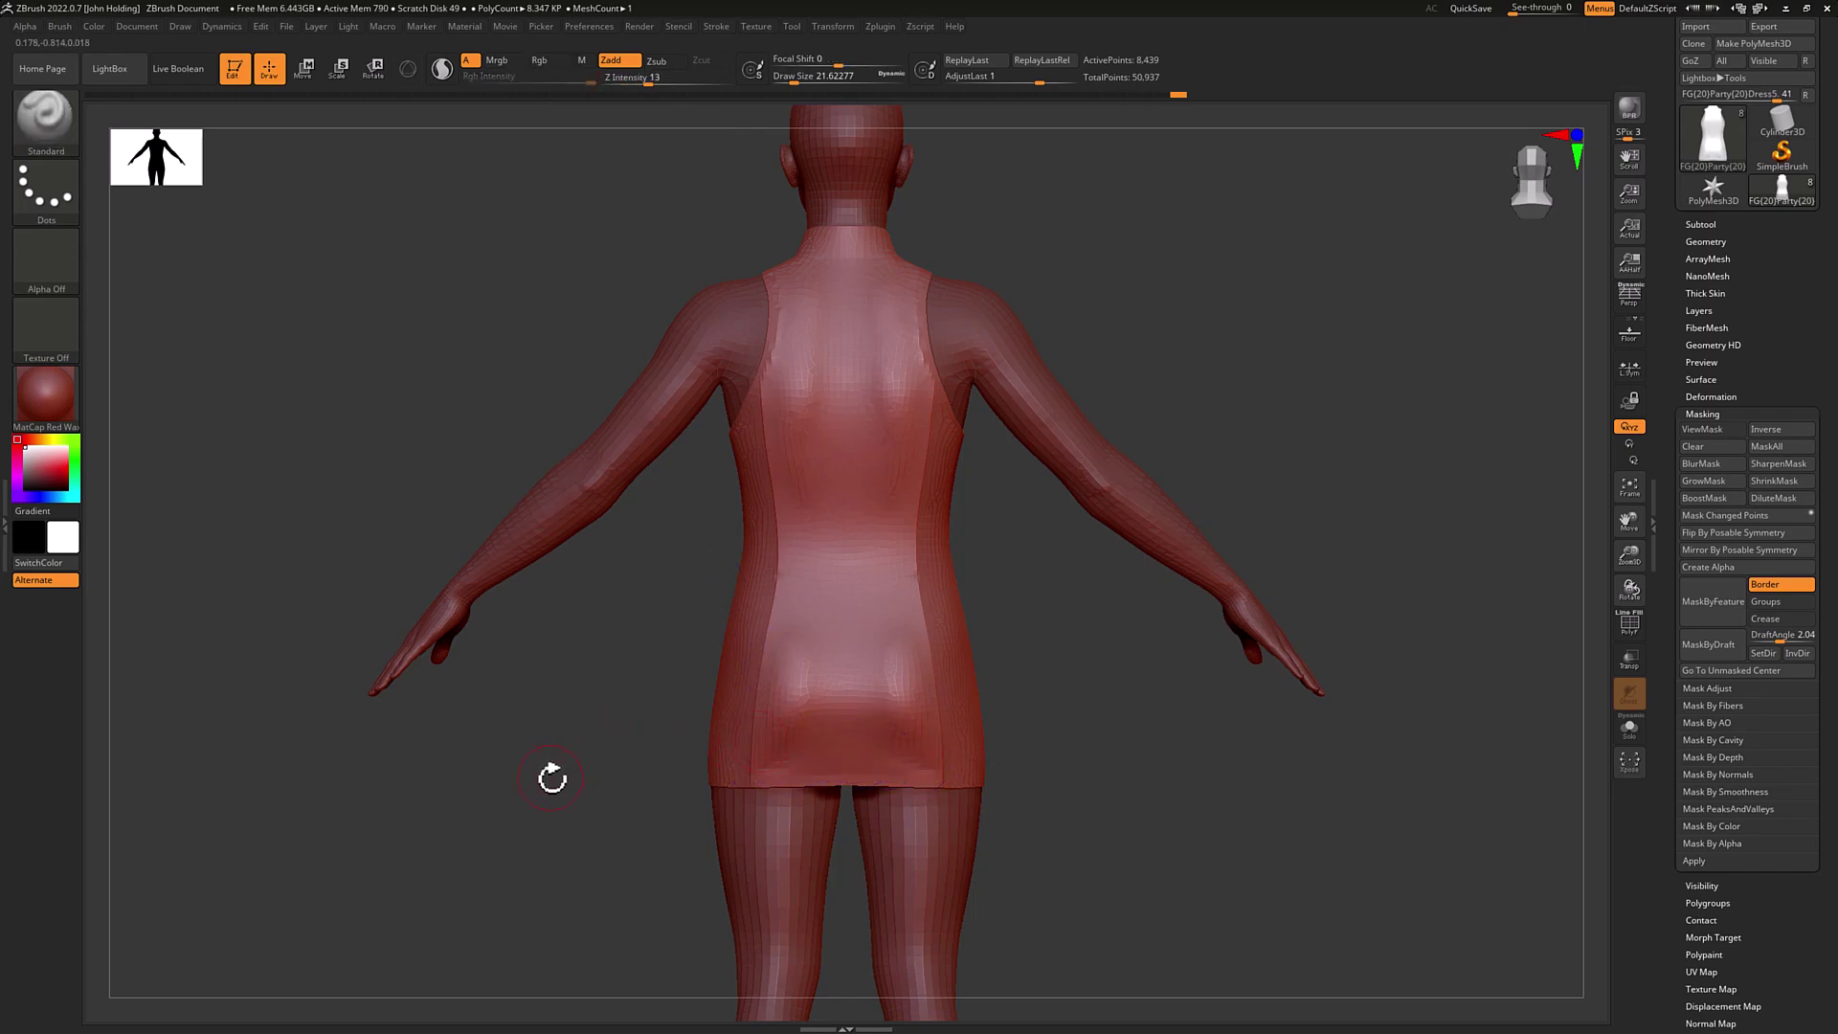
# Return the dress to DAZ Studio through GoZ as a morph named Skirt Shorten in the Morphs/Style group.
pyautogui.click(1698, 65)
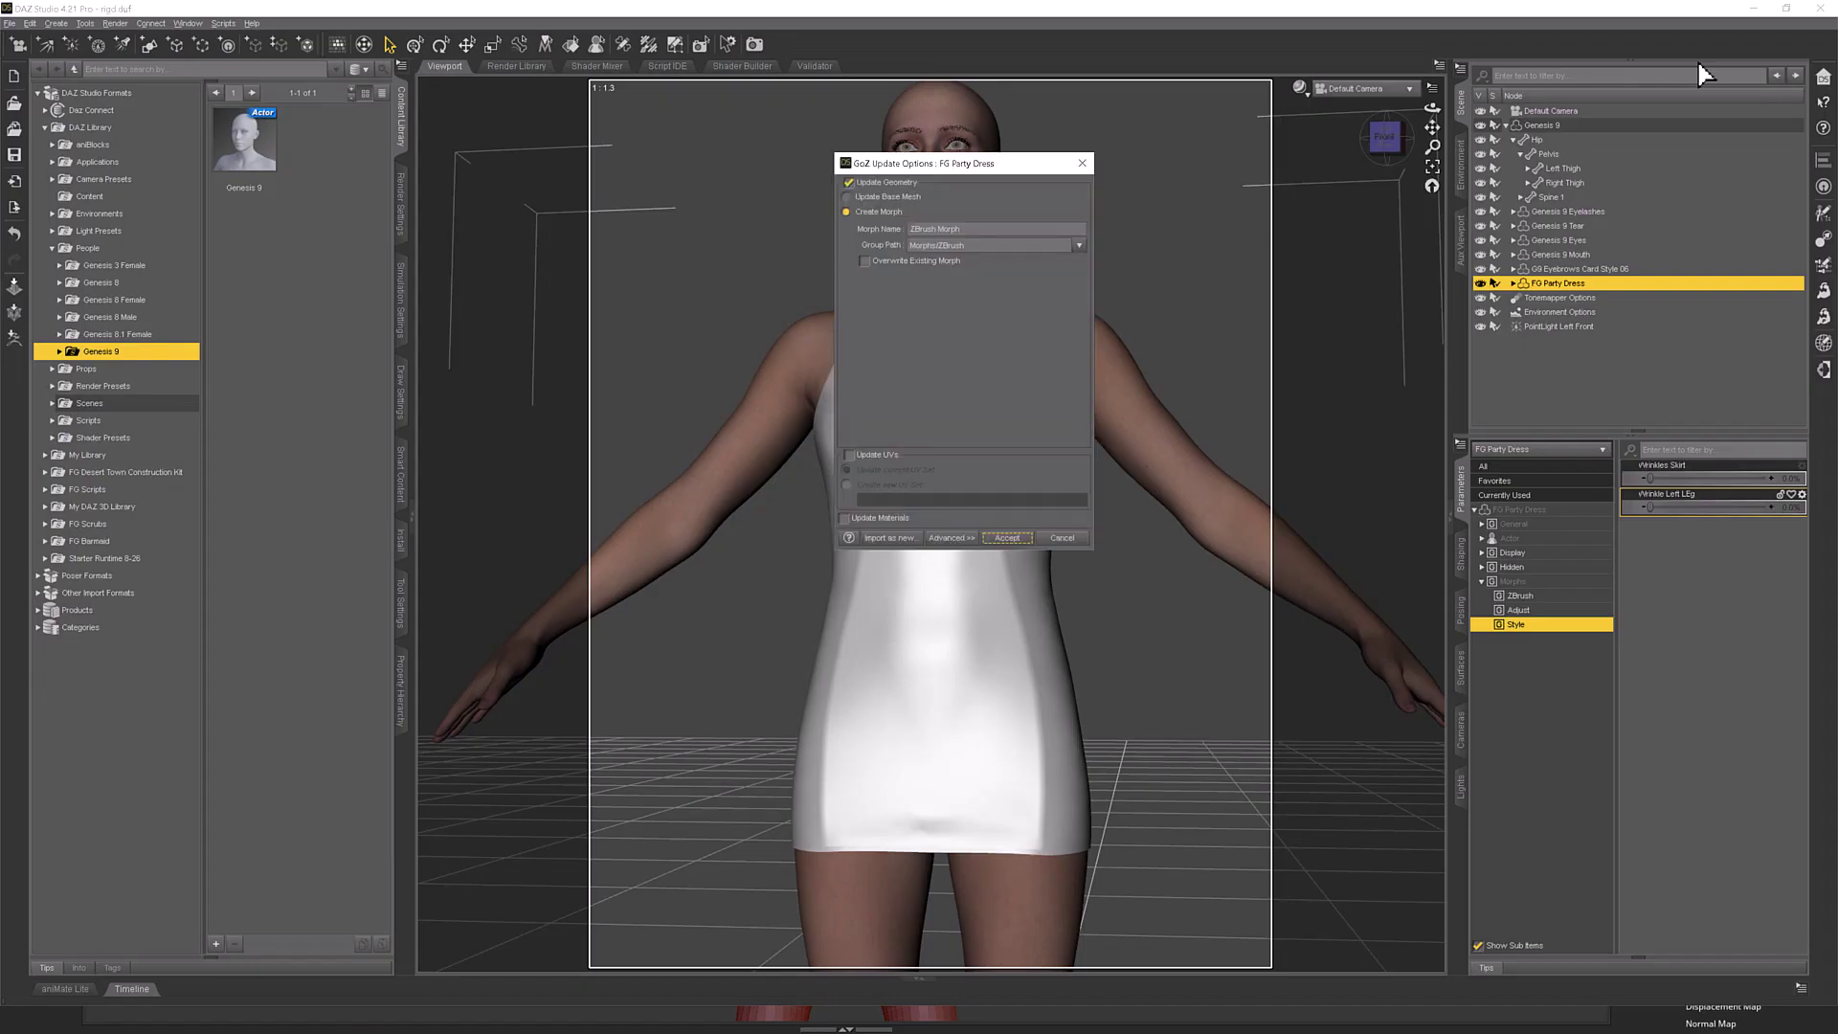
pyautogui.moveTo(983, 231); pyautogui.dragTo(906, 235)
pyautogui.click(971, 233)
pyautogui.moveTo(939, 246); pyautogui.dragTo(1000, 250)
pyautogui.click(951, 537)
pyautogui.click(914, 259)
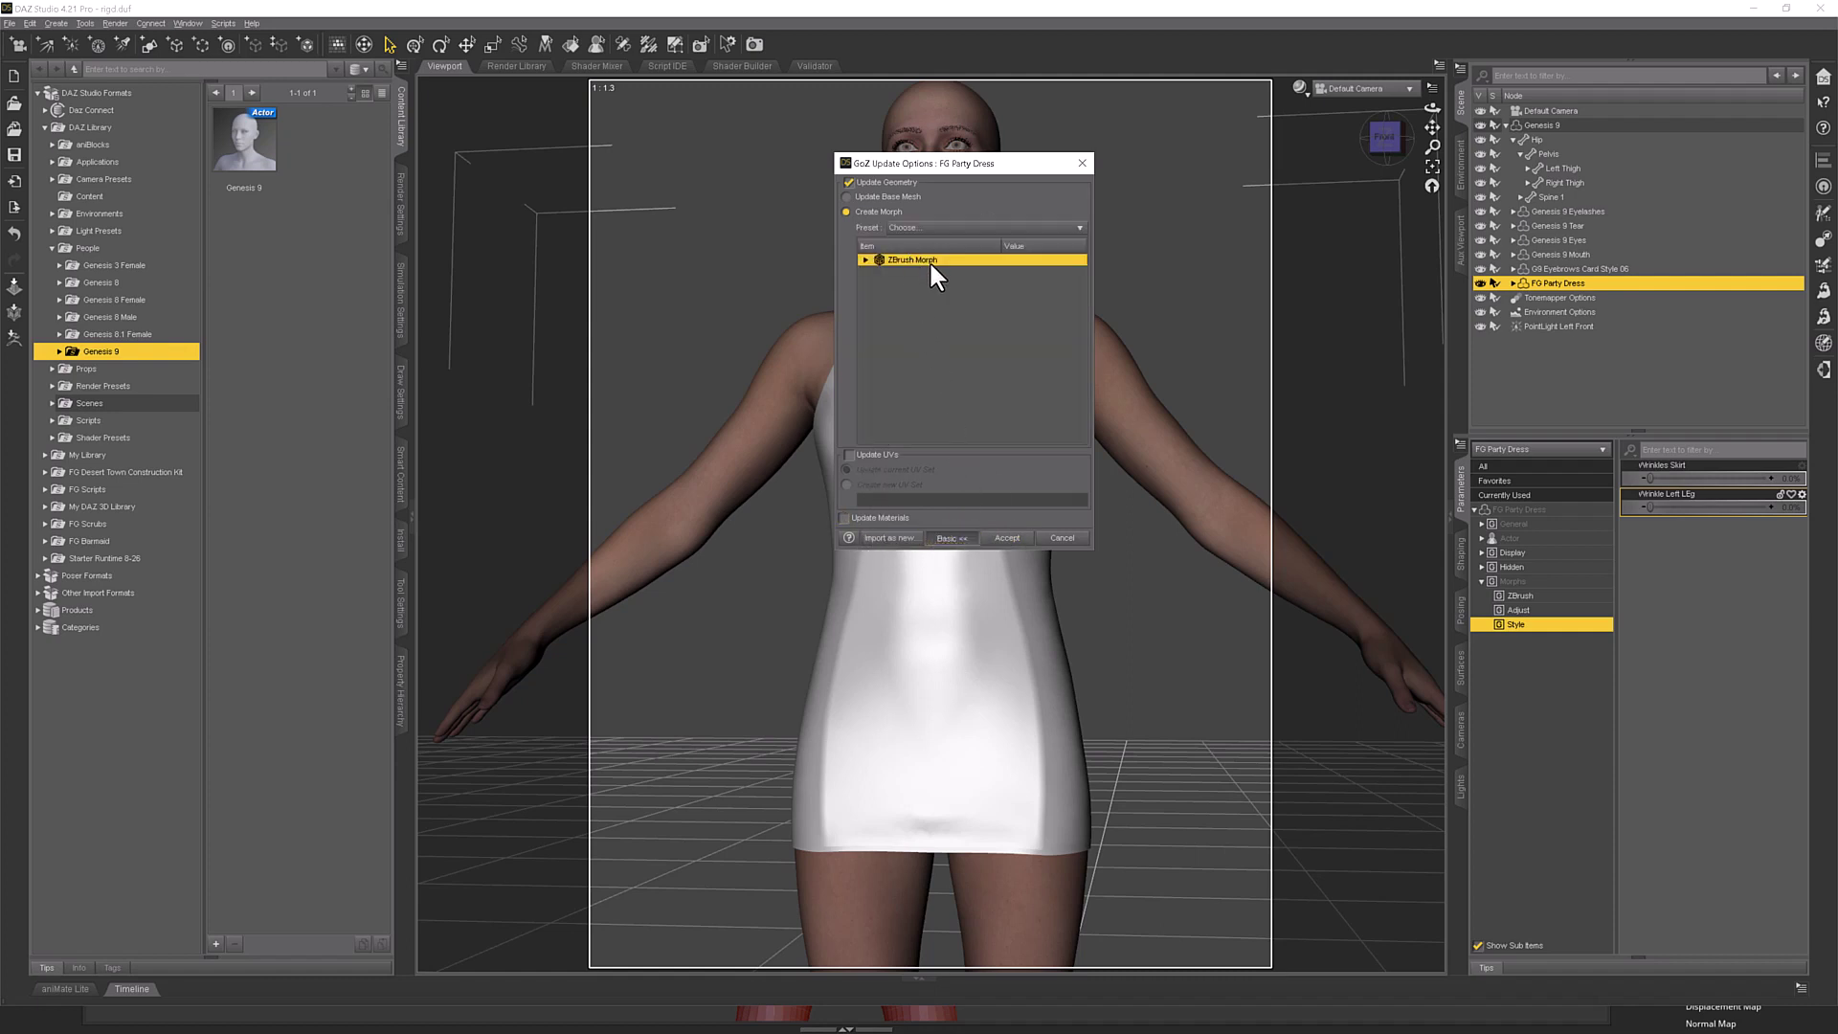
pyautogui.doubleClick(928, 260)
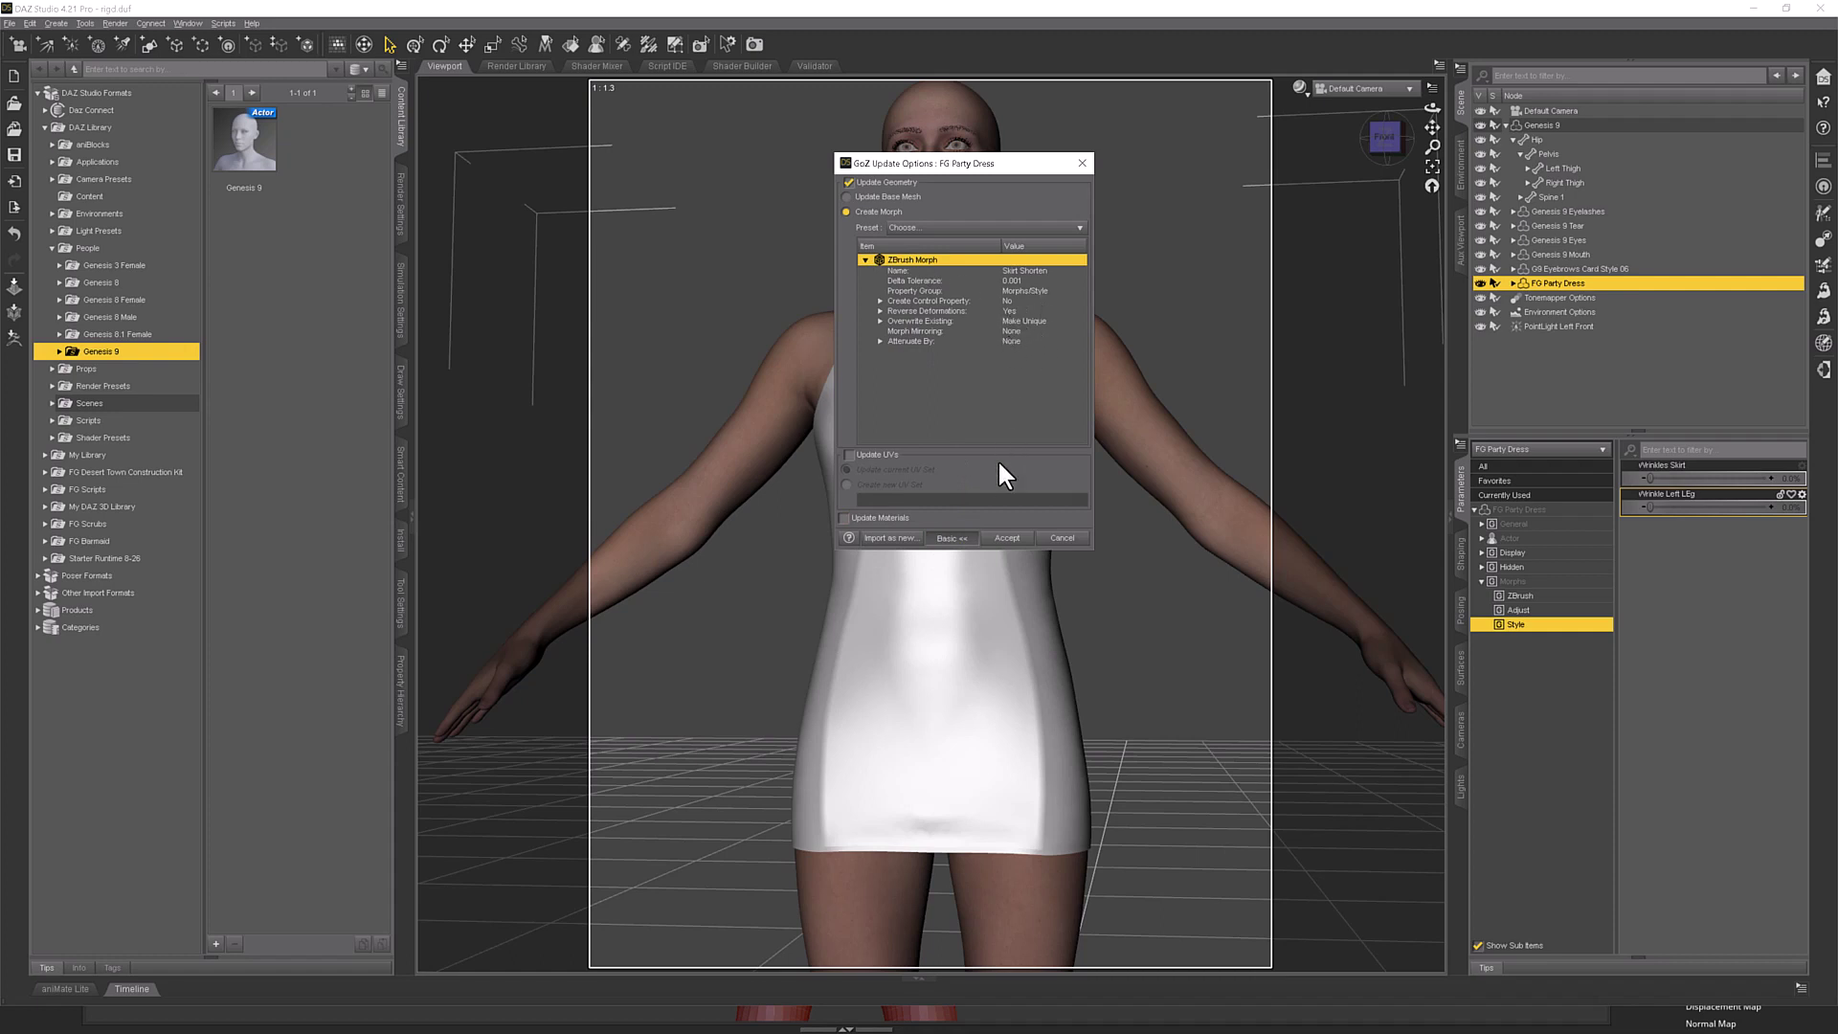
pyautogui.click(1008, 538)
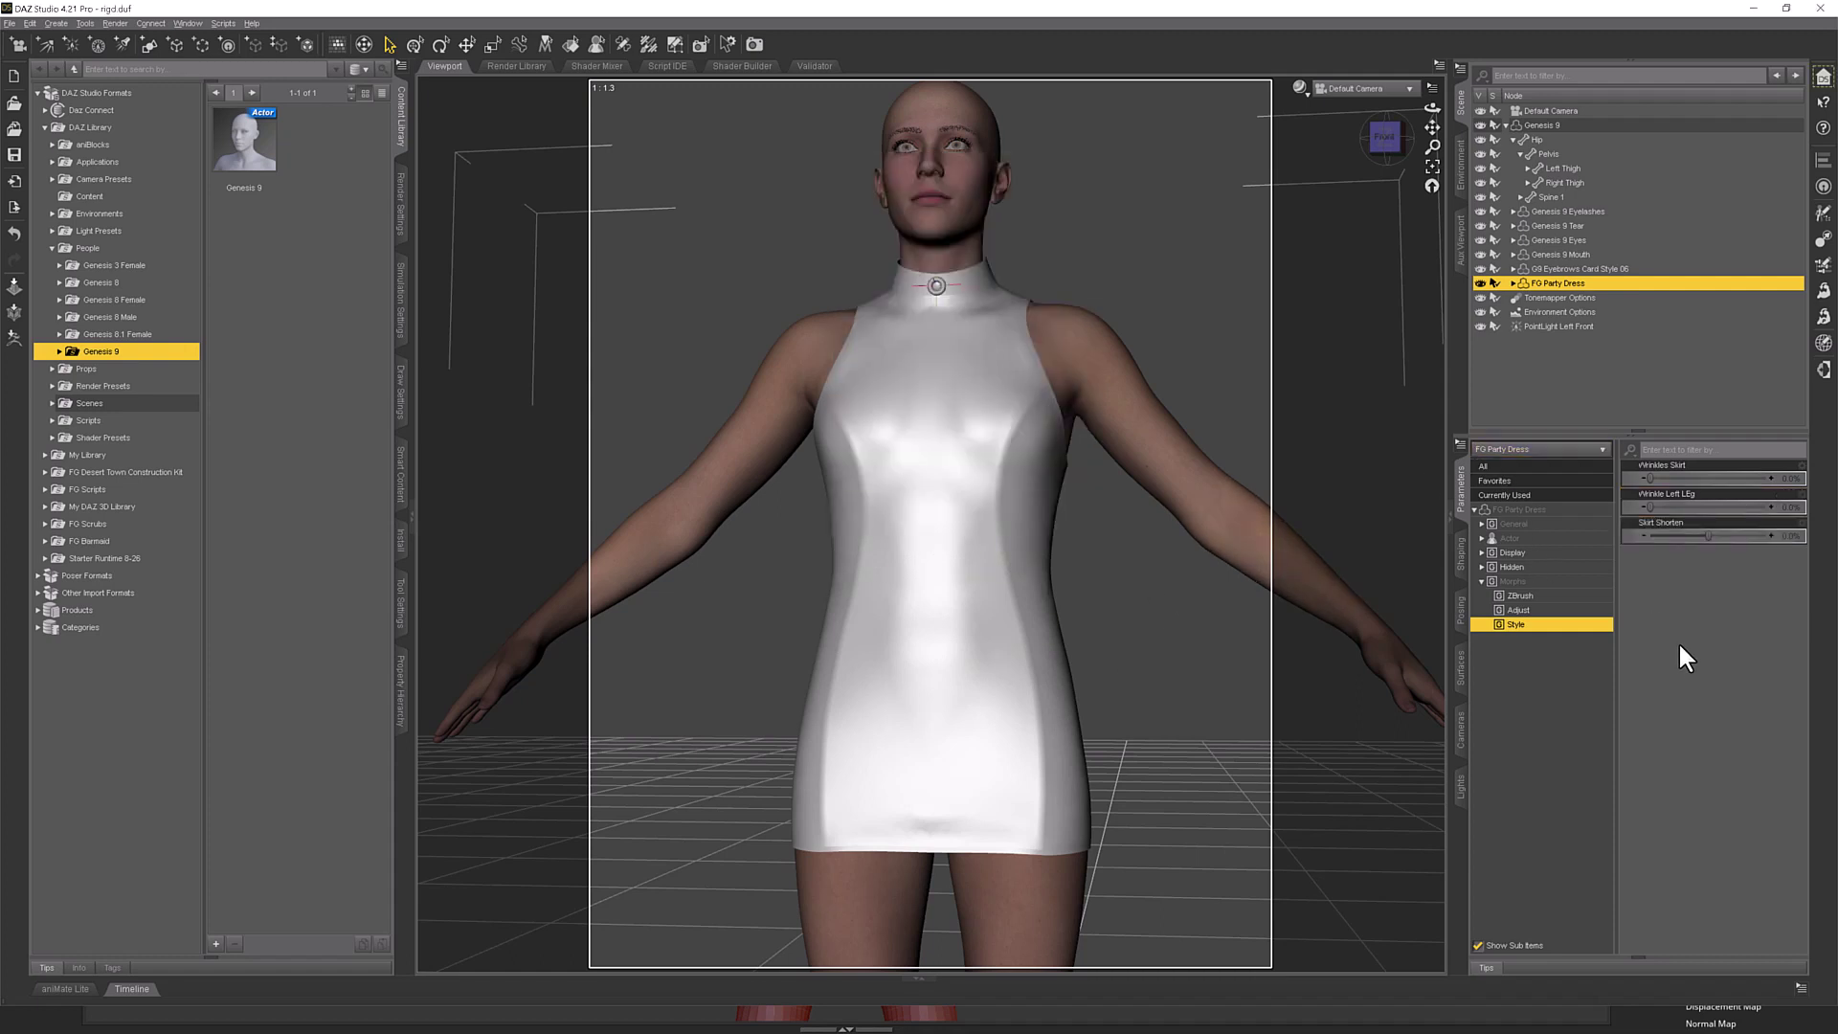
# Test the Skirt Shorten morph at 100%, set its minimum limit to 0, and return it to 0%.
pyautogui.moveTo(1707, 539); pyautogui.dragTo(1779, 534)
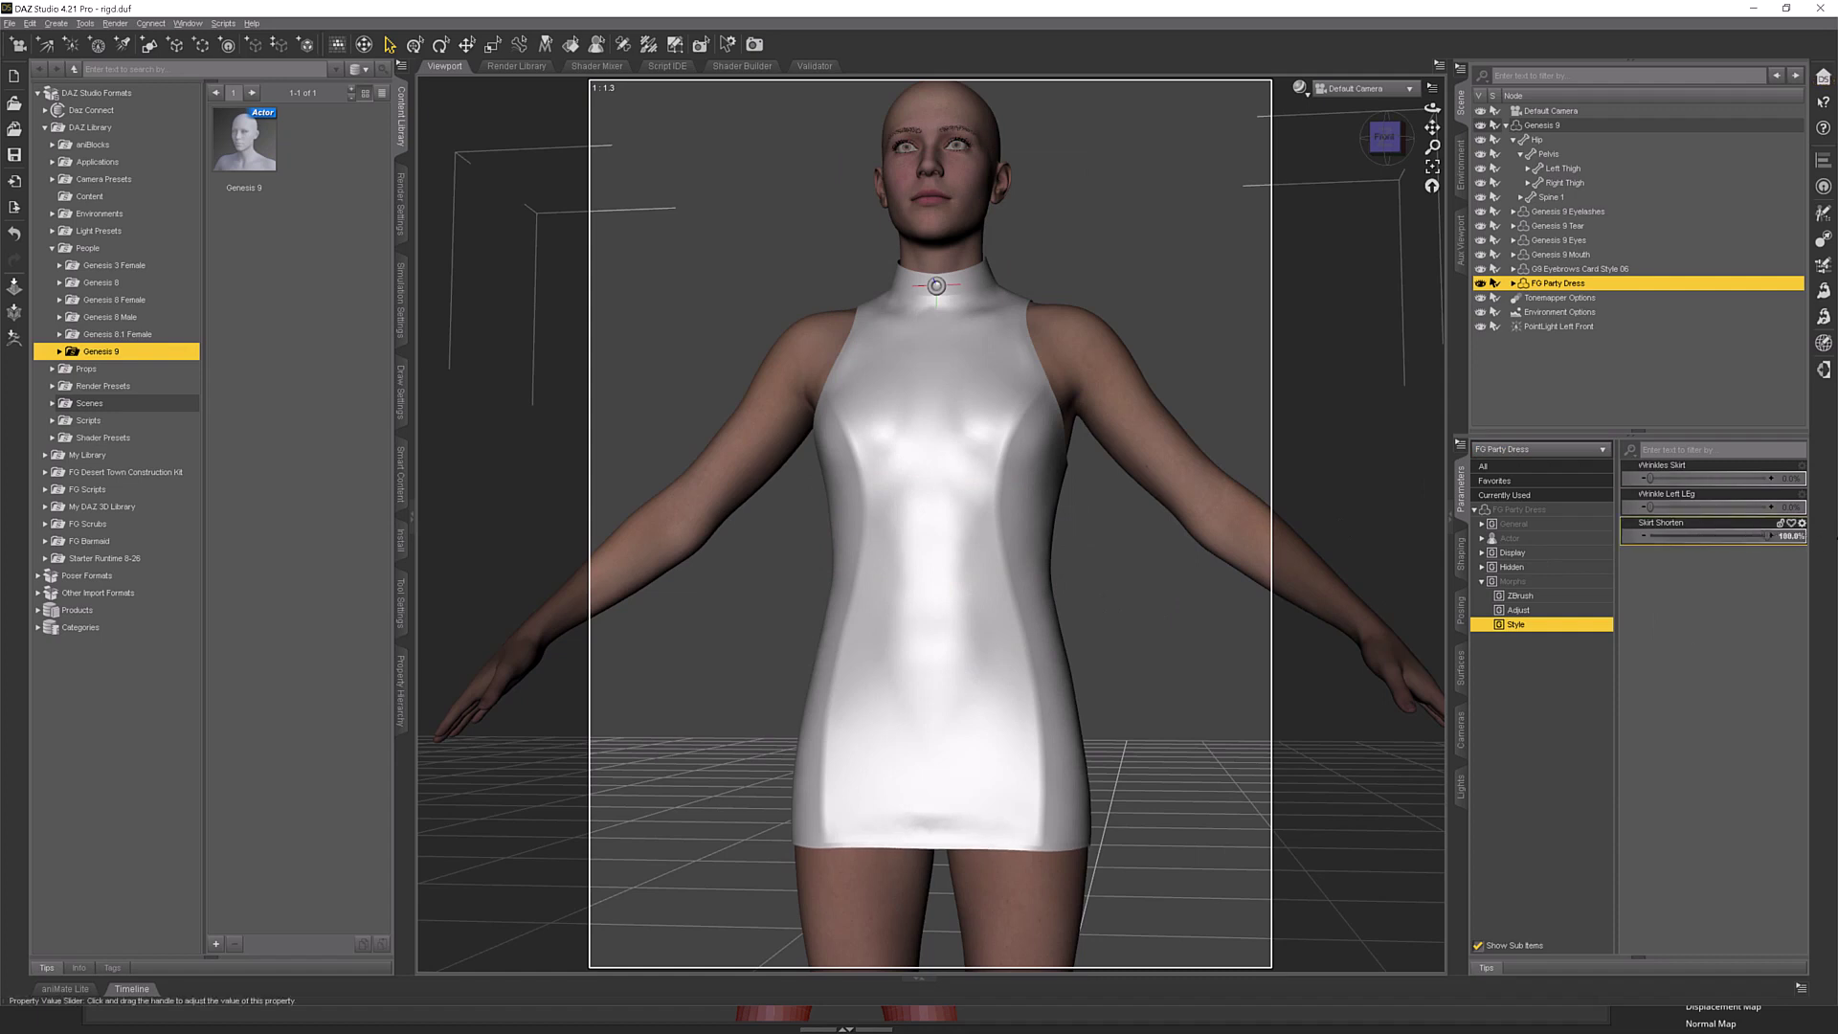
pyautogui.click(1803, 524)
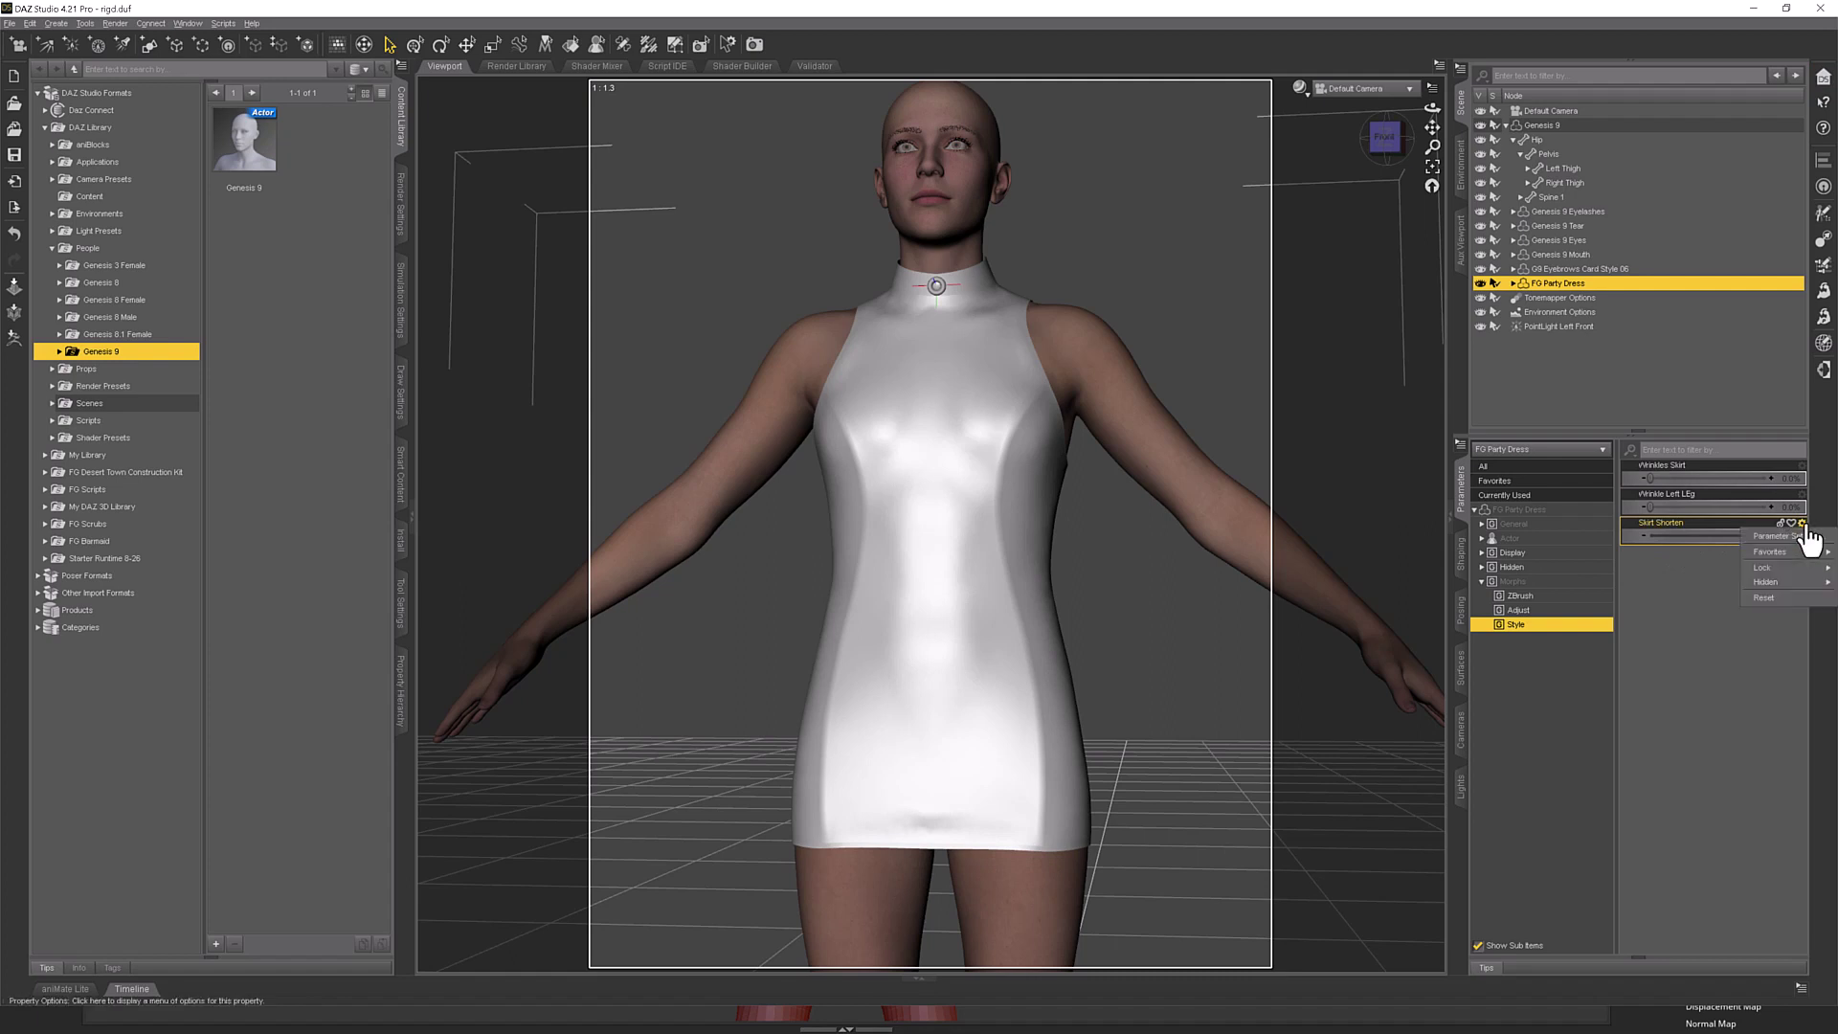
pyautogui.click(1775, 536)
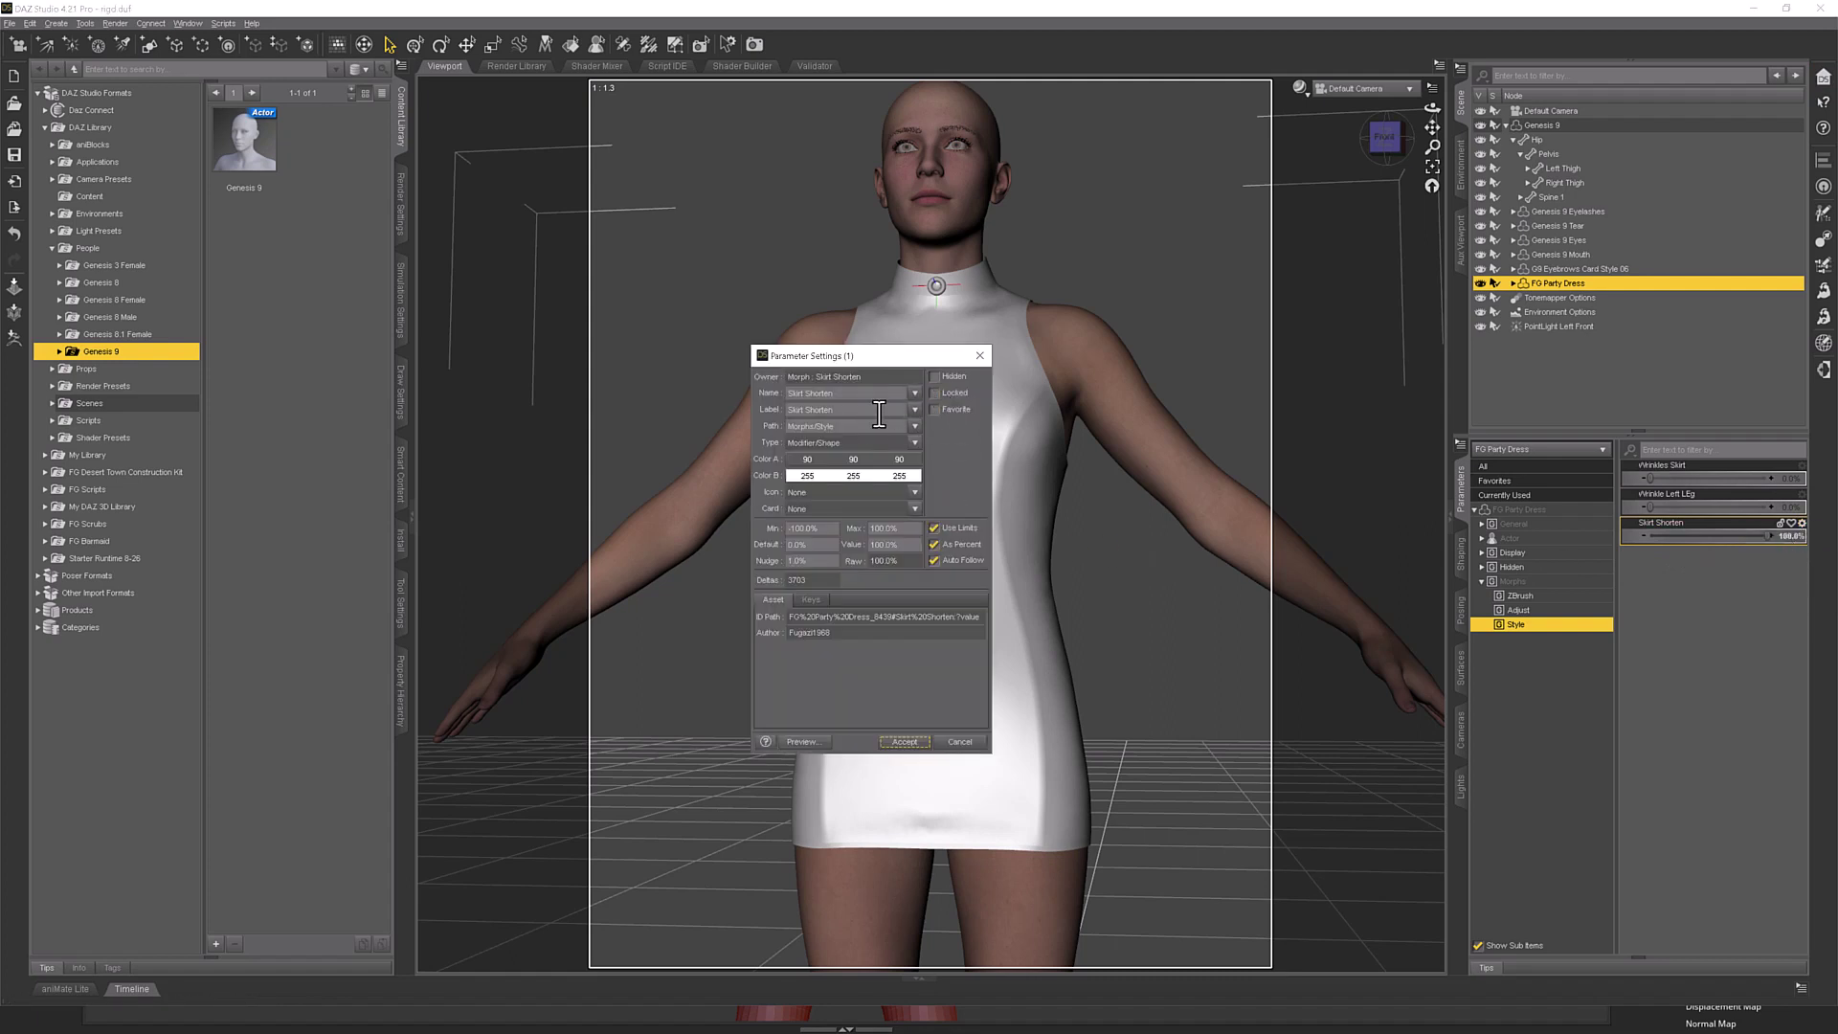
pyautogui.moveTo(821, 529); pyautogui.dragTo(753, 529)
pyautogui.write('0')
pyautogui.click(905, 742)
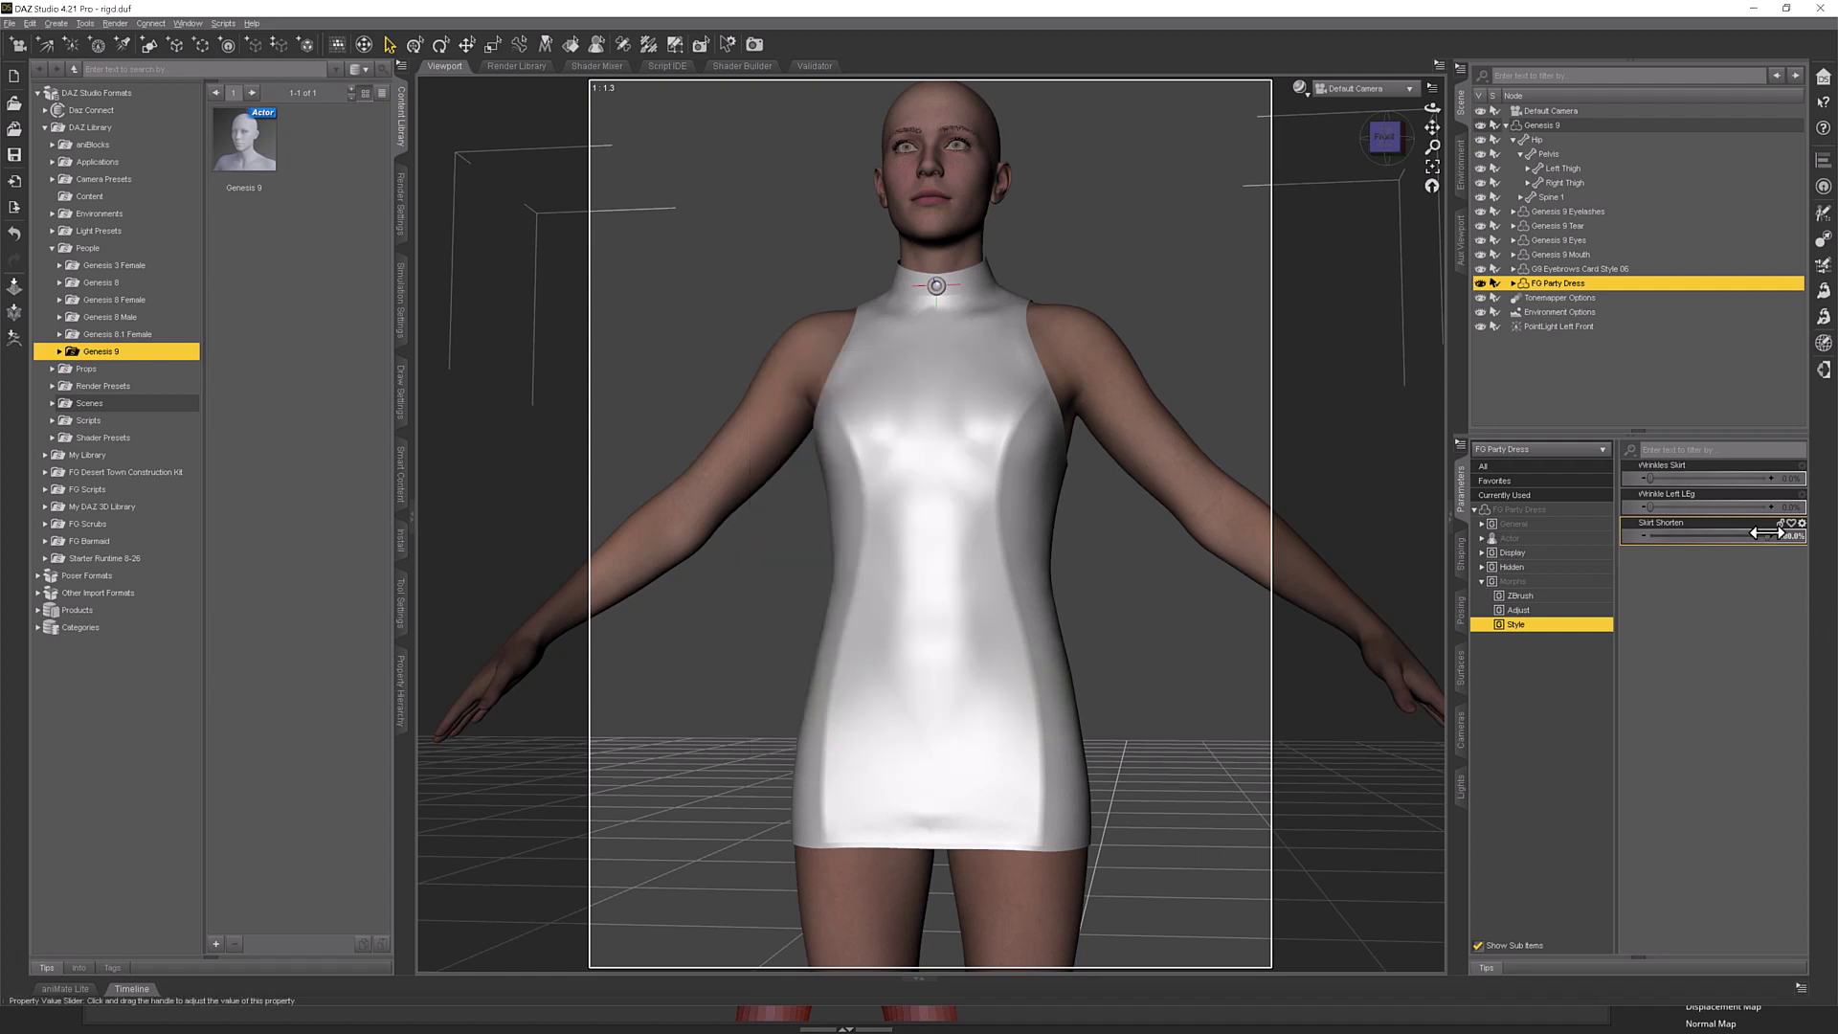
pyautogui.moveTo(1767, 535); pyautogui.dragTo(1412, 578)
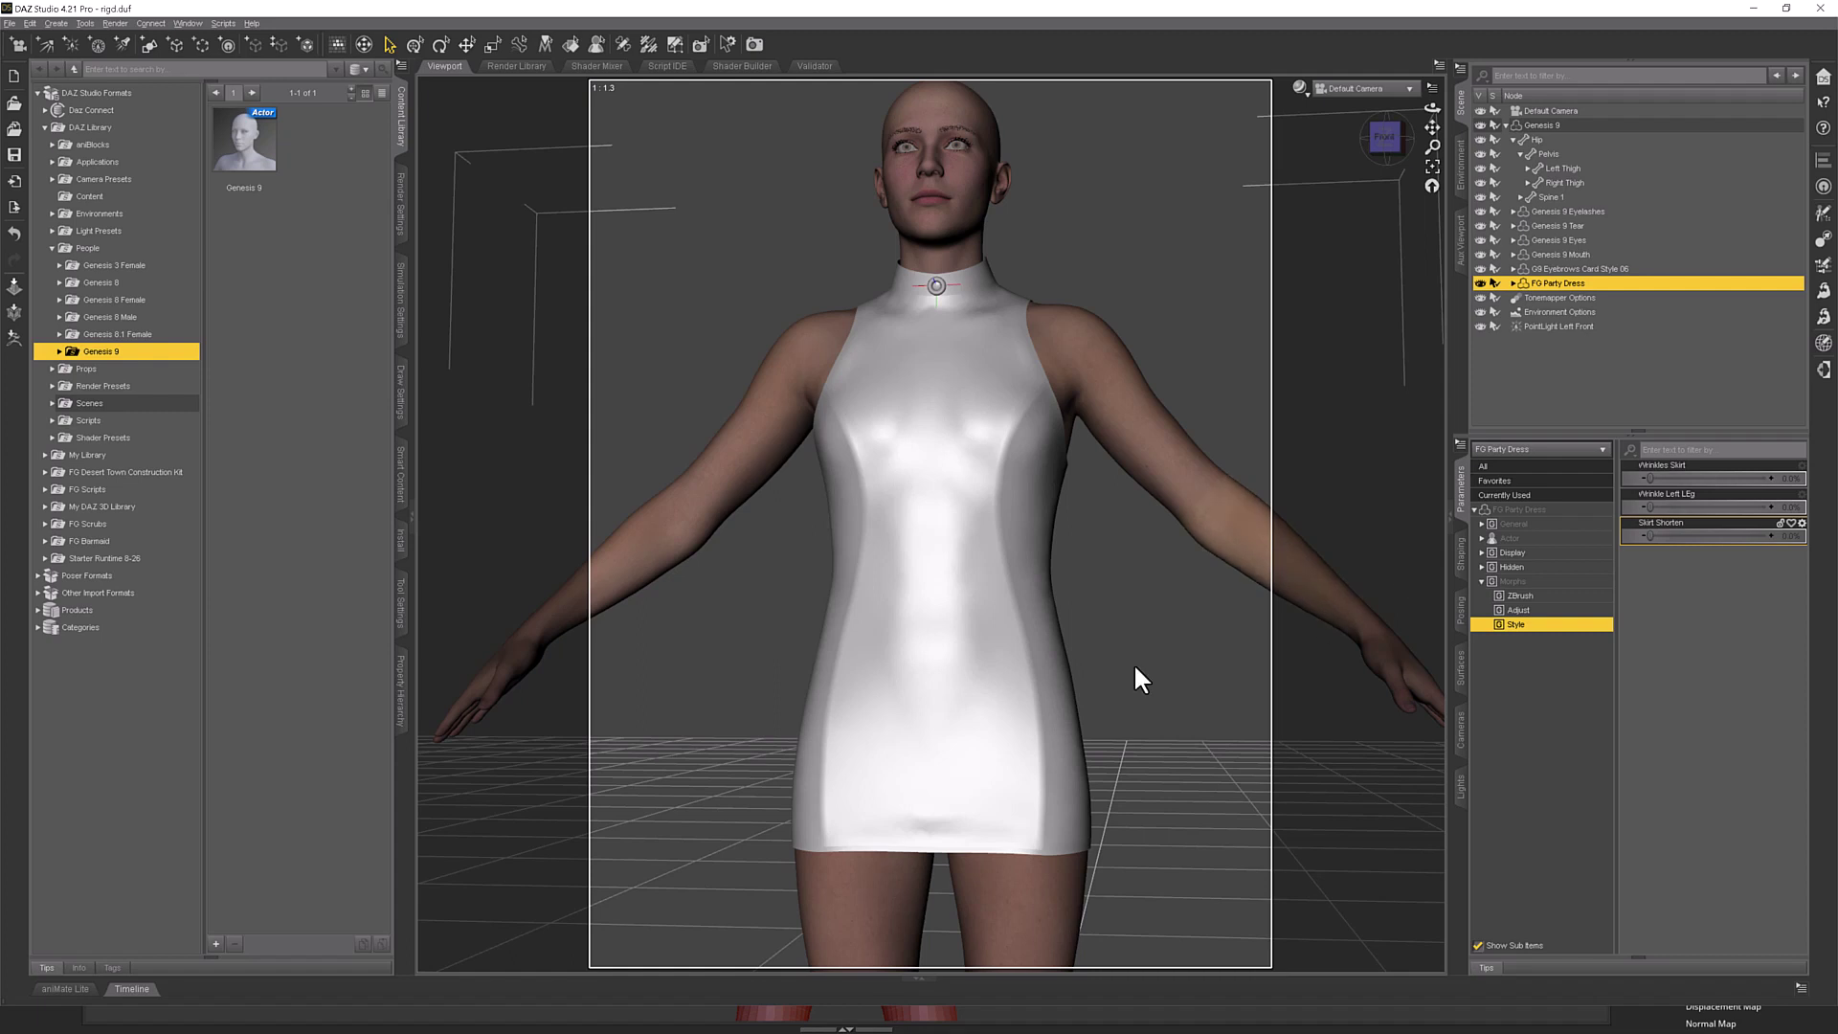
# Send the dress to ZBrush again through GoZ for another morph and bring the skirt and legs into view.
pyautogui.click(693, 1025)
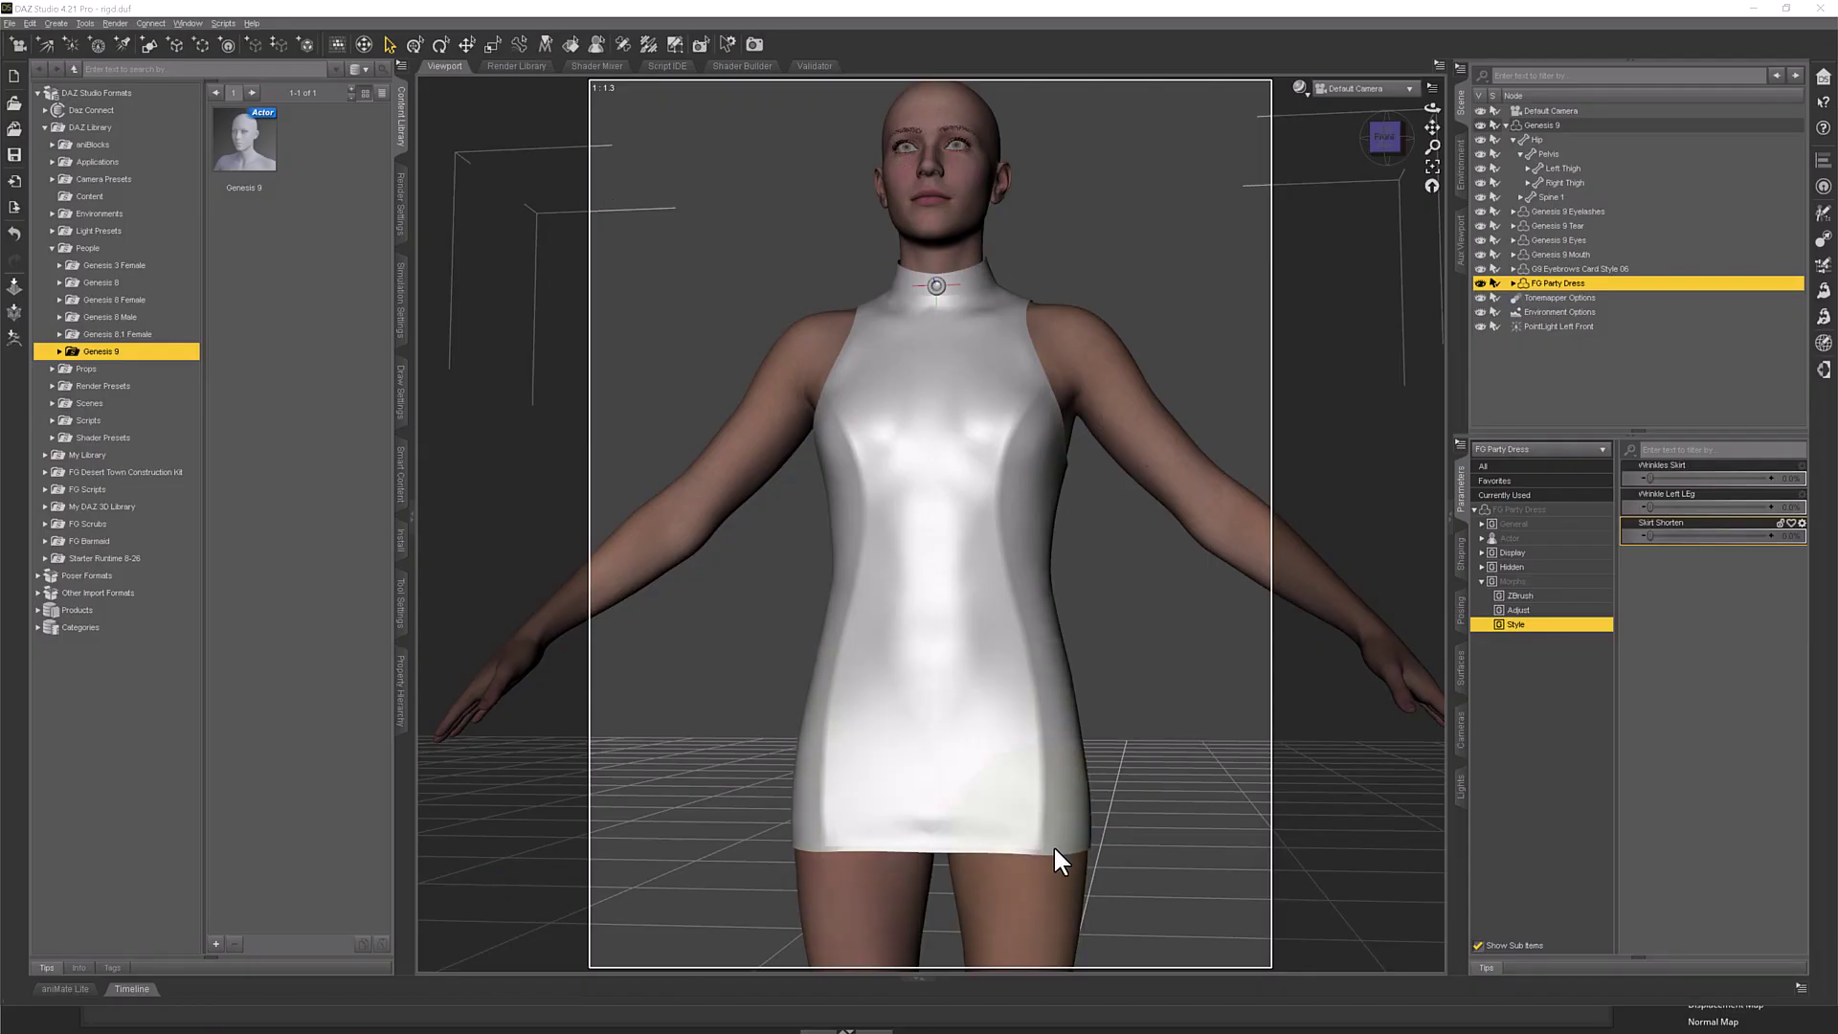
pyautogui.click(16, 341)
pyautogui.click(904, 525)
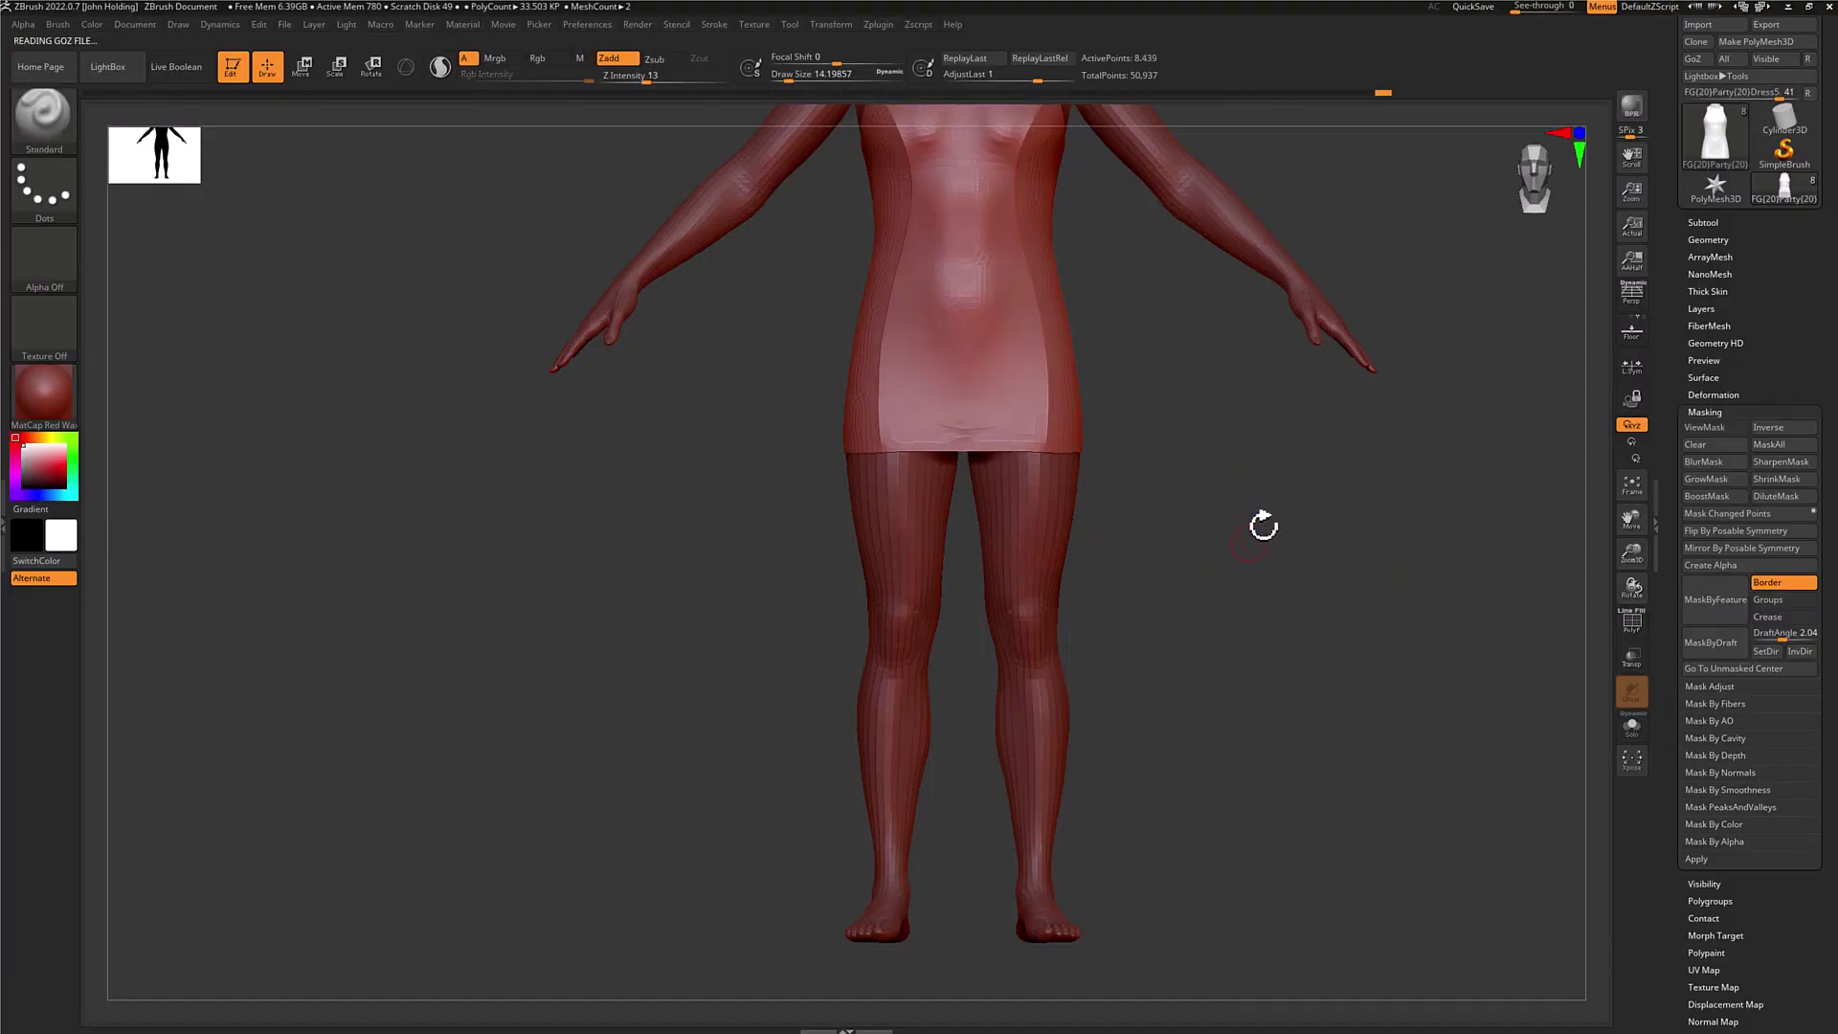
pyautogui.moveTo(1211, 535); pyautogui.dragTo(1250, 543)
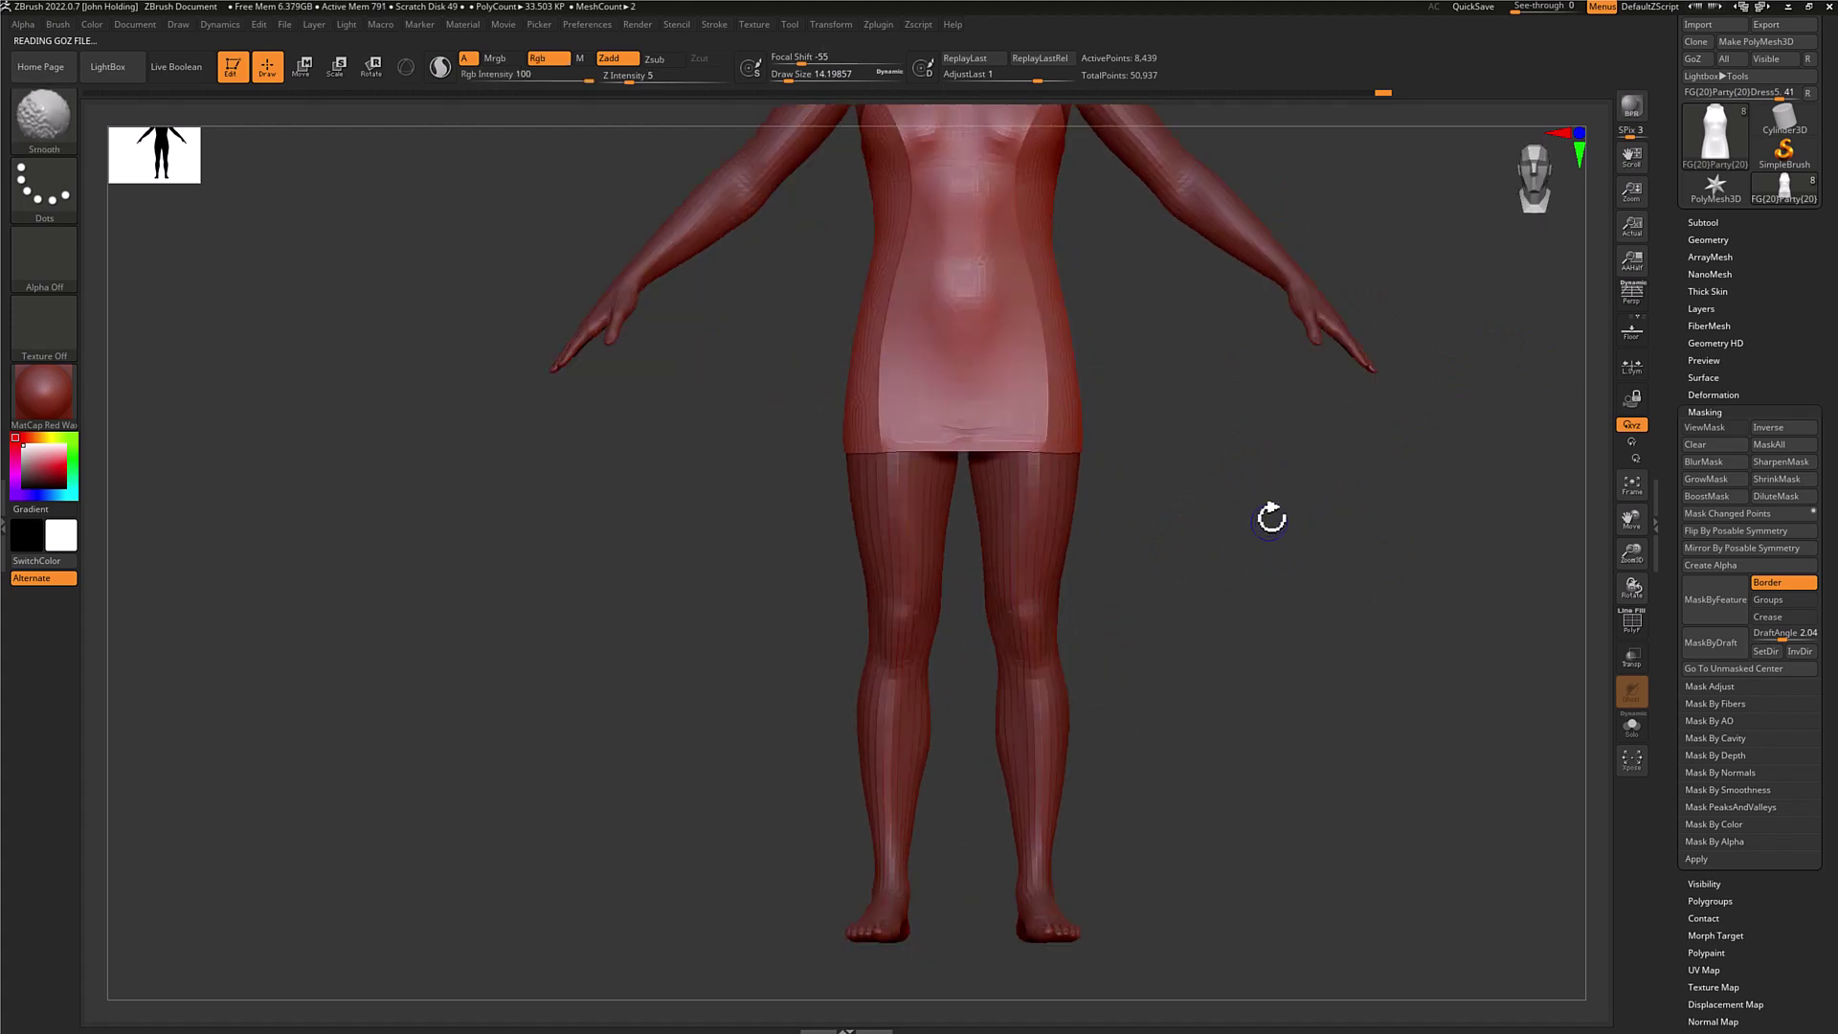
# Pull the hem upward on the figure's left side of the dress with the Move brush at a Draw Size of about 116.
pyautogui.press('ctrl')
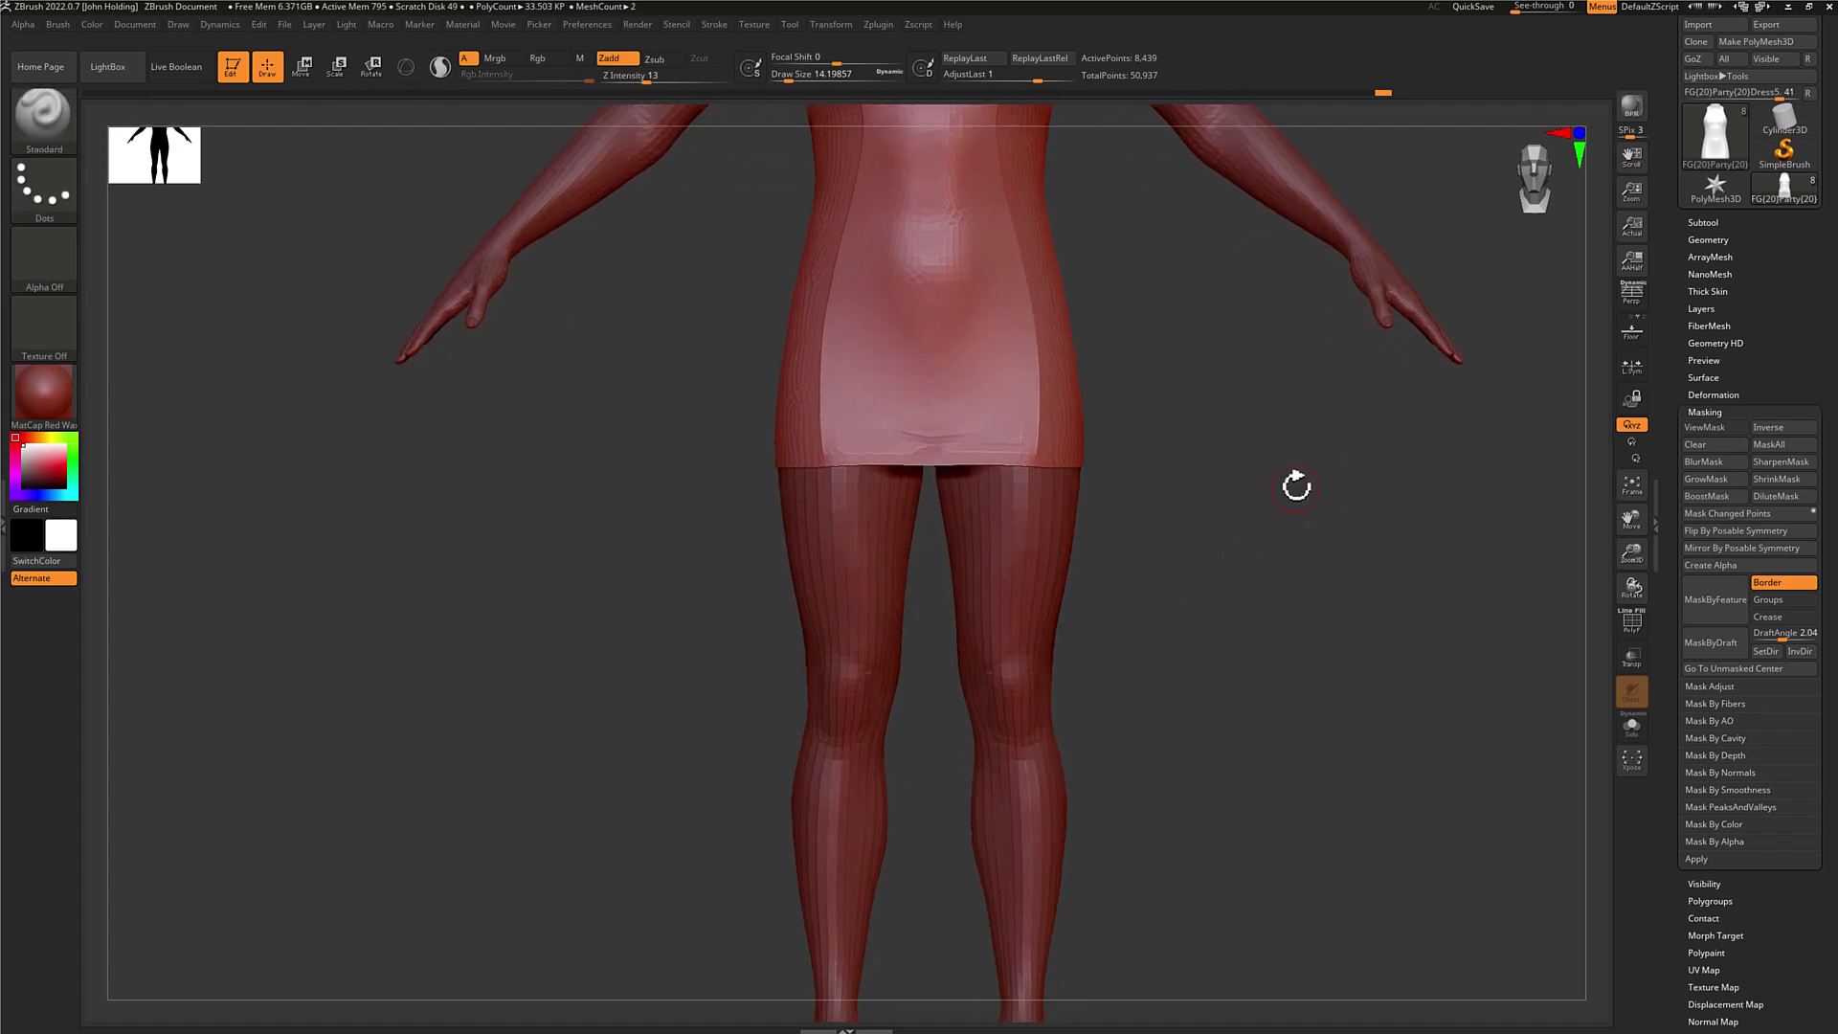
pyautogui.moveTo(1271, 503)
pyautogui.keyDown('alt'); pyautogui.mouseDown()
pyautogui.moveTo(1222, 680)
pyautogui.moveTo(1239, 820)
pyautogui.moveTo(1267, 857)
pyautogui.mouseUp(); pyautogui.keyUp('alt')
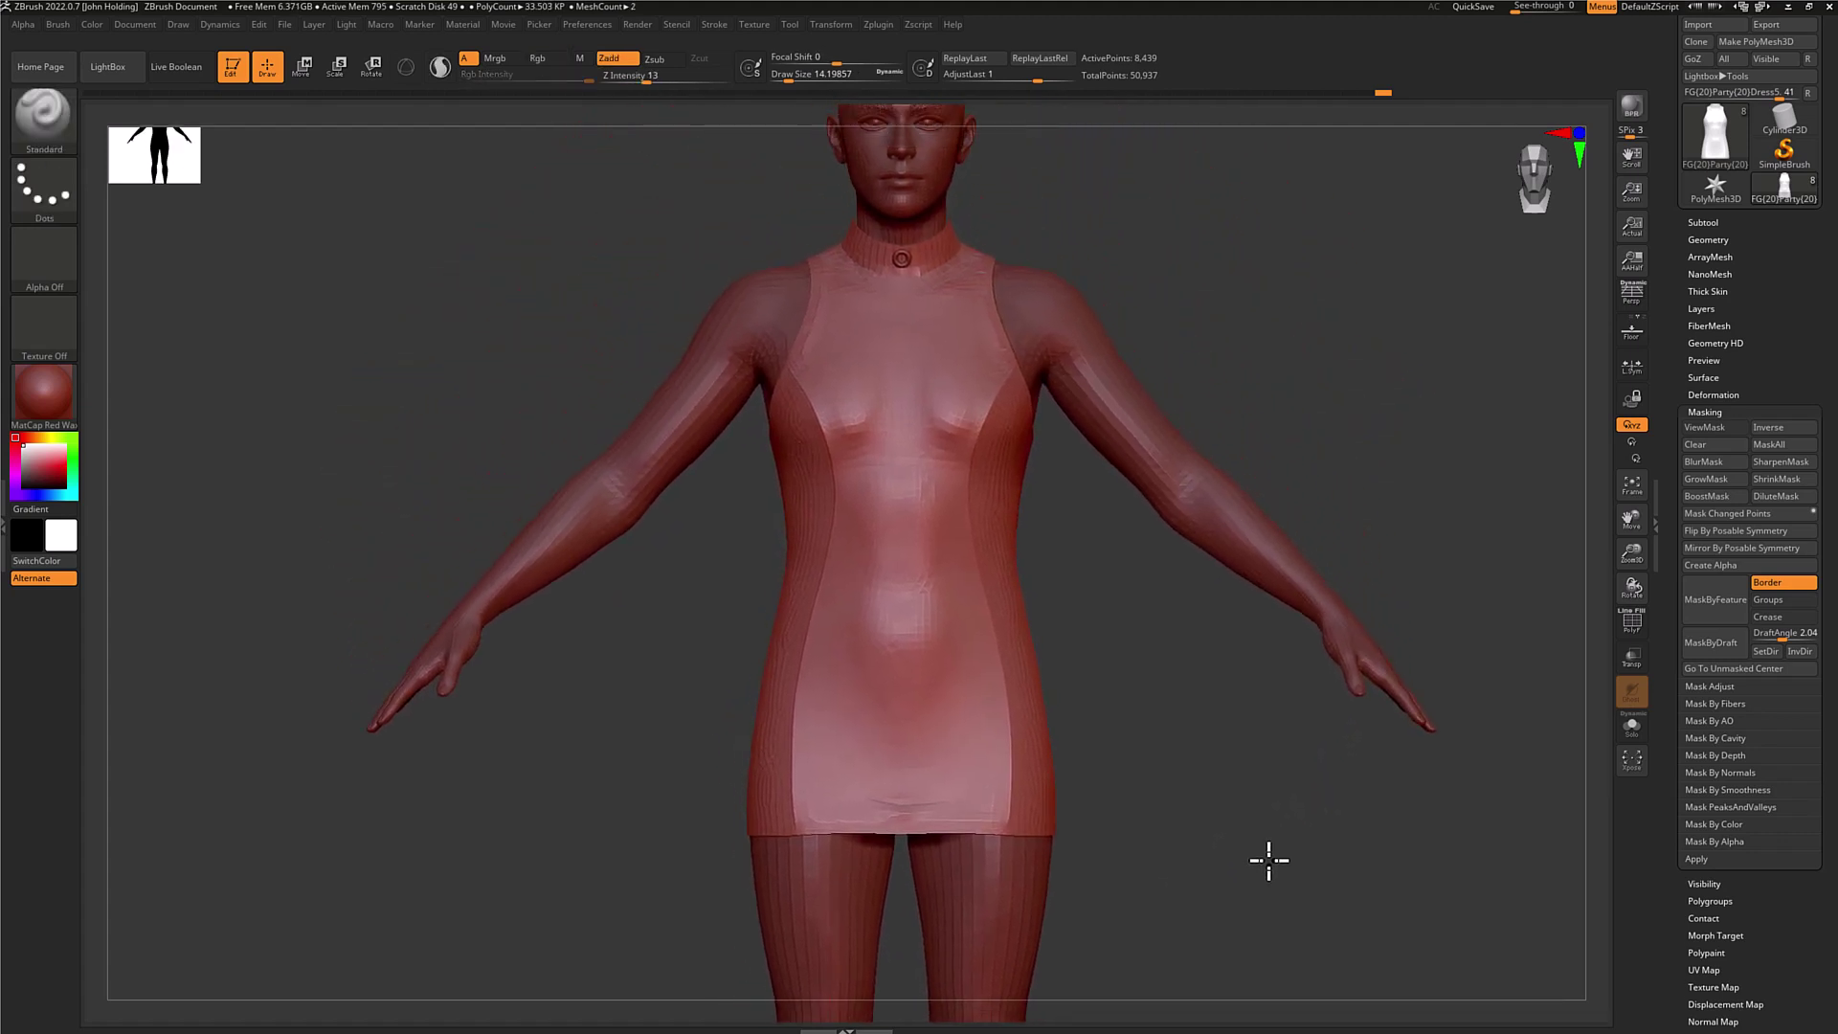
pyautogui.keyDown('alt'); pyautogui.moveTo(1176, 689); pyautogui.dragTo(1169, 632); pyautogui.keyUp('alt')
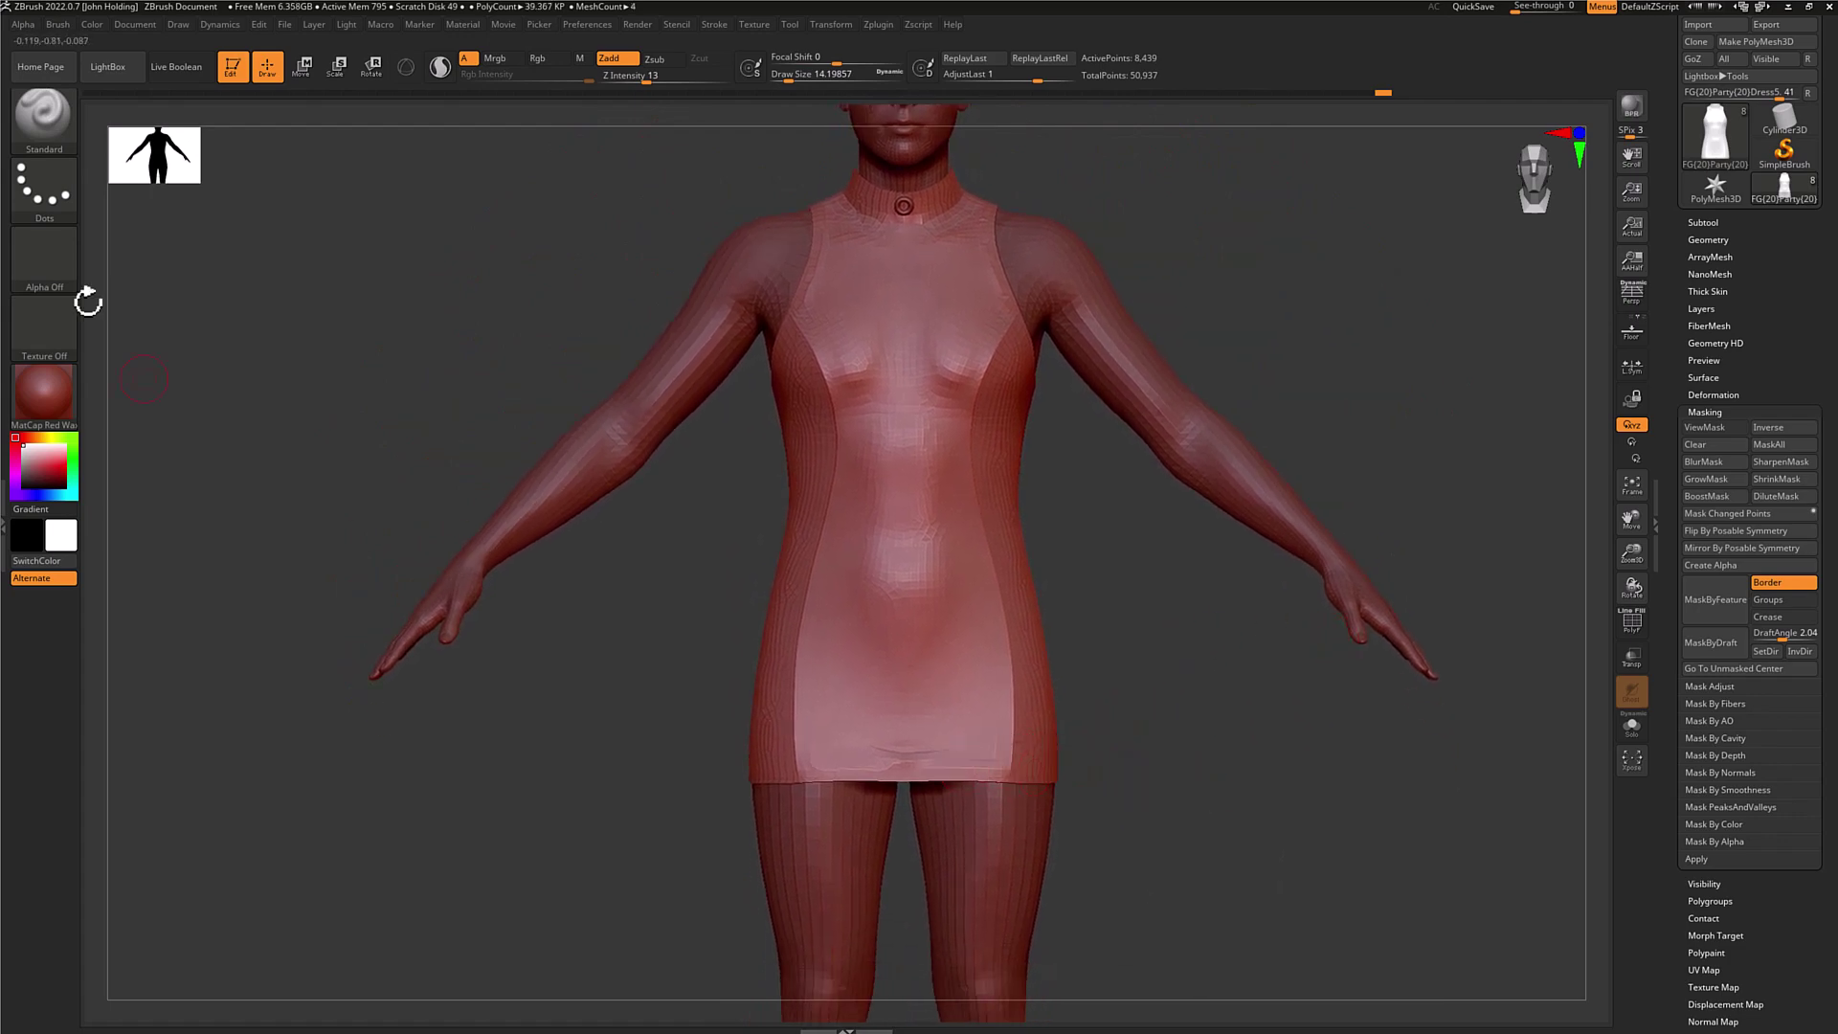
pyautogui.click(38, 132)
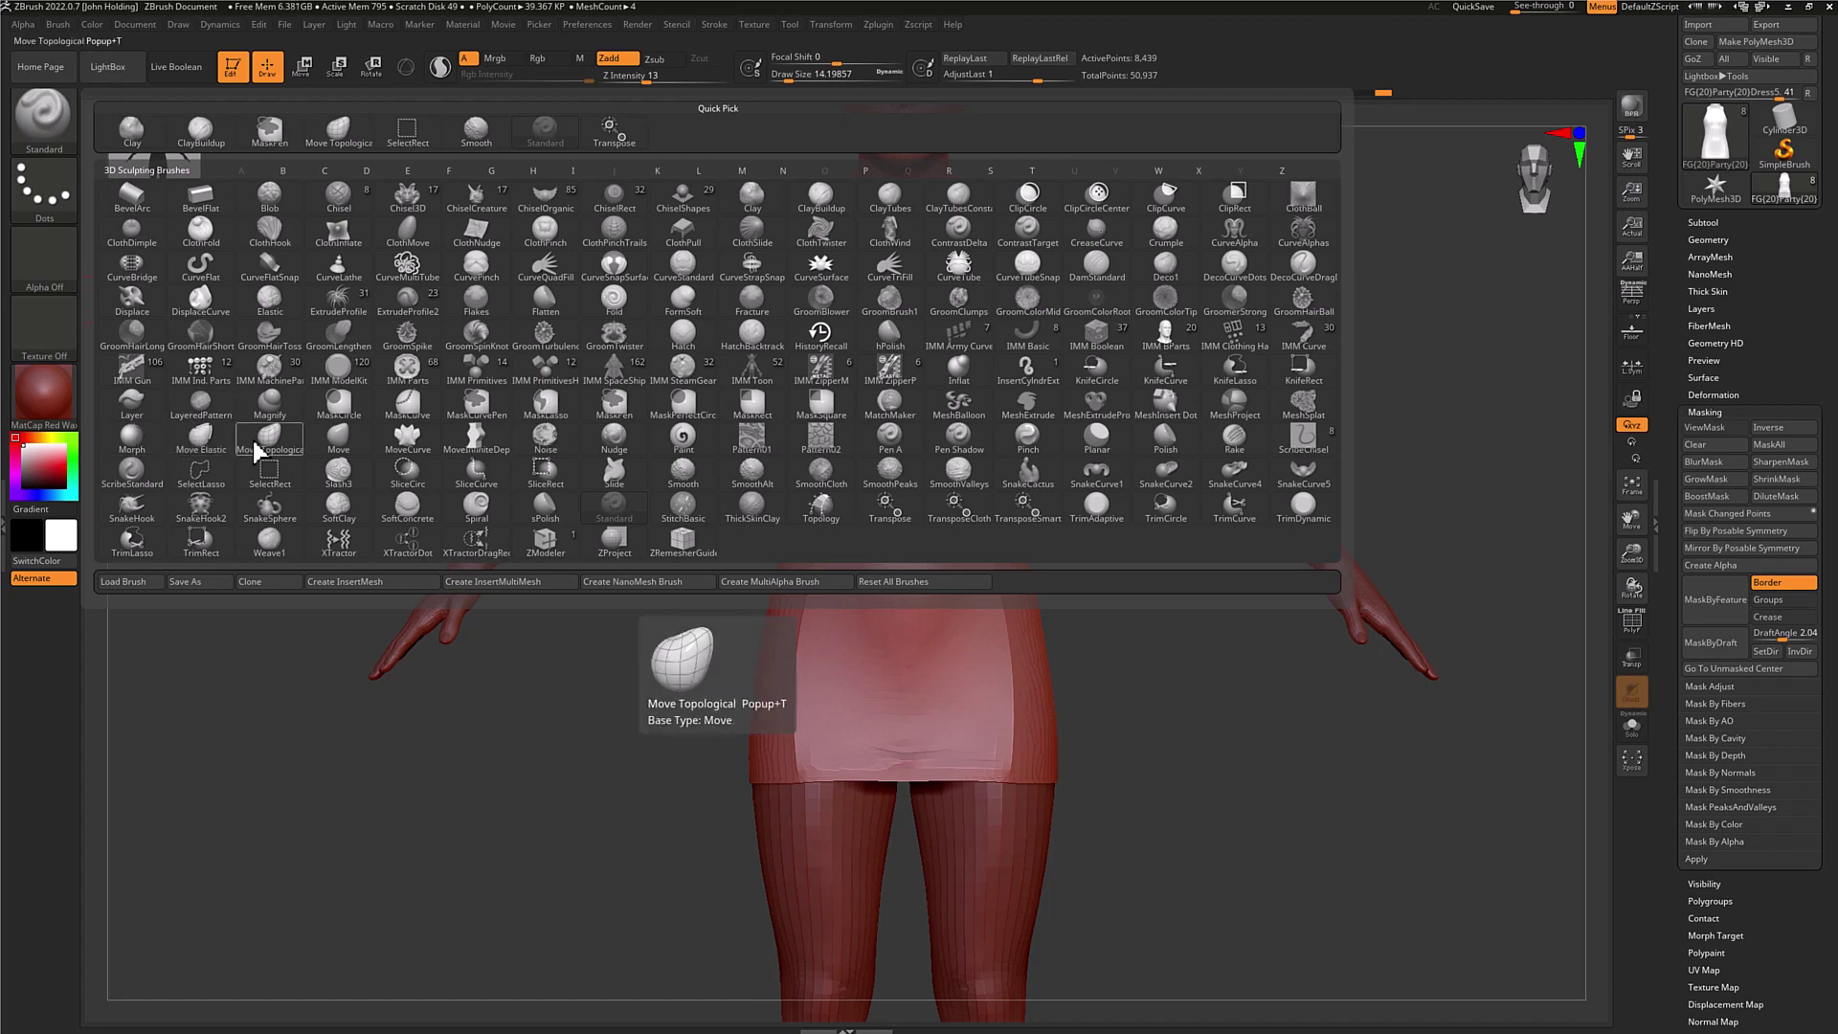
pyautogui.click(337, 447)
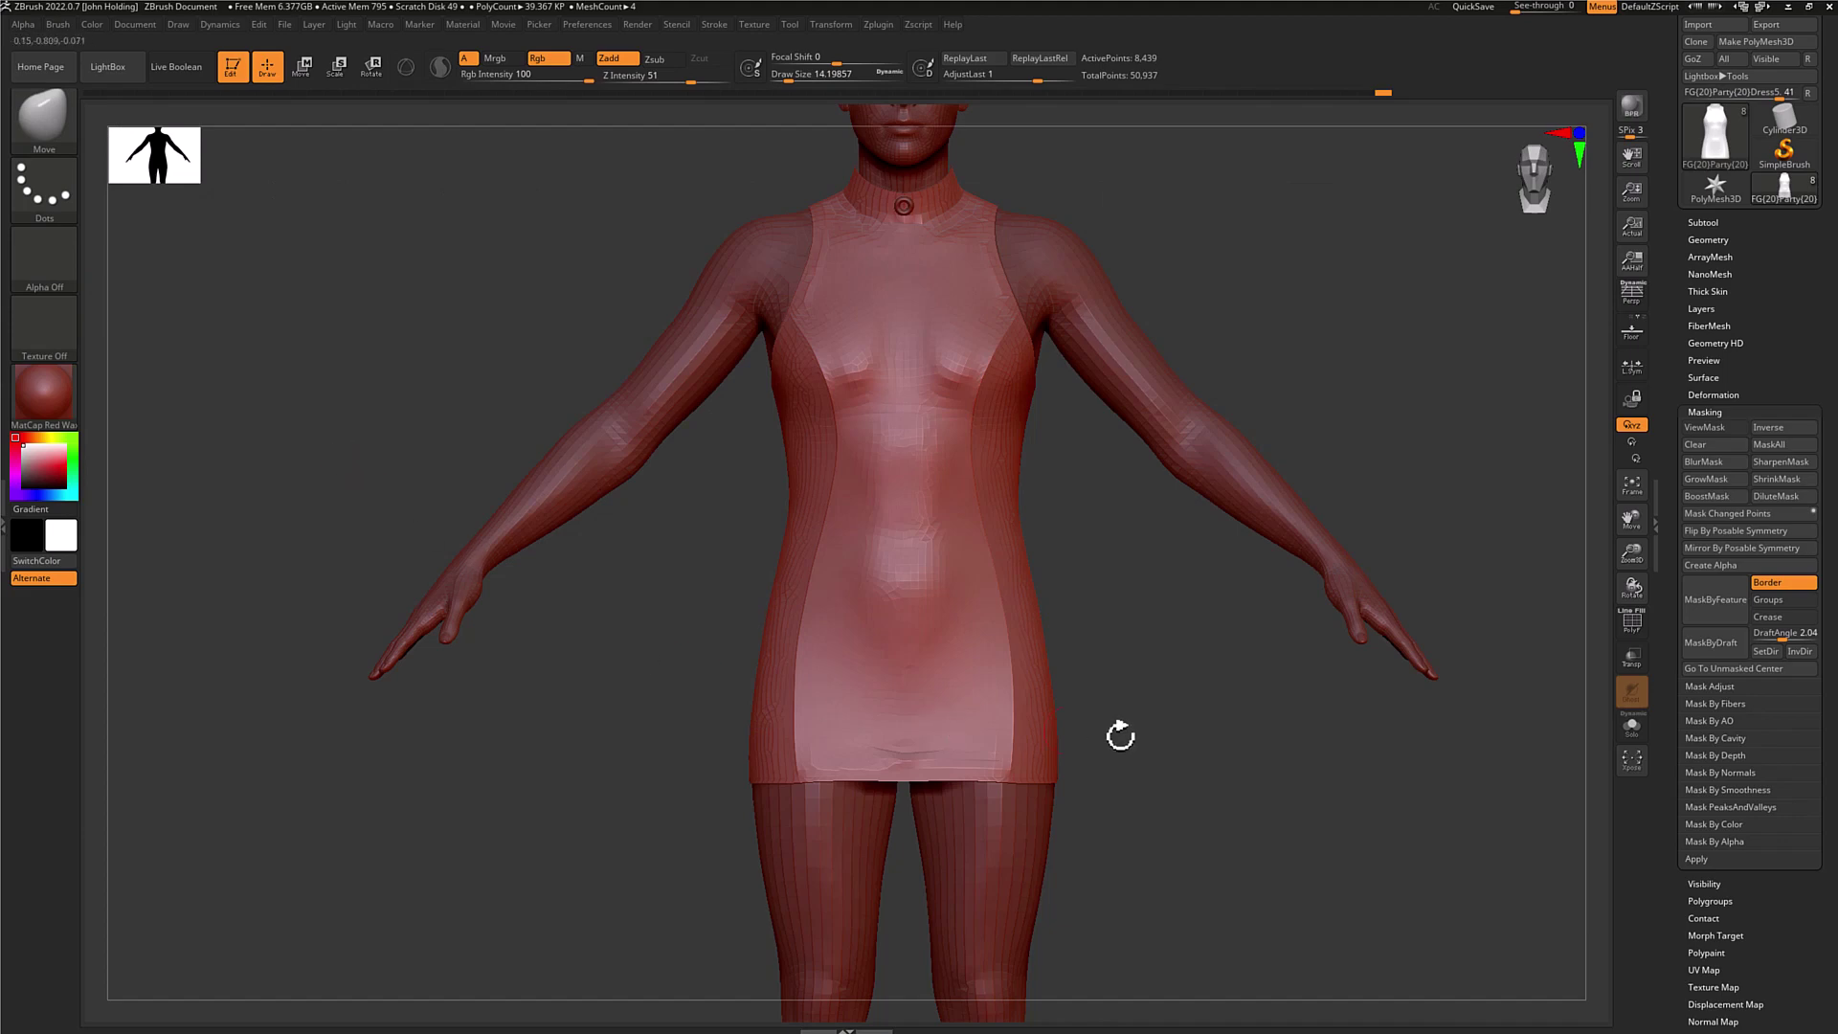
pyautogui.moveTo(823, 86); pyautogui.dragTo(815, 86)
pyautogui.moveTo(1055, 771); pyautogui.dragTo(1049, 668)
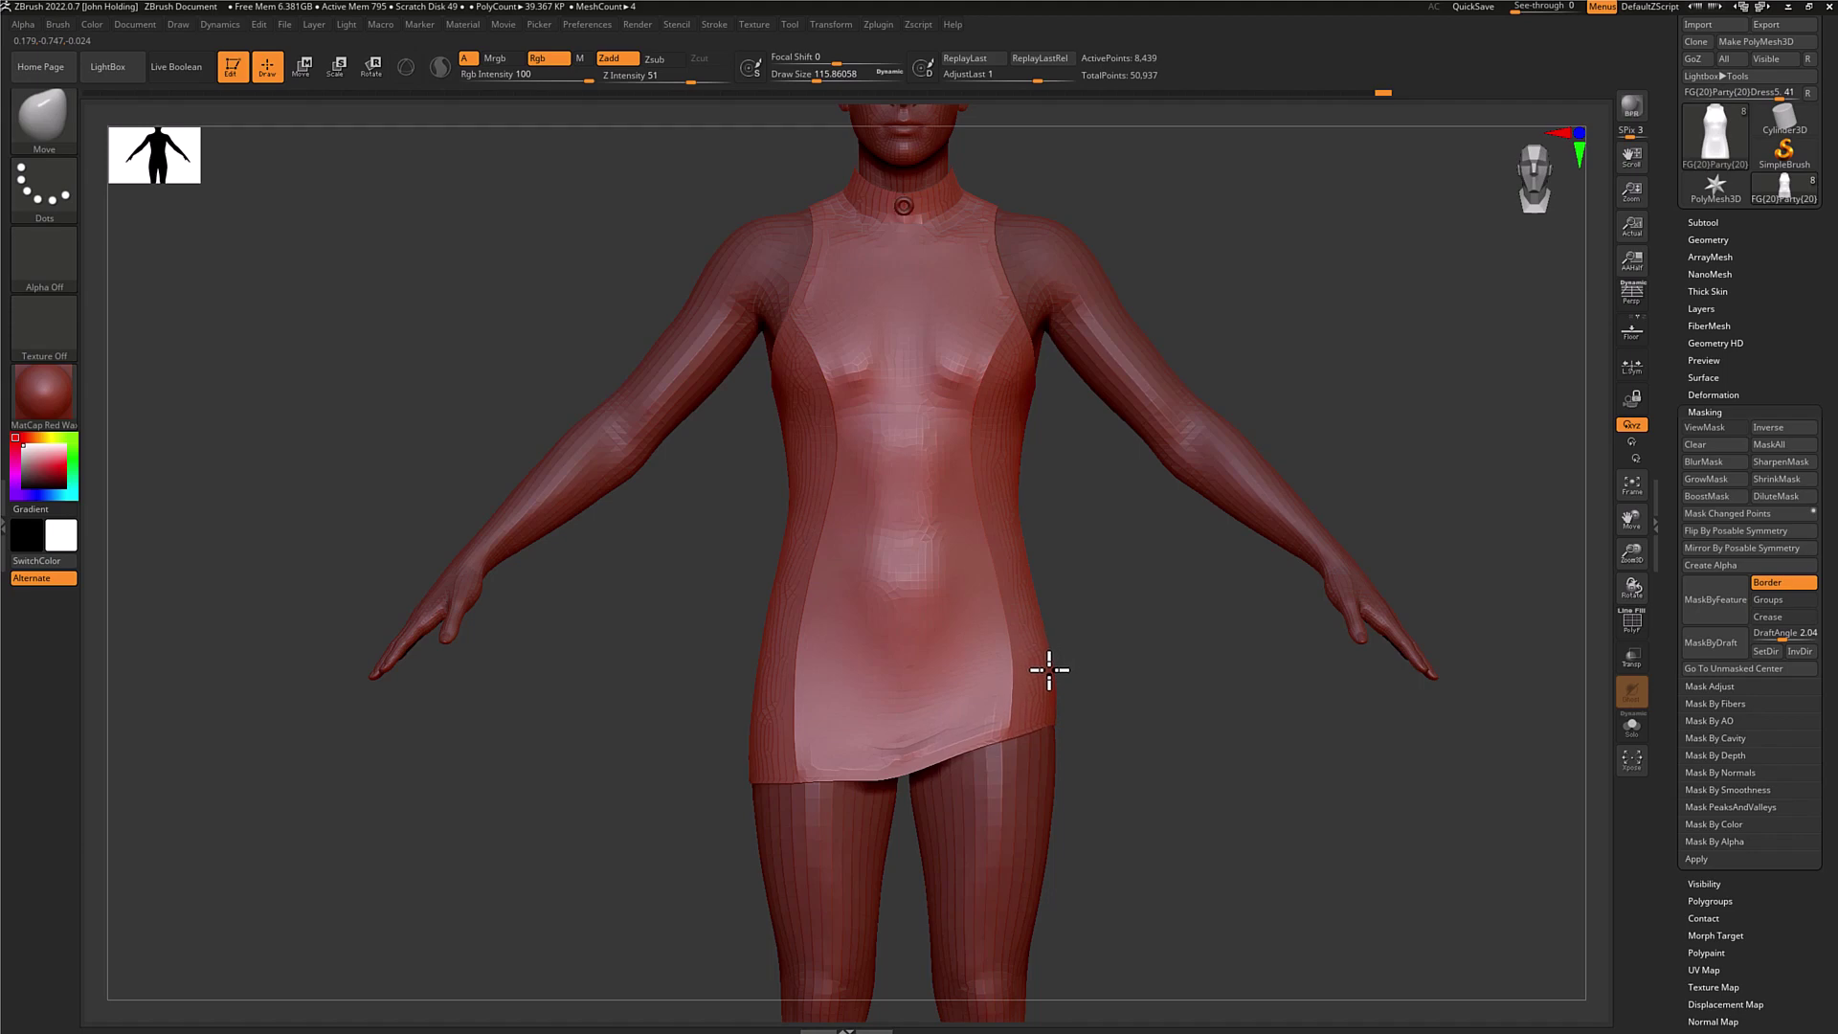
# Reduce the Move brush's Draw Size to about 46 and reshape the raised hem around the figure's left side and back.
pyautogui.moveTo(1092, 693); pyautogui.dragTo(960, 686)
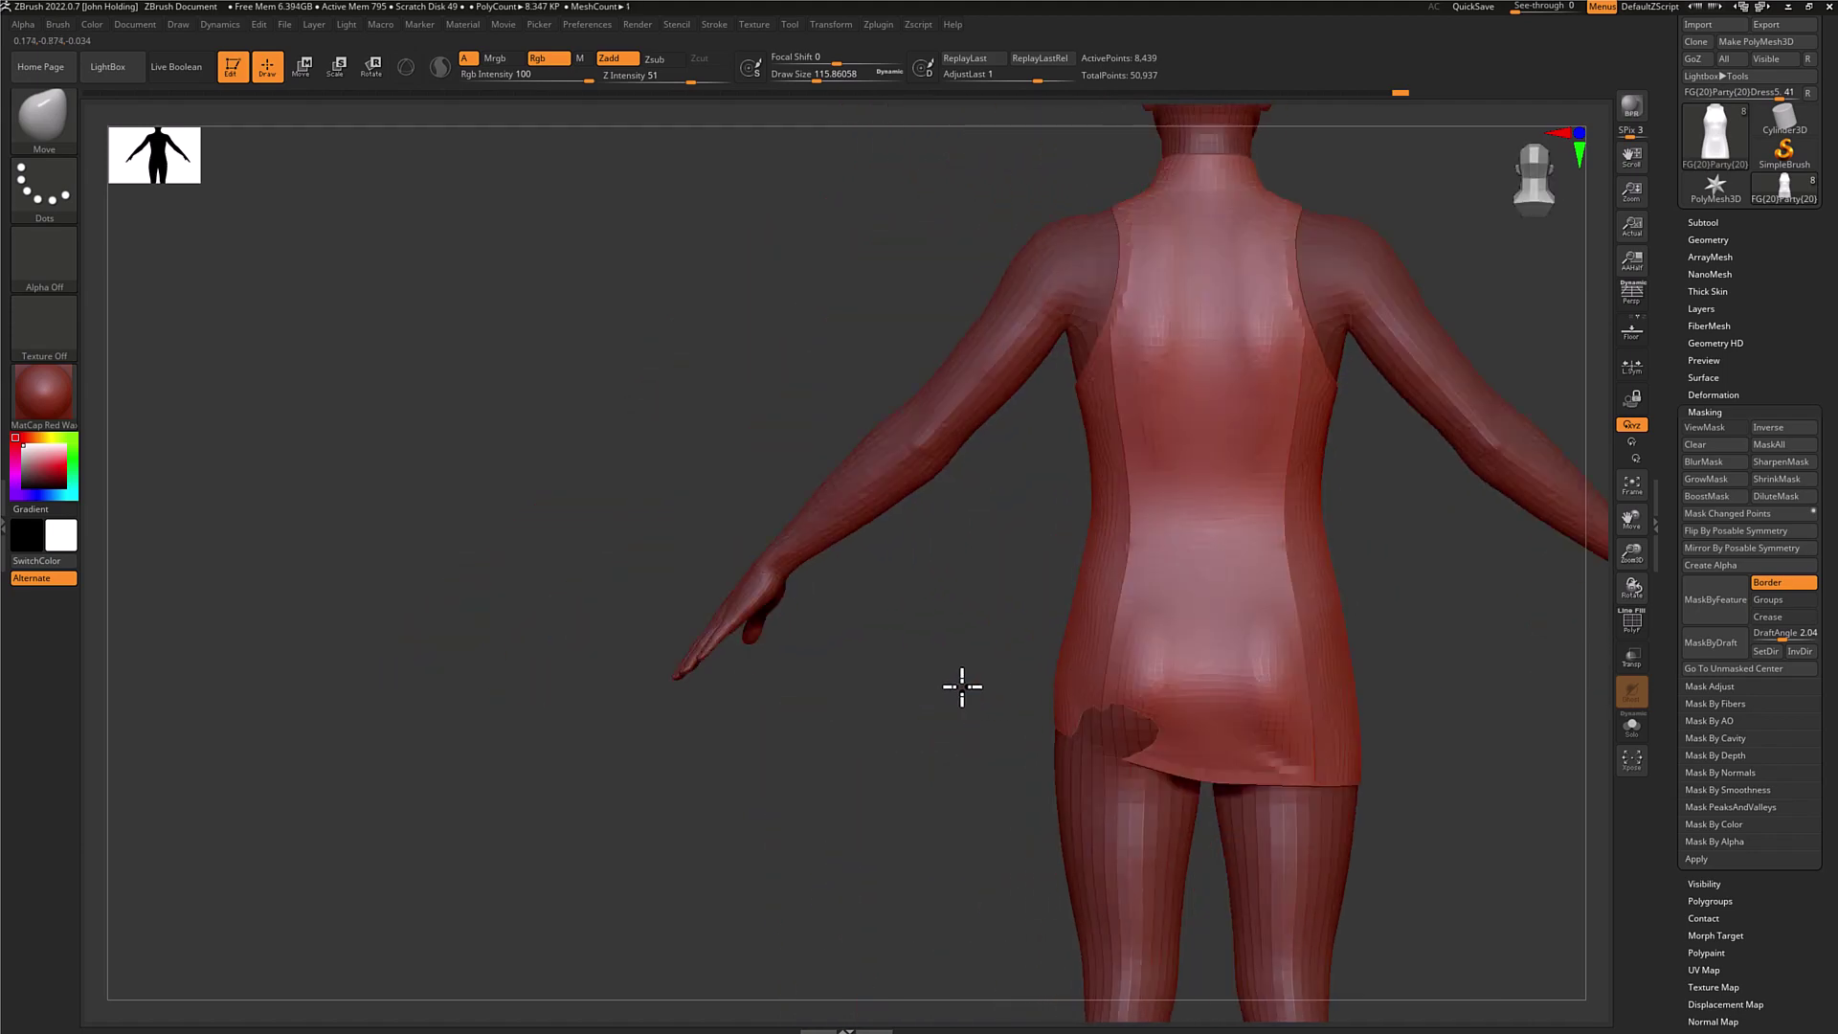
pyautogui.moveTo(1115, 741); pyautogui.dragTo(1178, 743, button='right')
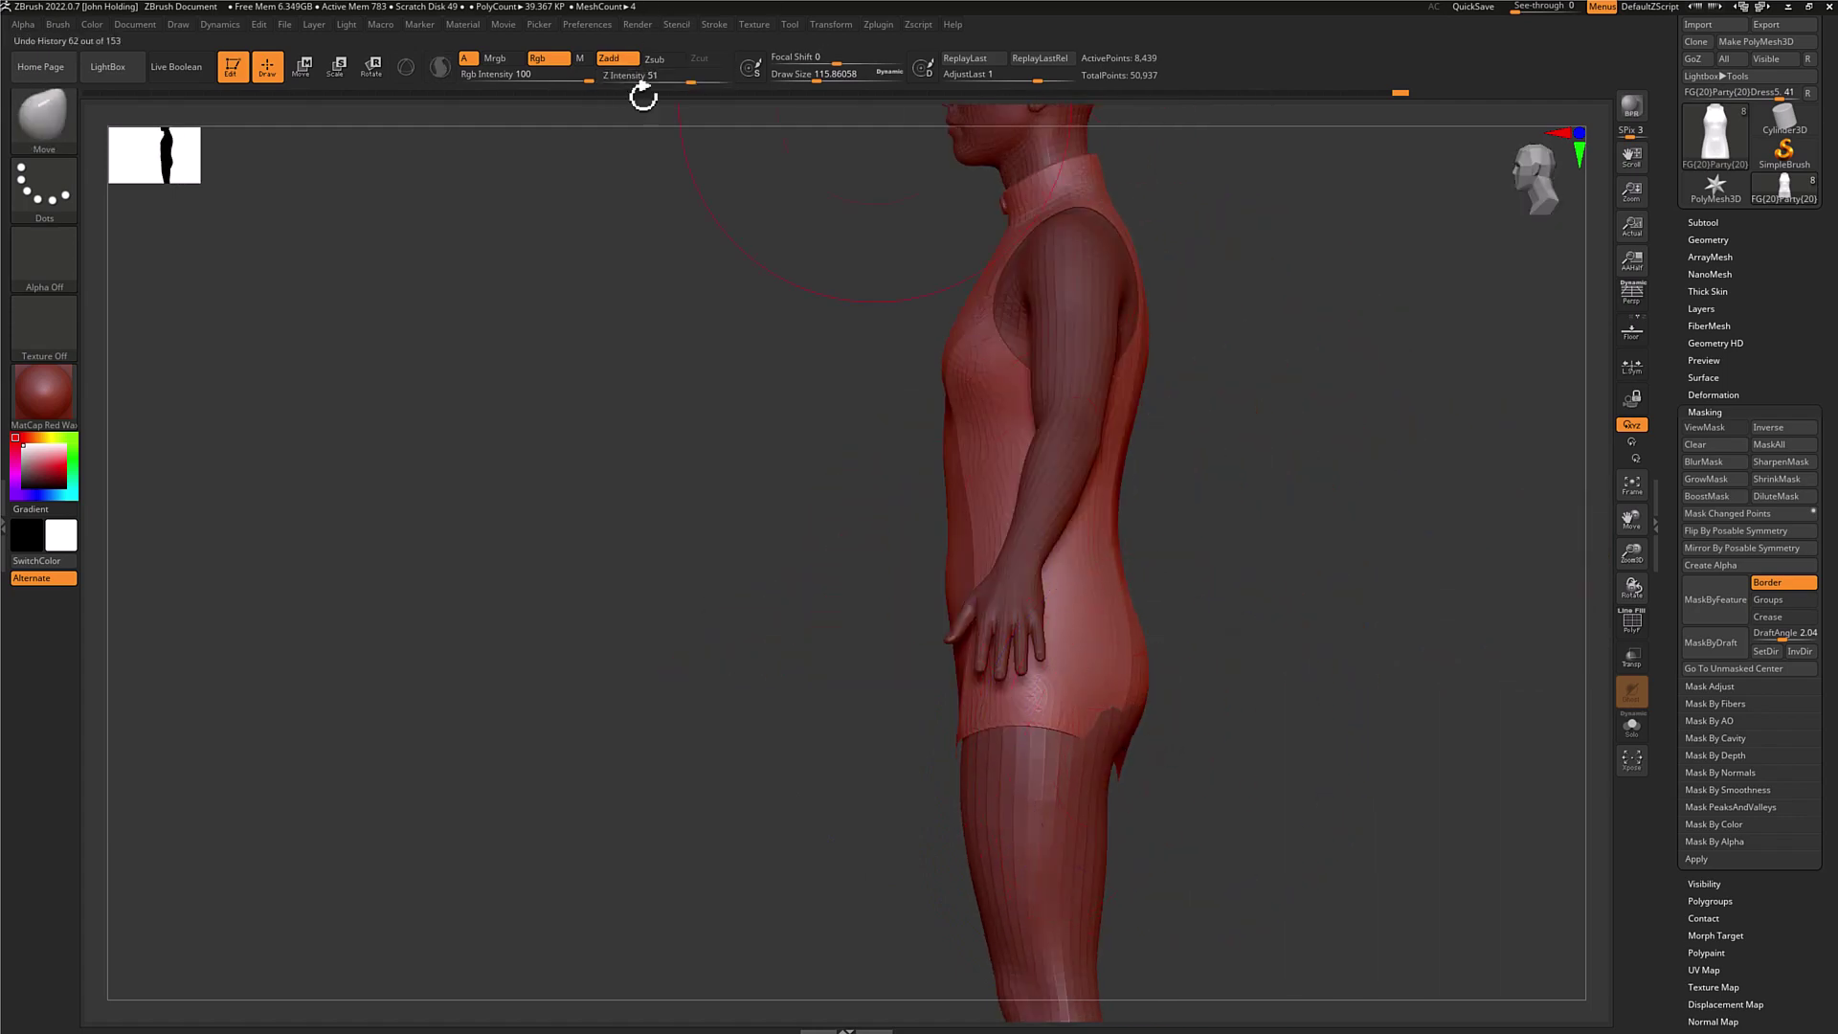
pyautogui.click(672, 79)
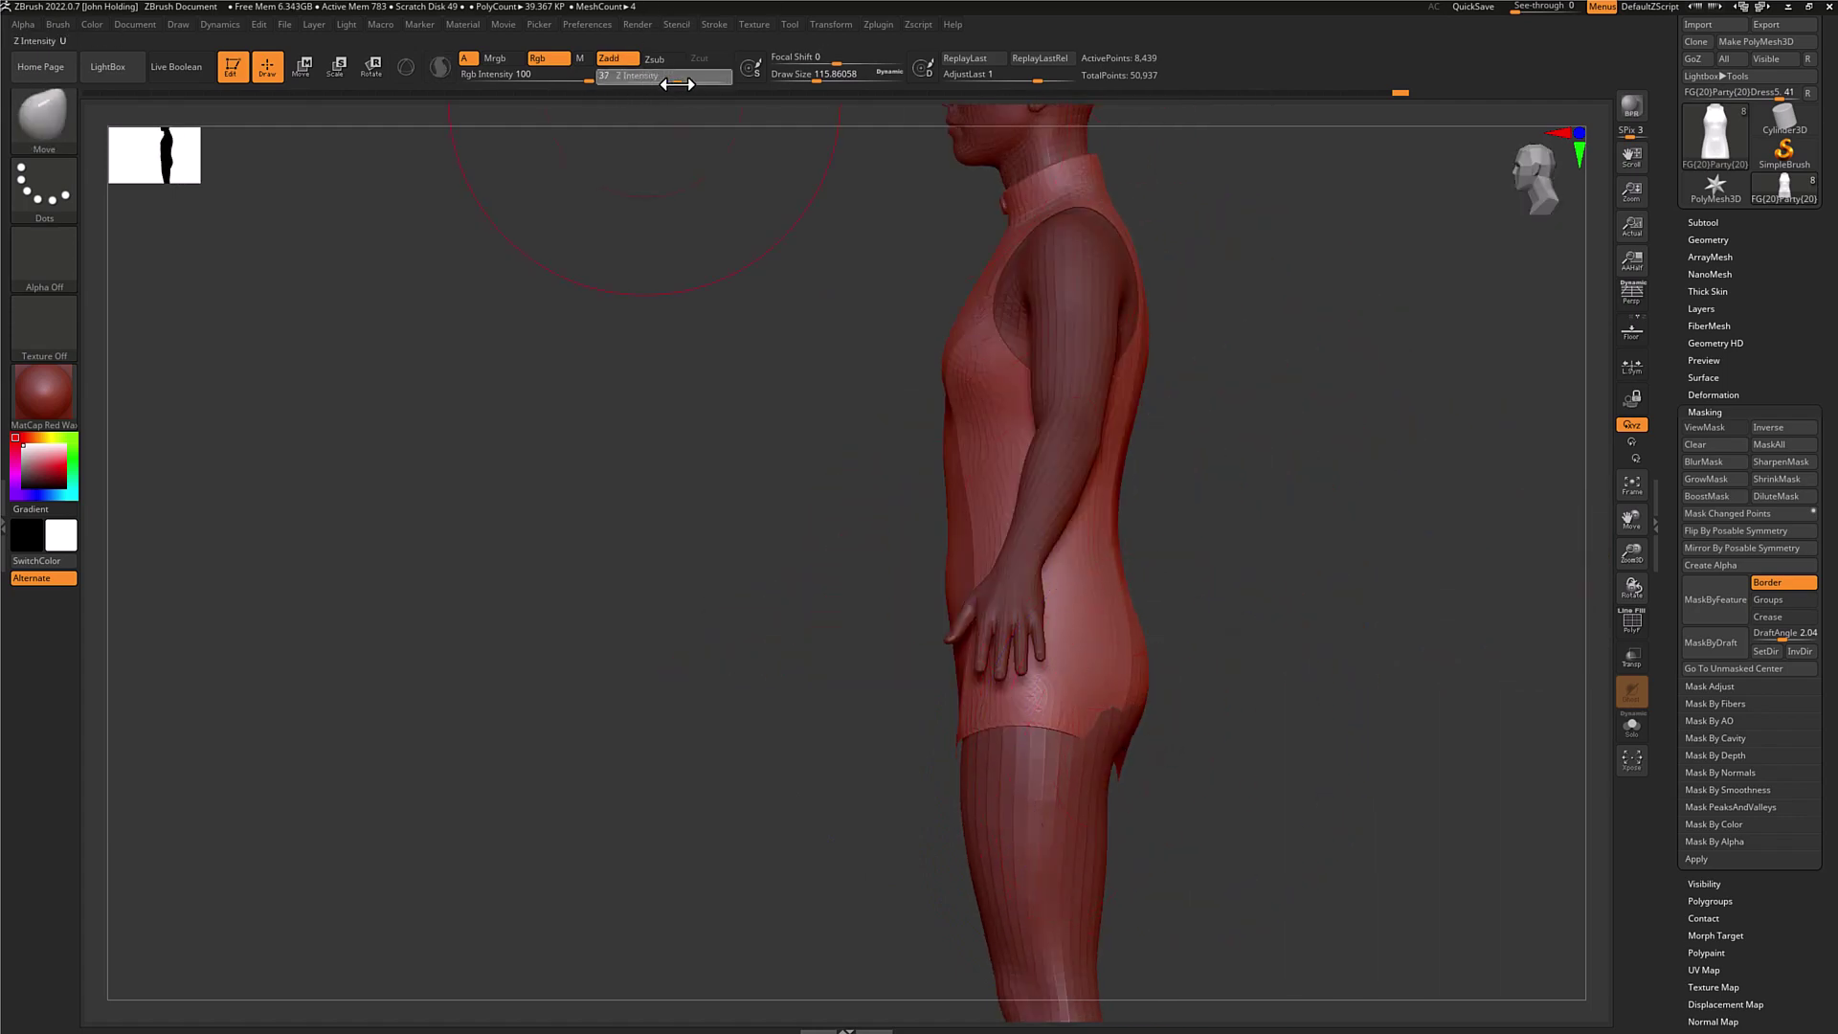
pyautogui.moveTo(676, 83); pyautogui.dragTo(800, 79)
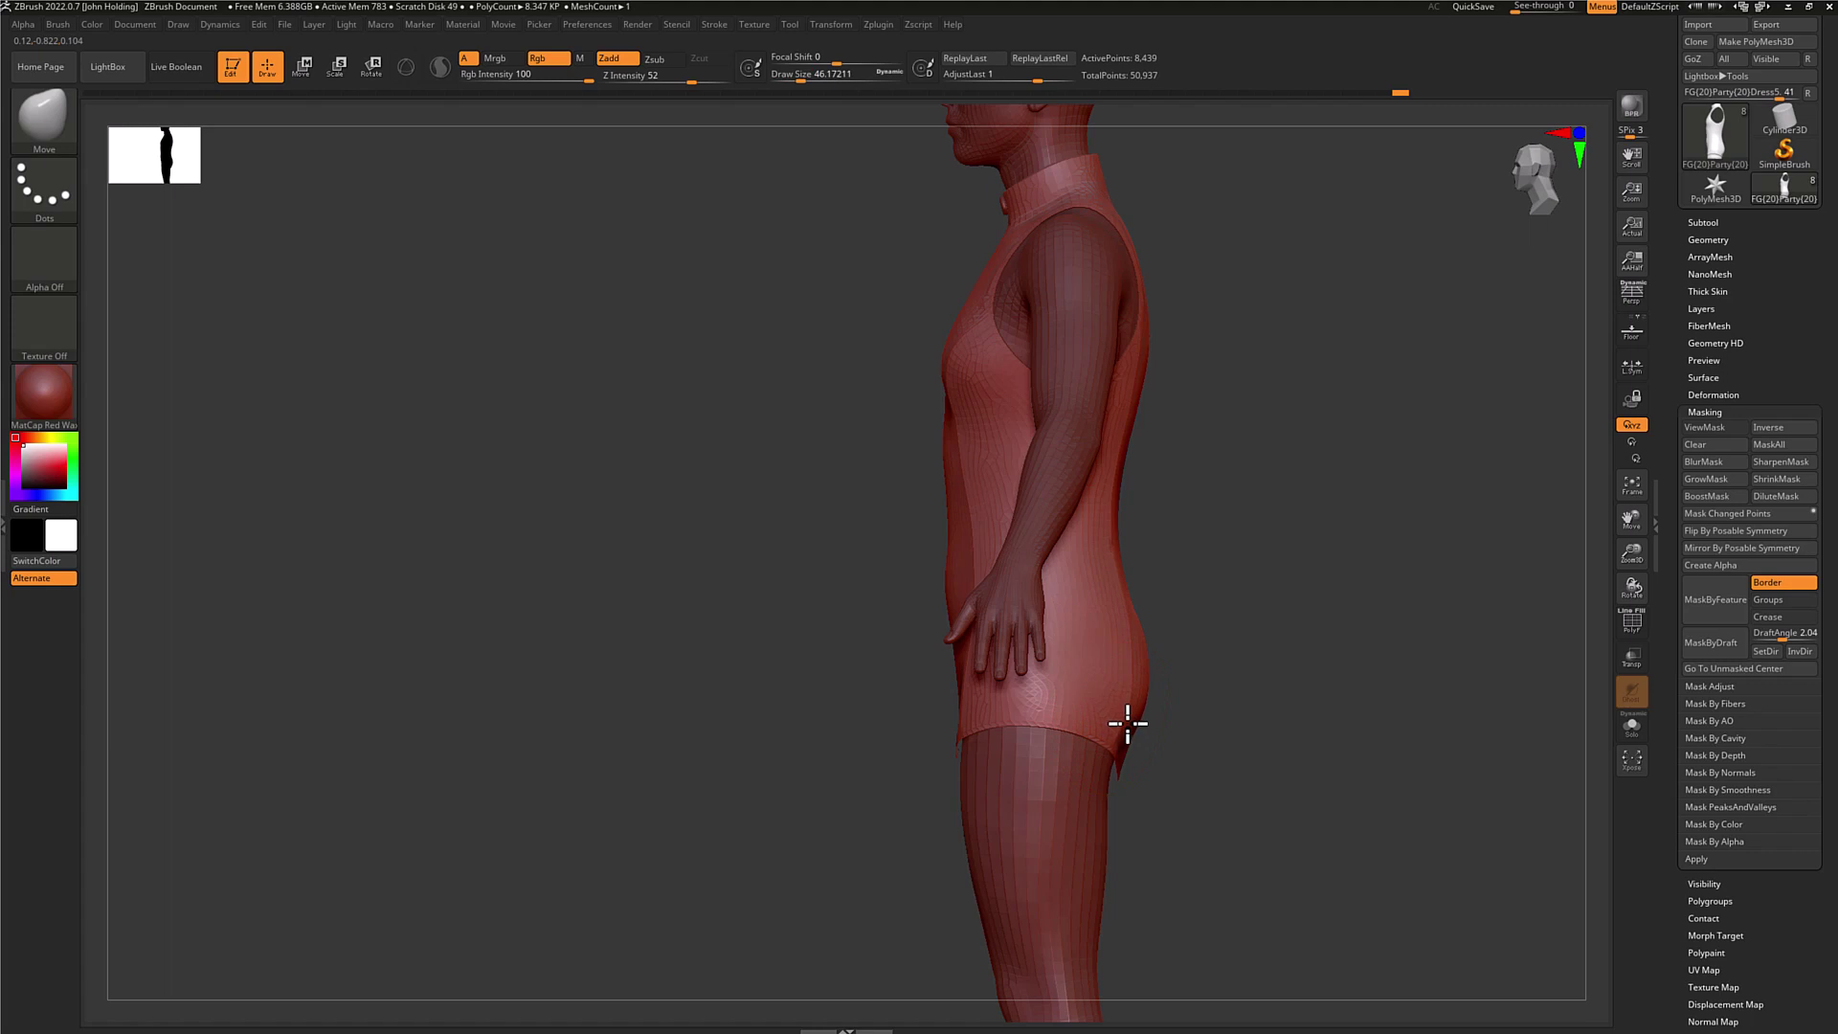
pyautogui.moveTo(1129, 727); pyautogui.dragTo(1317, 751, button='right')
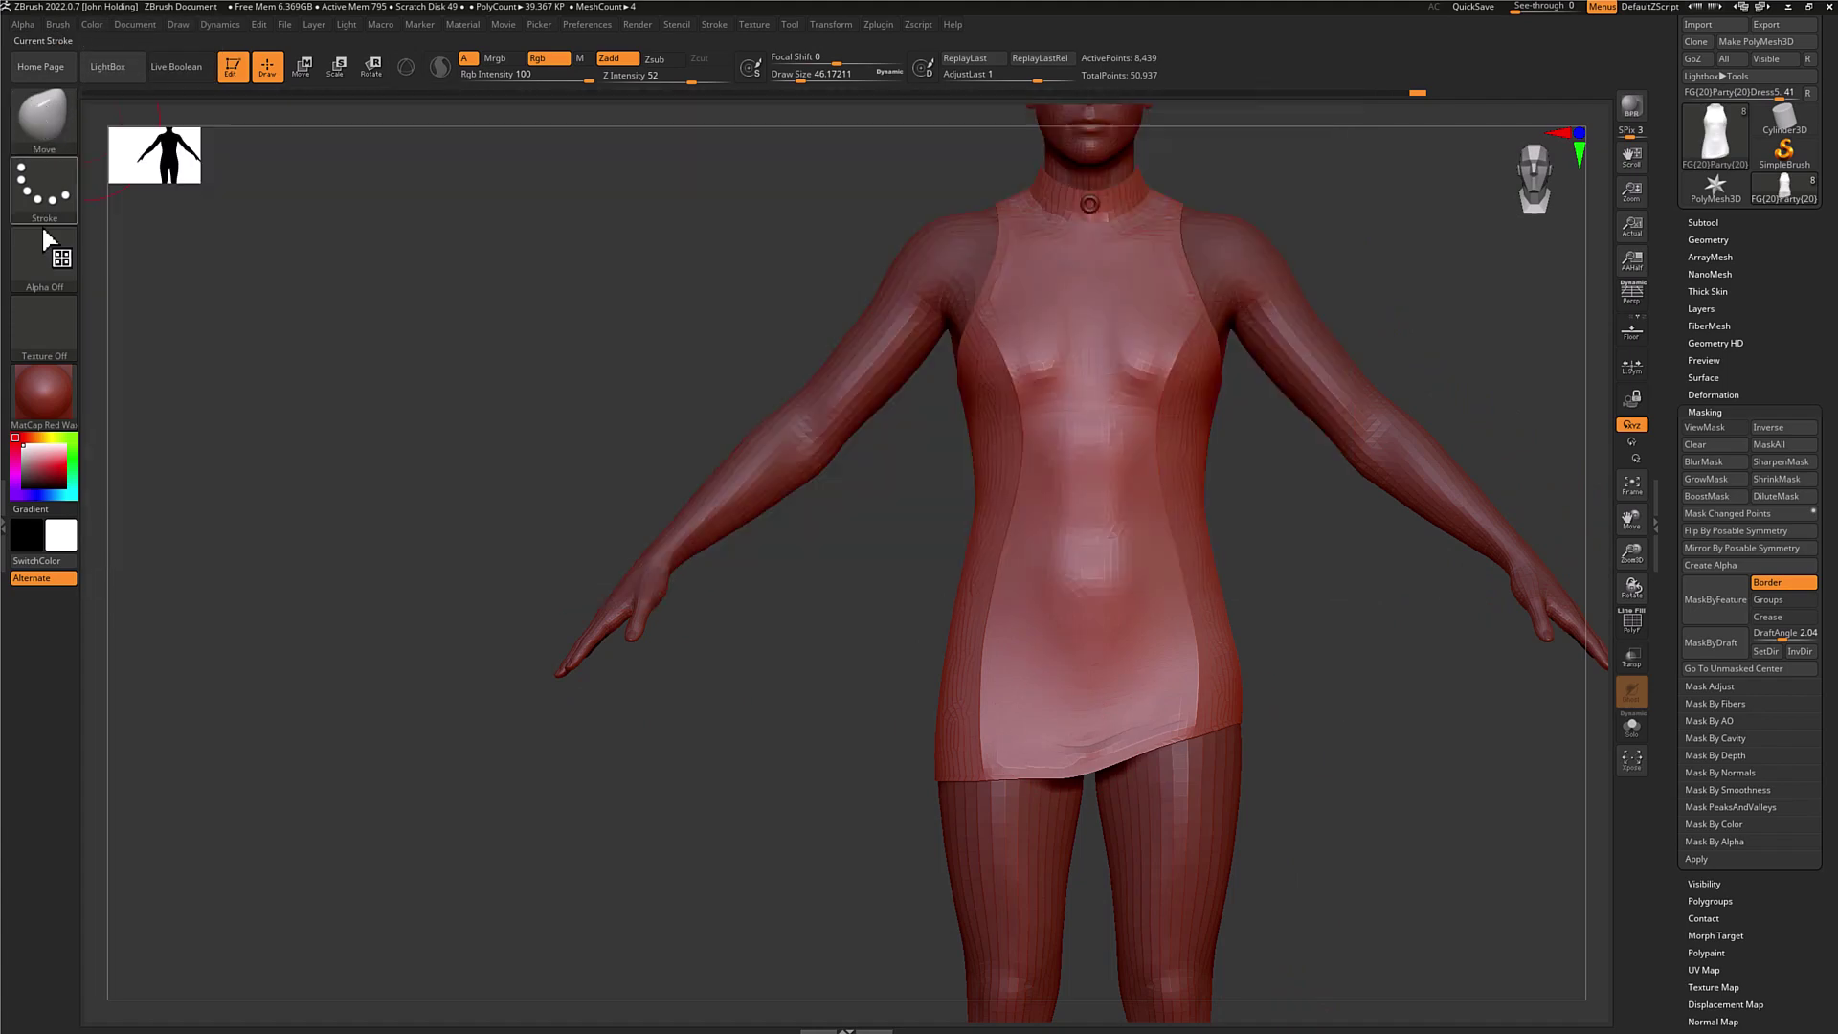
# Refine the slanted hemline at the front and back with the Move brush at Draw Size about 39 and Z Intensity 50.
pyautogui.click(48, 117)
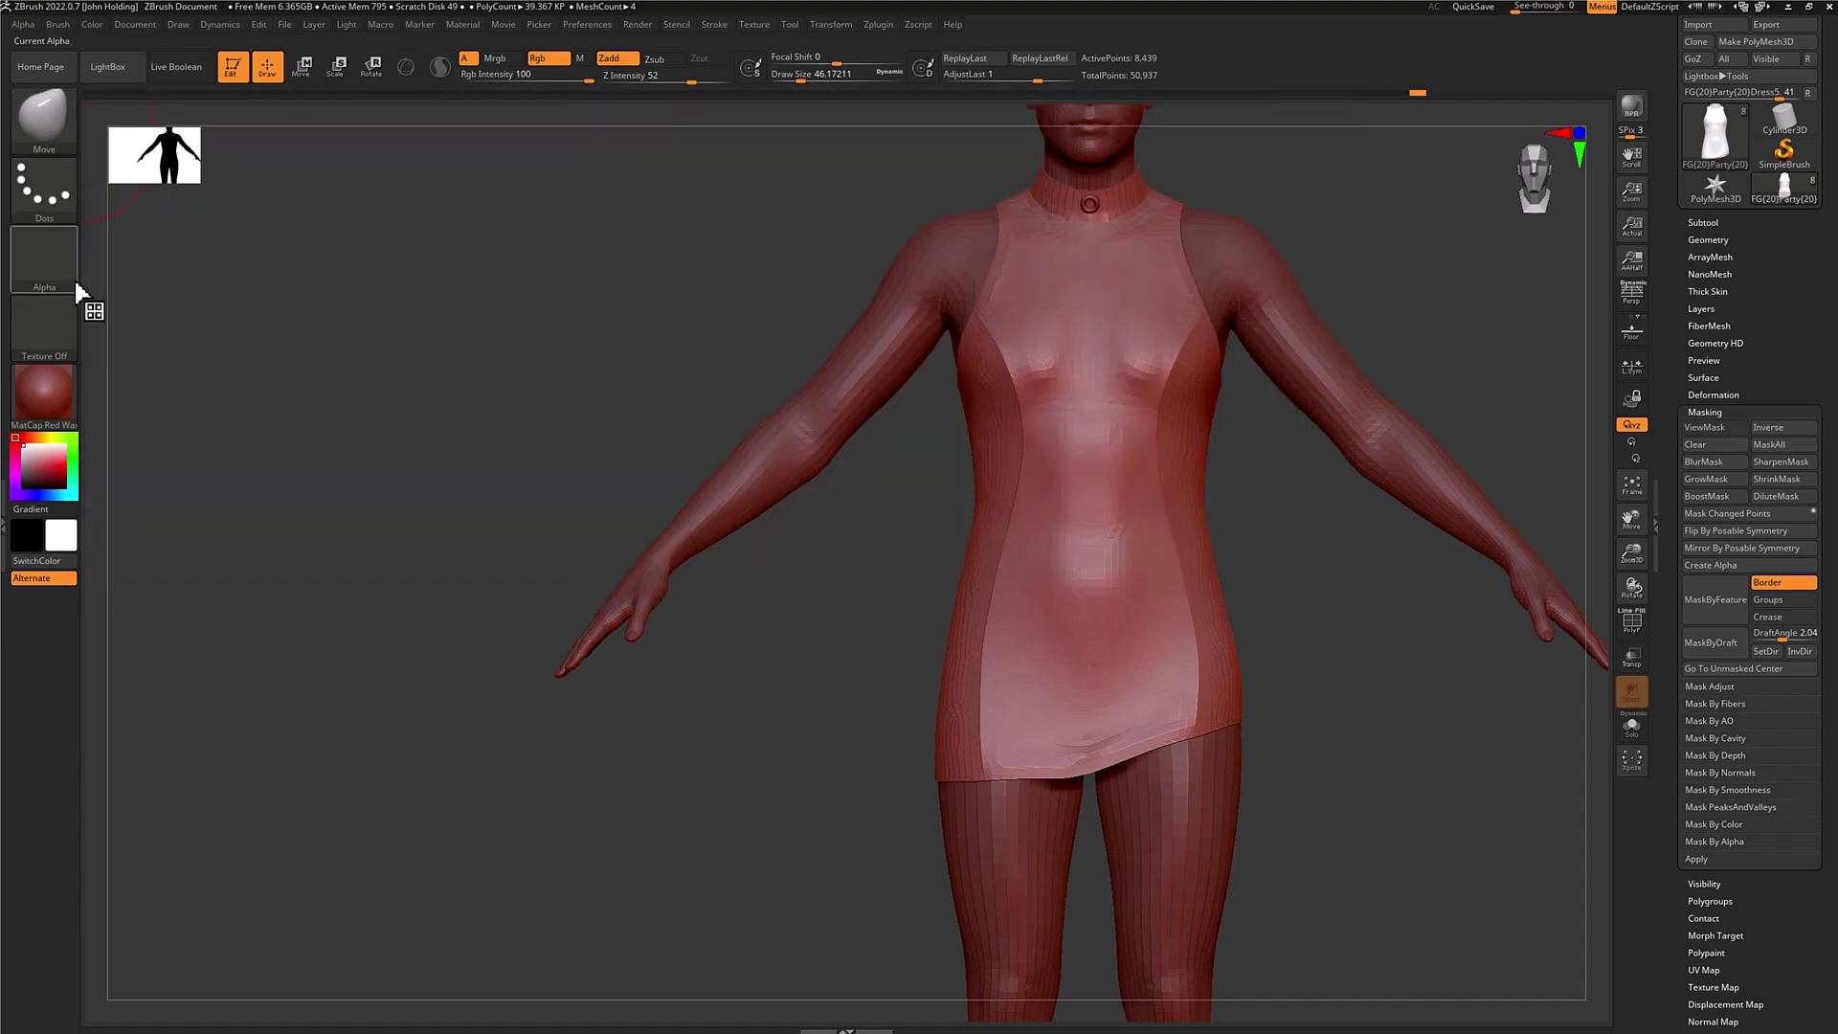
pyautogui.click(48, 125)
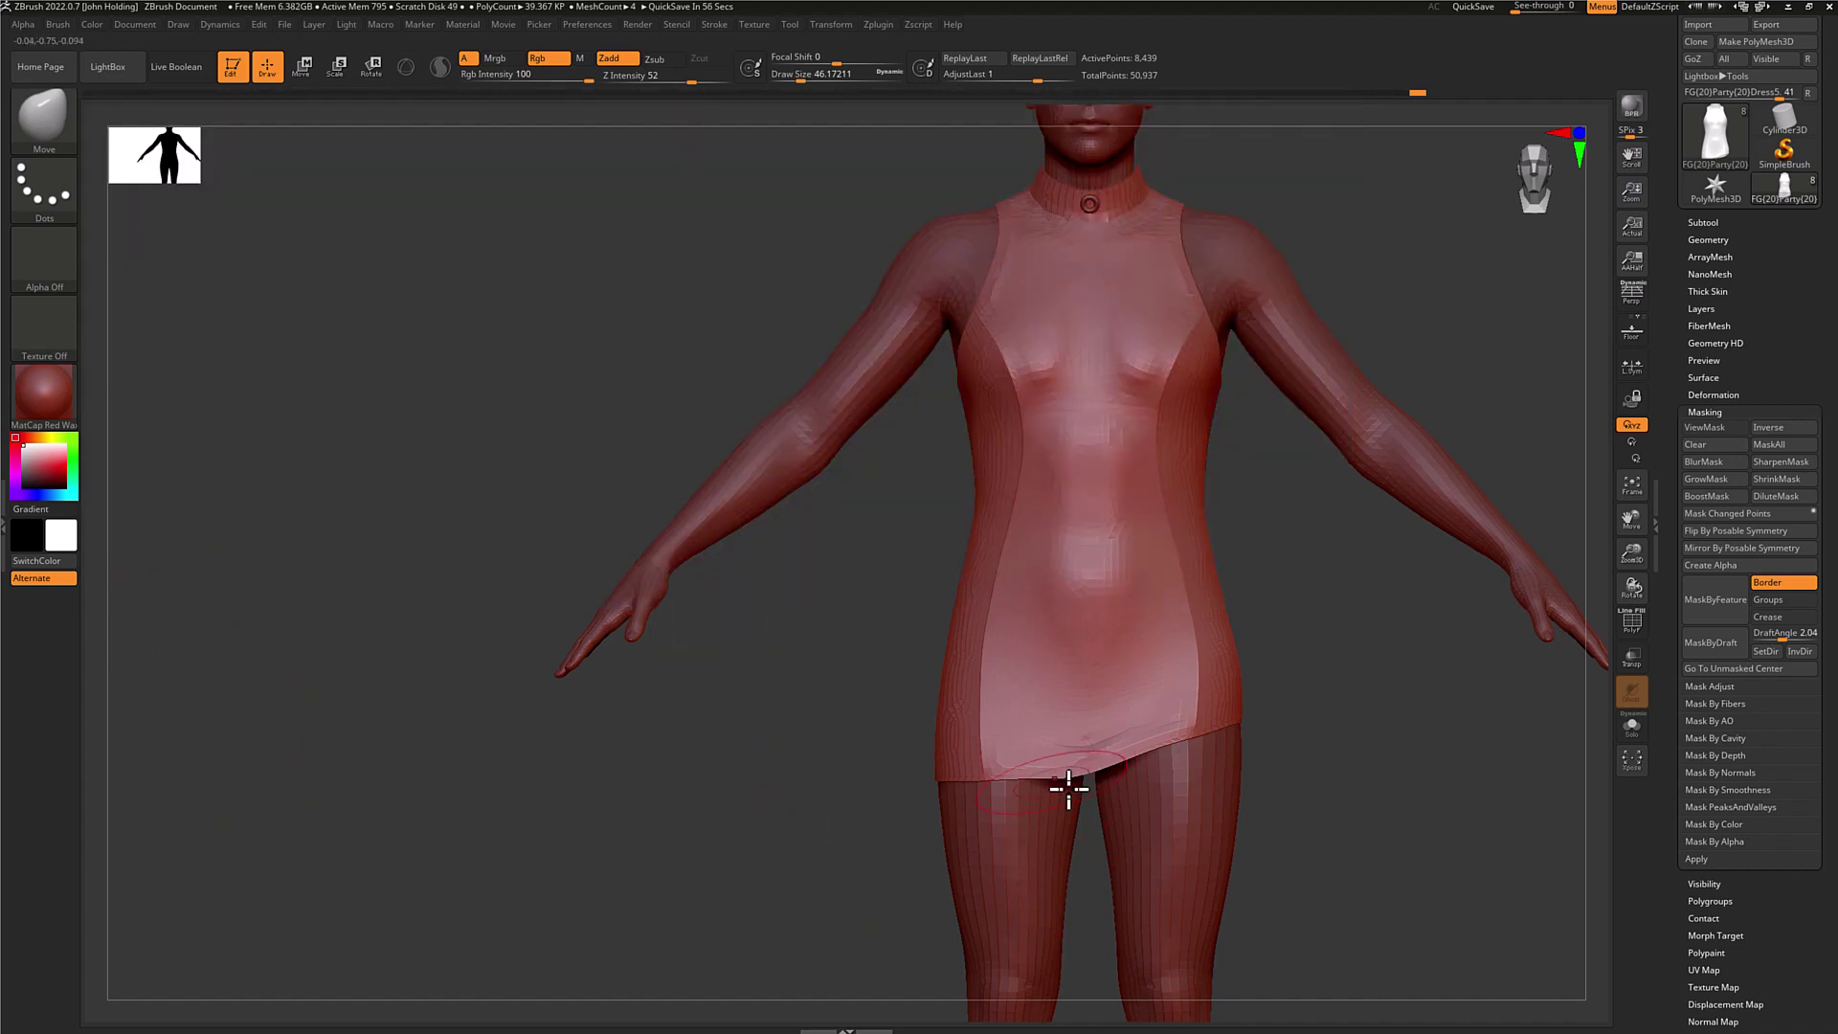
pyautogui.moveTo(1169, 775)
pyautogui.mouseDown(button='right')
pyautogui.moveTo(1078, 772)
pyautogui.moveTo(1161, 772)
pyautogui.mouseUp(button='right')
pyautogui.moveTo(689, 82); pyautogui.dragTo(687, 83)
pyautogui.moveTo(798, 80); pyautogui.dragTo(804, 78)
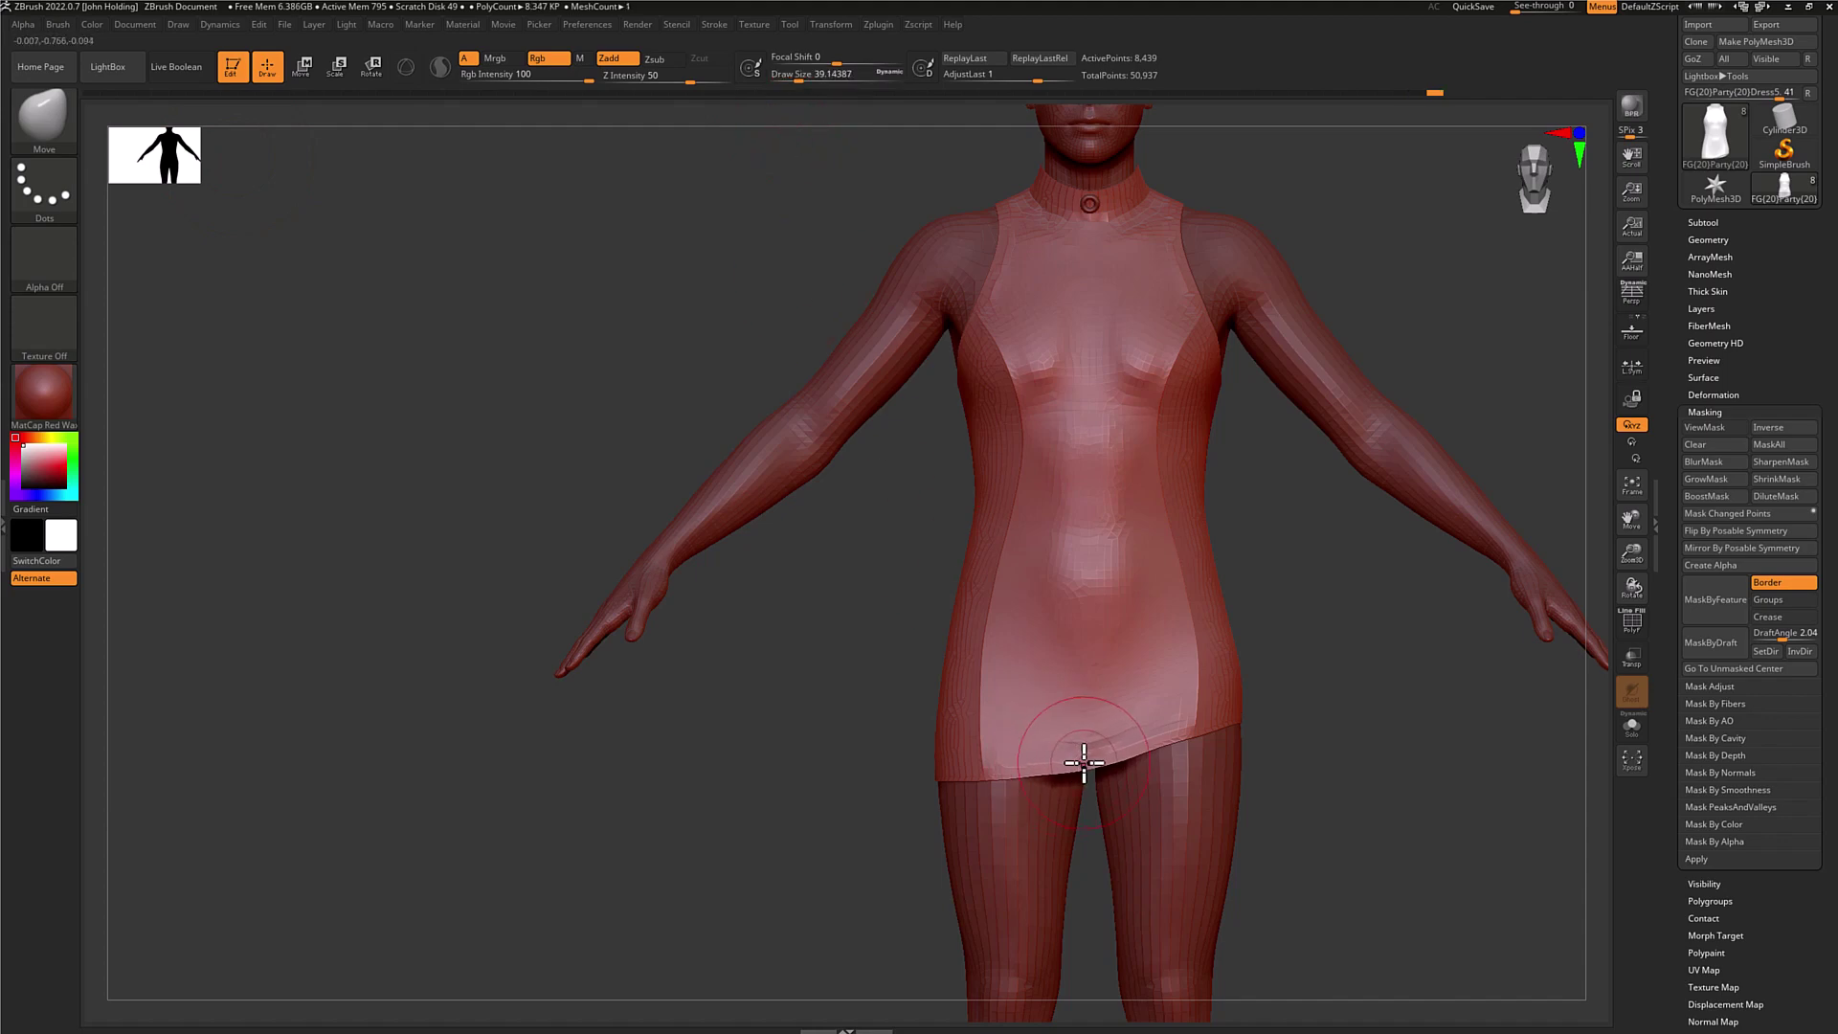
pyautogui.moveTo(1083, 763); pyautogui.dragTo(1083, 762)
pyautogui.moveTo(1083, 763)
pyautogui.mouseDown(button='right')
pyautogui.moveTo(1181, 772)
pyautogui.moveTo(1092, 779)
pyautogui.mouseUp(button='right')
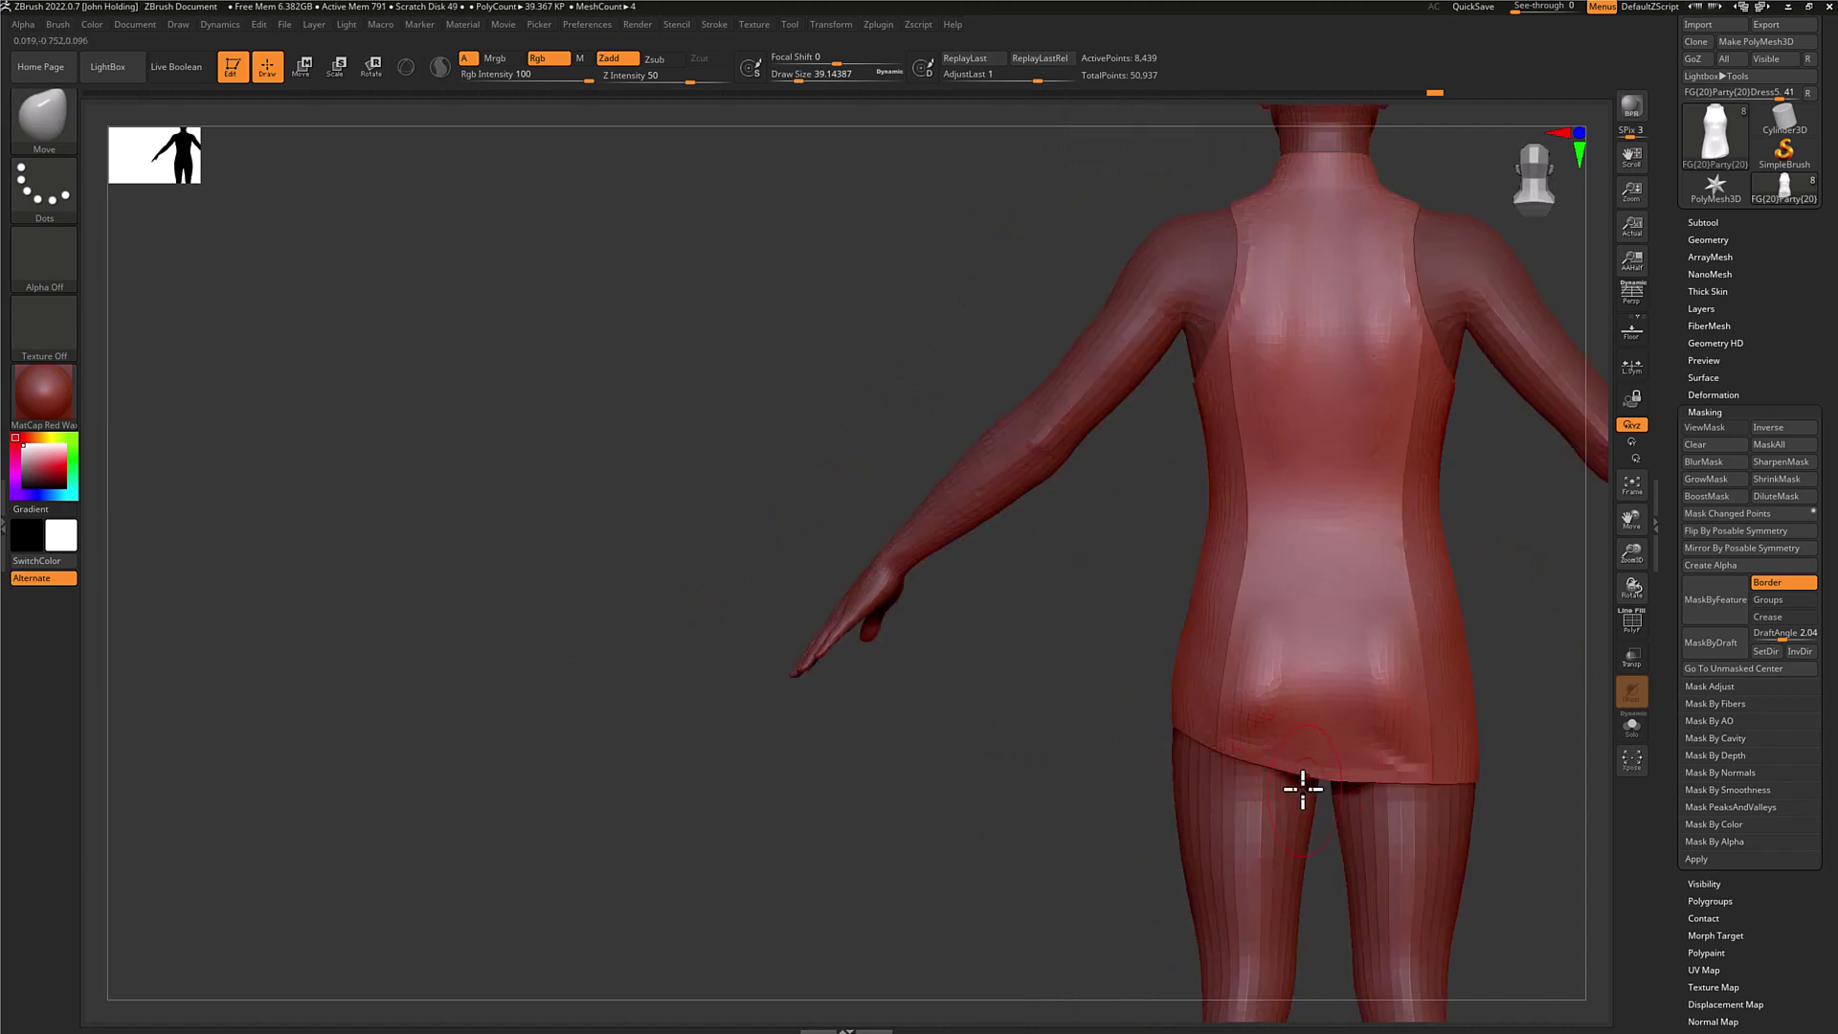
pyautogui.moveTo(1300, 788); pyautogui.dragTo(1403, 785, button='right')
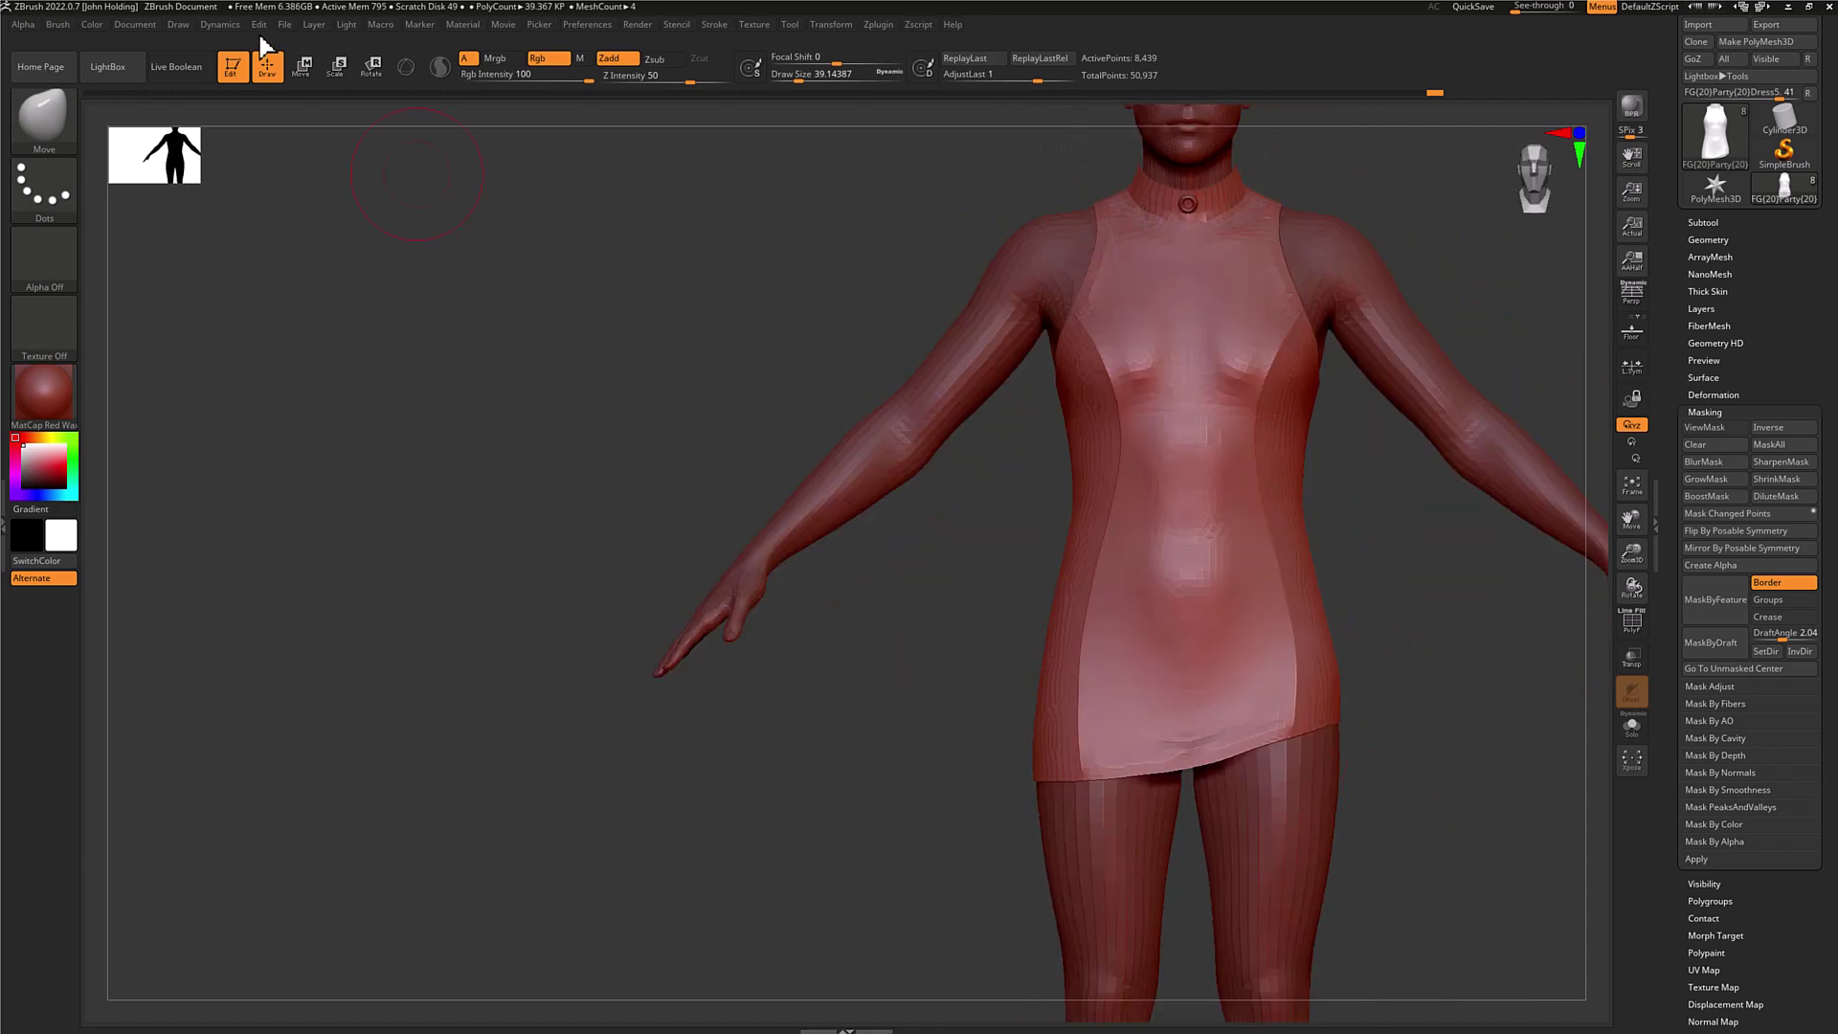
# Sculpt folds above the raised left hem with the Standard brush at Z Intensity 7 and Draw Size about 10.5.
pyautogui.click(44, 117)
pyautogui.click(43, 117)
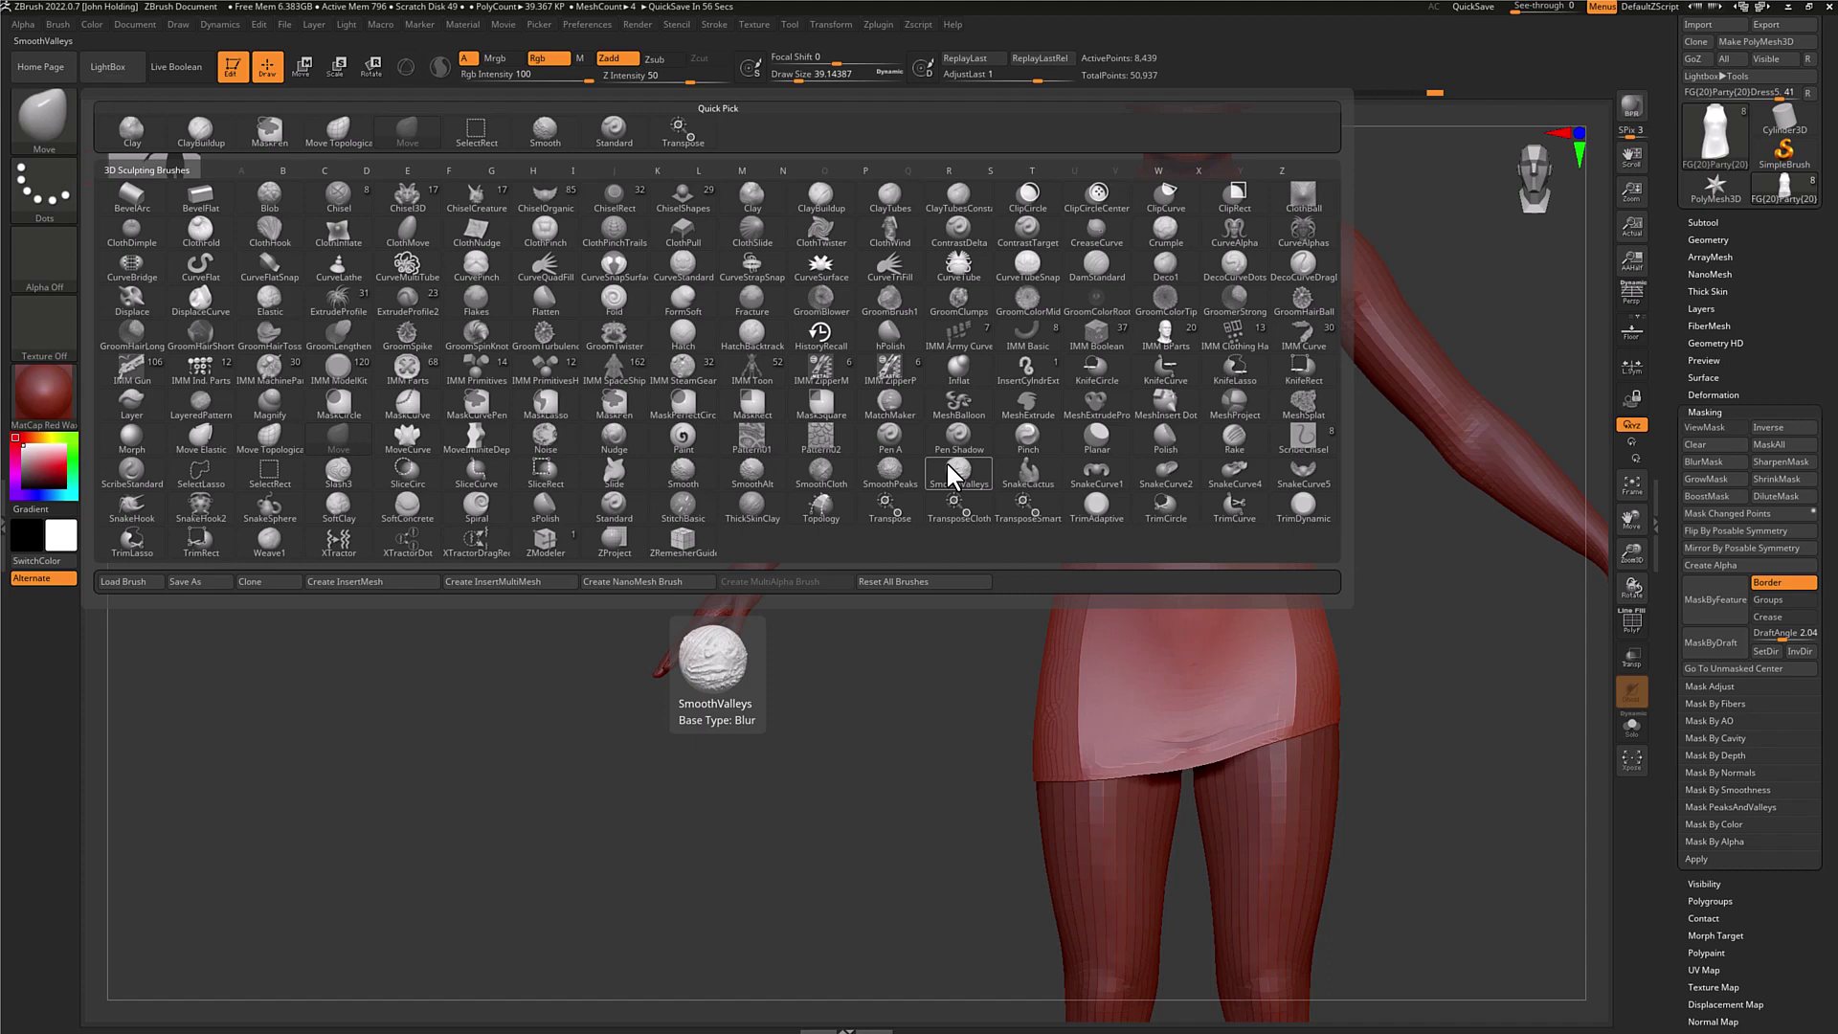
pyautogui.click(613, 506)
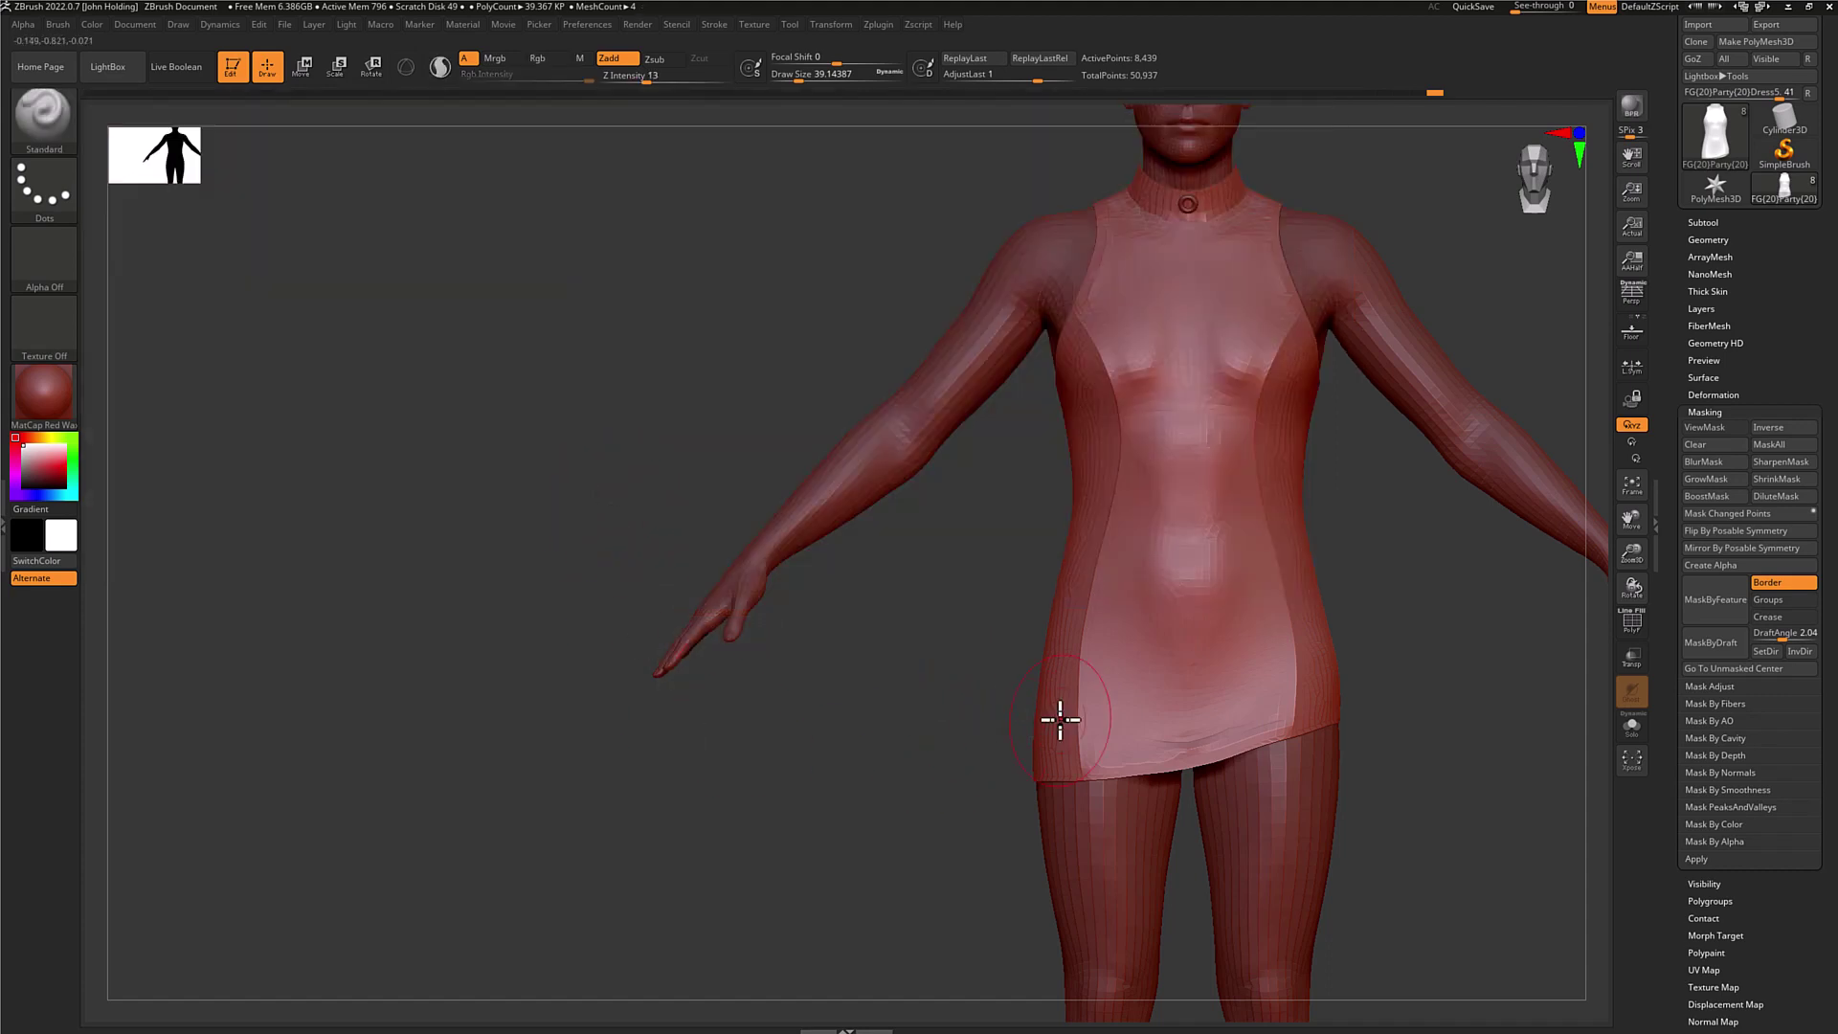
pyautogui.click(641, 81)
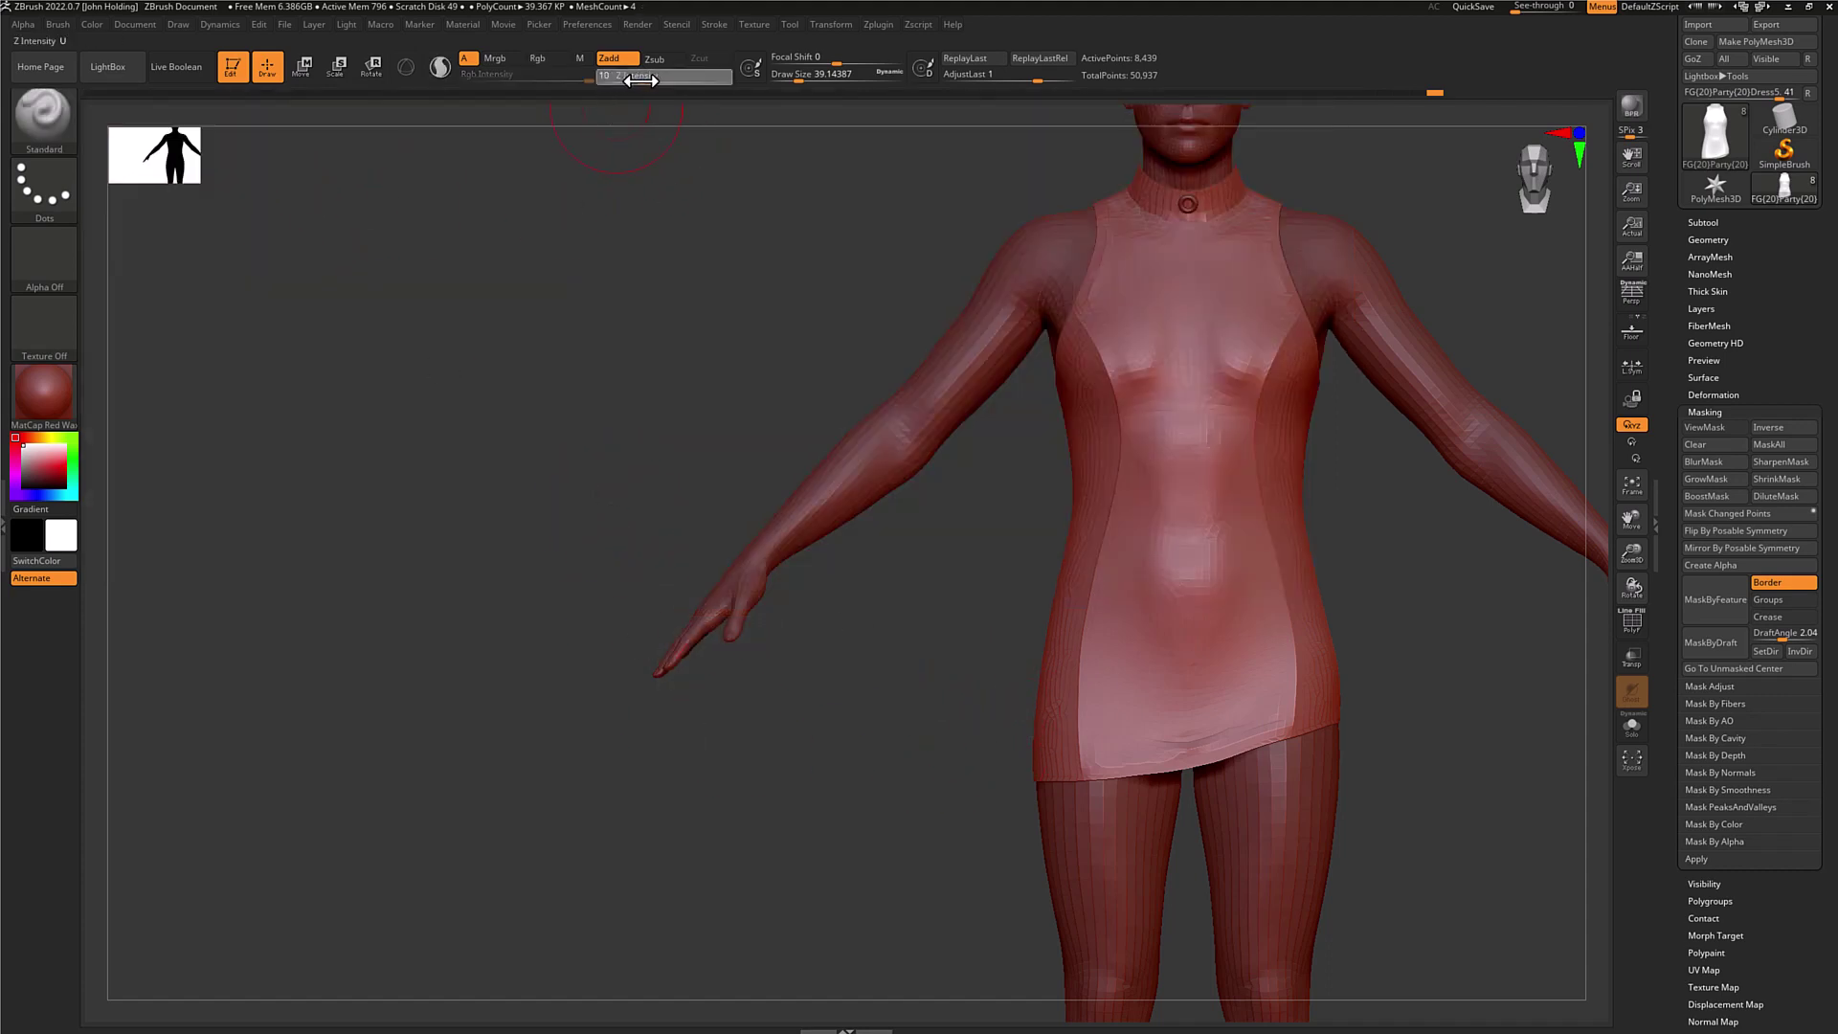
pyautogui.moveTo(640, 80); pyautogui.dragTo(636, 81)
pyautogui.moveTo(795, 81); pyautogui.dragTo(785, 82)
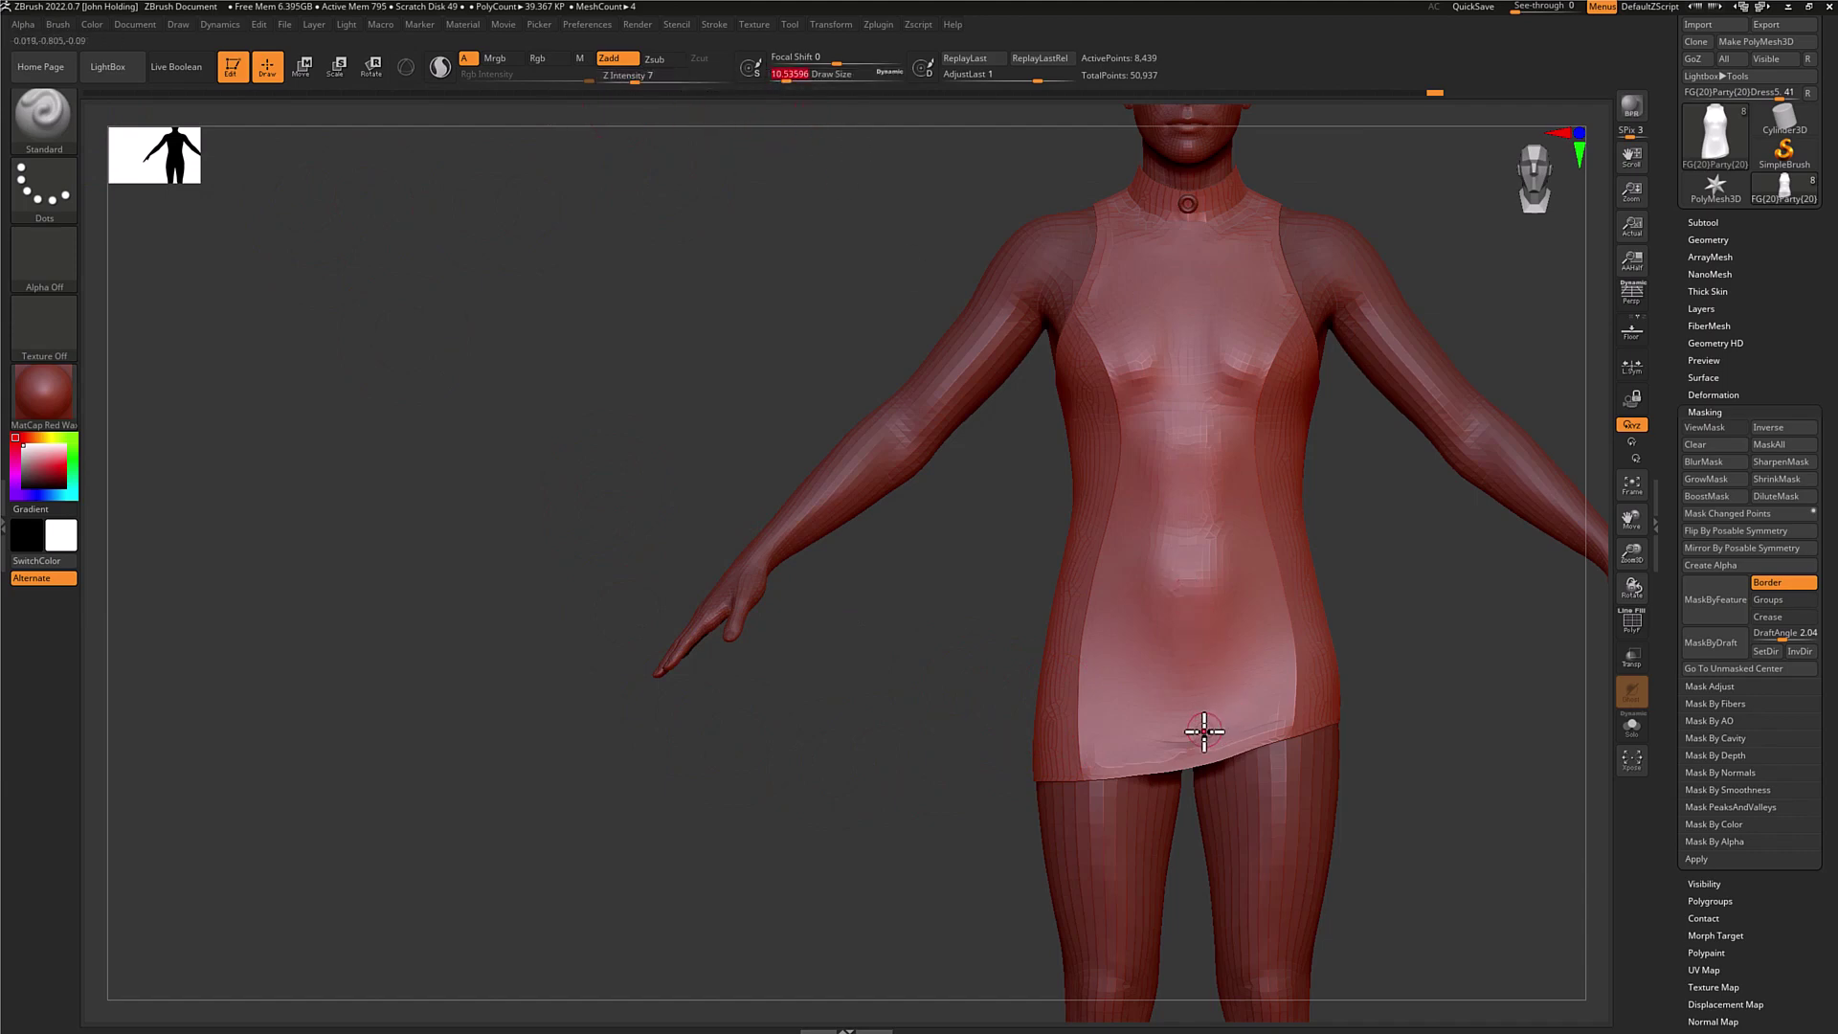
pyautogui.moveTo(1463, 681); pyautogui.dragTo(1366, 698)
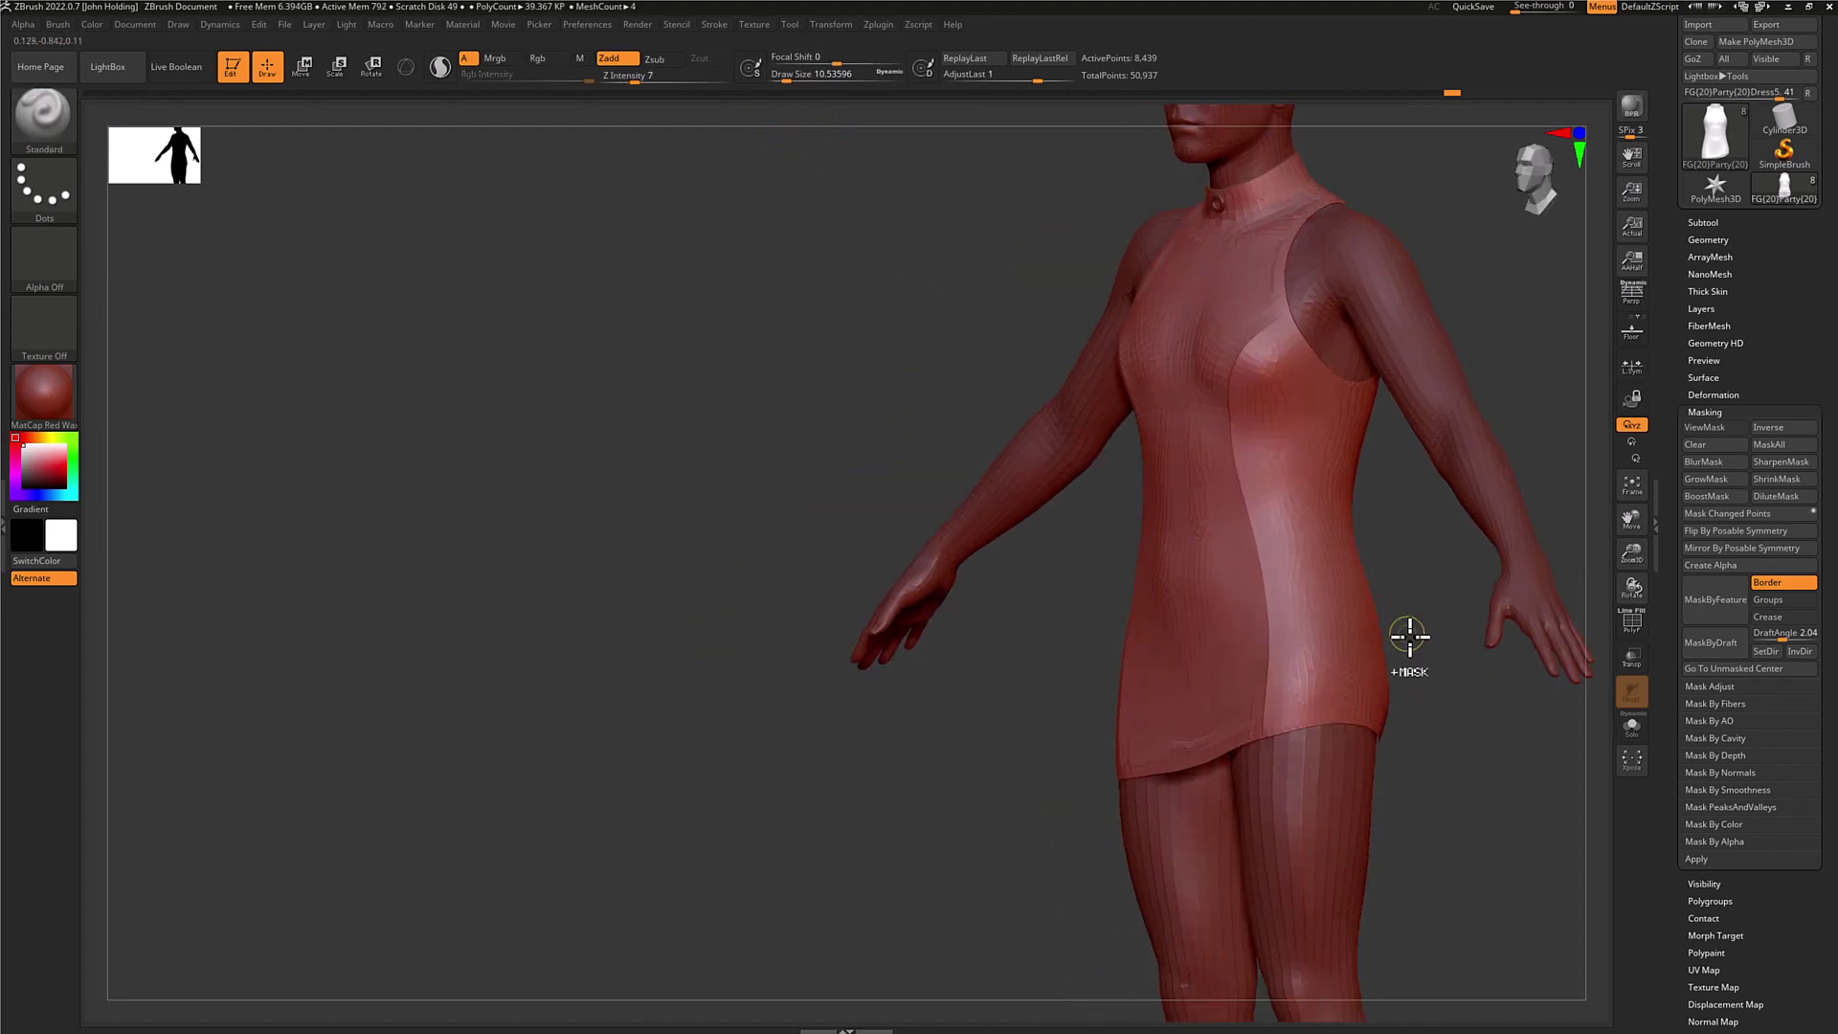
pyautogui.keyDown('ctrl'); pyautogui.moveTo(1409, 635); pyautogui.dragTo(1509, 653, button='right'); pyautogui.keyUp('ctrl')
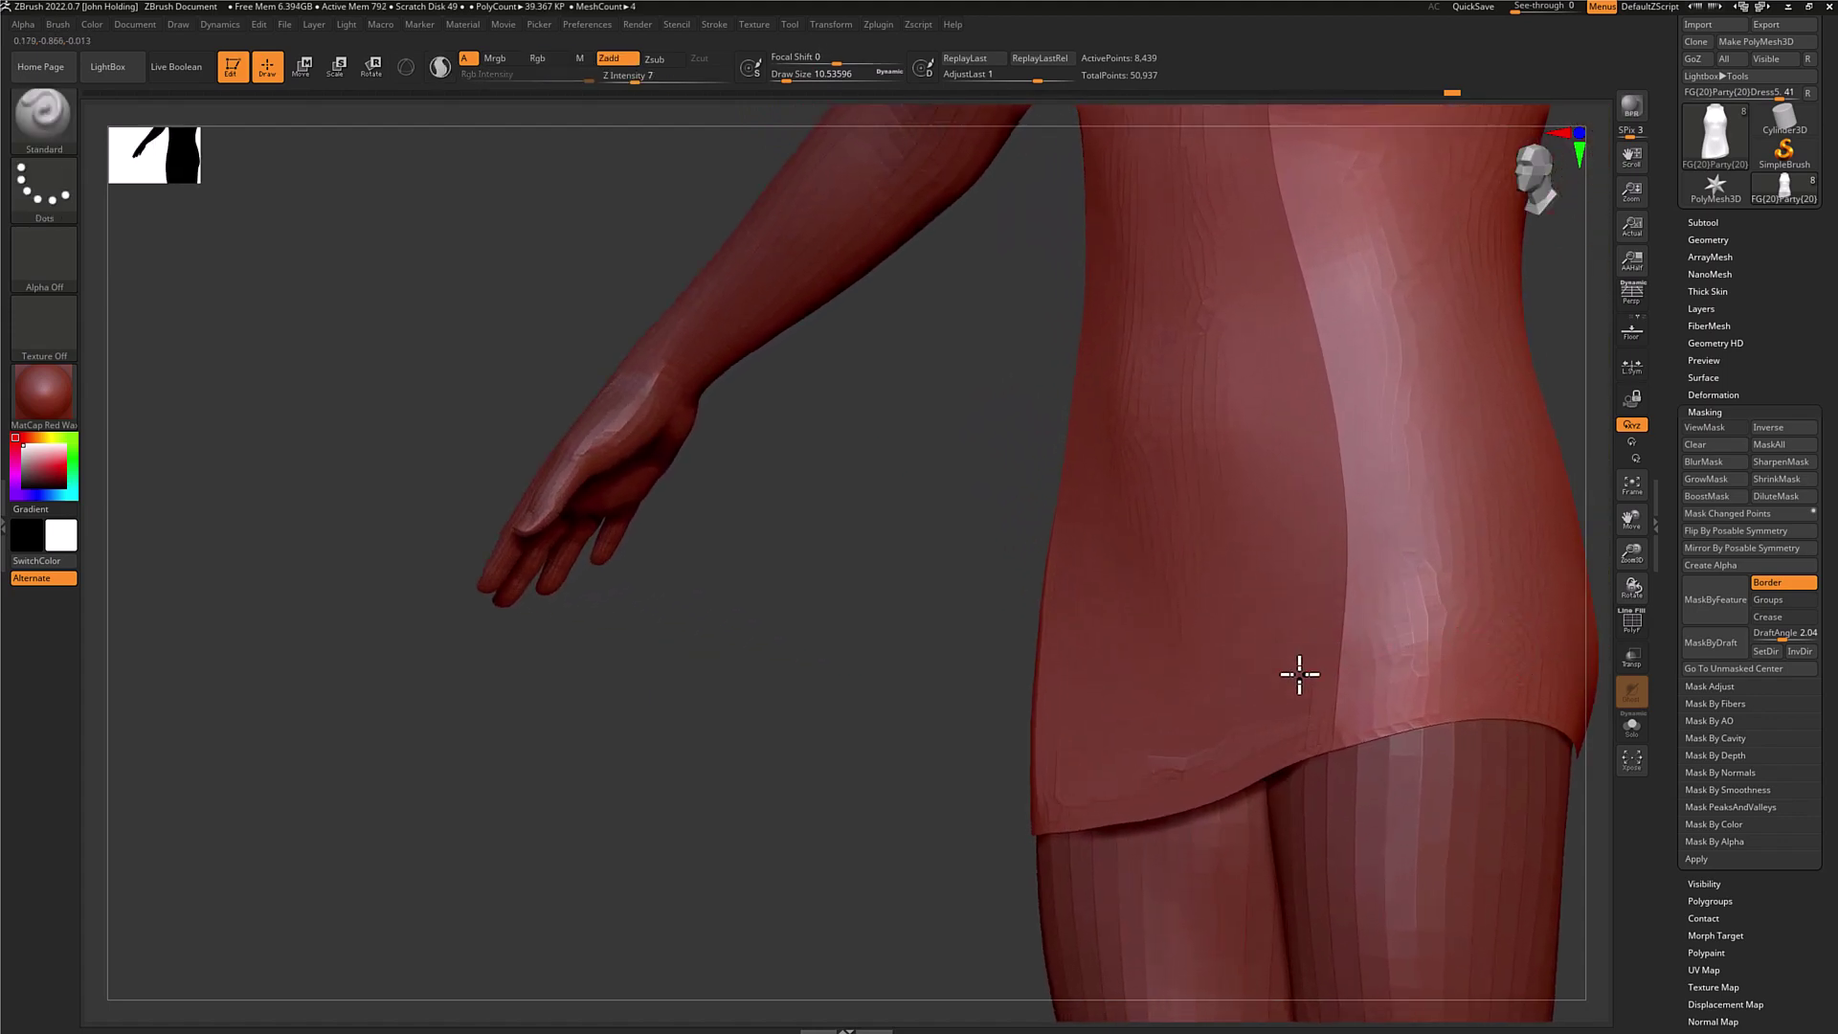
pyautogui.hotkey('shift', 'f')
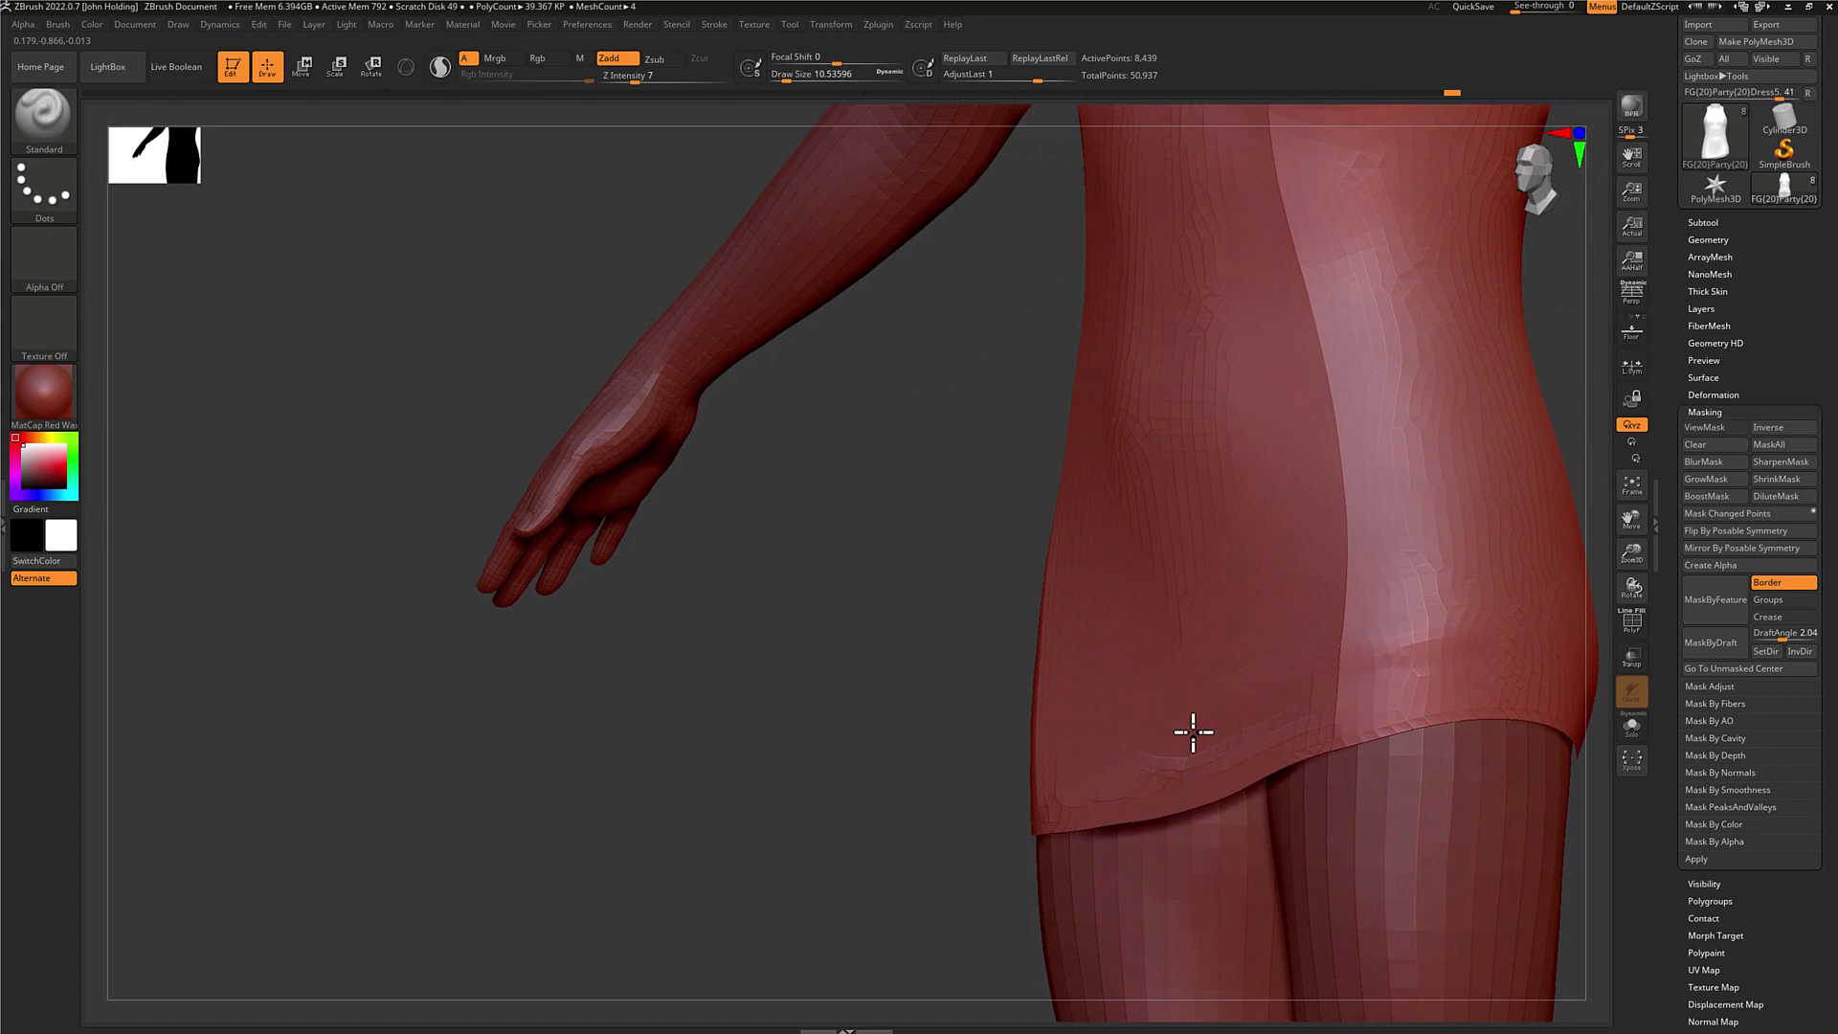
pyautogui.moveTo(1198, 705); pyautogui.dragTo(1260, 664, button='right')
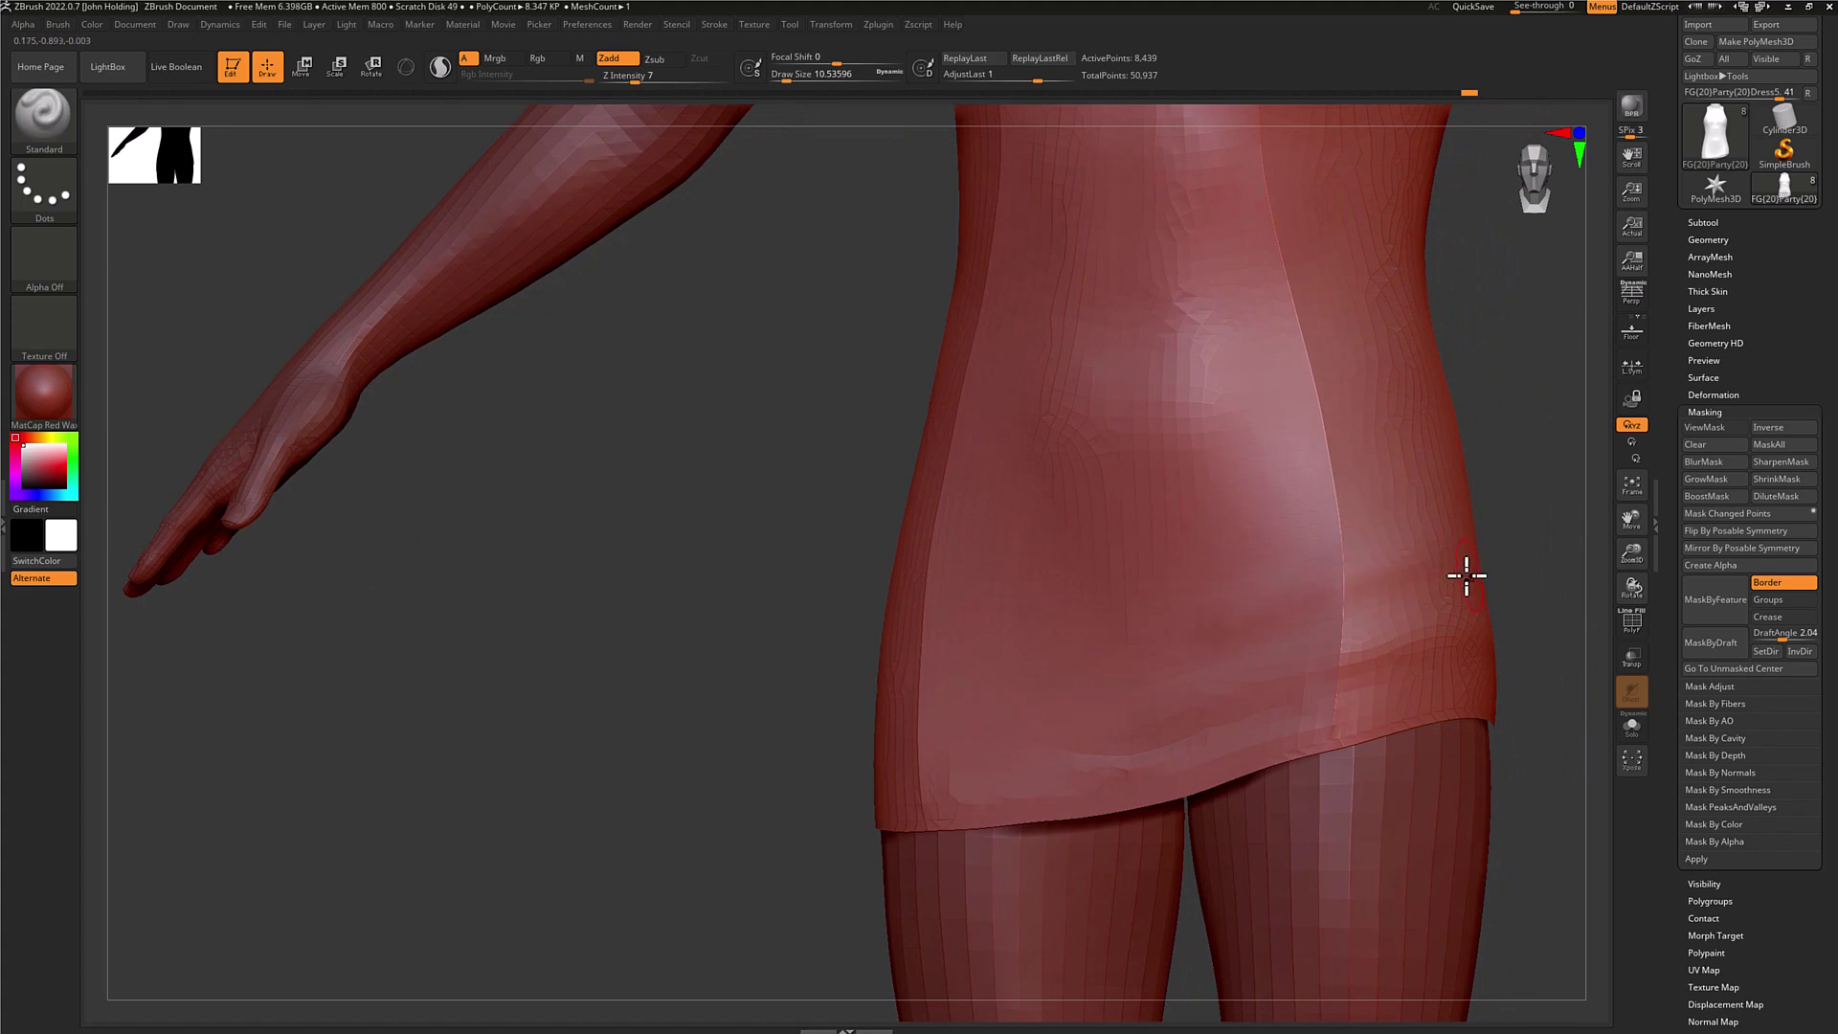
# Sculpt further diagonal wrinkles from the raised left hip across the front of the skirt.
pyautogui.moveTo(1465, 576); pyautogui.dragTo(1391, 603, button='right')
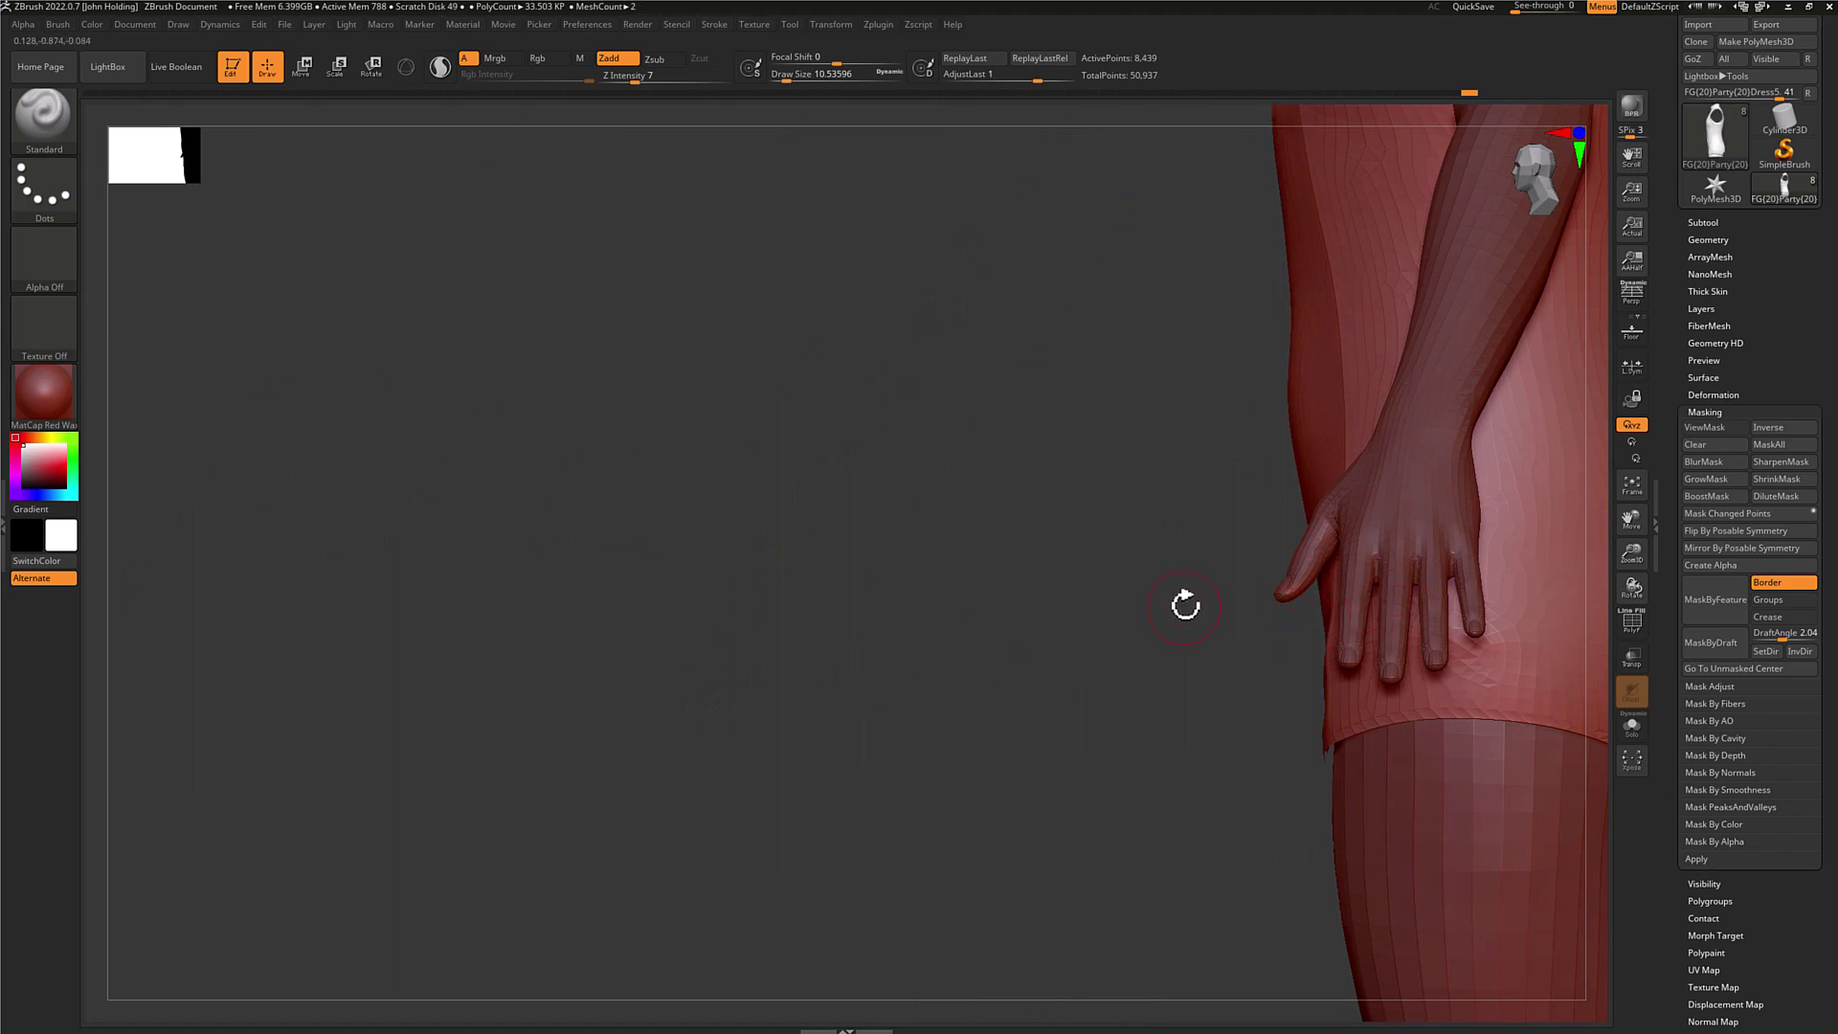
pyautogui.moveTo(1181, 603); pyautogui.dragTo(1268, 632, button='right')
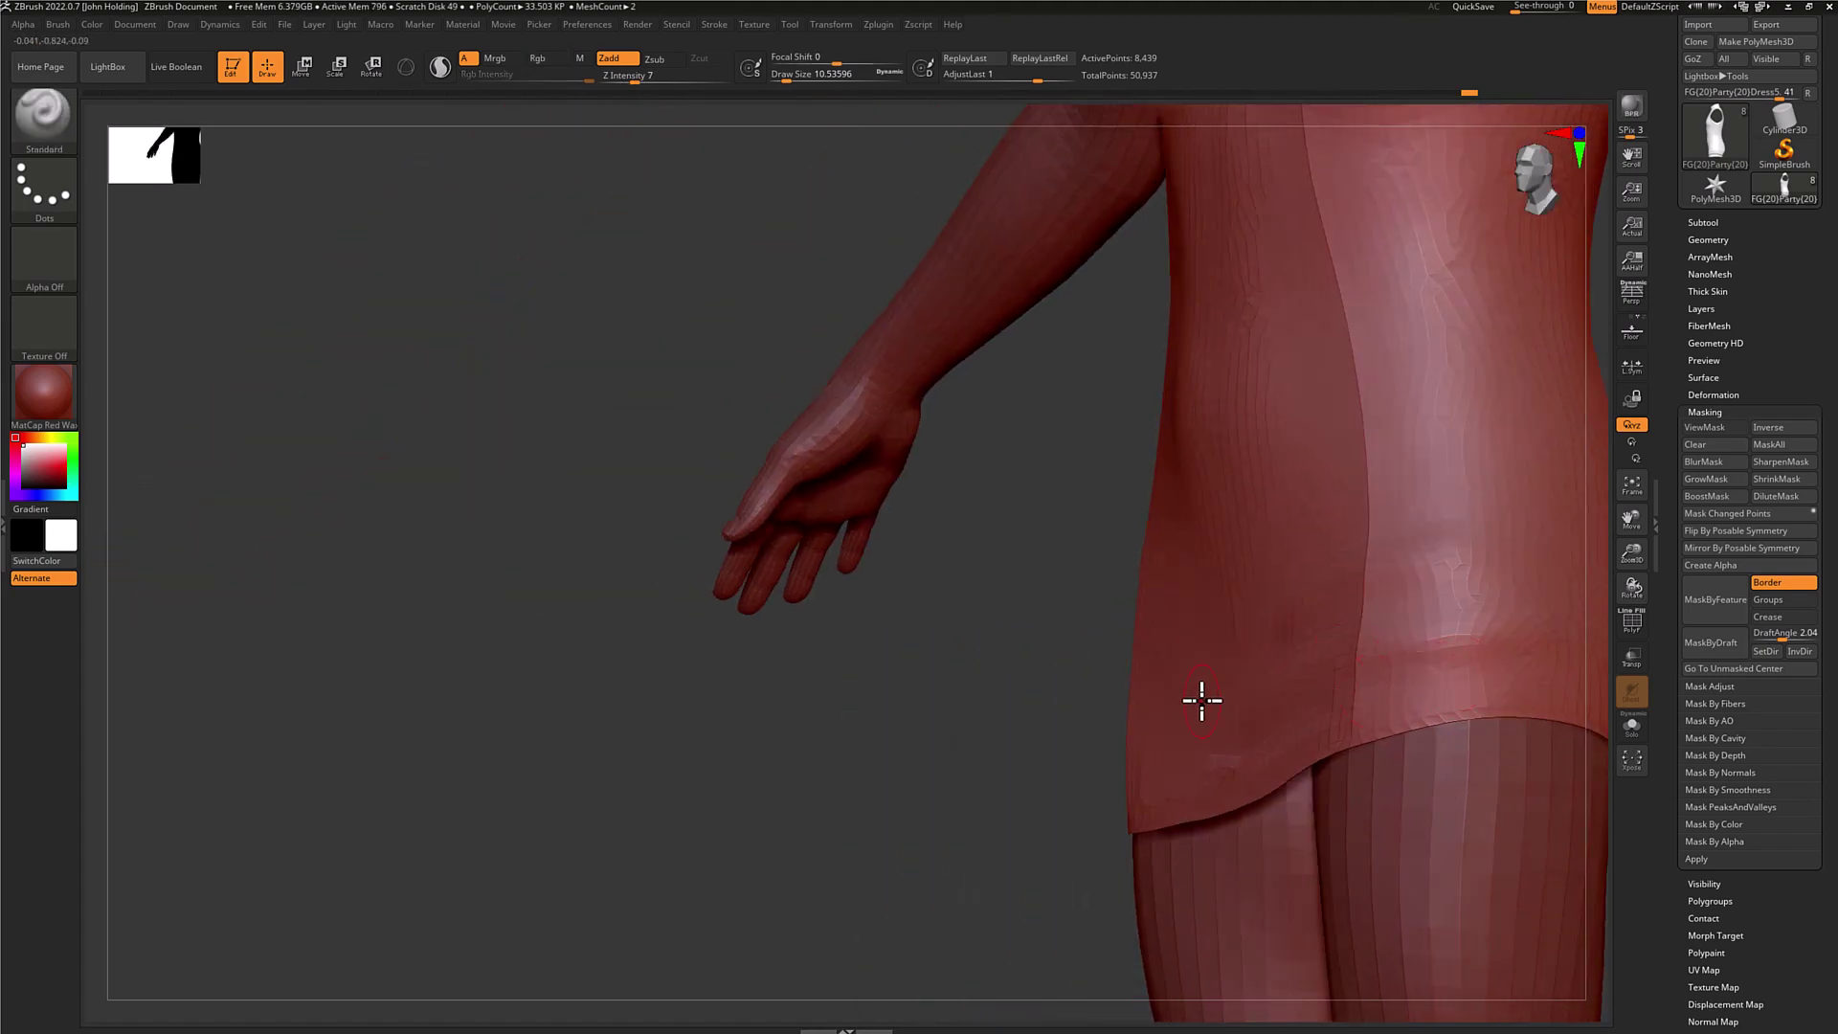
pyautogui.press('shift')
pyautogui.keyDown('shift'); pyautogui.moveTo(1013, 675); pyautogui.dragTo(497, 664, button='right'); pyautogui.keyUp('shift')
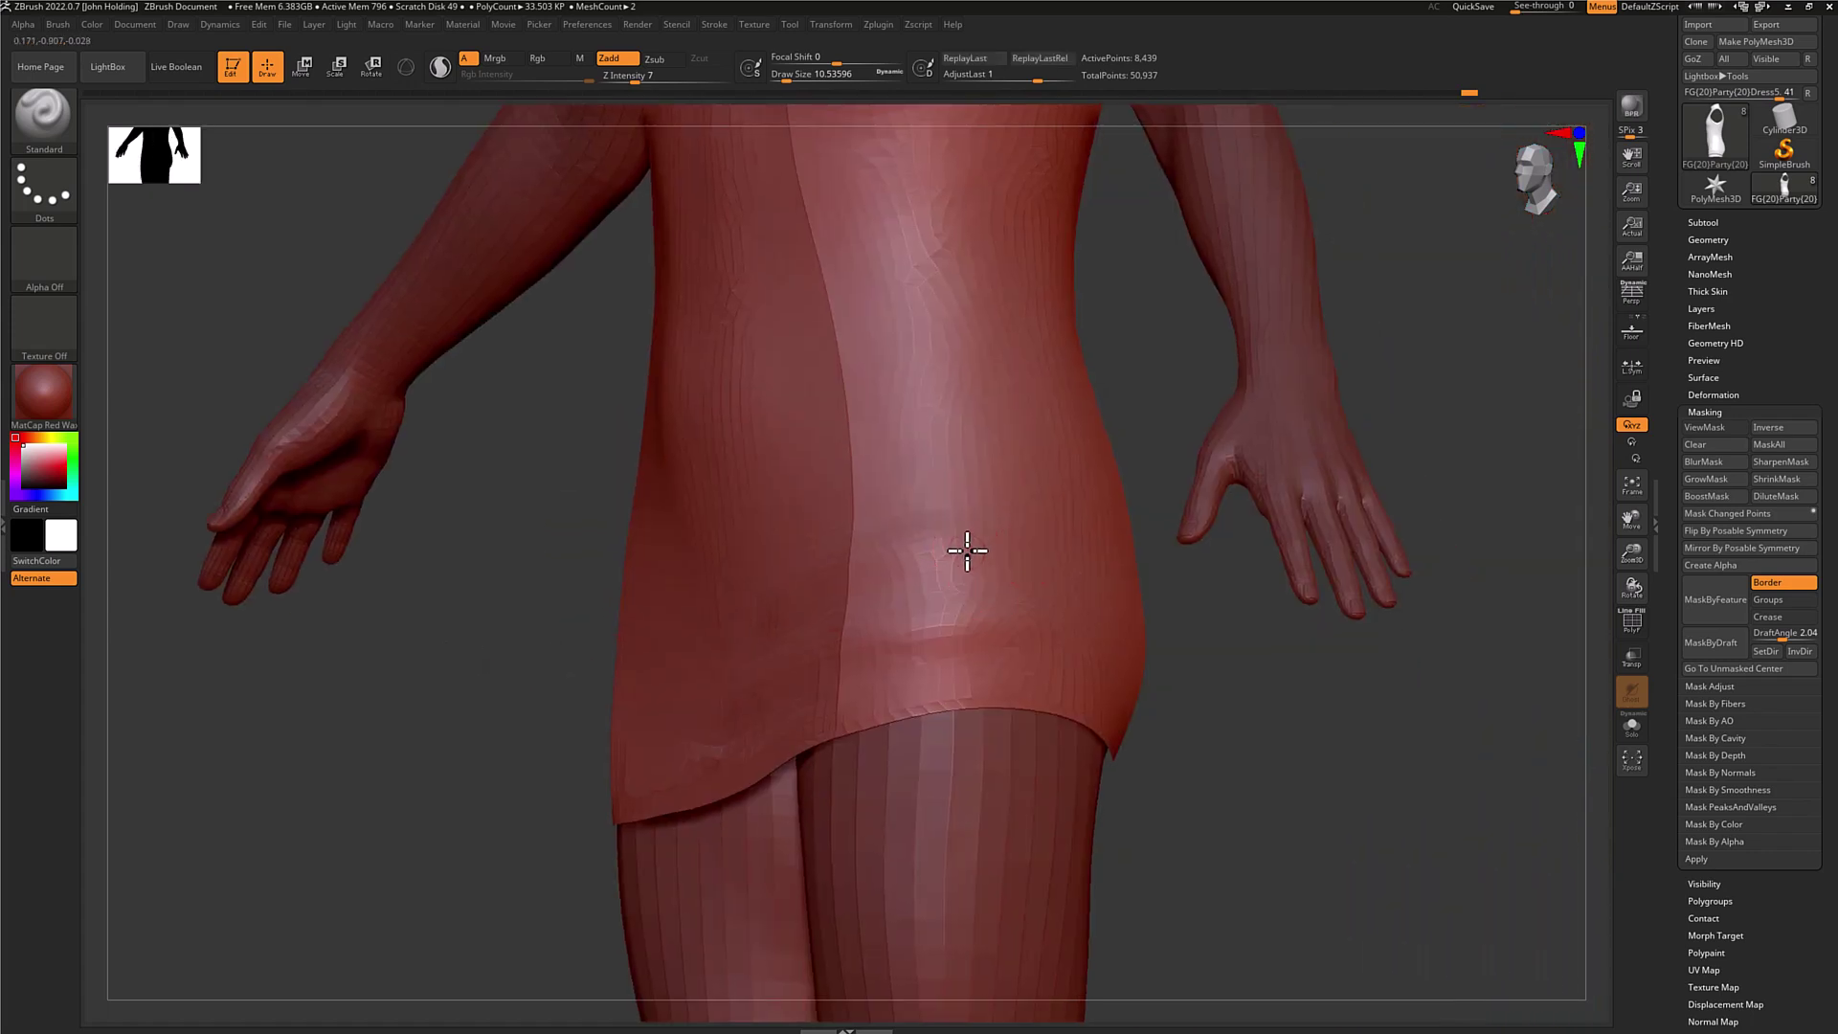
pyautogui.hotkey('shift', 'f')
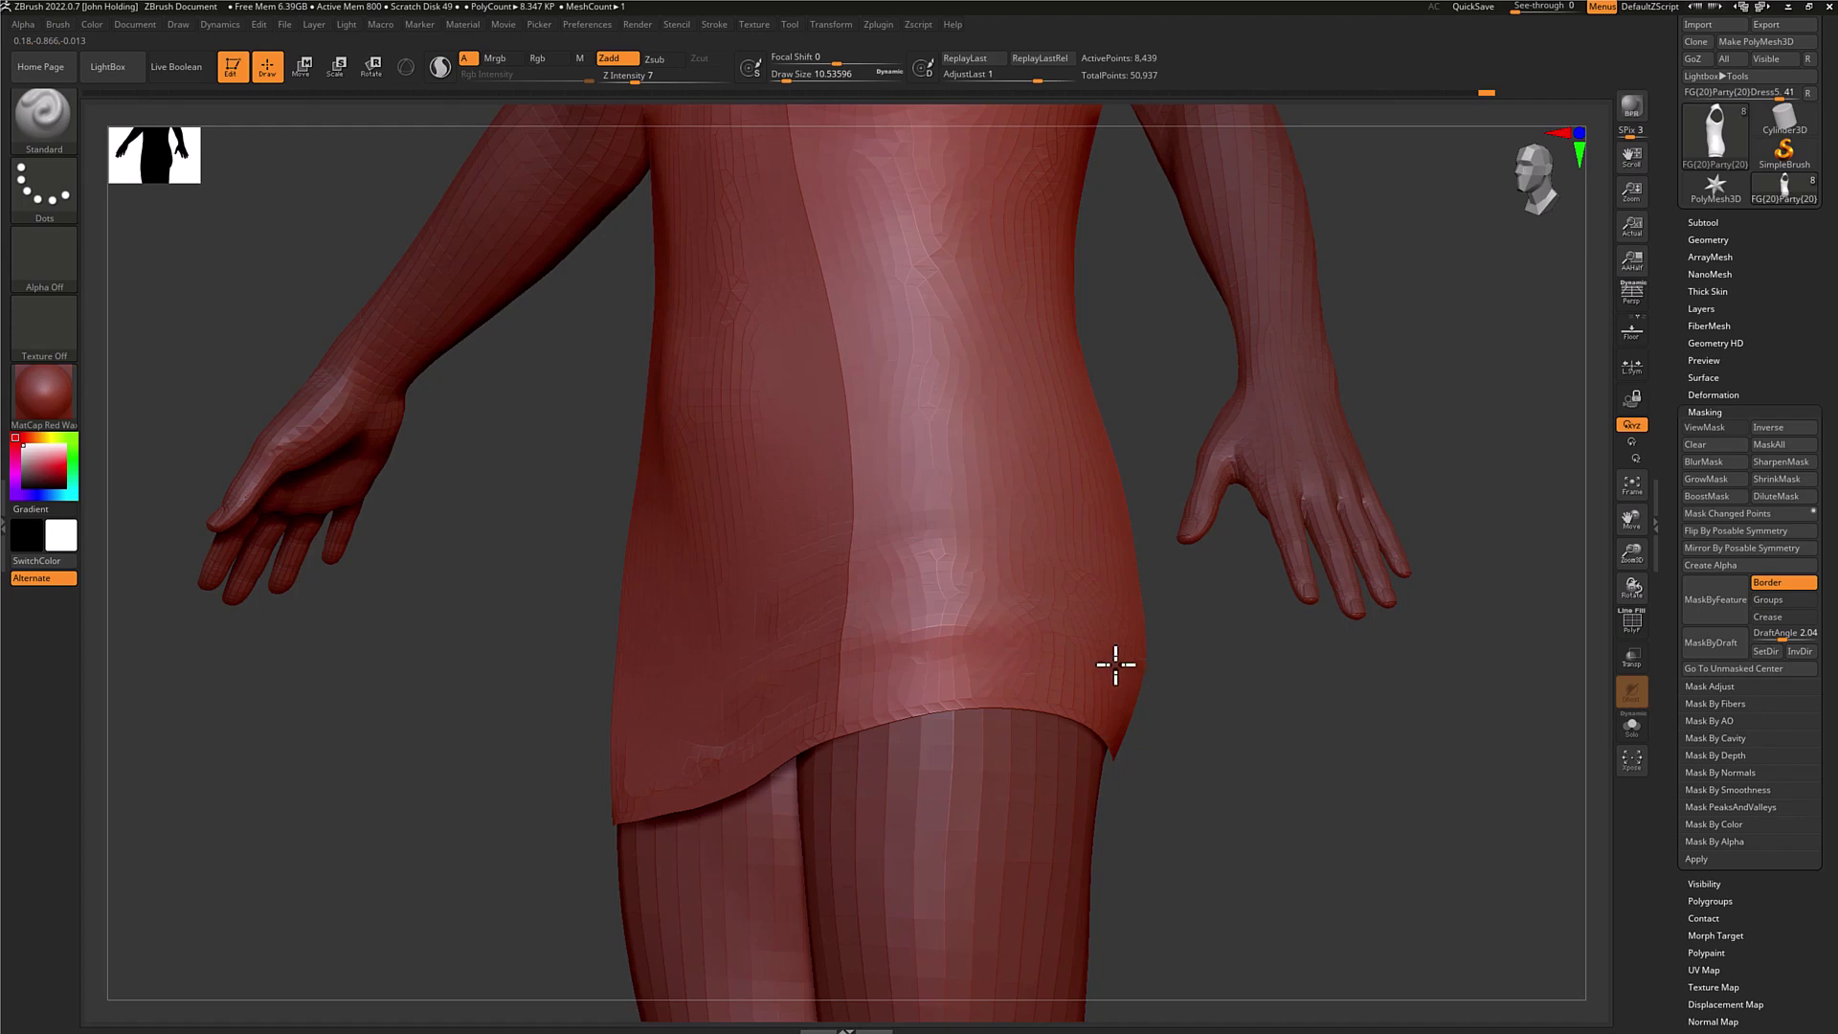
pyautogui.moveTo(1172, 661); pyautogui.dragTo(1263, 681, button='right')
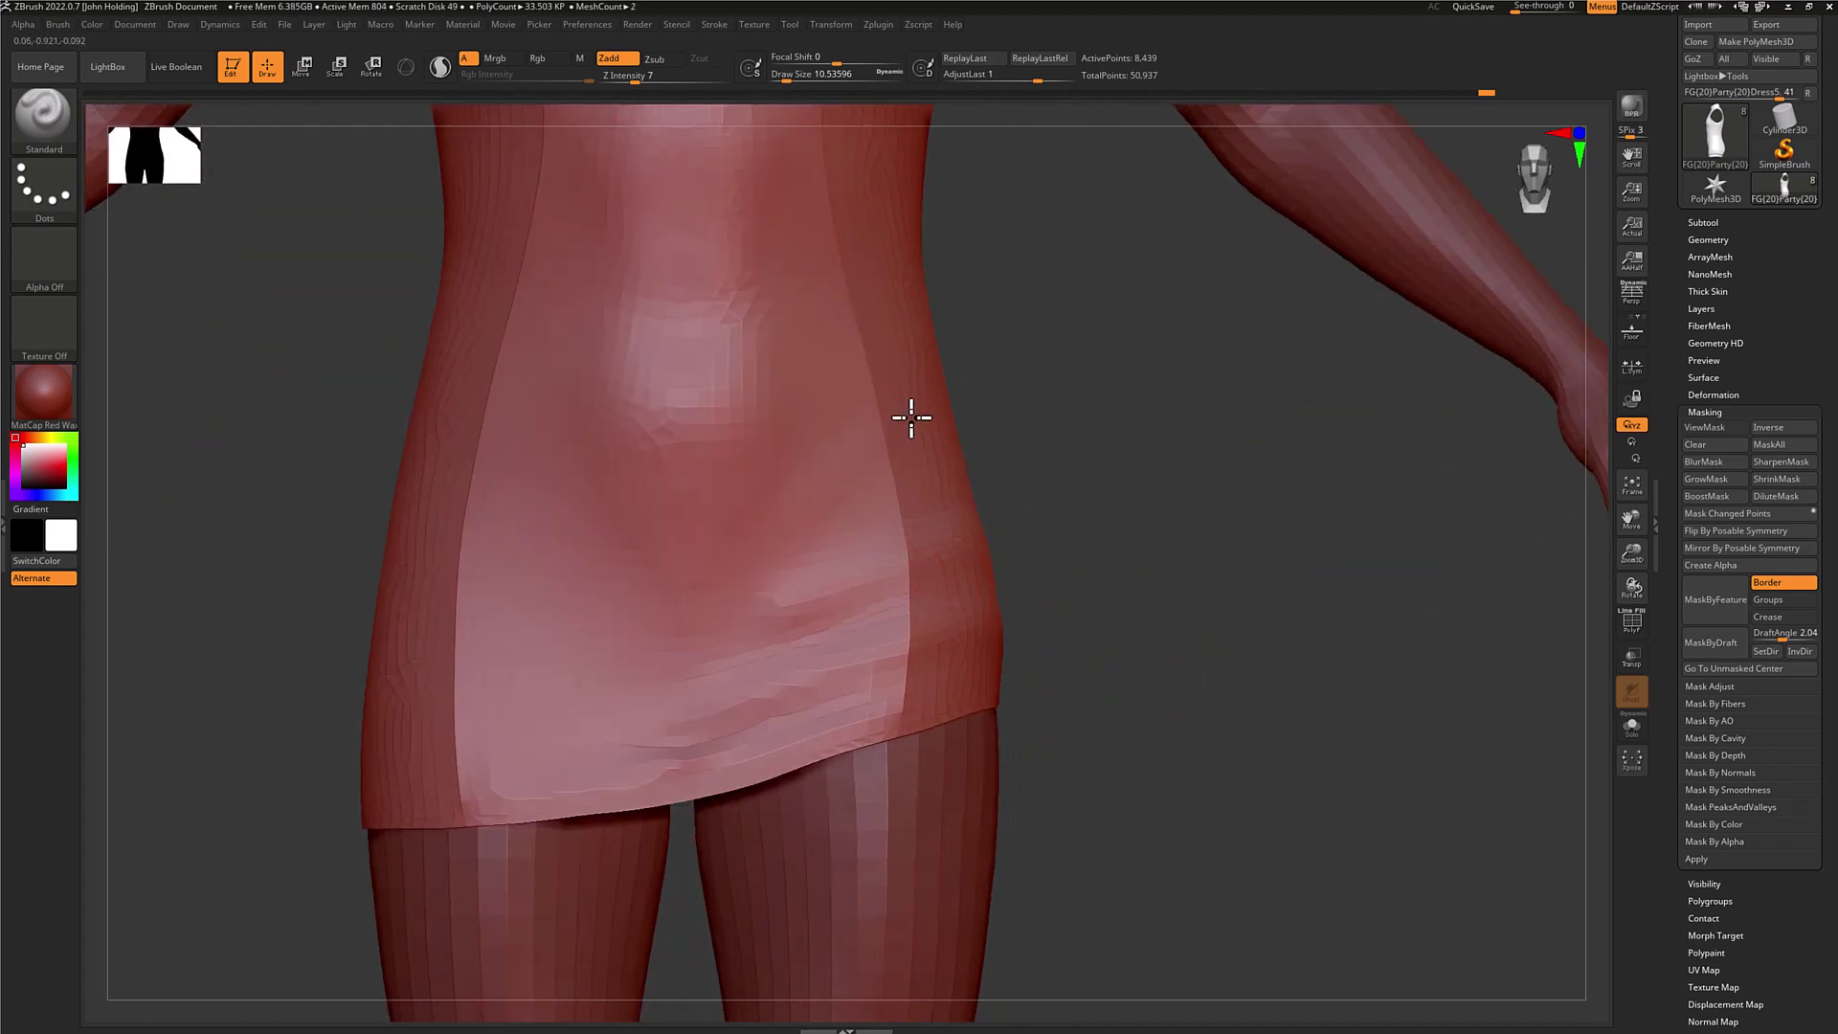
pyautogui.moveTo(1178, 473); pyautogui.dragTo(852, 472)
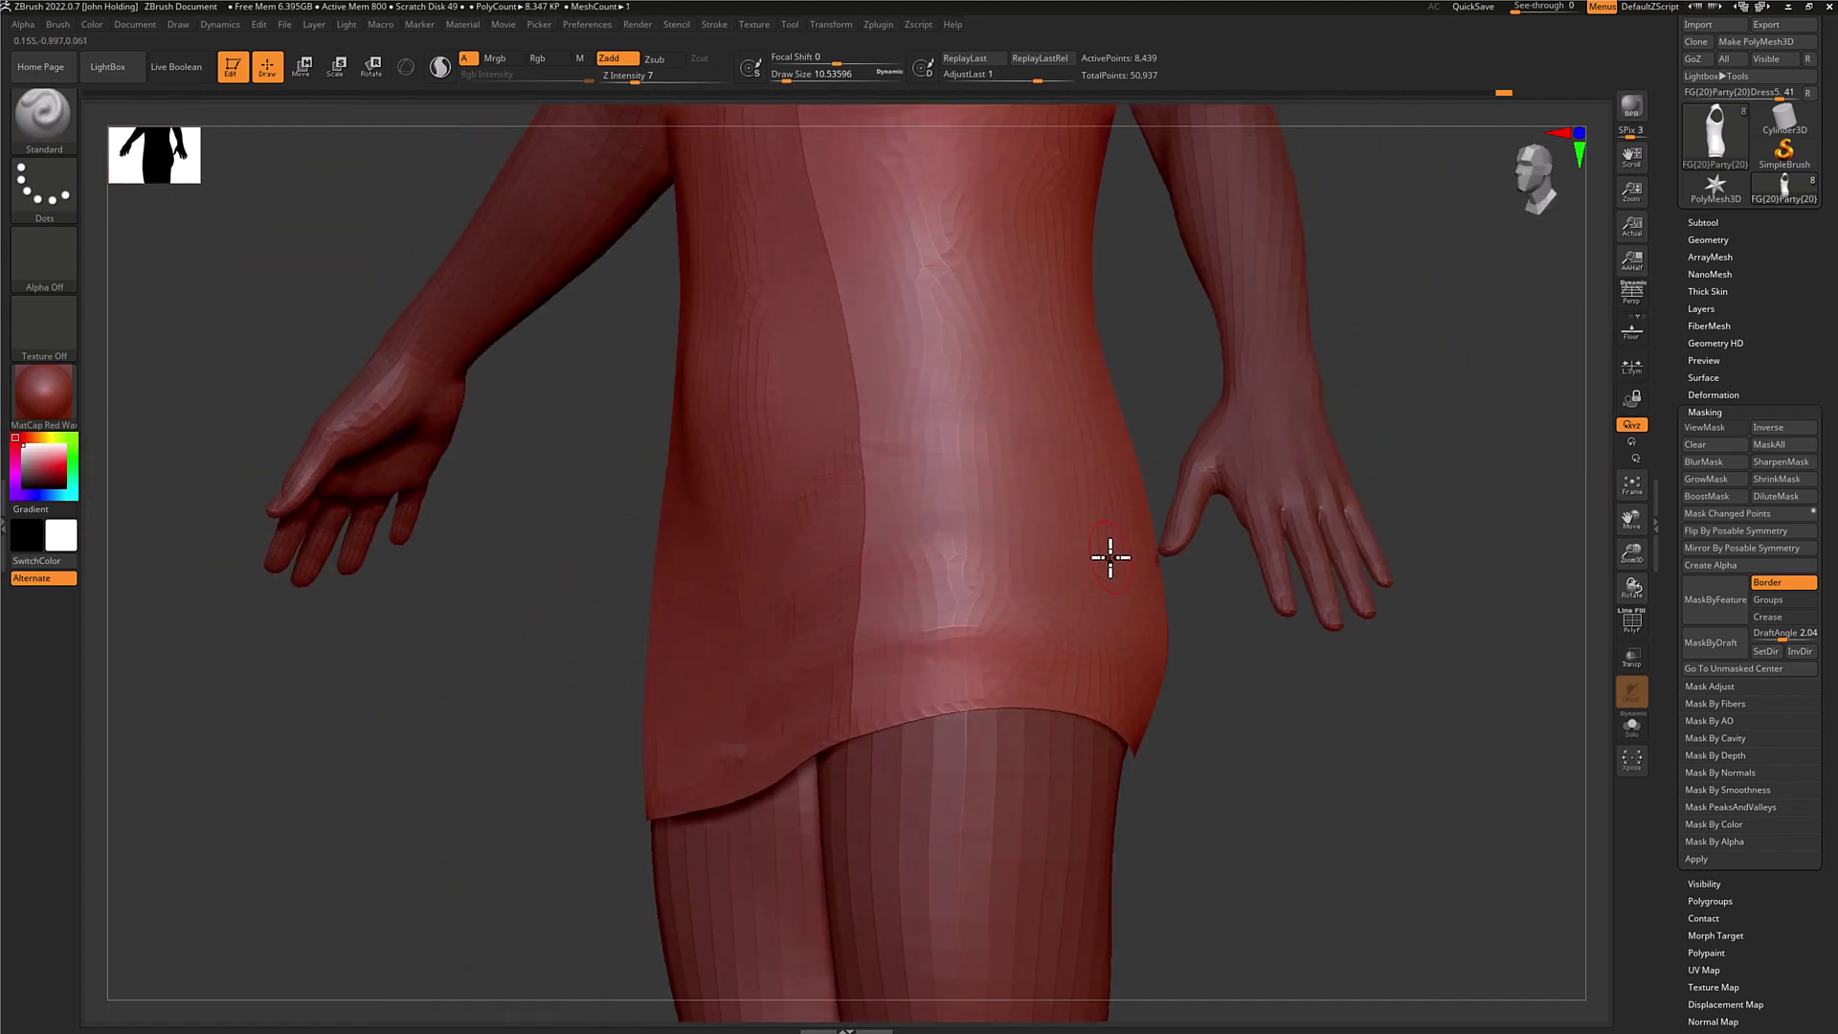
pyautogui.moveTo(1108, 554); pyautogui.dragTo(1165, 549)
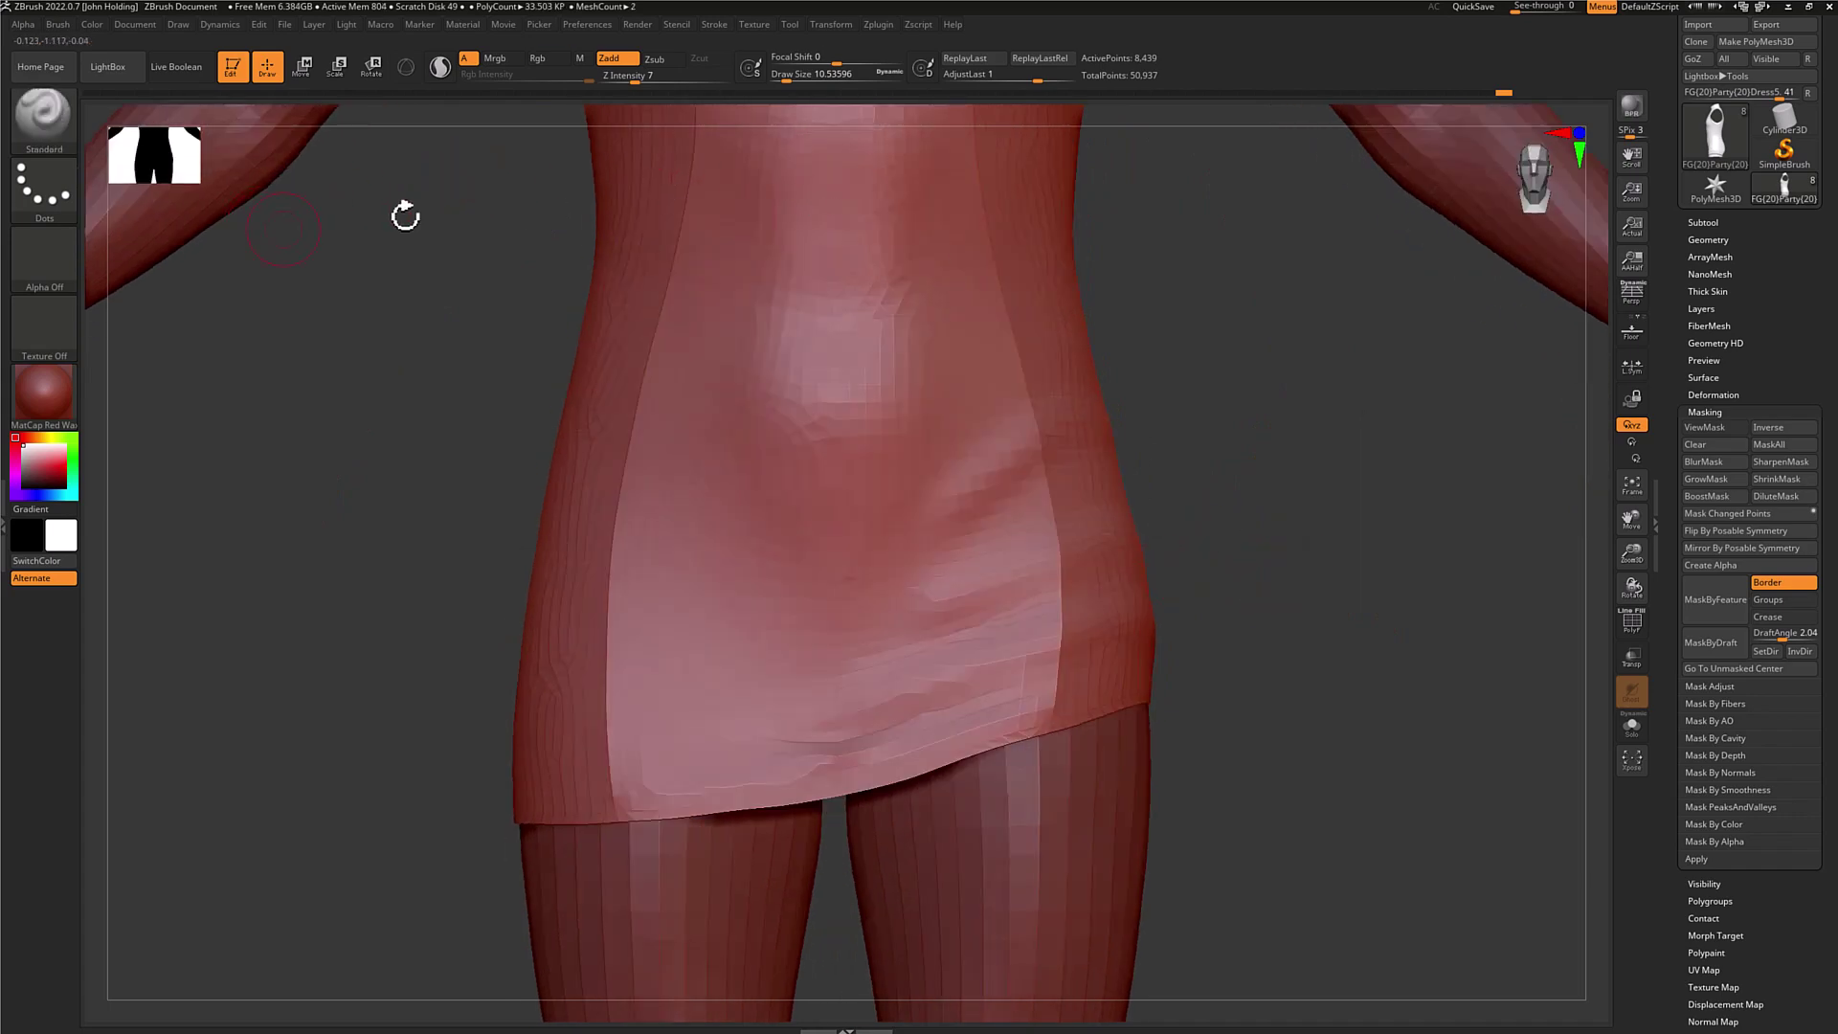
# Return the dress to DAZ Studio through GoZ as a morph named Skirt Left Up in the Morphs/Style group.
pyautogui.click(1699, 60)
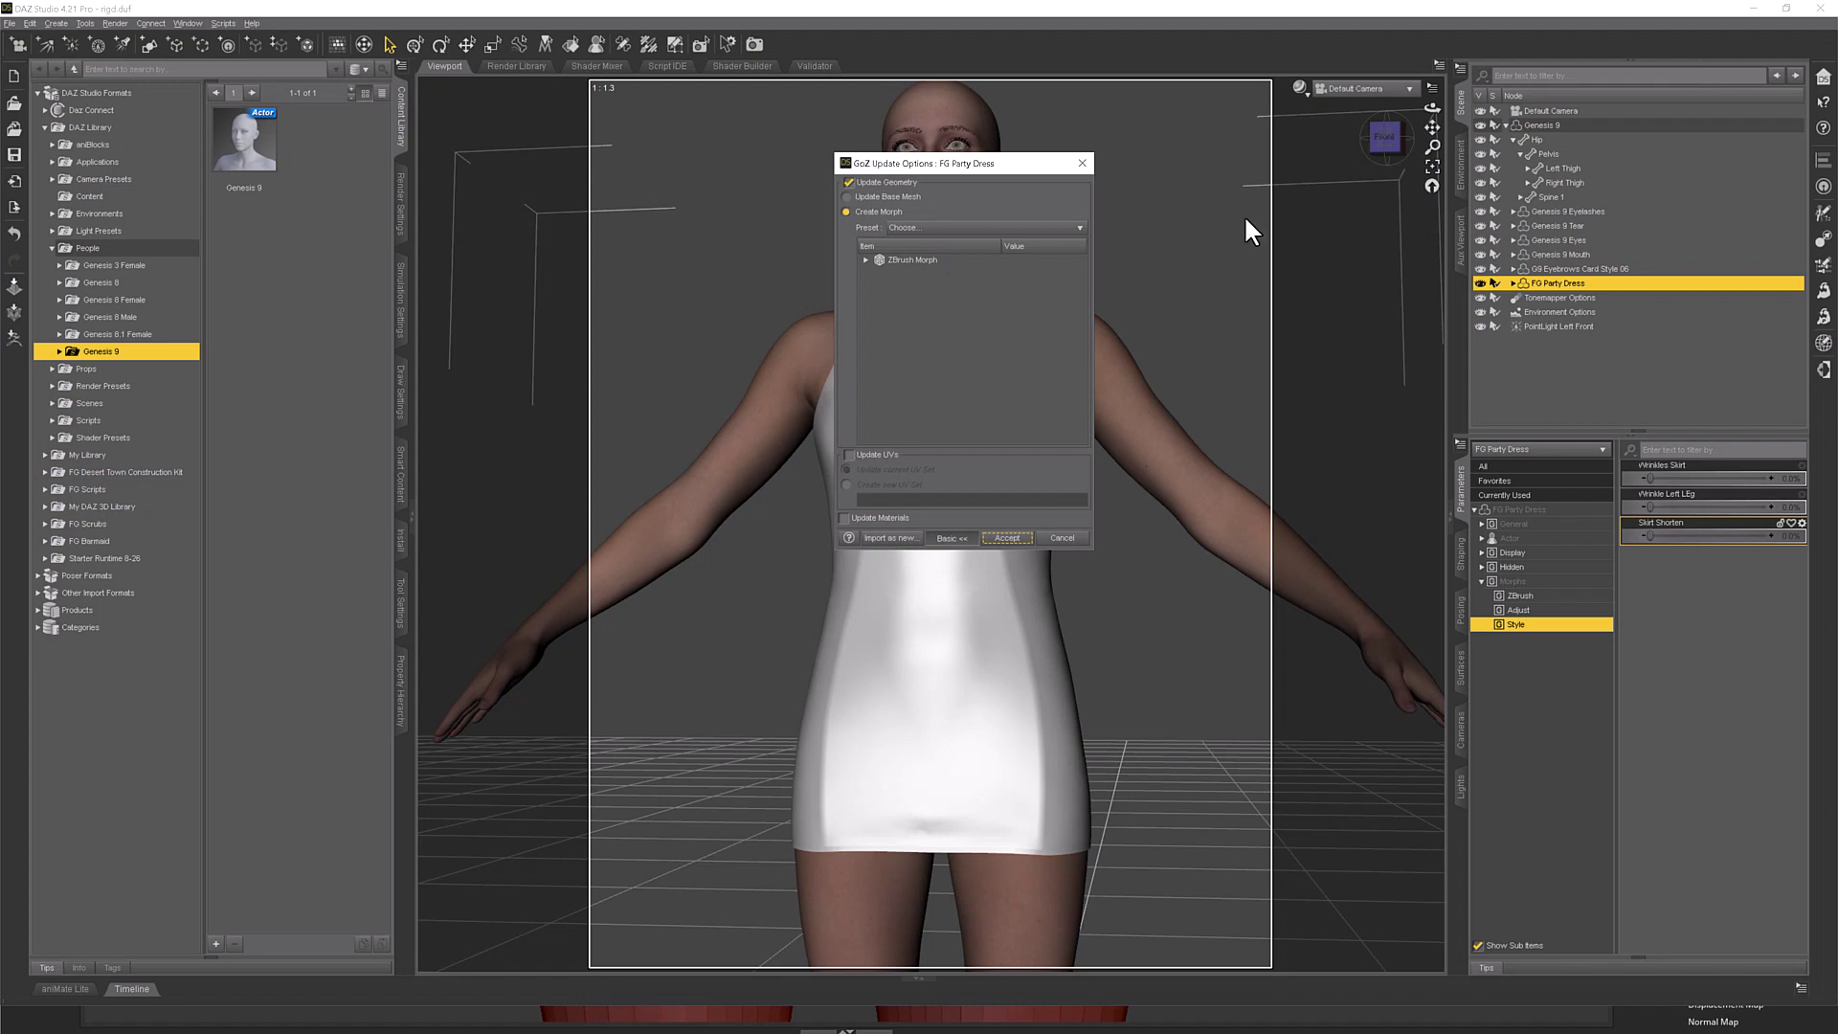
pyautogui.click(951, 539)
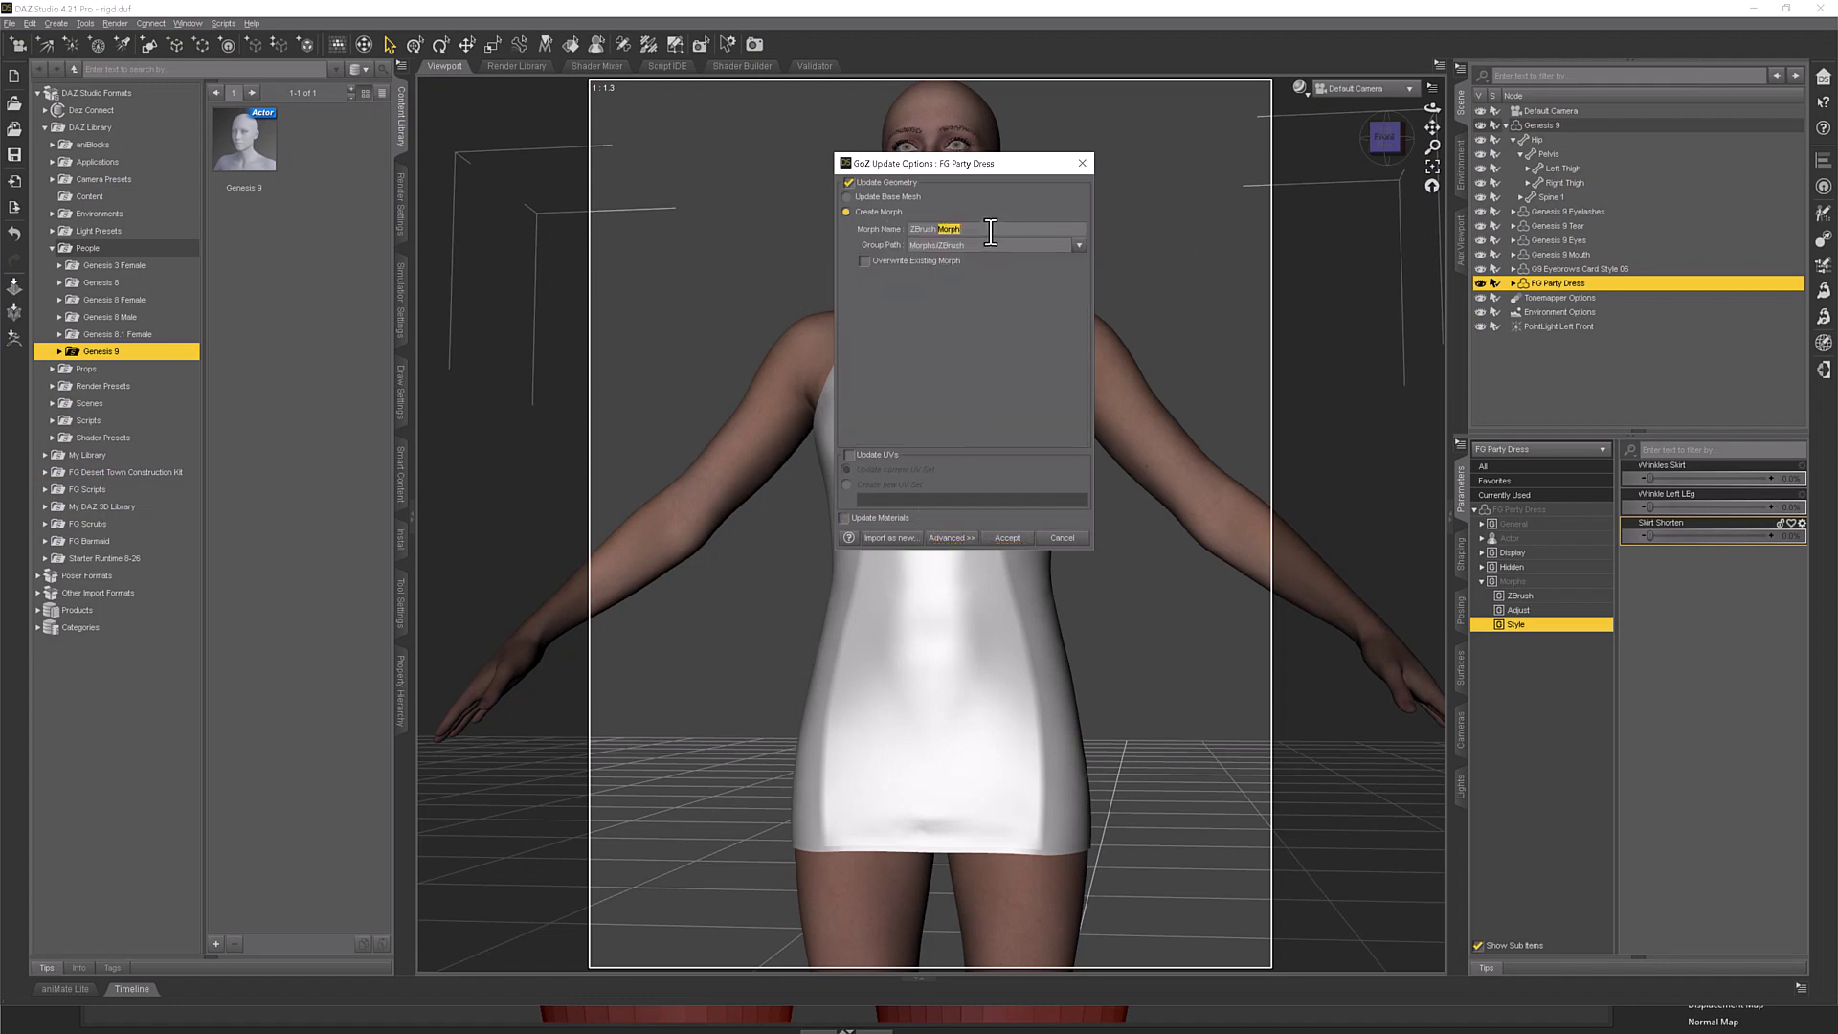
pyautogui.doubleClick(924, 229)
pyautogui.moveTo(985, 235); pyautogui.dragTo(875, 239)
pyautogui.write('Skirt Left Up')
pyautogui.moveTo(939, 245); pyautogui.dragTo(987, 243)
pyautogui.click(948, 538)
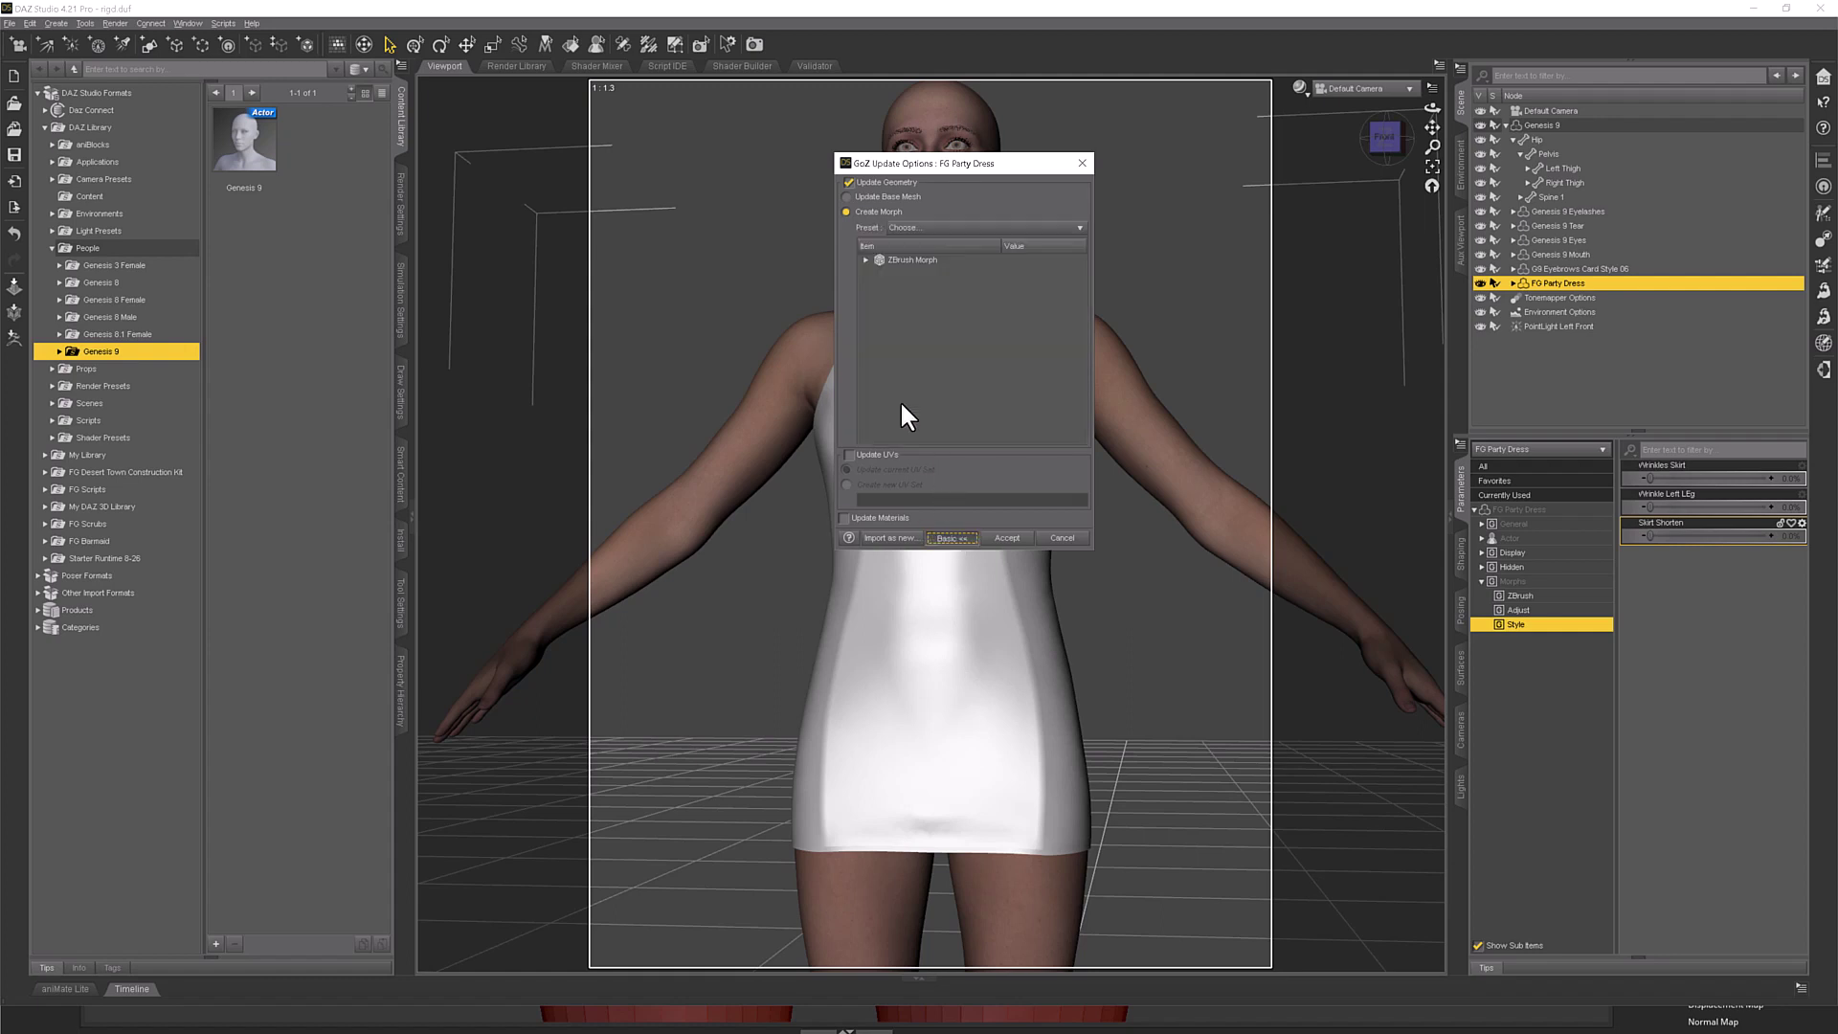
pyautogui.doubleClick(900, 260)
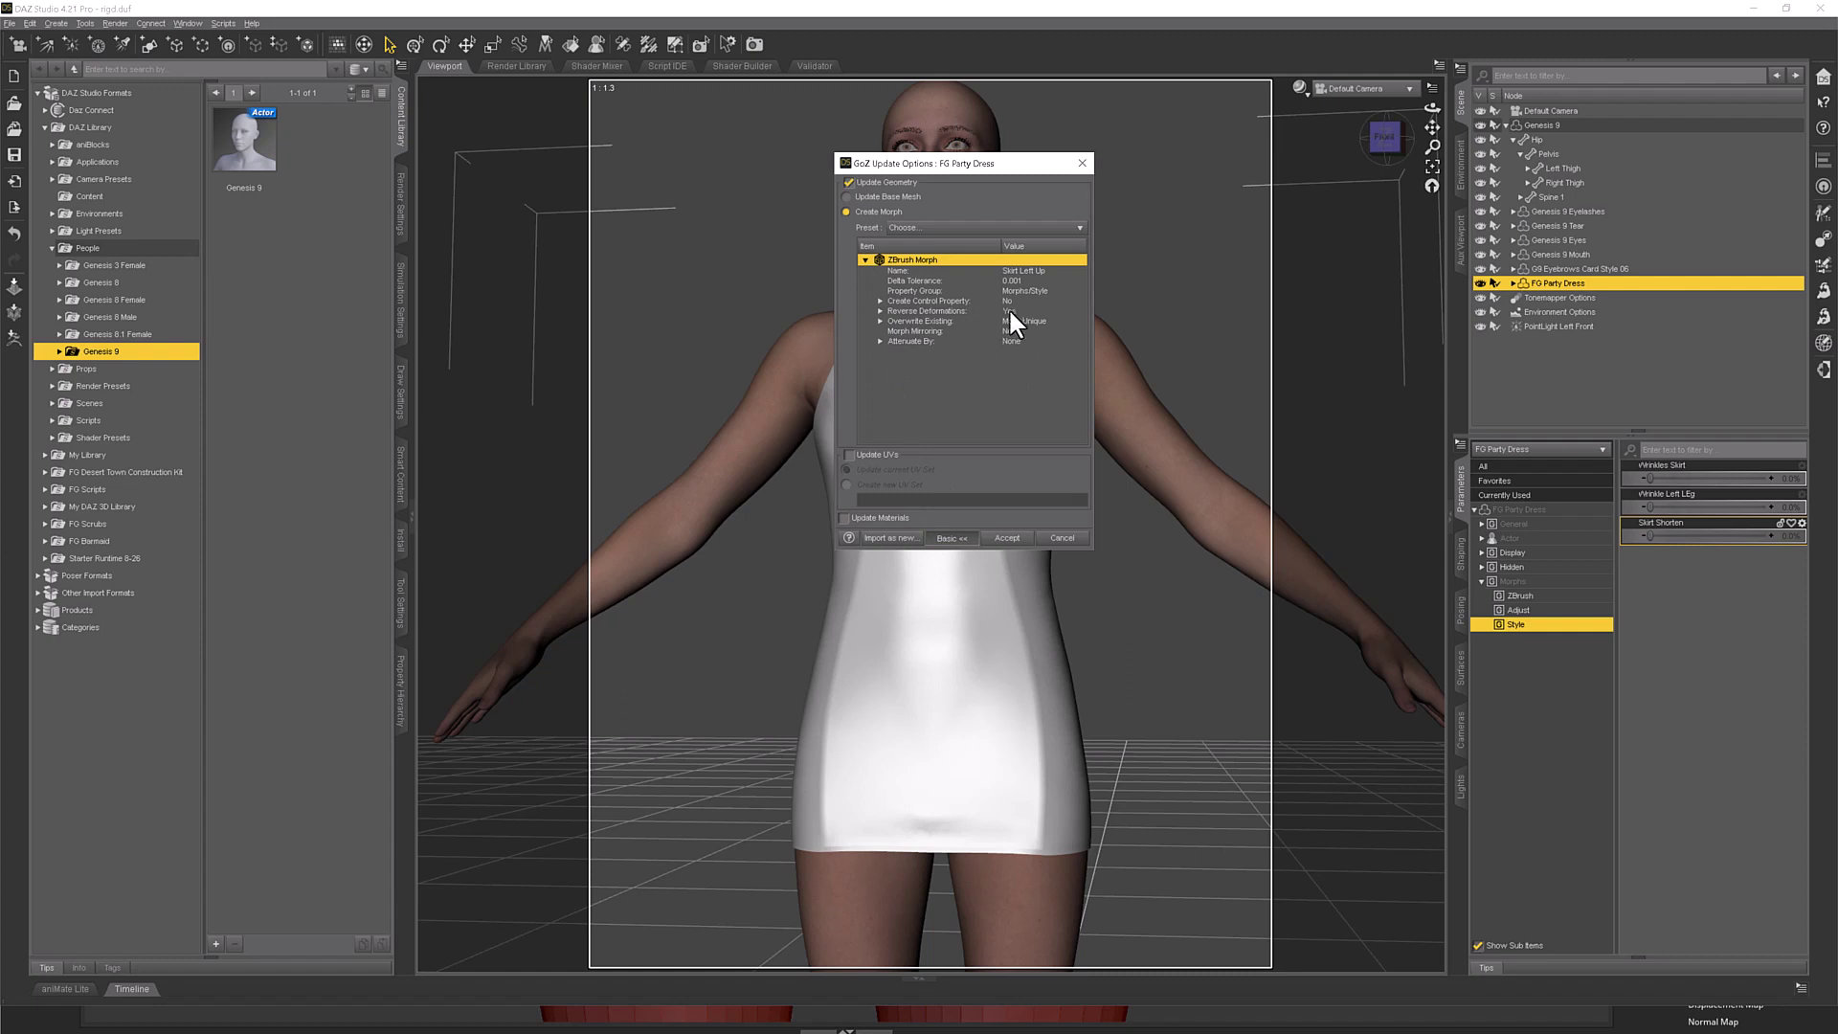
pyautogui.click(1007, 538)
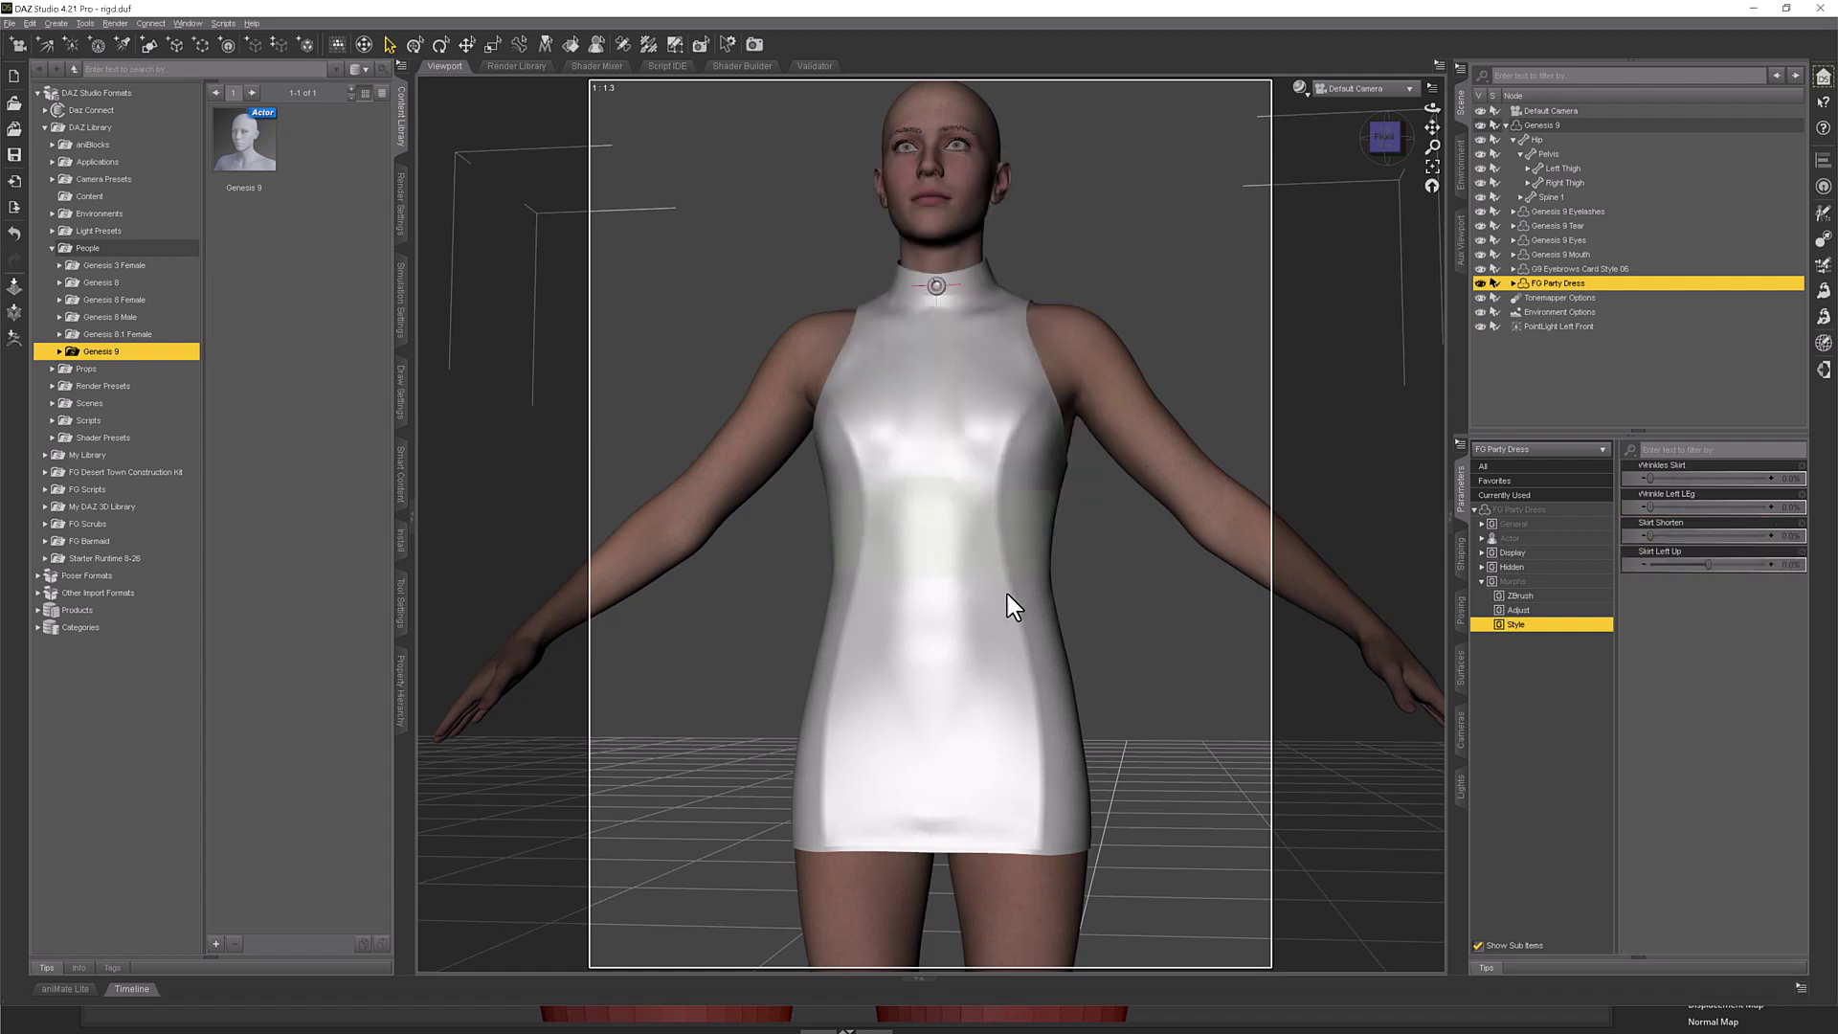
# Set the Skirt Left Up morph's minimum limit to 0 and test the morph at 100%.
pyautogui.click(1802, 552)
pyautogui.click(1781, 565)
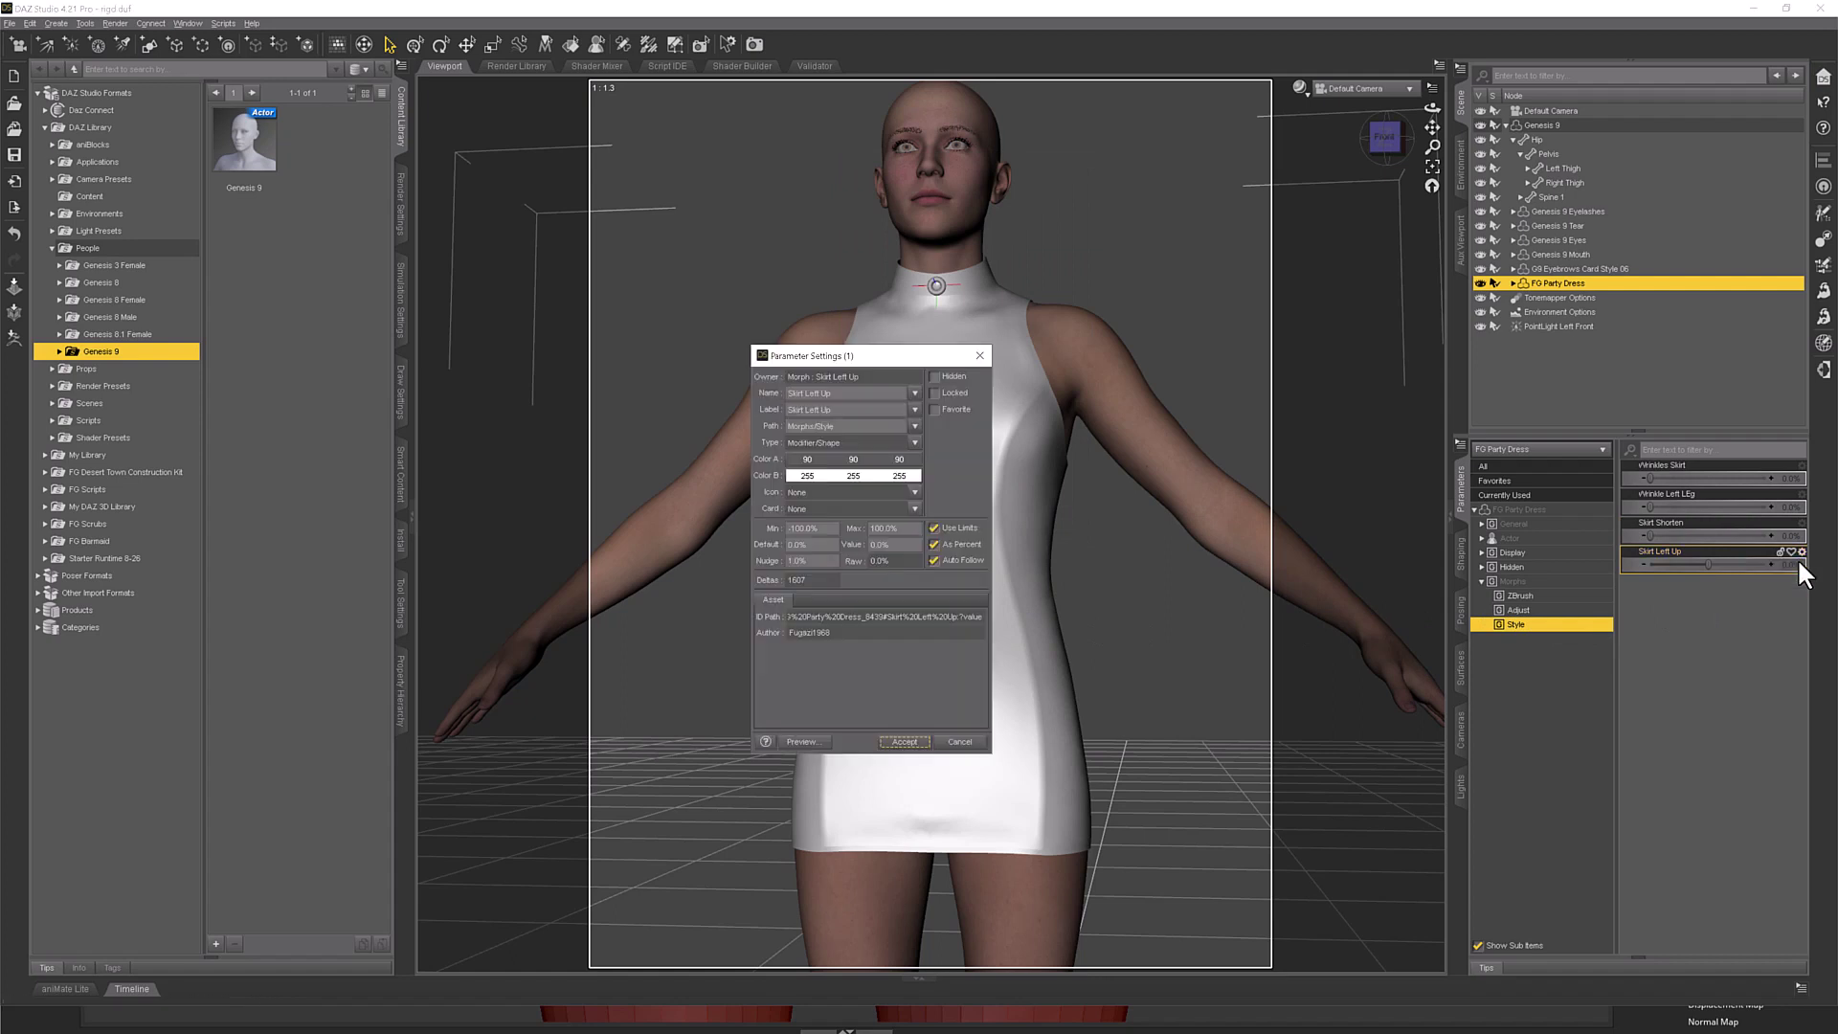
pyautogui.moveTo(827, 532); pyautogui.dragTo(727, 533)
pyautogui.write('0')
pyautogui.press('Return')
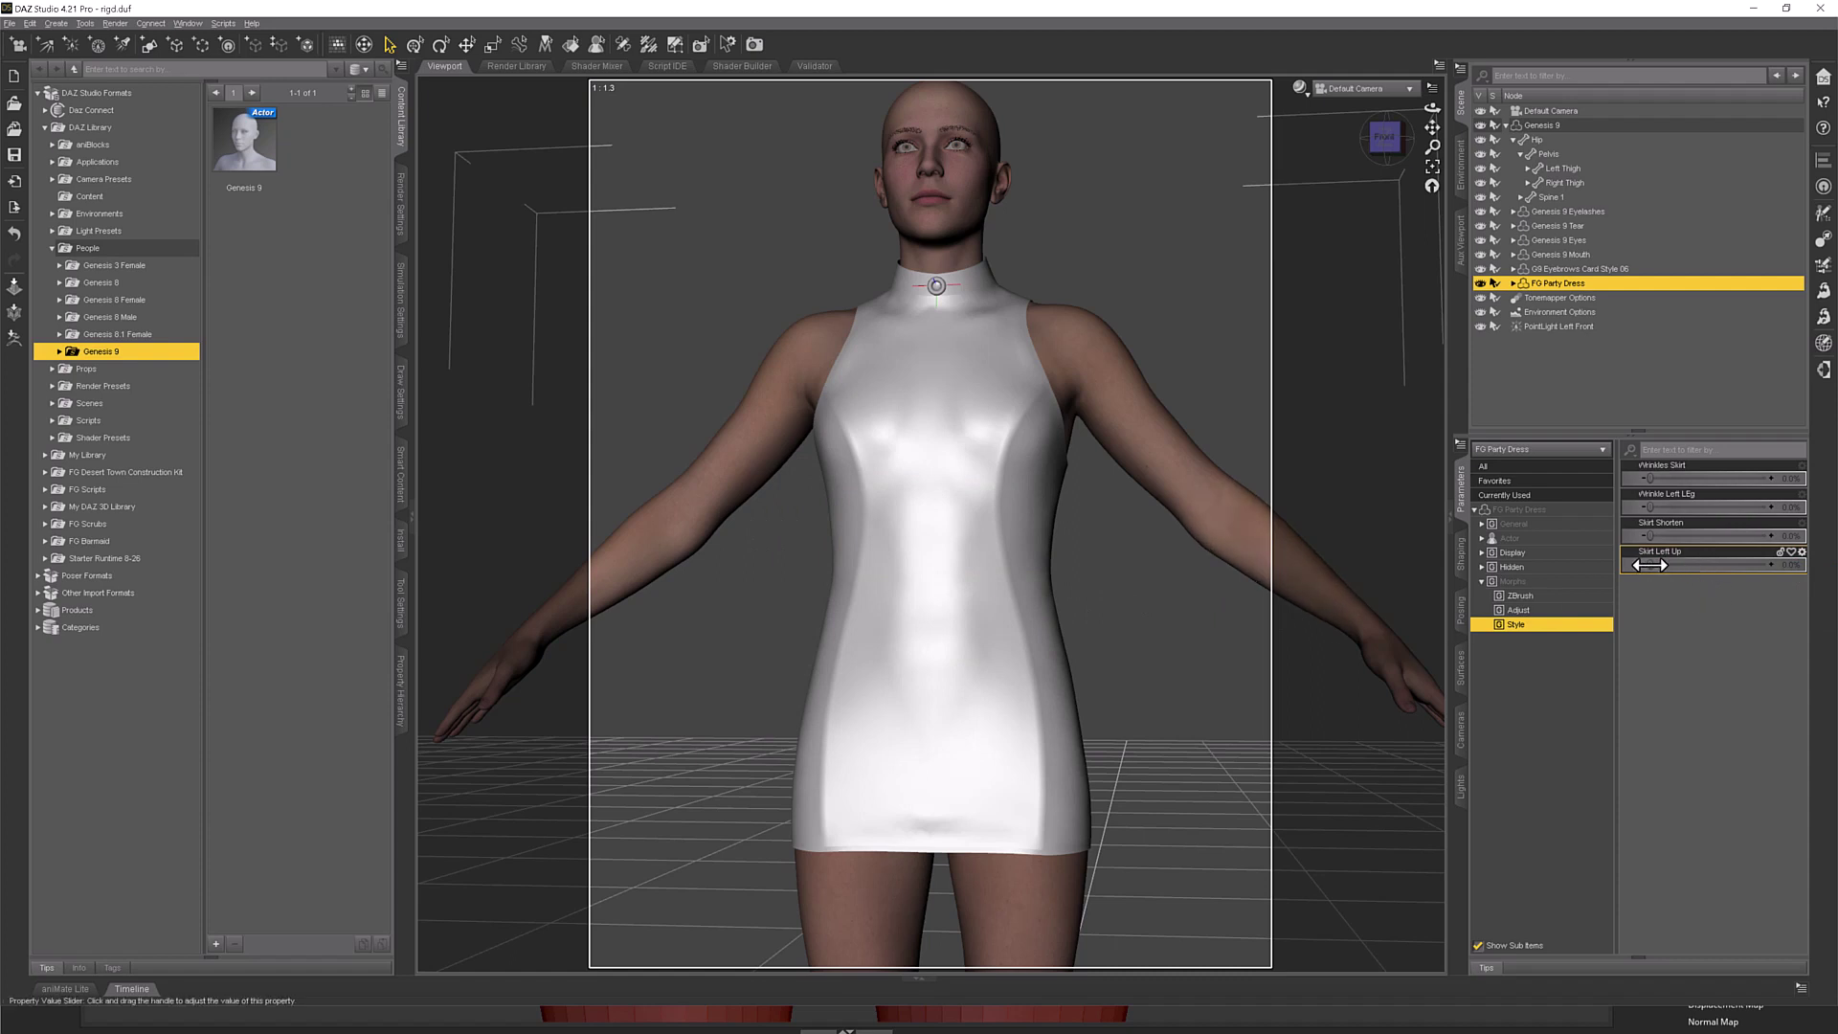
pyautogui.moveTo(1649, 563); pyautogui.dragTo(1823, 622)
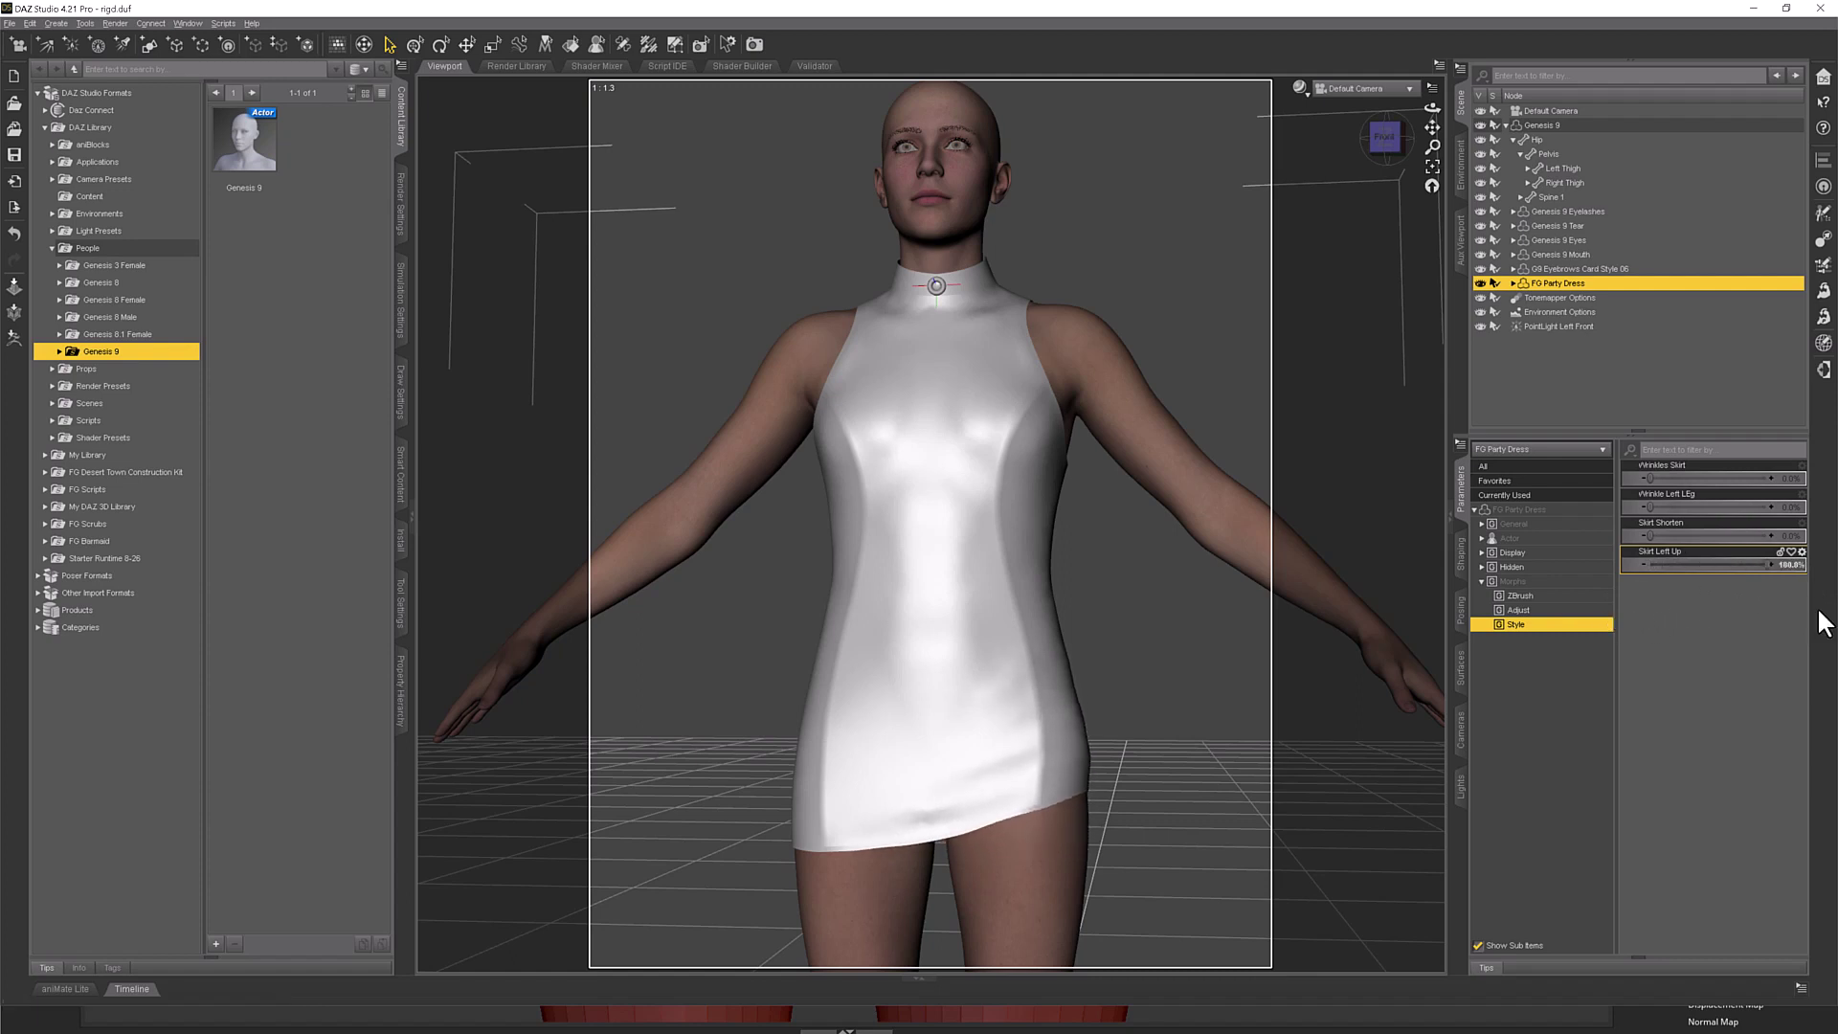